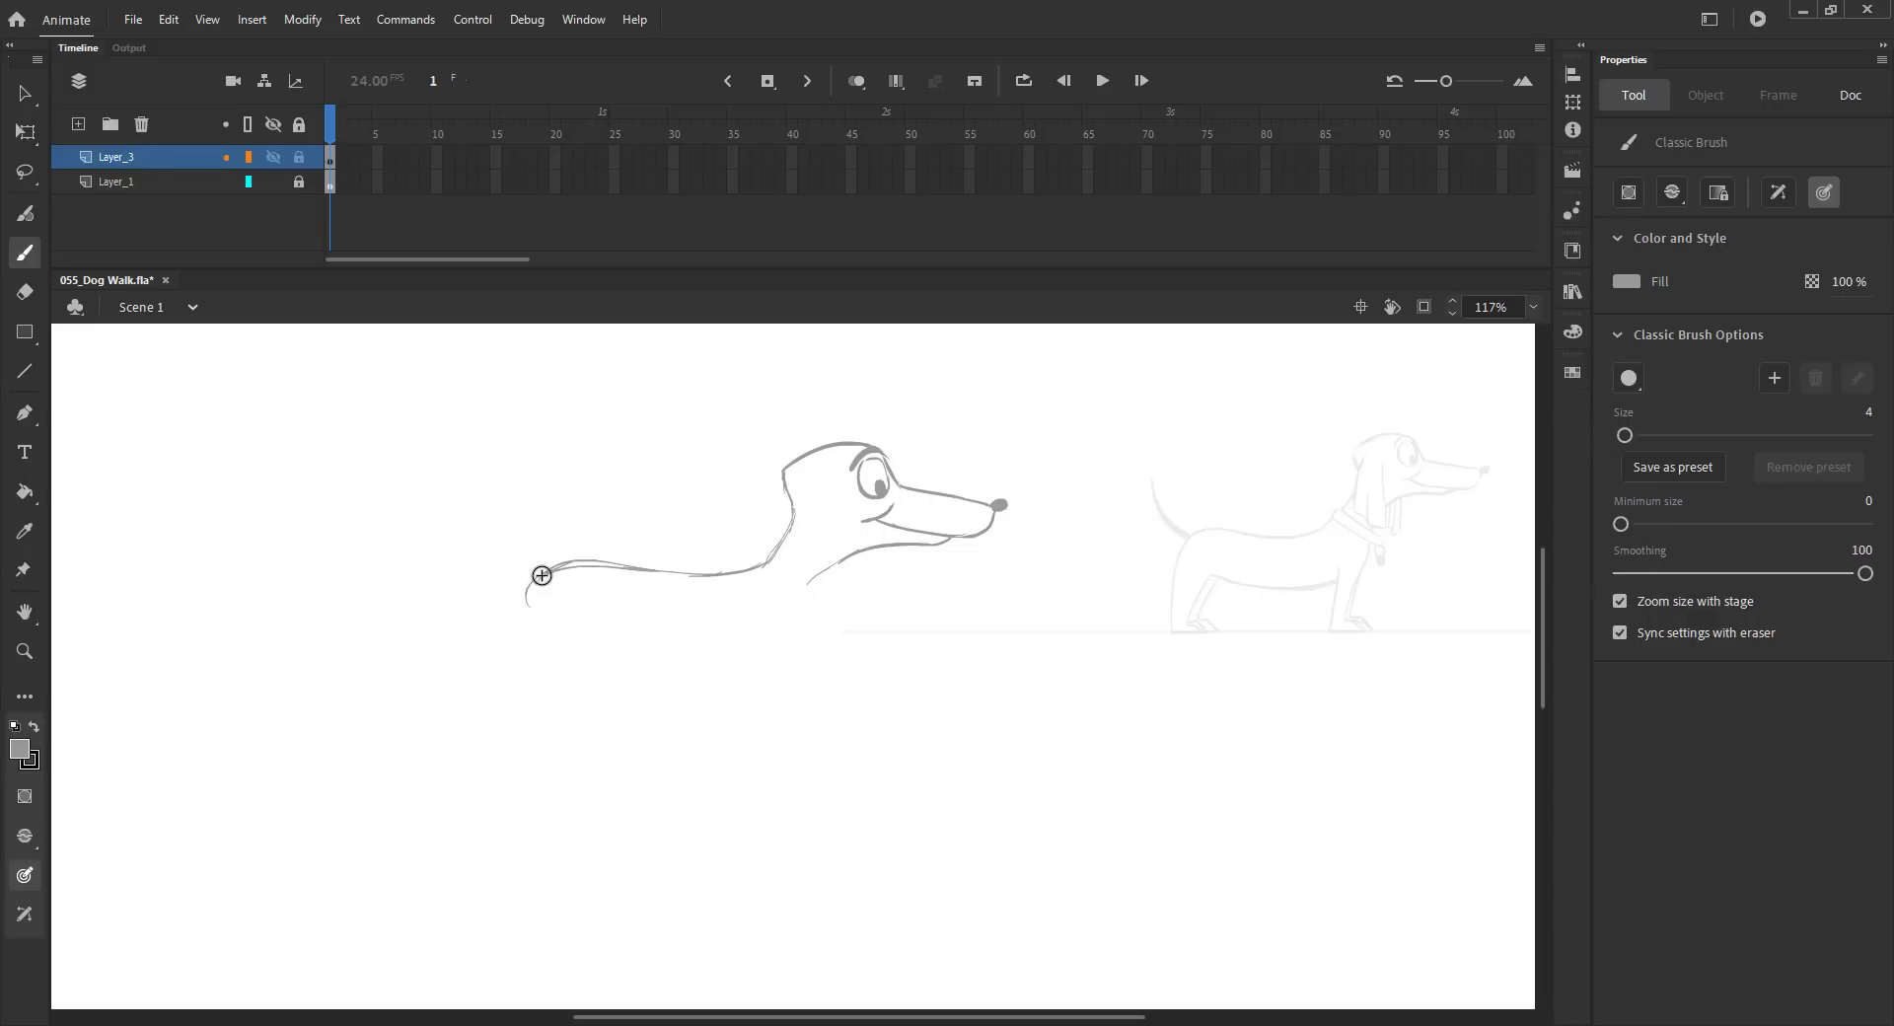
# Step: Undo the last two strokes and redraw the dog's back line and rounded belly outline with the brush
pyautogui.hotkey('ctrl', 'z')
pyautogui.hotkey('ctrl', 'z')
pyautogui.moveTo(740, 582)
pyautogui.mouseDown()
pyautogui.moveTo(531, 590)
pyautogui.moveTo(789, 592)
pyautogui.mouseUp()
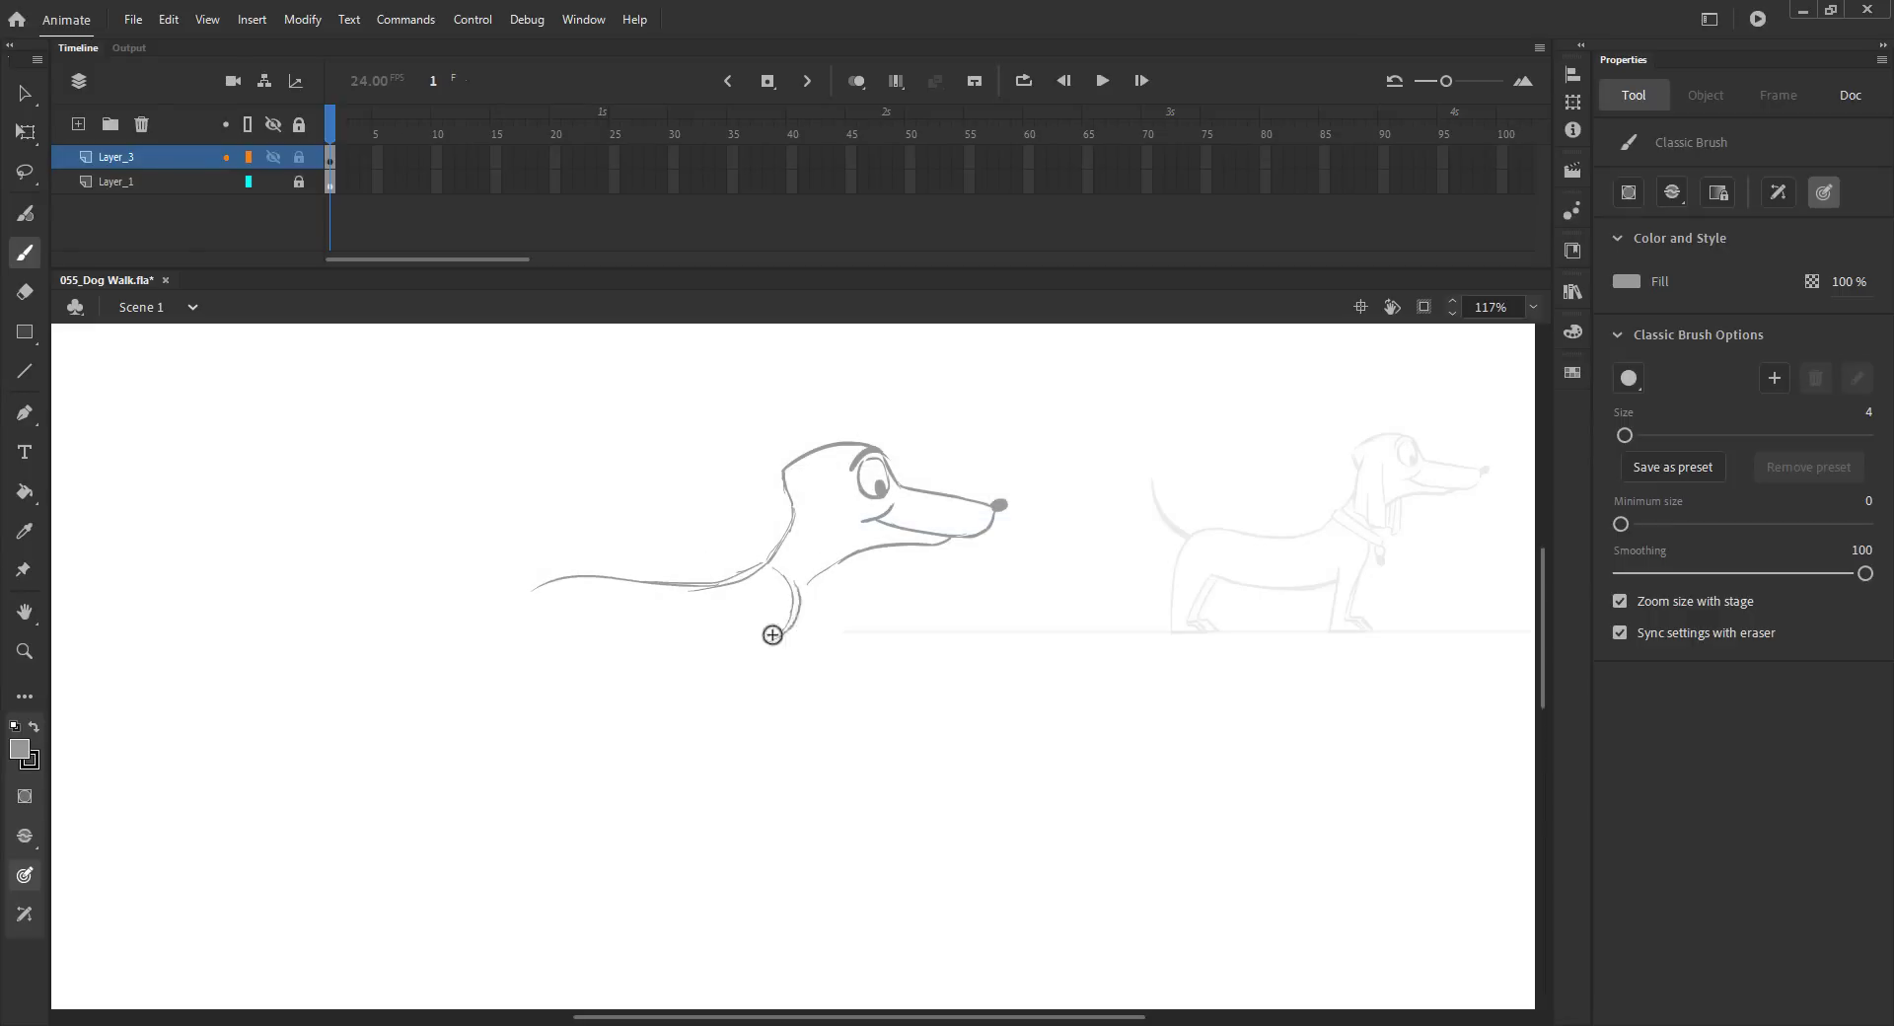
pyautogui.moveTo(666, 659); pyautogui.dragTo(562, 646)
pyautogui.moveTo(557, 577)
pyautogui.mouseDown()
pyautogui.moveTo(530, 615)
pyautogui.moveTo(546, 642)
pyautogui.moveTo(722, 648)
pyautogui.moveTo(703, 659)
pyautogui.moveTo(777, 640)
pyautogui.mouseUp()
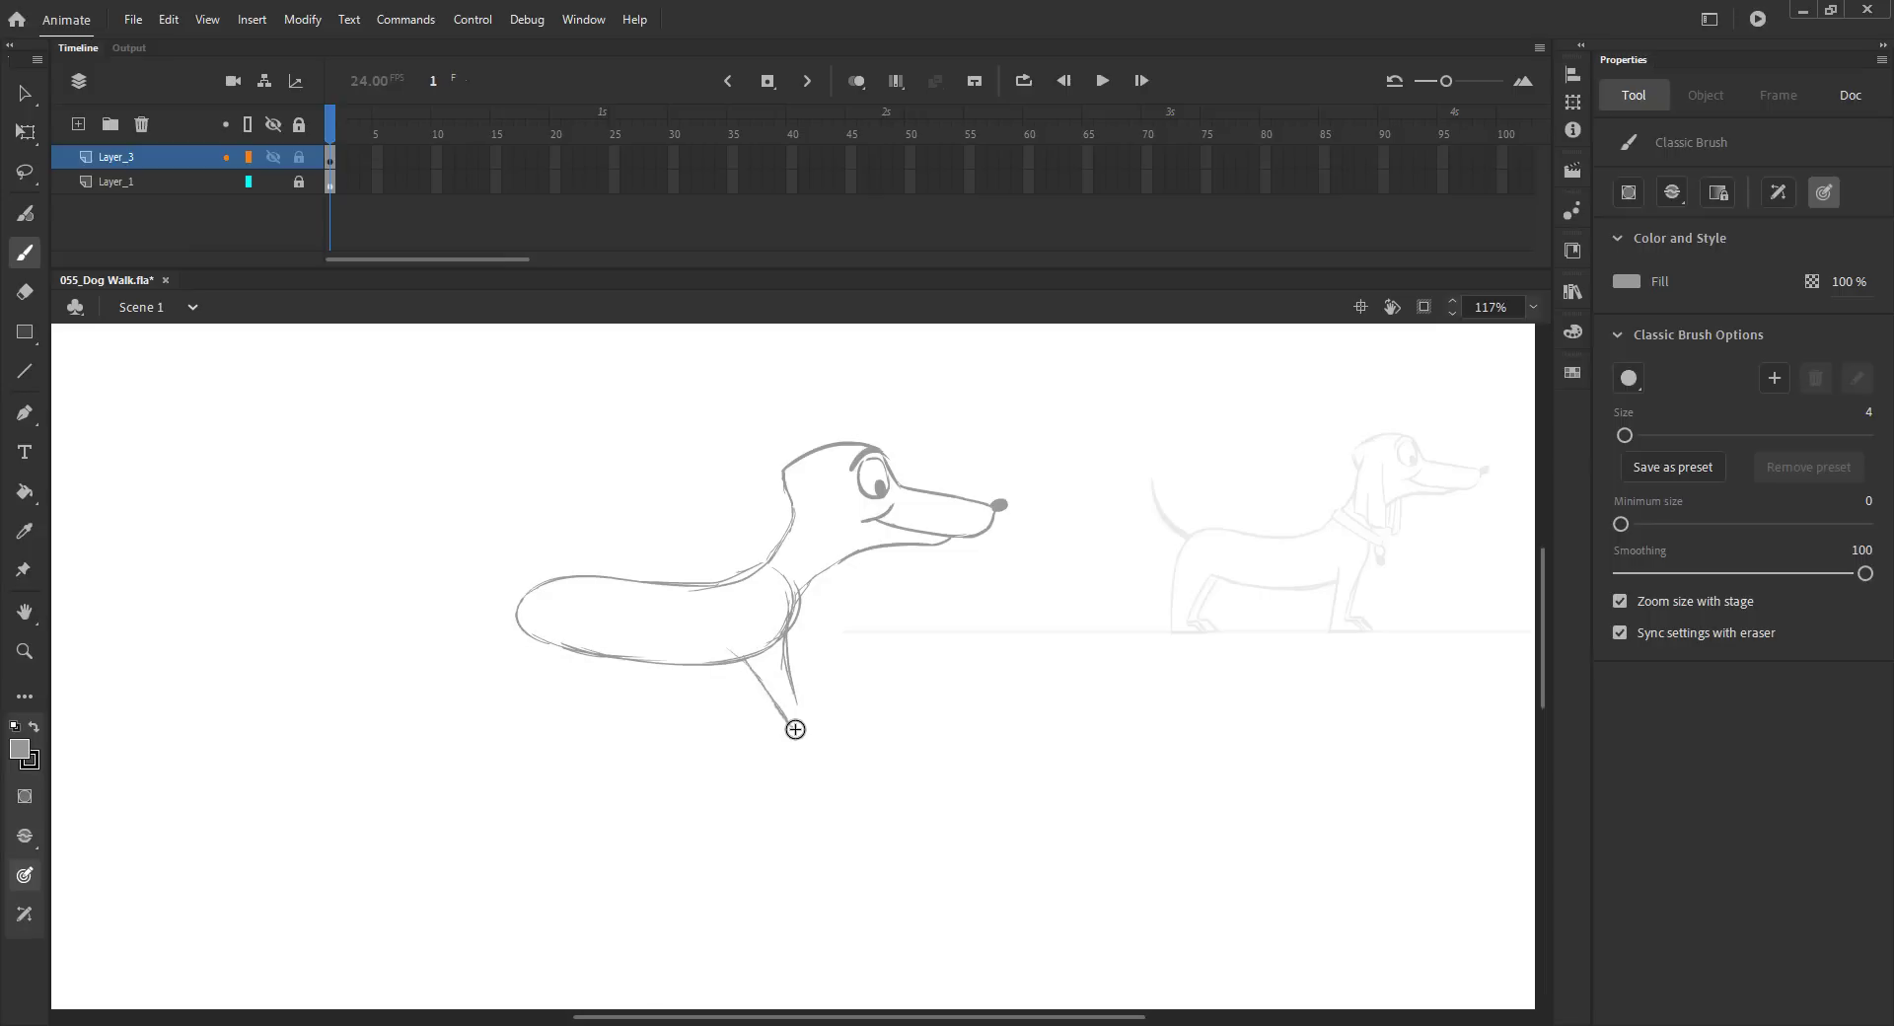
# Step: Sketch the dog's front legs and paws and close the rump of the body outline
pyautogui.moveTo(805, 701); pyautogui.dragTo(795, 732)
pyautogui.moveTo(758, 654)
pyautogui.mouseDown()
pyautogui.moveTo(709, 722)
pyautogui.moveTo(709, 692)
pyautogui.mouseUp()
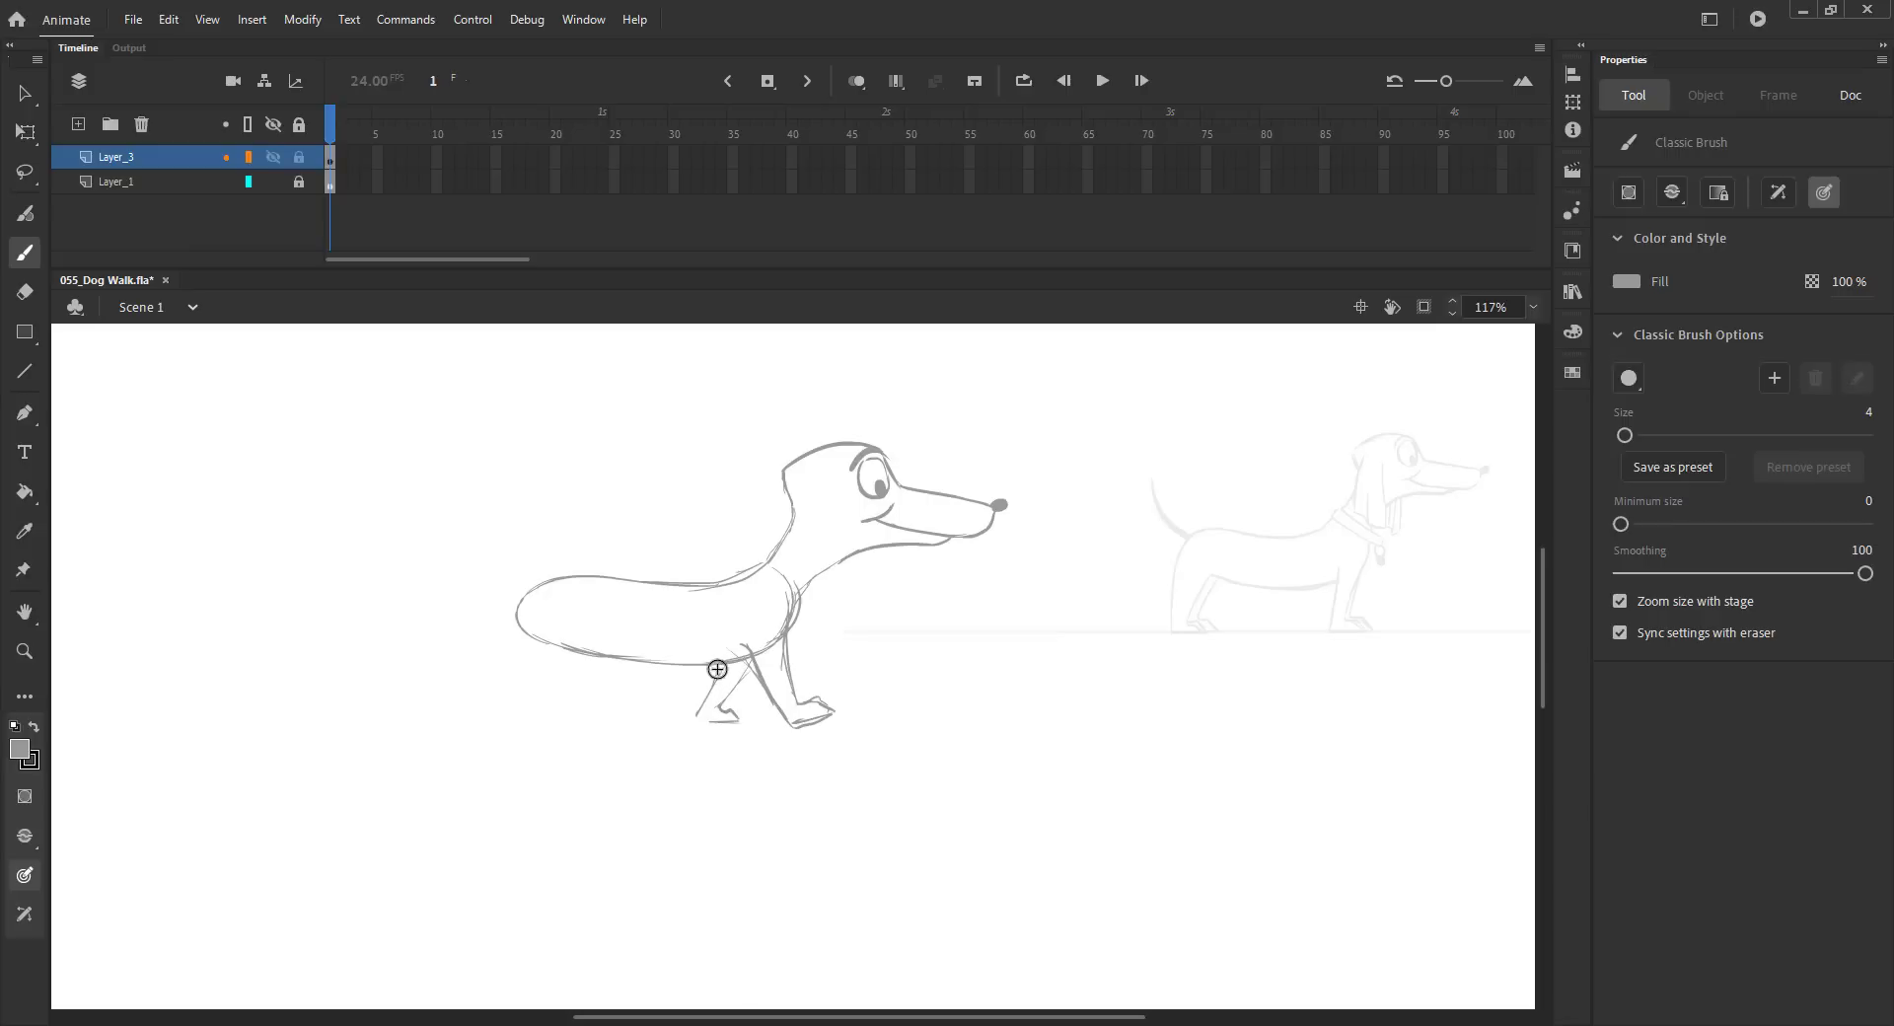
pyautogui.hotkey('ctrl', 's')
pyautogui.moveTo(701, 708)
pyautogui.mouseDown()
pyautogui.moveTo(741, 726)
pyautogui.moveTo(719, 724)
pyautogui.moveTo(838, 715)
pyautogui.mouseUp()
pyautogui.moveTo(601, 575)
pyautogui.mouseDown()
pyautogui.moveTo(565, 569)
pyautogui.moveTo(527, 625)
pyautogui.mouseUp()
# Step: Add a new layer and draw a straight horizontal ground line across the stage beneath the dog
pyautogui.click(128, 181)
pyautogui.click(78, 124)
pyautogui.press('n')
pyautogui.moveTo(795, 728); pyautogui.dragTo(151, 728)
pyautogui.press('v')
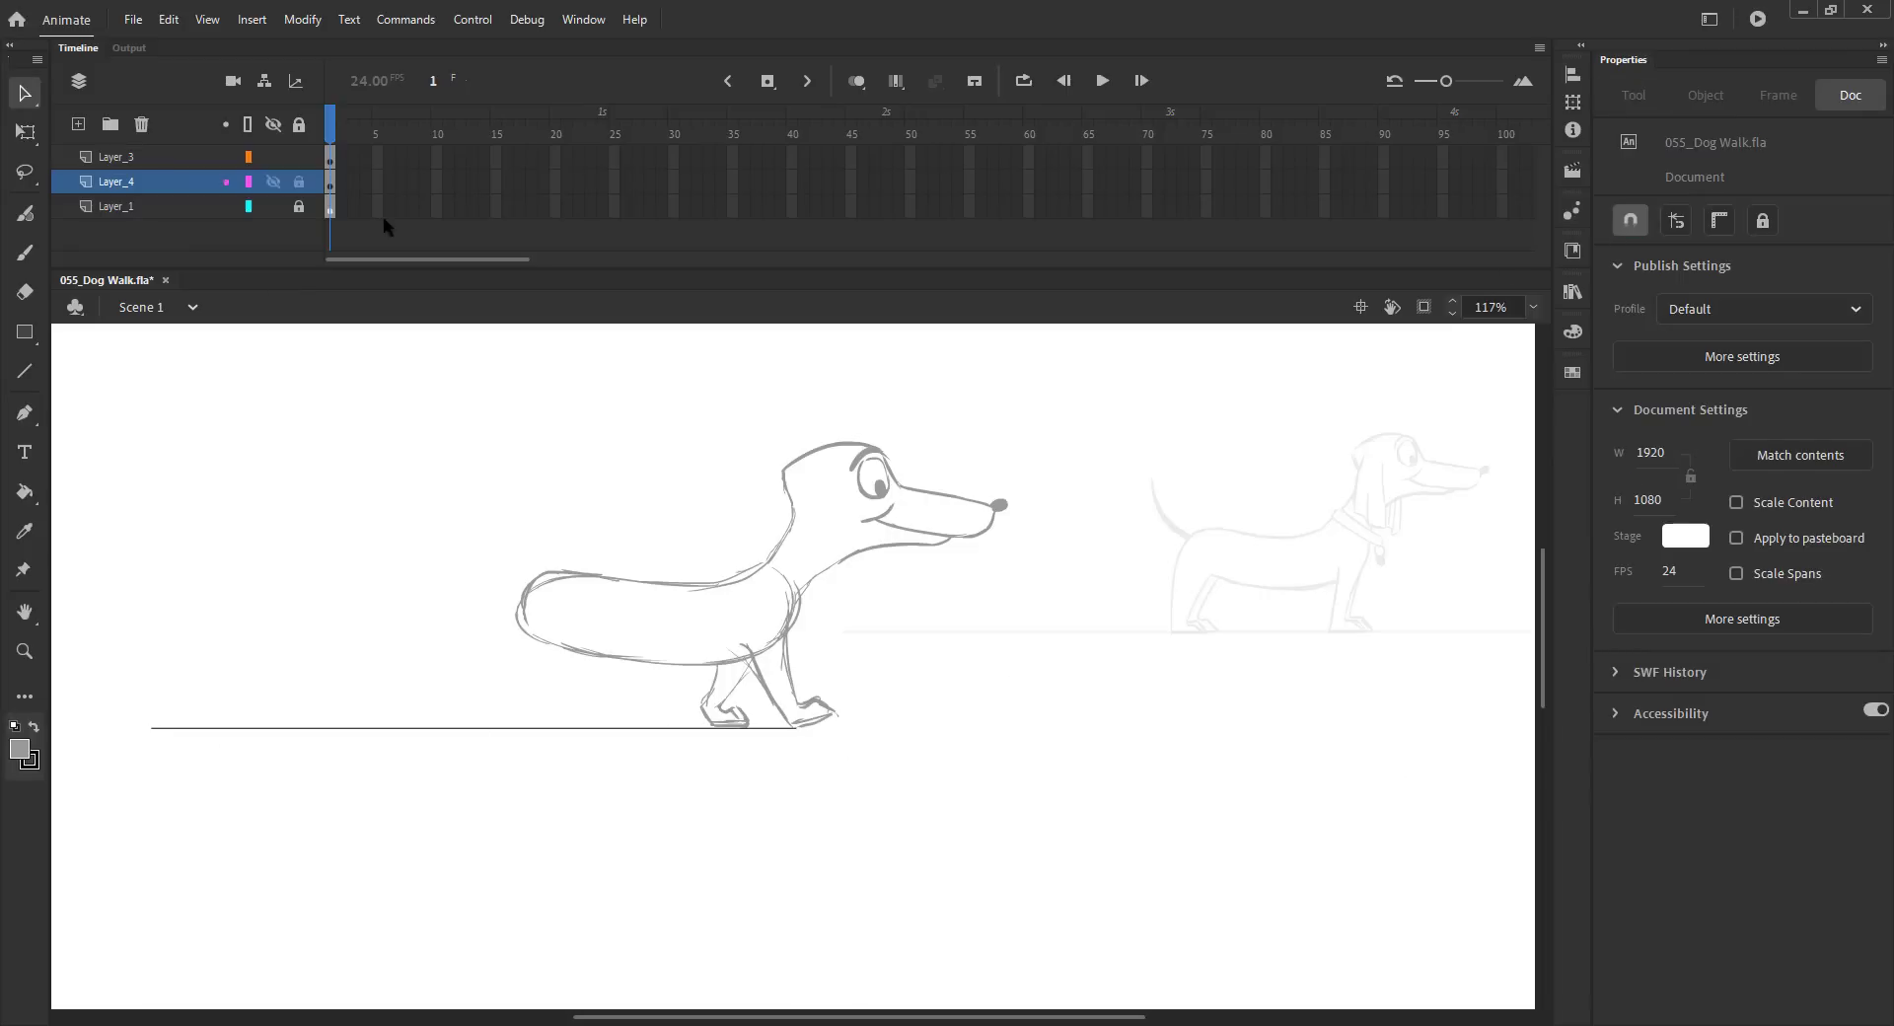
pyautogui.moveTo(795, 728); pyautogui.dragTo(1476, 730)
pyautogui.hotkey('ctrl', 's')
# Step: Return to the dog's layer and sketch the hind legs and the raised tail
pyautogui.press('b')
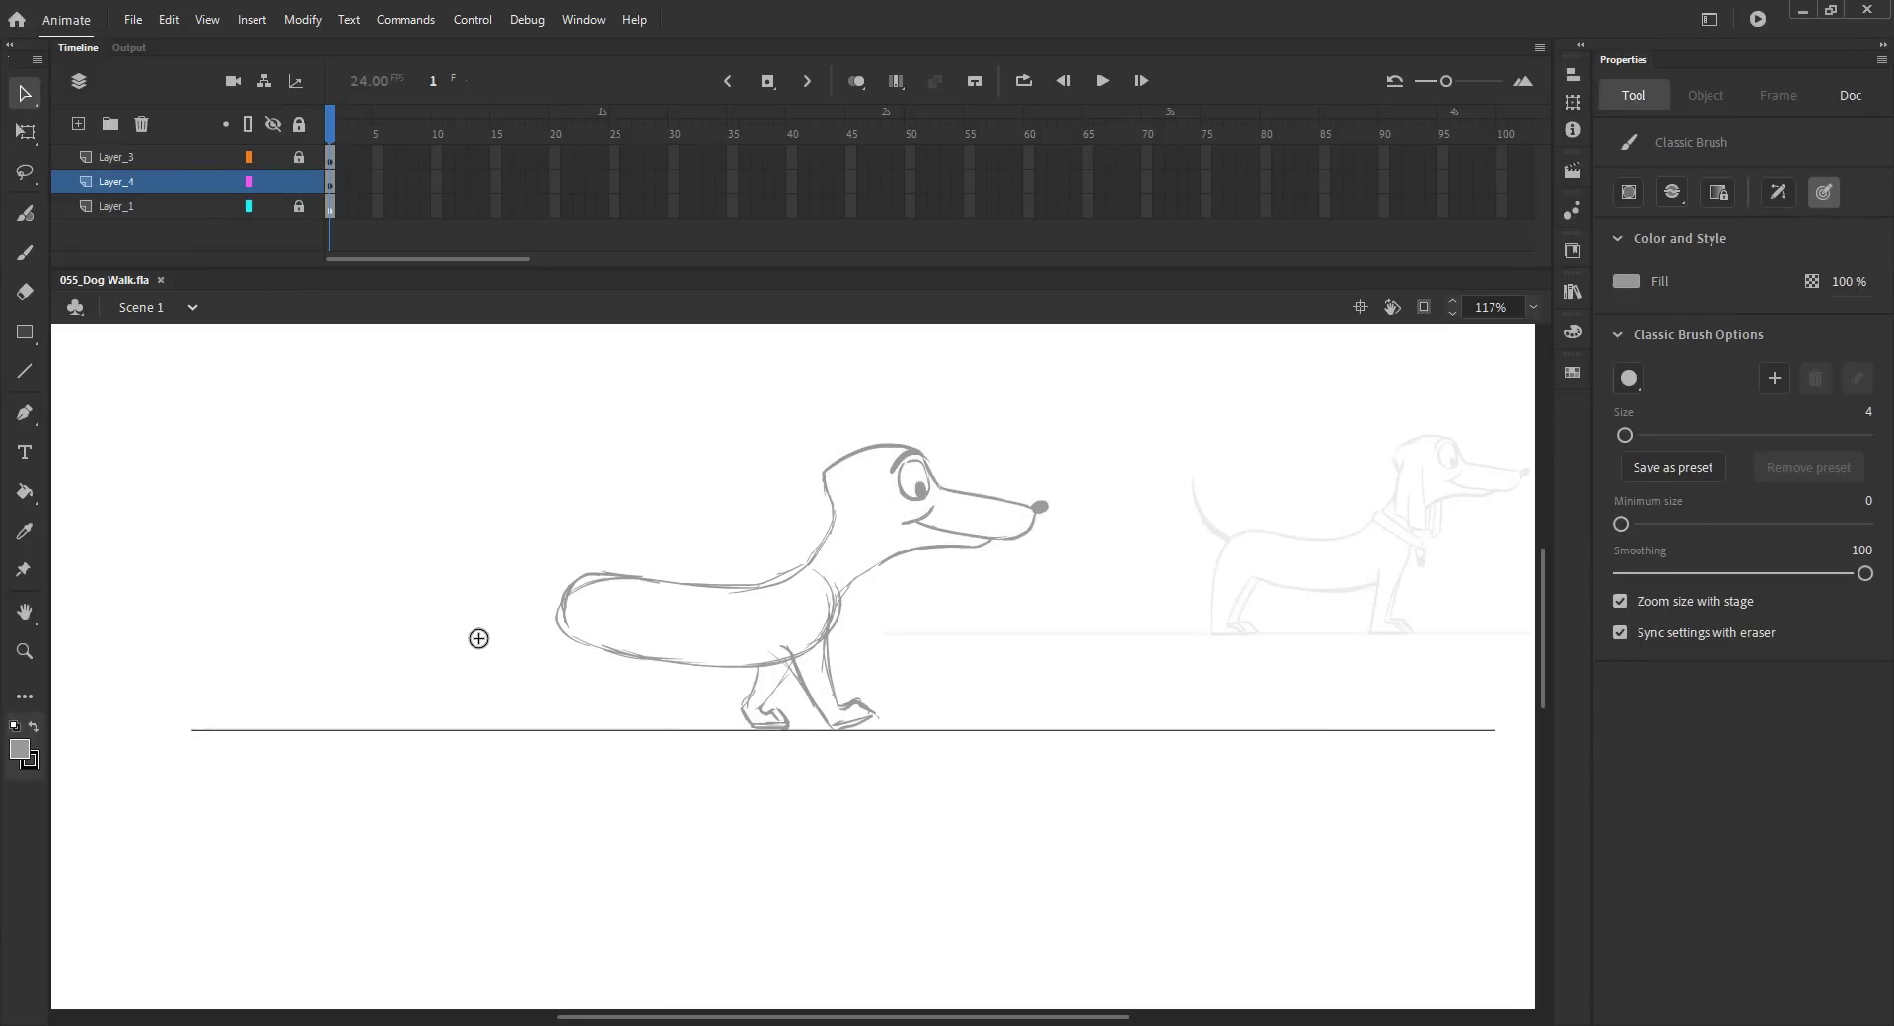
pyautogui.click(115, 160)
pyautogui.moveTo(559, 632)
pyautogui.mouseDown()
pyautogui.moveTo(591, 711)
pyautogui.moveTo(563, 740)
pyautogui.mouseUp()
pyautogui.moveTo(605, 648)
pyautogui.mouseDown()
pyautogui.moveTo(622, 673)
pyautogui.moveTo(604, 687)
pyautogui.moveTo(542, 688)
pyautogui.moveTo(560, 679)
pyautogui.mouseUp()
pyautogui.moveTo(546, 652); pyautogui.dragTo(592, 686)
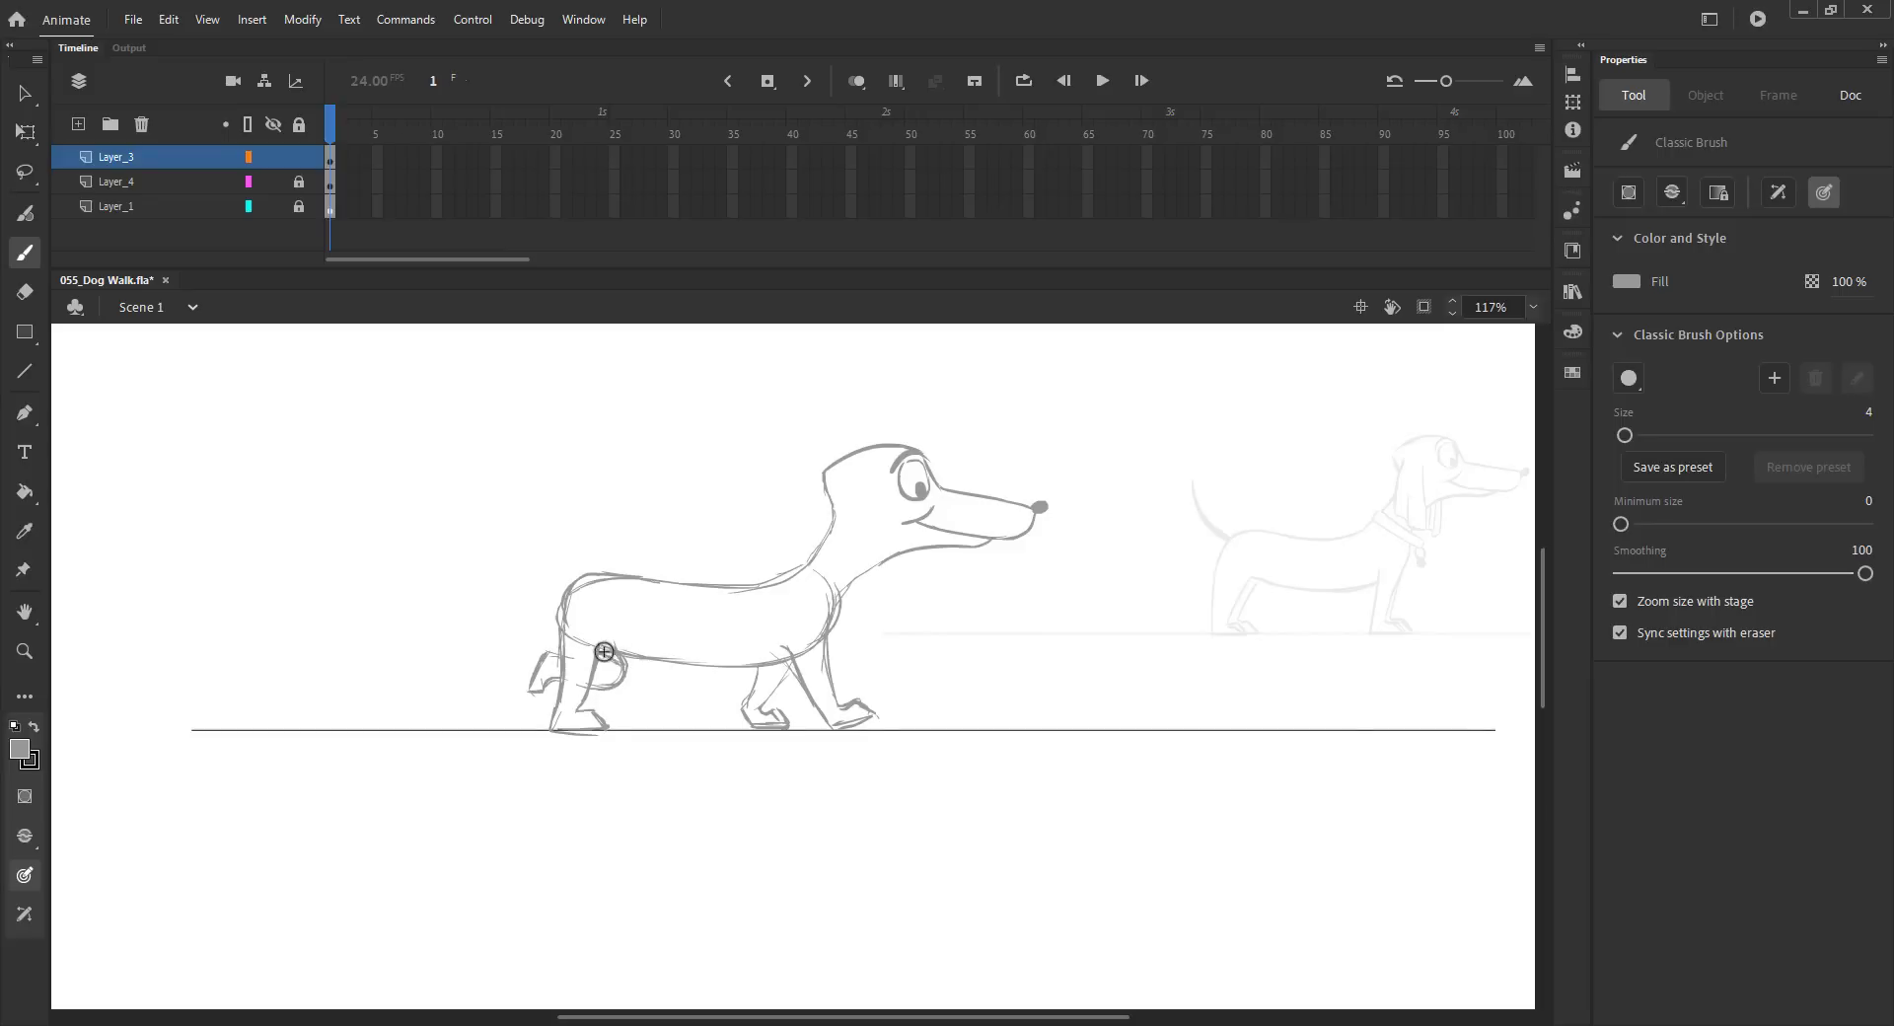
pyautogui.moveTo(574, 580); pyautogui.dragTo(499, 548)
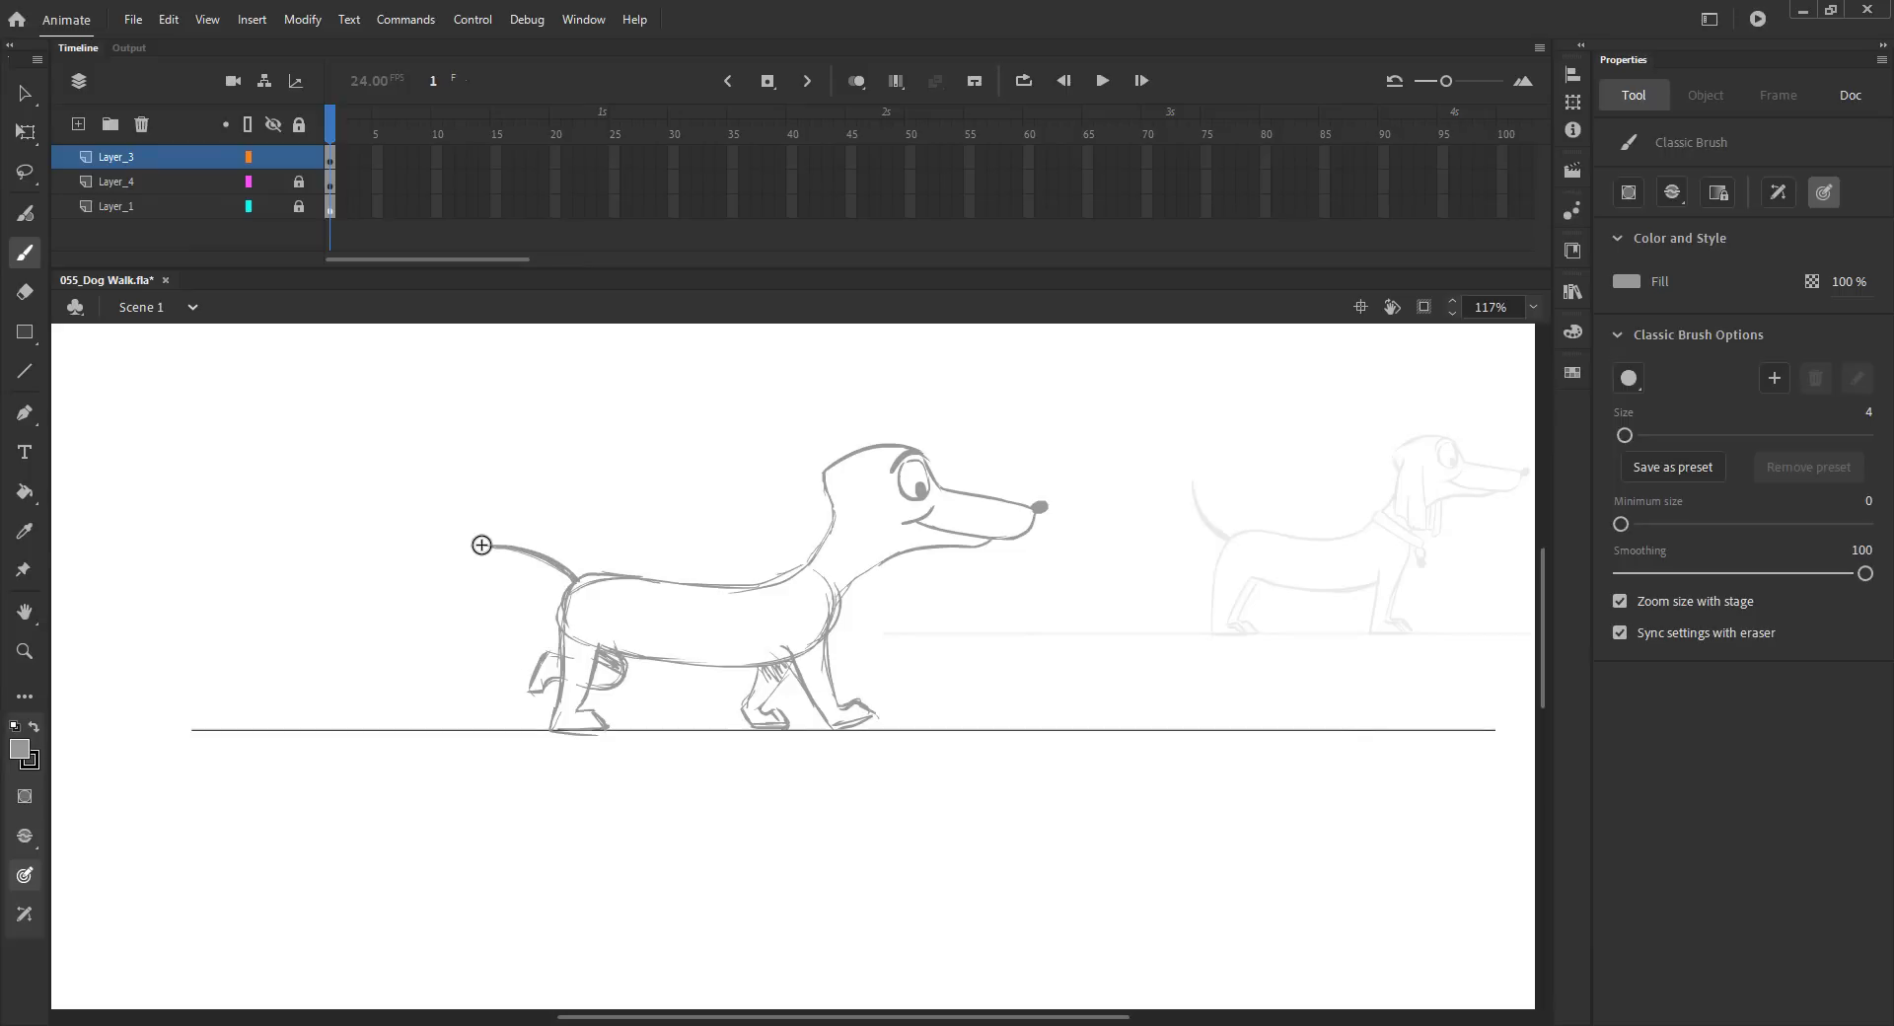
# Step: Add the collar with its tag and the long droopy ear to the dog sketch
pyautogui.moveTo(807, 562); pyautogui.dragTo(850, 613)
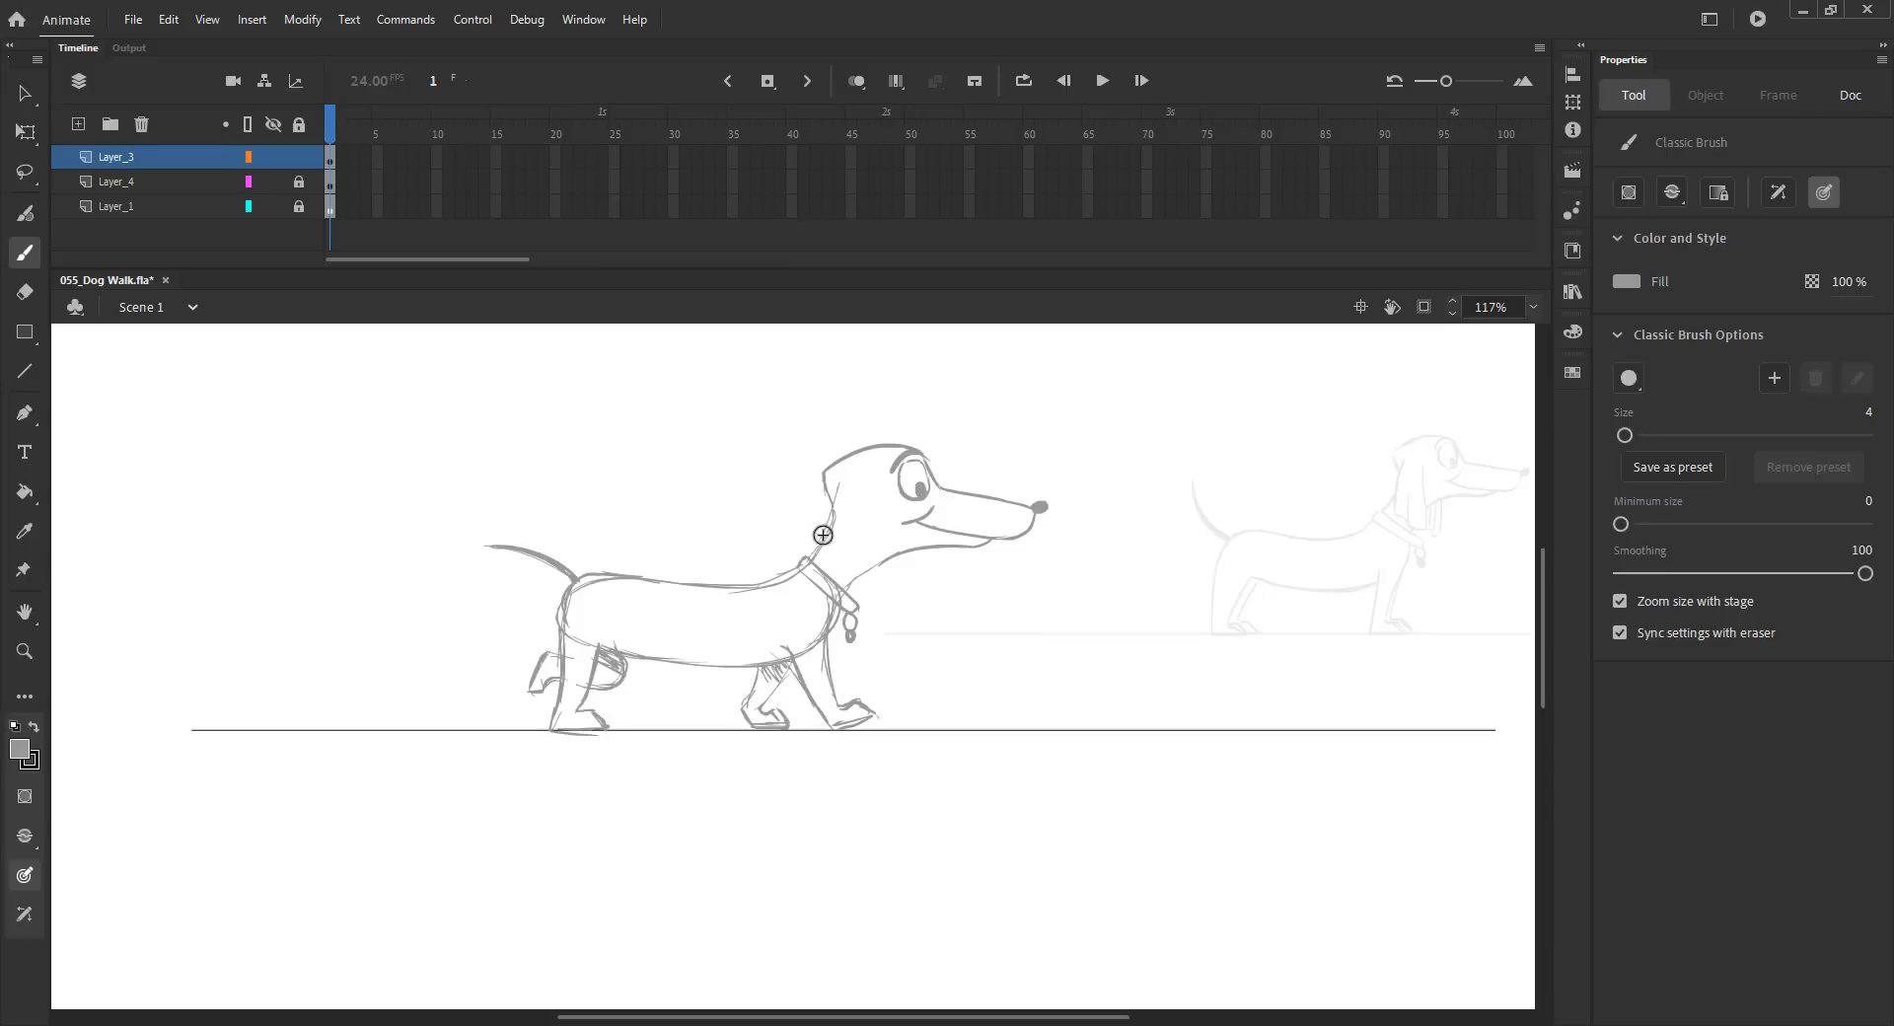
pyautogui.moveTo(869, 487)
pyautogui.mouseDown()
pyautogui.moveTo(836, 553)
pyautogui.moveTo(828, 529)
pyautogui.moveTo(826, 563)
pyautogui.moveTo(872, 582)
pyautogui.mouseUp()
pyautogui.moveTo(870, 490)
pyautogui.mouseDown()
pyautogui.moveTo(873, 584)
pyautogui.moveTo(889, 585)
pyautogui.mouseUp()
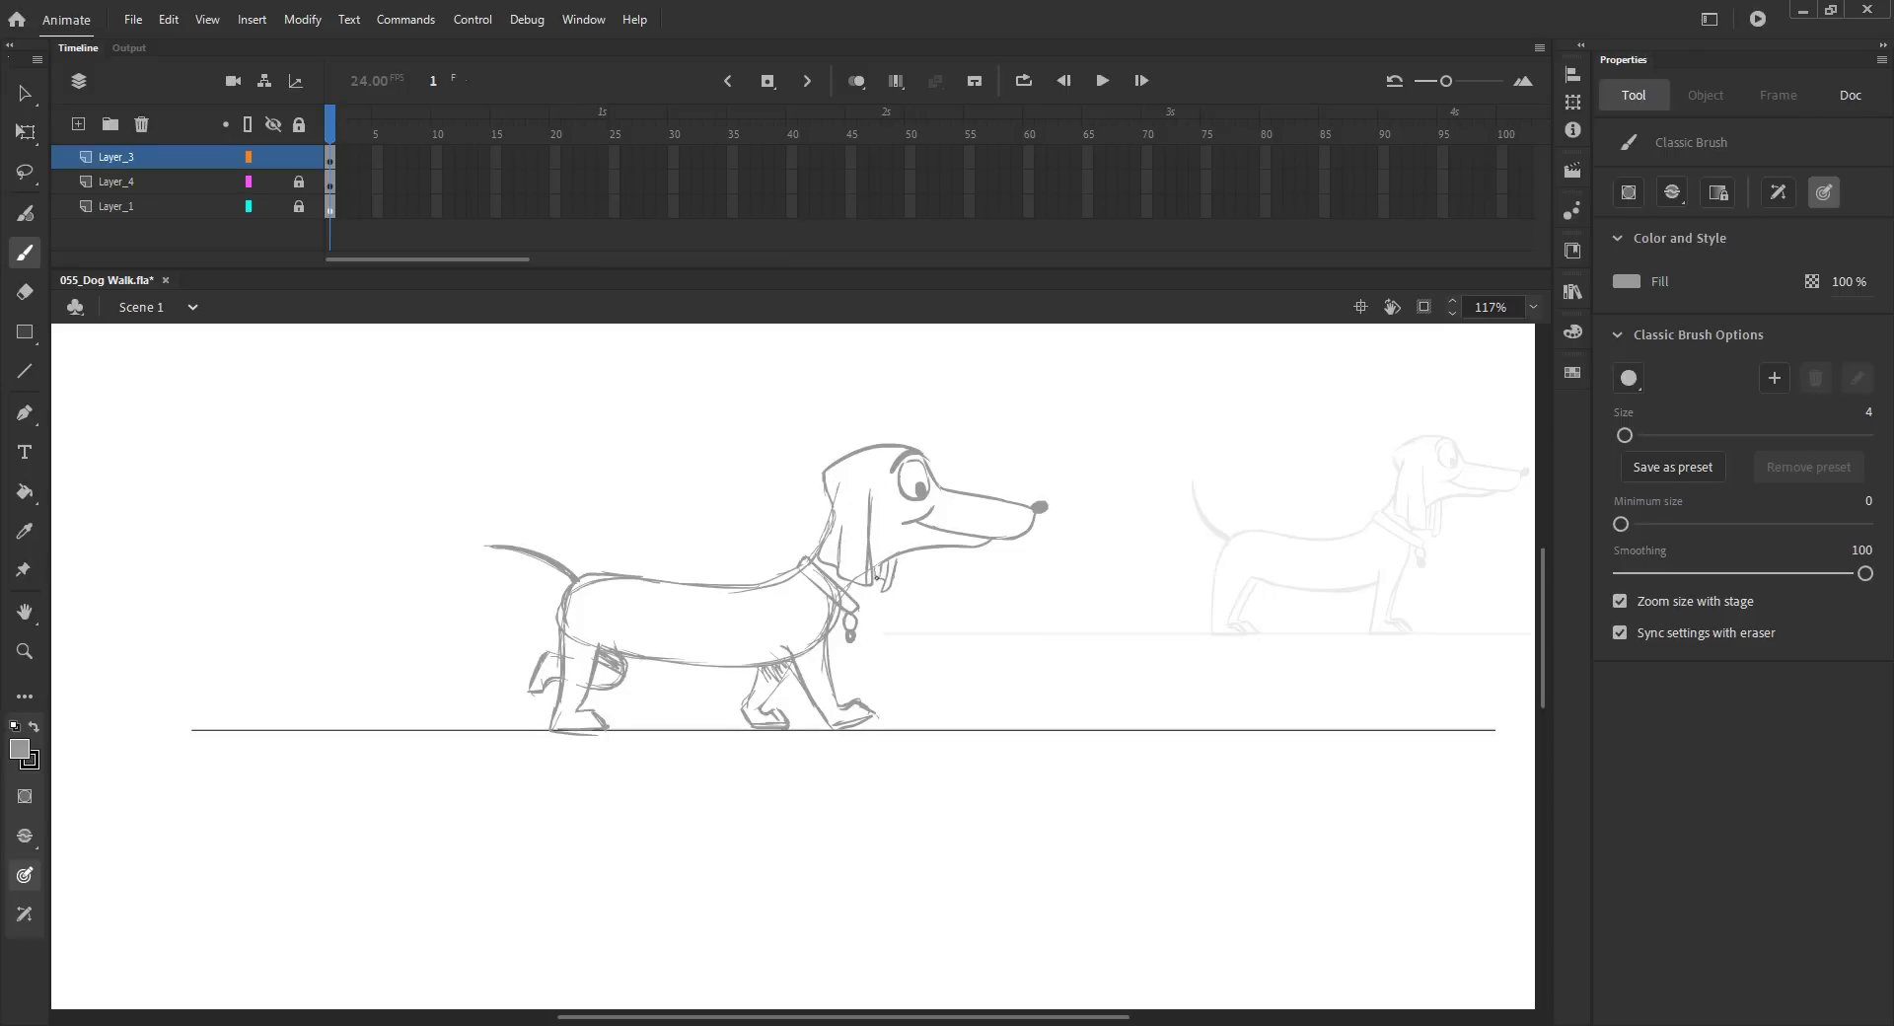
# Step: Zoom out, select the ground line and nudge it into position just below the dog's feet
pyautogui.scroll(-3, 947, 477)
pyautogui.hotkey('ctrl', 's')
pyautogui.press('v')
pyautogui.moveTo(565, 391); pyautogui.dragTo(898, 602)
pyautogui.click(298, 181)
pyautogui.hotkey('ctrl', 'a')
pyautogui.hotkey('shift', 'Down')
pyautogui.hotkey('shift', 'Down')
pyautogui.hotkey('shift', 'Down')
pyautogui.hotkey('shift', 'Down')
pyautogui.hotkey('shift', 'Down')
pyautogui.hotkey('shift', 'Down')
pyautogui.hotkey('shift', 'Down')
pyautogui.hotkey('shift', 'Down')
pyautogui.hotkey('shift', 'Down')
pyautogui.hotkey('shift', 'Down')
pyautogui.hotkey('shift', 'Down')
pyautogui.hotkey('shift', 'Down')
pyautogui.hotkey('shift', 'Down')
pyautogui.hotkey('shift', 'Down')
pyautogui.hotkey('shift', 'Down')
pyautogui.hotkey('shift', 'Down')
pyautogui.hotkey('shift', 'Down')
pyautogui.hotkey('shift', 'Down')
pyautogui.hotkey('shift', 'Down')
pyautogui.hotkey('shift', 'Down')
pyautogui.hotkey('shift', 'Up')
pyautogui.hotkey('shift', 'Up')
pyautogui.hotkey('shift', 'Left')
pyautogui.hotkey('shift', 'Left')
pyautogui.hotkey('shift', 'Left')
pyautogui.hotkey('shift', 'Left')
pyautogui.hotkey('shift', 'Left')
pyautogui.hotkey('shift', 'Left')
pyautogui.hotkey('shift', 'Left')
pyautogui.hotkey('shift', 'Up')
pyautogui.hotkey('shift', 'Right')
pyautogui.hotkey('shift', 'Right')
pyautogui.hotkey('shift', 'Up')
pyautogui.hotkey('shift', 'Up')
pyautogui.hotkey('shift', 'Up')
pyautogui.hotkey('shift', 'Up')
pyautogui.hotkey('shift', 'Up')
pyautogui.hotkey('shift', 'Up')
pyautogui.hotkey('shift', 'Up')
pyautogui.hotkey('shift', 'Up')
pyautogui.hotkey('shift', 'Right')
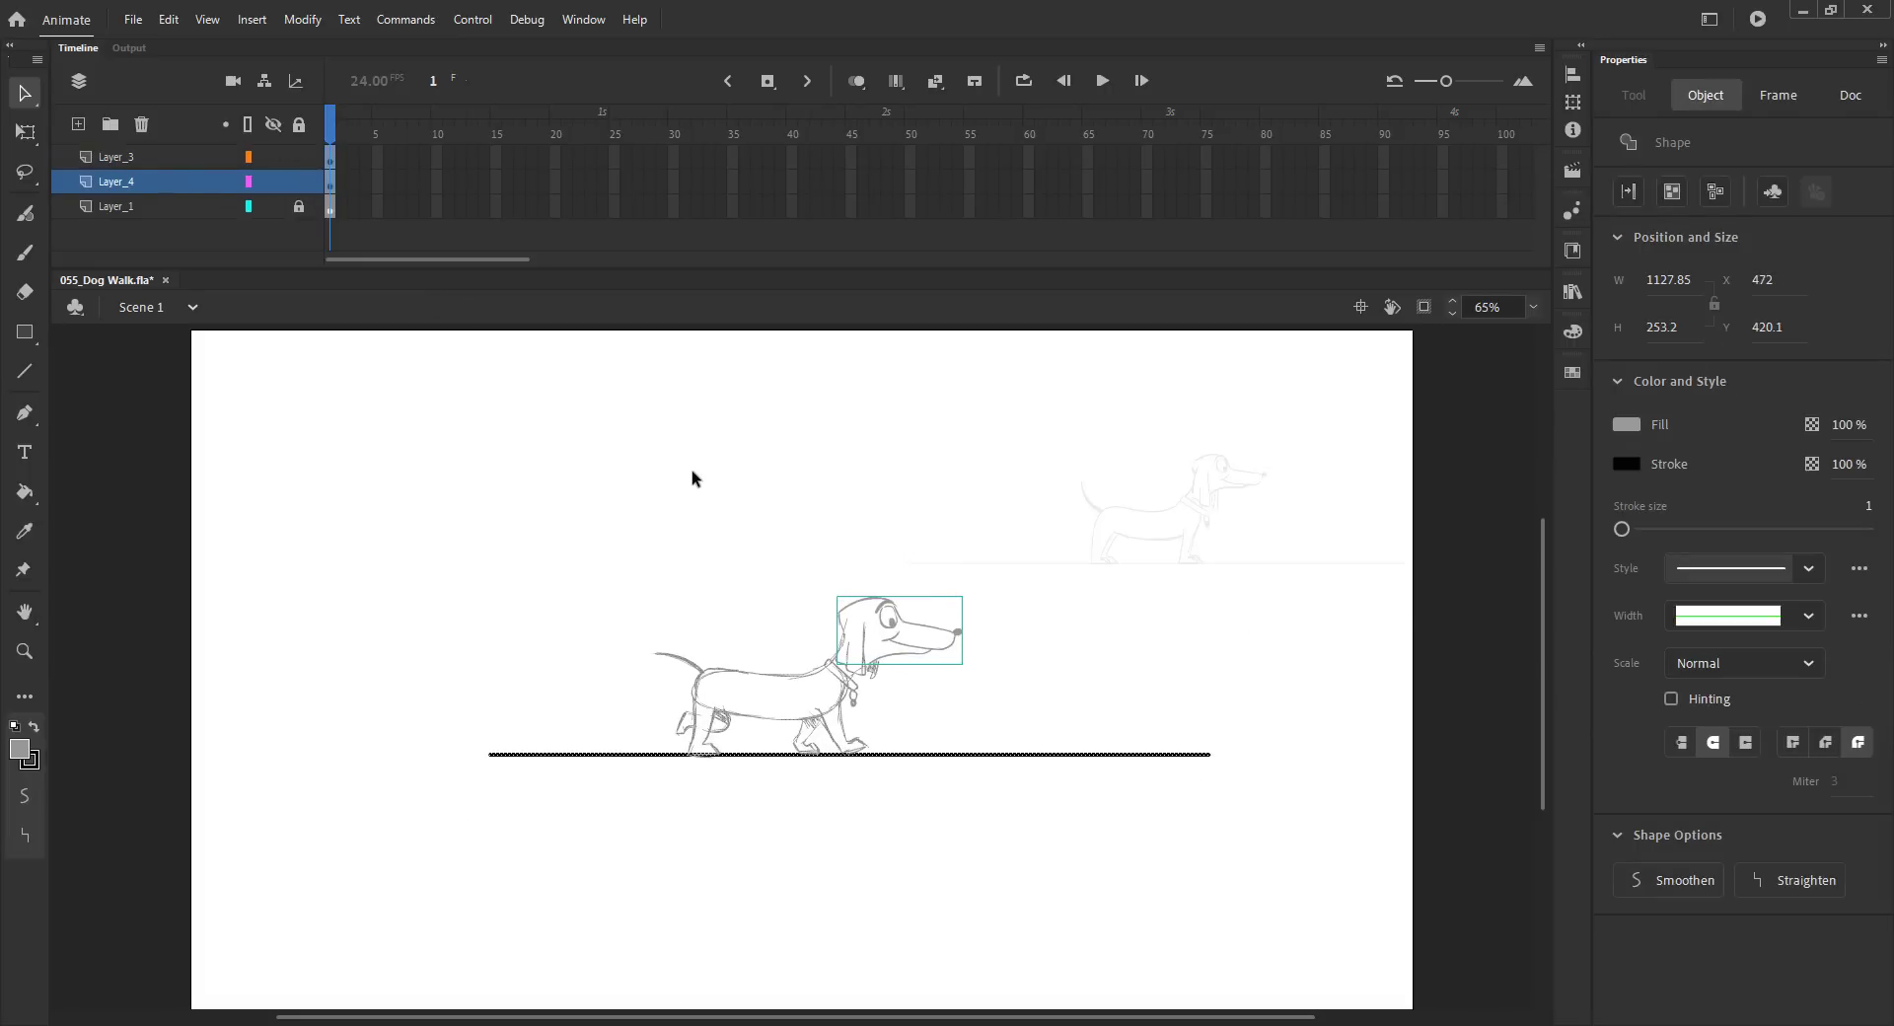
# Step: Extend both ends of the ground line past the left and right stage edges
pyautogui.click(693, 524)
pyautogui.moveTo(489, 755); pyautogui.dragTo(168, 756)
pyautogui.moveTo(1299, 749); pyautogui.dragTo(1454, 758)
pyautogui.hotkey('ctrl', 's')
# Step: Select all the artwork and scale it up with Free Transform, nudging it into place
pyautogui.hotkey('ctrl', 'a')
pyautogui.press('q')
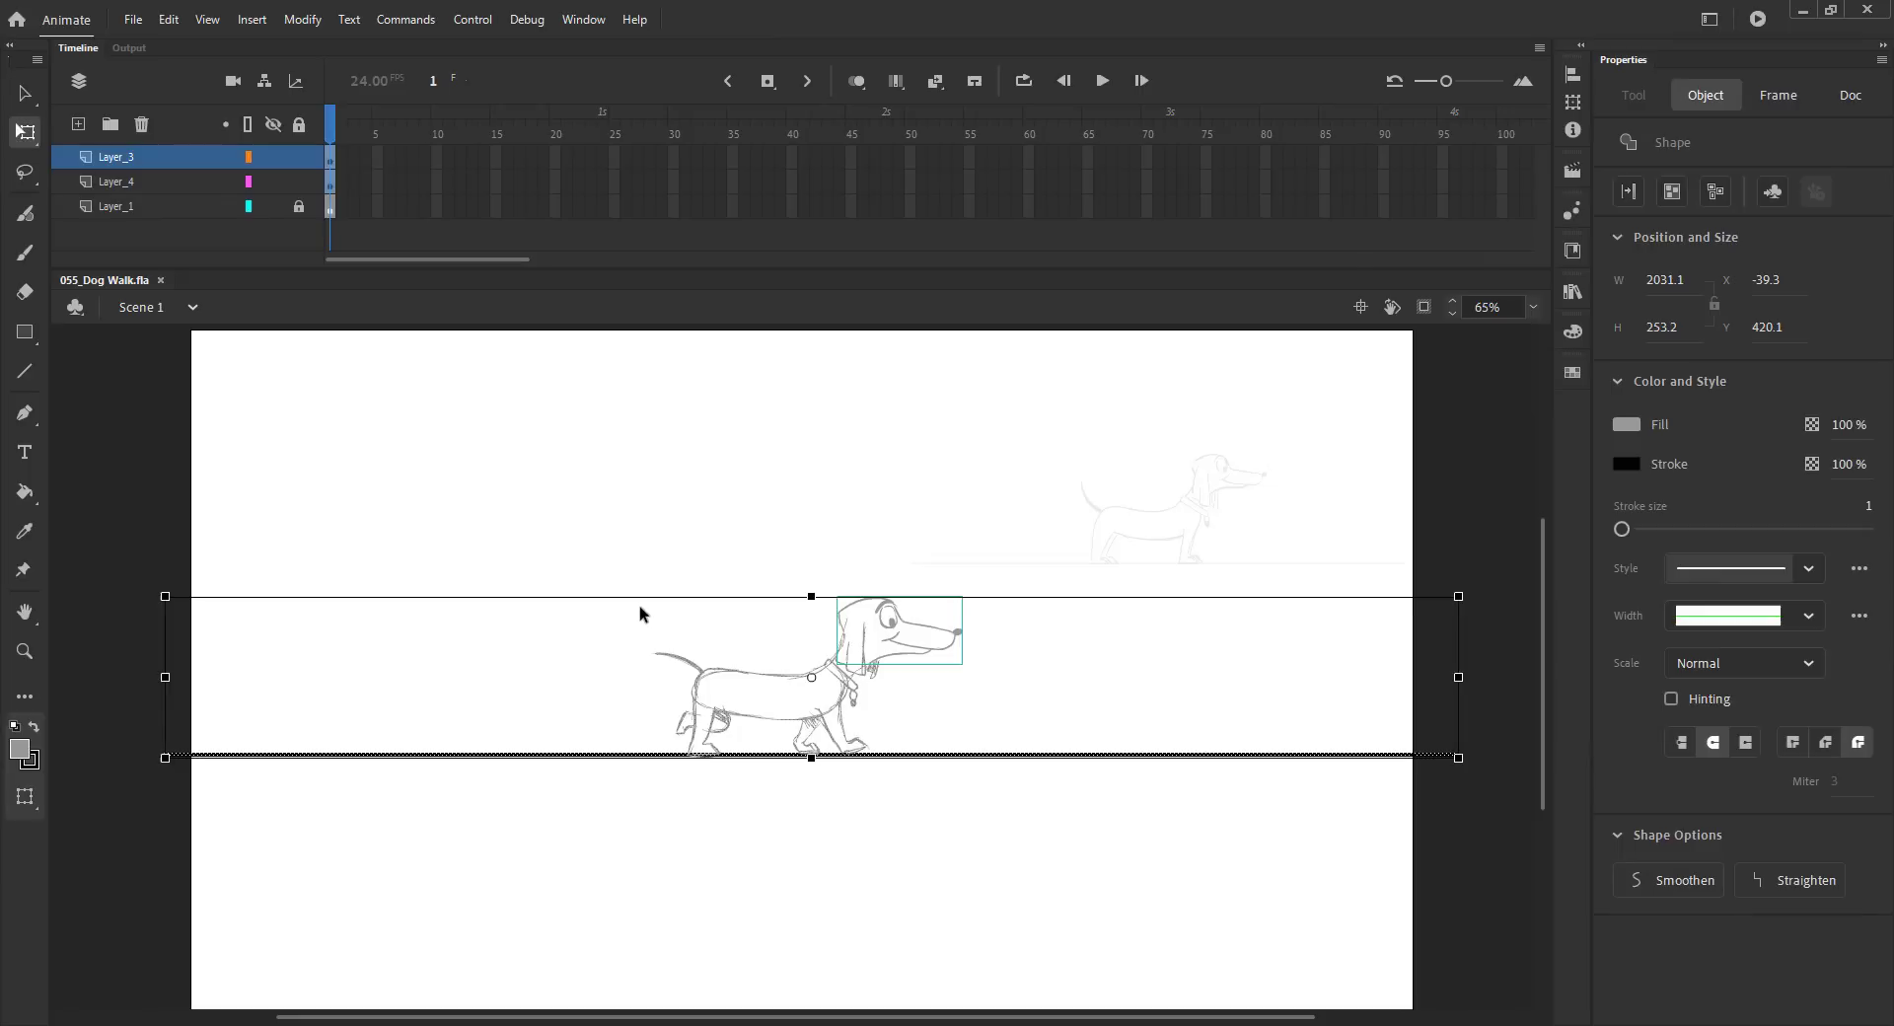
pyautogui.moveTo(165, 596); pyautogui.dragTo(61, 583)
pyautogui.hotkey('shift', 'Down')
pyautogui.hotkey('shift', 'Down')
pyautogui.hotkey('shift', 'Down')
pyautogui.hotkey('shift', 'Up')
pyautogui.hotkey('shift', 'Up')
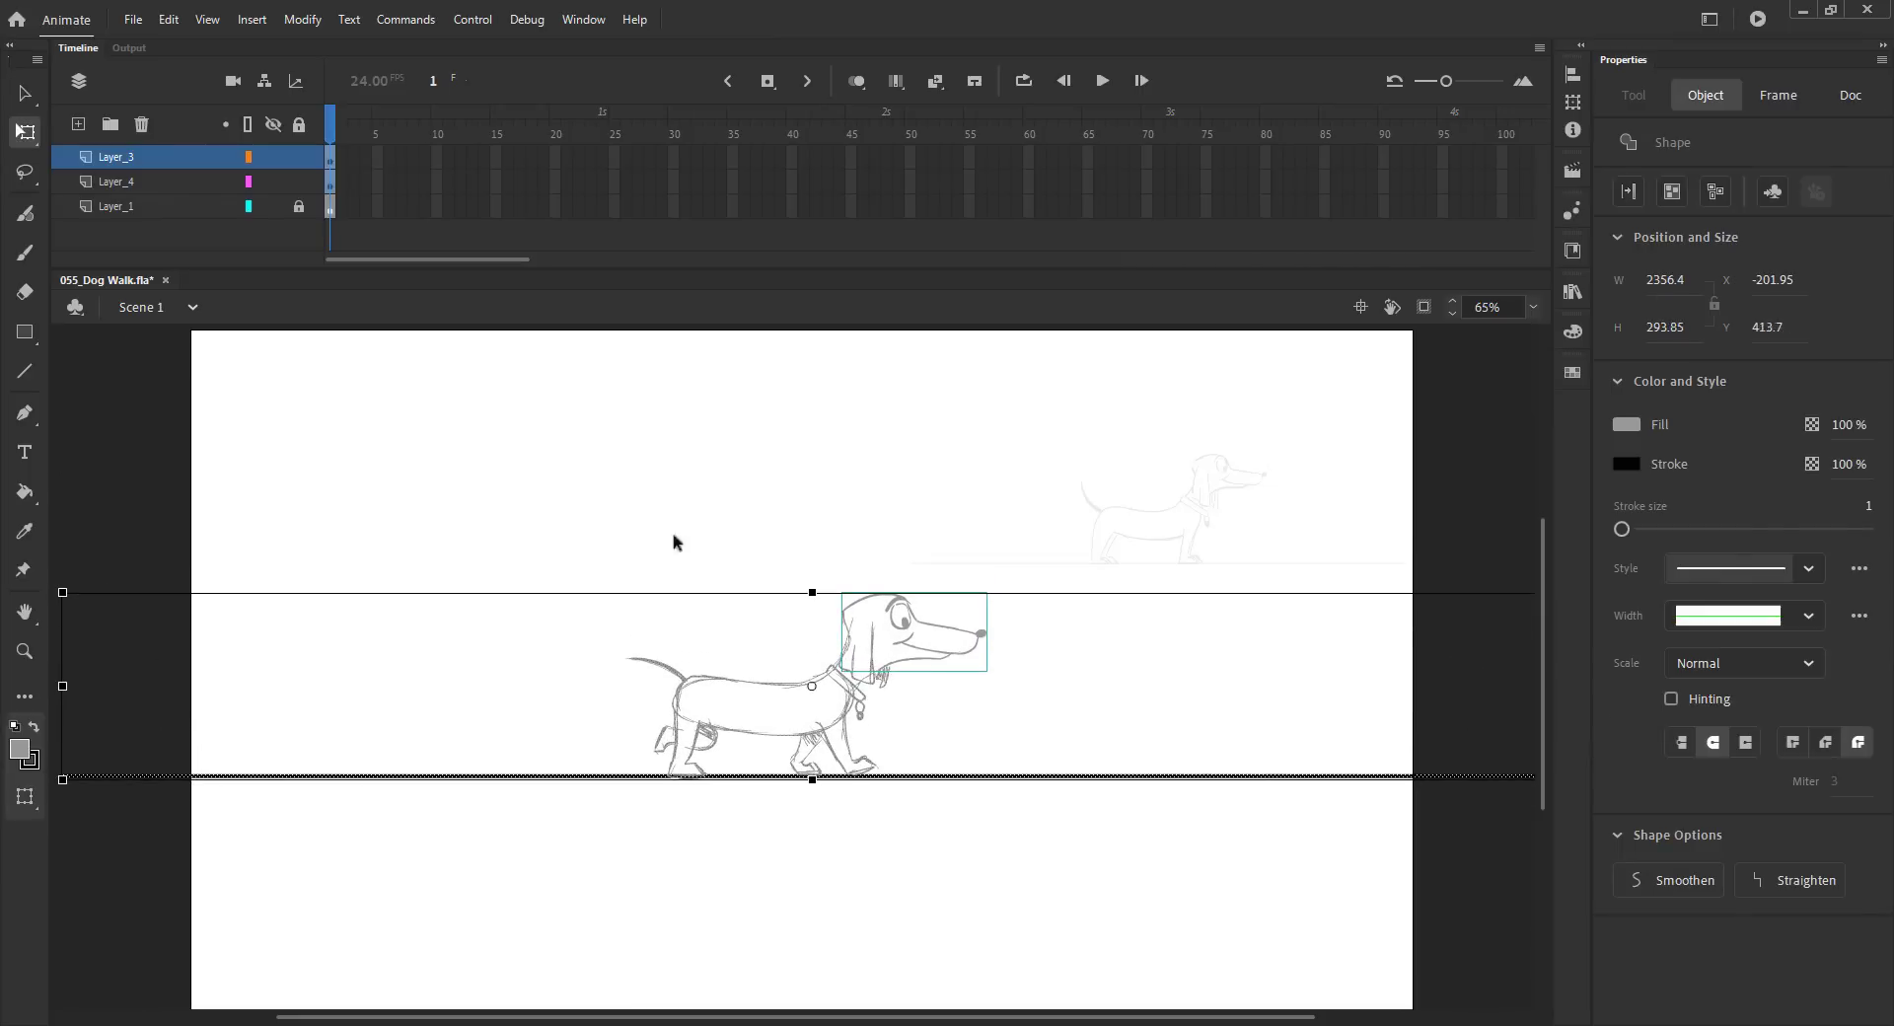
# Step: Reposition the dog's head and shrink it slightly to fit the body
pyautogui.click(629, 533)
pyautogui.click(901, 622)
pyautogui.moveTo(913, 632); pyautogui.dragTo(854, 656)
pyautogui.moveTo(987, 592); pyautogui.dragTo(968, 596)
pyautogui.hotkey('ctrl', 's')
pyautogui.click(695, 633)
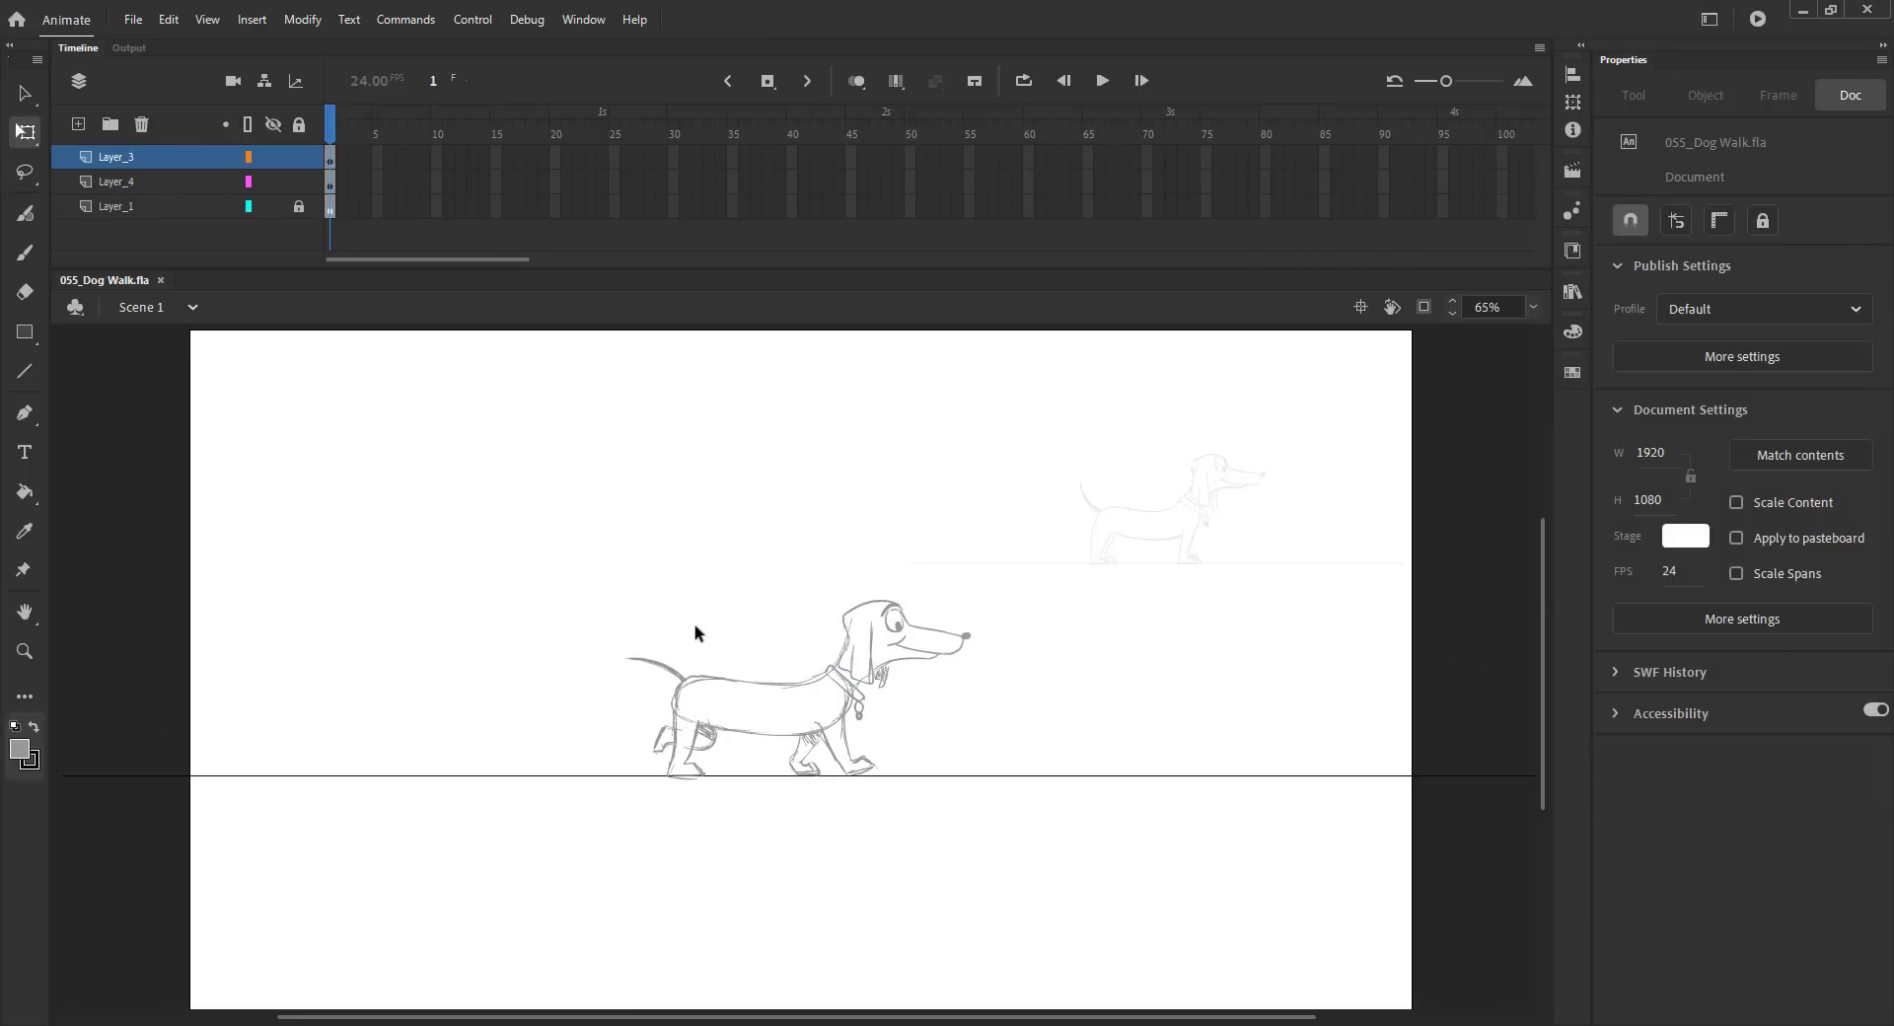
# Step: Group the dog's head, copy it, and paste it in place on frame 2
pyautogui.press('F5')
pyautogui.hotkey('ctrl', 'z')
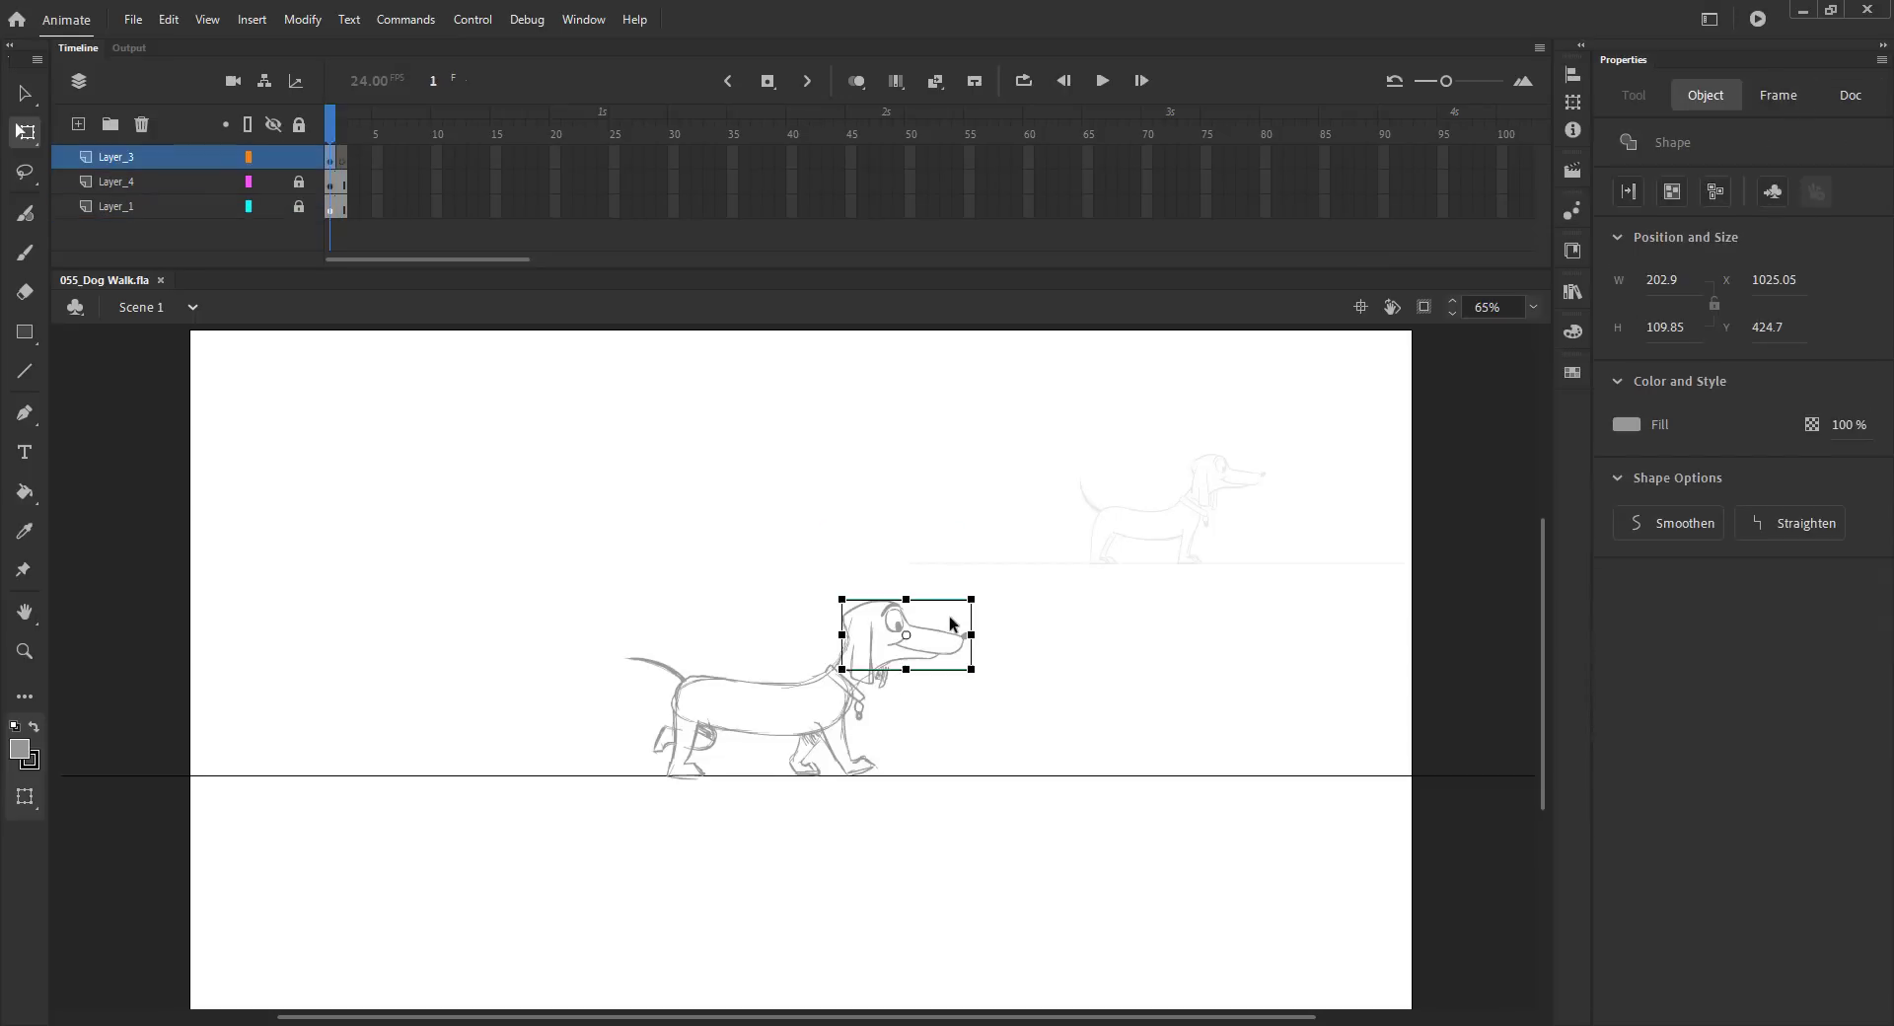
pyautogui.moveTo(907, 635); pyautogui.dragTo(850, 656)
pyautogui.hotkey('ctrl', 'g')
pyautogui.hotkey('ctrl', 'c')
pyautogui.press('.')
pyautogui.hotkey('ctrl', 'shift', 'v')
# Step: Turn on onion skinning, zoom in, and sketch the neck, back and rear body for frame 2
pyautogui.click(856, 80)
pyautogui.press('z')
pyautogui.moveTo(569, 602); pyautogui.dragTo(992, 820)
pyautogui.press('b')
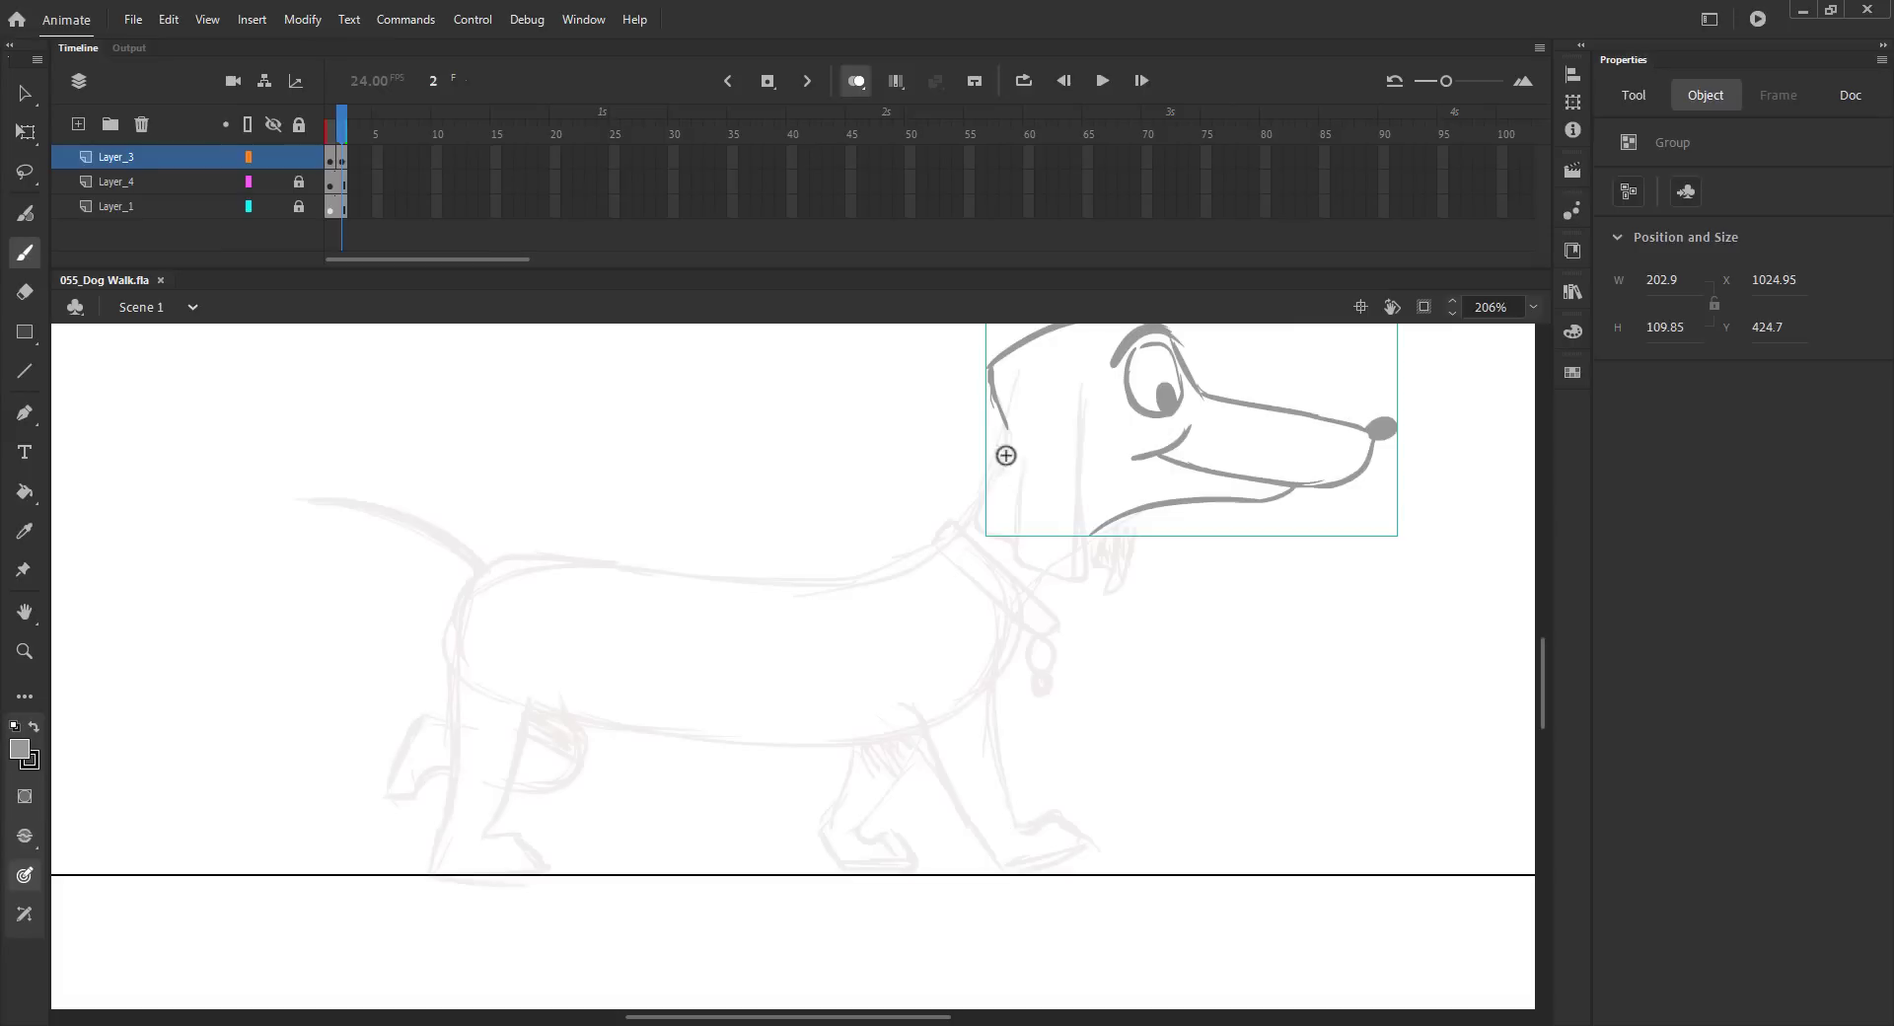
pyautogui.moveTo(1004, 442); pyautogui.dragTo(952, 532)
pyautogui.moveTo(1093, 525); pyautogui.dragTo(1023, 596)
pyautogui.moveTo(483, 565)
pyautogui.mouseDown()
pyautogui.moveTo(843, 580)
pyautogui.moveTo(961, 528)
pyautogui.moveTo(447, 631)
pyautogui.moveTo(582, 759)
pyautogui.mouseUp()
pyautogui.moveTo(449, 617)
pyautogui.mouseDown()
pyautogui.moveTo(508, 727)
pyautogui.moveTo(380, 781)
pyautogui.moveTo(423, 755)
pyautogui.moveTo(580, 753)
pyautogui.moveTo(494, 846)
pyautogui.moveTo(543, 864)
pyautogui.mouseUp()
pyautogui.moveTo(454, 760)
pyautogui.mouseDown()
pyautogui.moveTo(430, 874)
pyautogui.moveTo(545, 874)
pyautogui.mouseUp()
pyautogui.moveTo(577, 712); pyautogui.dragTo(814, 740)
# Step: Sketch both front legs and paws in their new walking pose on frame 2
pyautogui.moveTo(965, 661); pyautogui.dragTo(954, 688)
pyautogui.moveTo(994, 616); pyautogui.dragTo(893, 792)
pyautogui.moveTo(953, 702)
pyautogui.mouseDown()
pyautogui.moveTo(863, 826)
pyautogui.moveTo(890, 840)
pyautogui.mouseUp()
pyautogui.moveTo(889, 840); pyautogui.dragTo(925, 870)
pyautogui.moveTo(867, 697)
pyautogui.mouseDown()
pyautogui.moveTo(818, 832)
pyautogui.moveTo(842, 875)
pyautogui.mouseUp()
pyautogui.moveTo(842, 876); pyautogui.dragTo(911, 870)
pyautogui.moveTo(1000, 621); pyautogui.dragTo(968, 688)
pyautogui.moveTo(1054, 558)
pyautogui.mouseDown()
pyautogui.moveTo(976, 684)
pyautogui.moveTo(812, 741)
pyautogui.mouseUp()
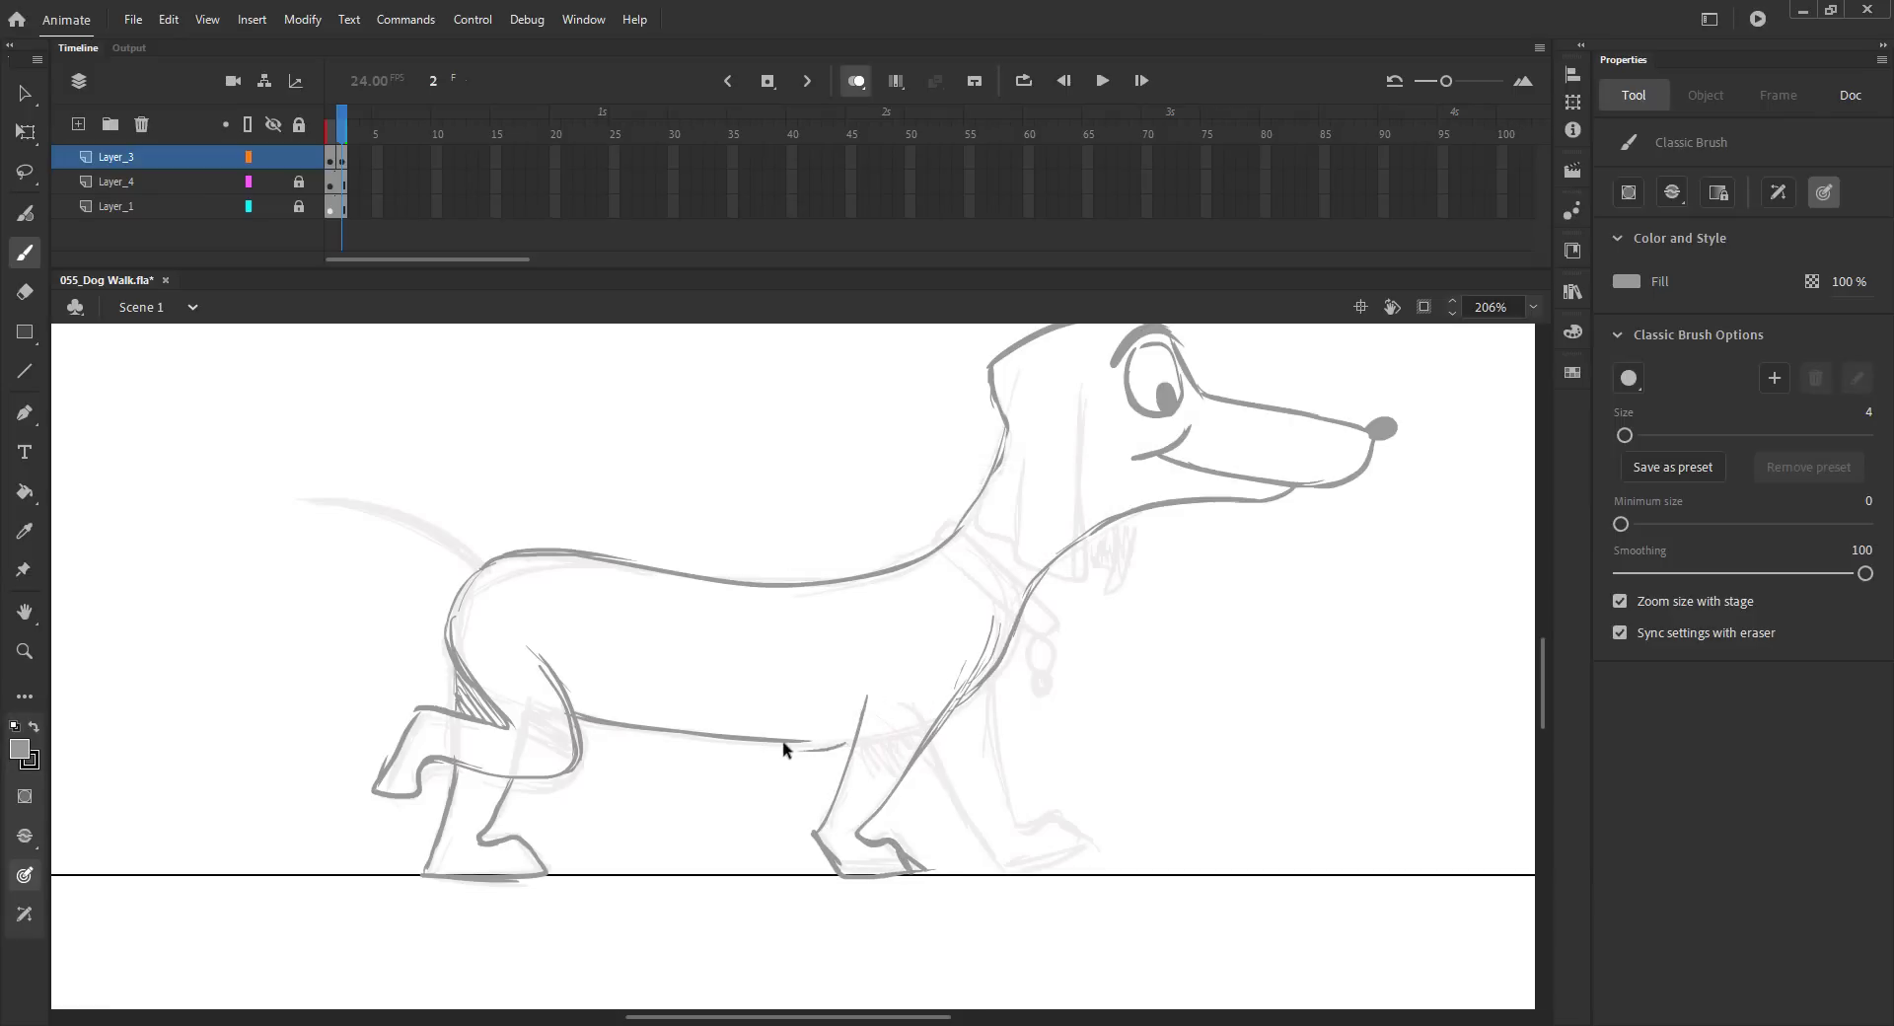
pyautogui.moveTo(993, 621); pyautogui.dragTo(1023, 832)
pyautogui.moveTo(922, 752); pyautogui.dragTo(998, 872)
# Step: Draw the collar with its tag and the hanging ear on frame 2
pyautogui.moveTo(938, 520)
pyautogui.mouseDown()
pyautogui.moveTo(1000, 565)
pyautogui.moveTo(999, 600)
pyautogui.moveTo(946, 557)
pyautogui.moveTo(1039, 644)
pyautogui.moveTo(1045, 697)
pyautogui.mouseUp()
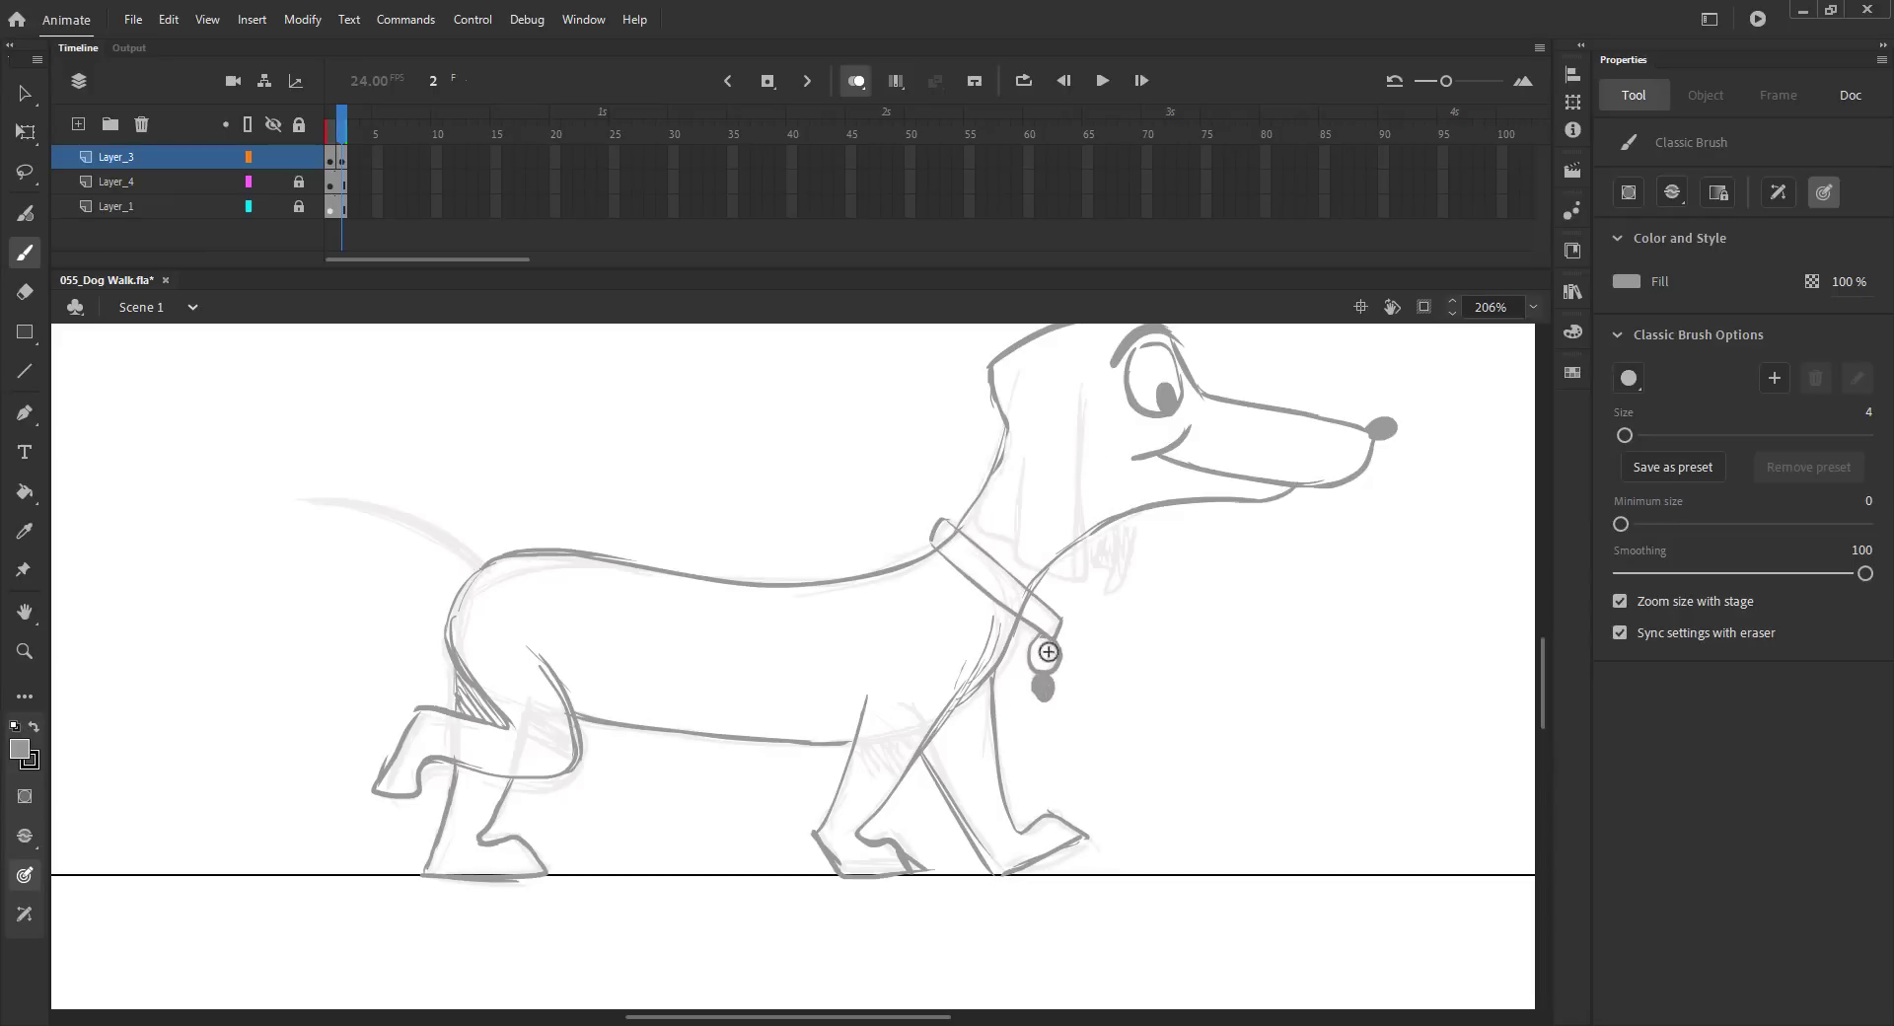
pyautogui.moveTo(1051, 477); pyautogui.dragTo(987, 530)
pyautogui.moveTo(1019, 444); pyautogui.dragTo(1052, 623)
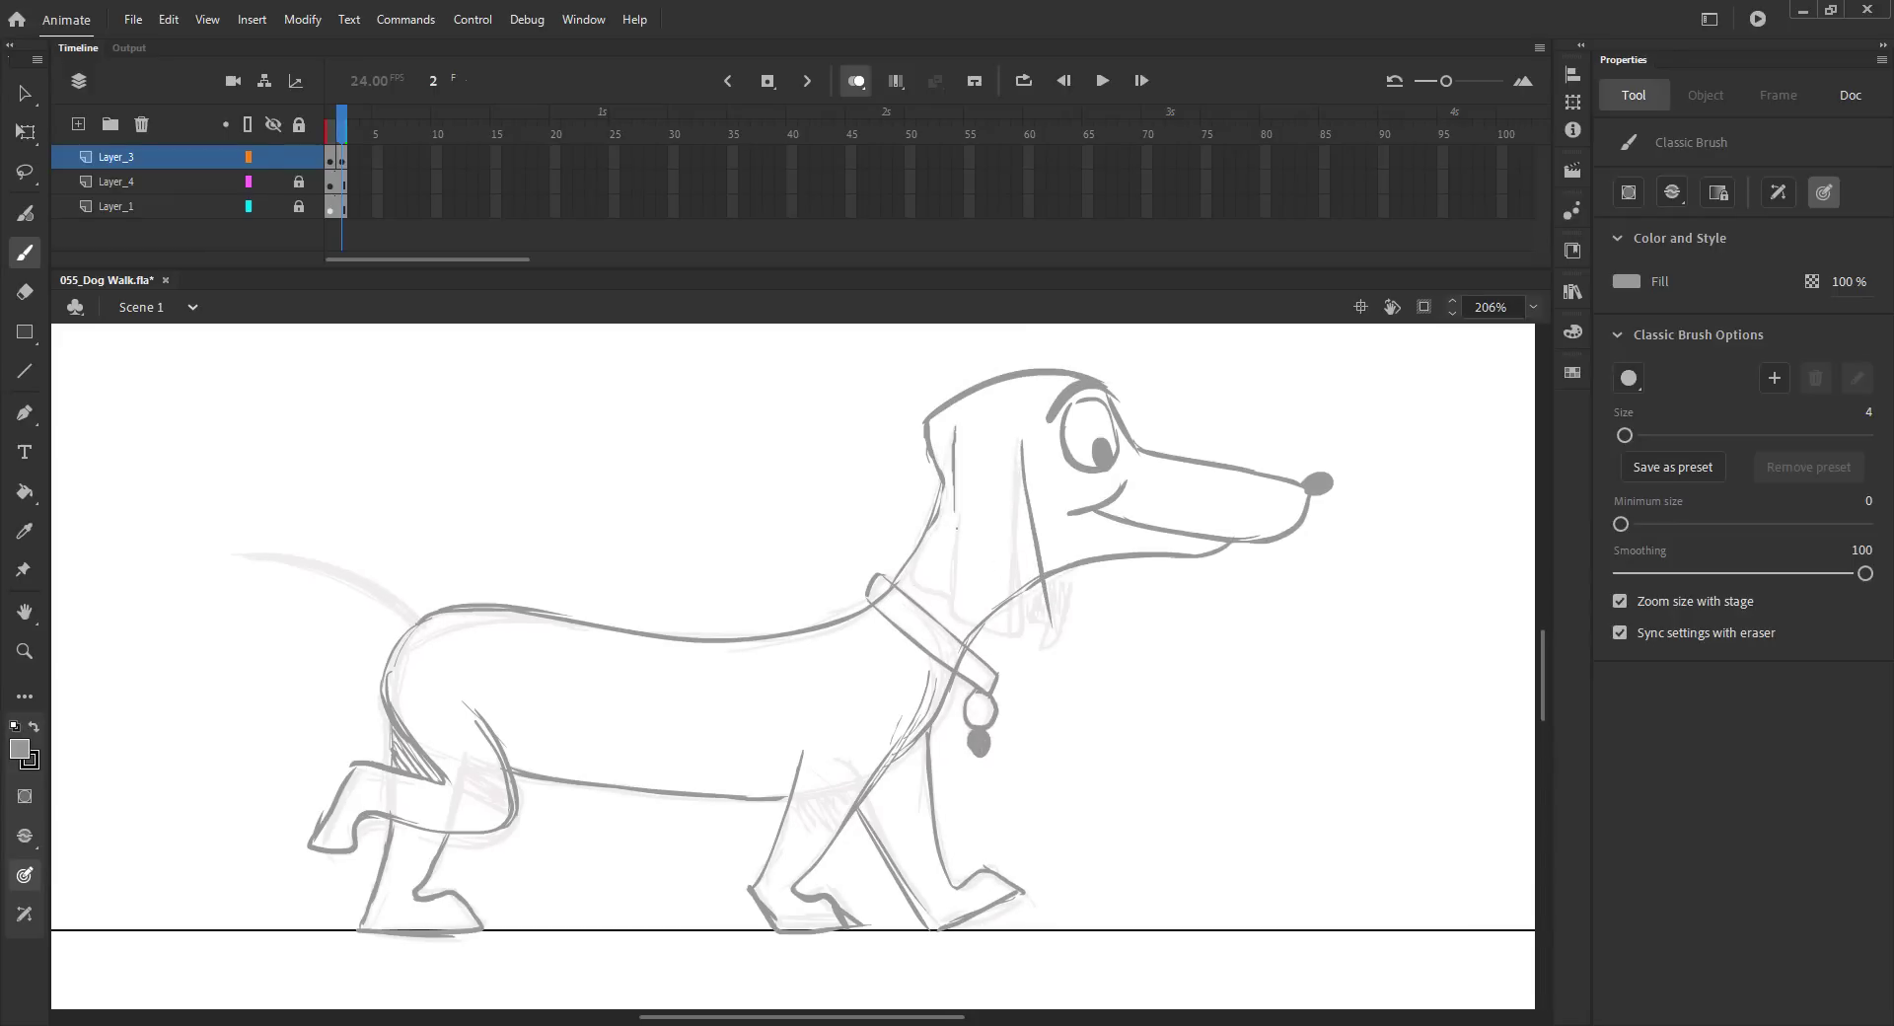
pyautogui.moveTo(954, 438); pyautogui.dragTo(953, 609)
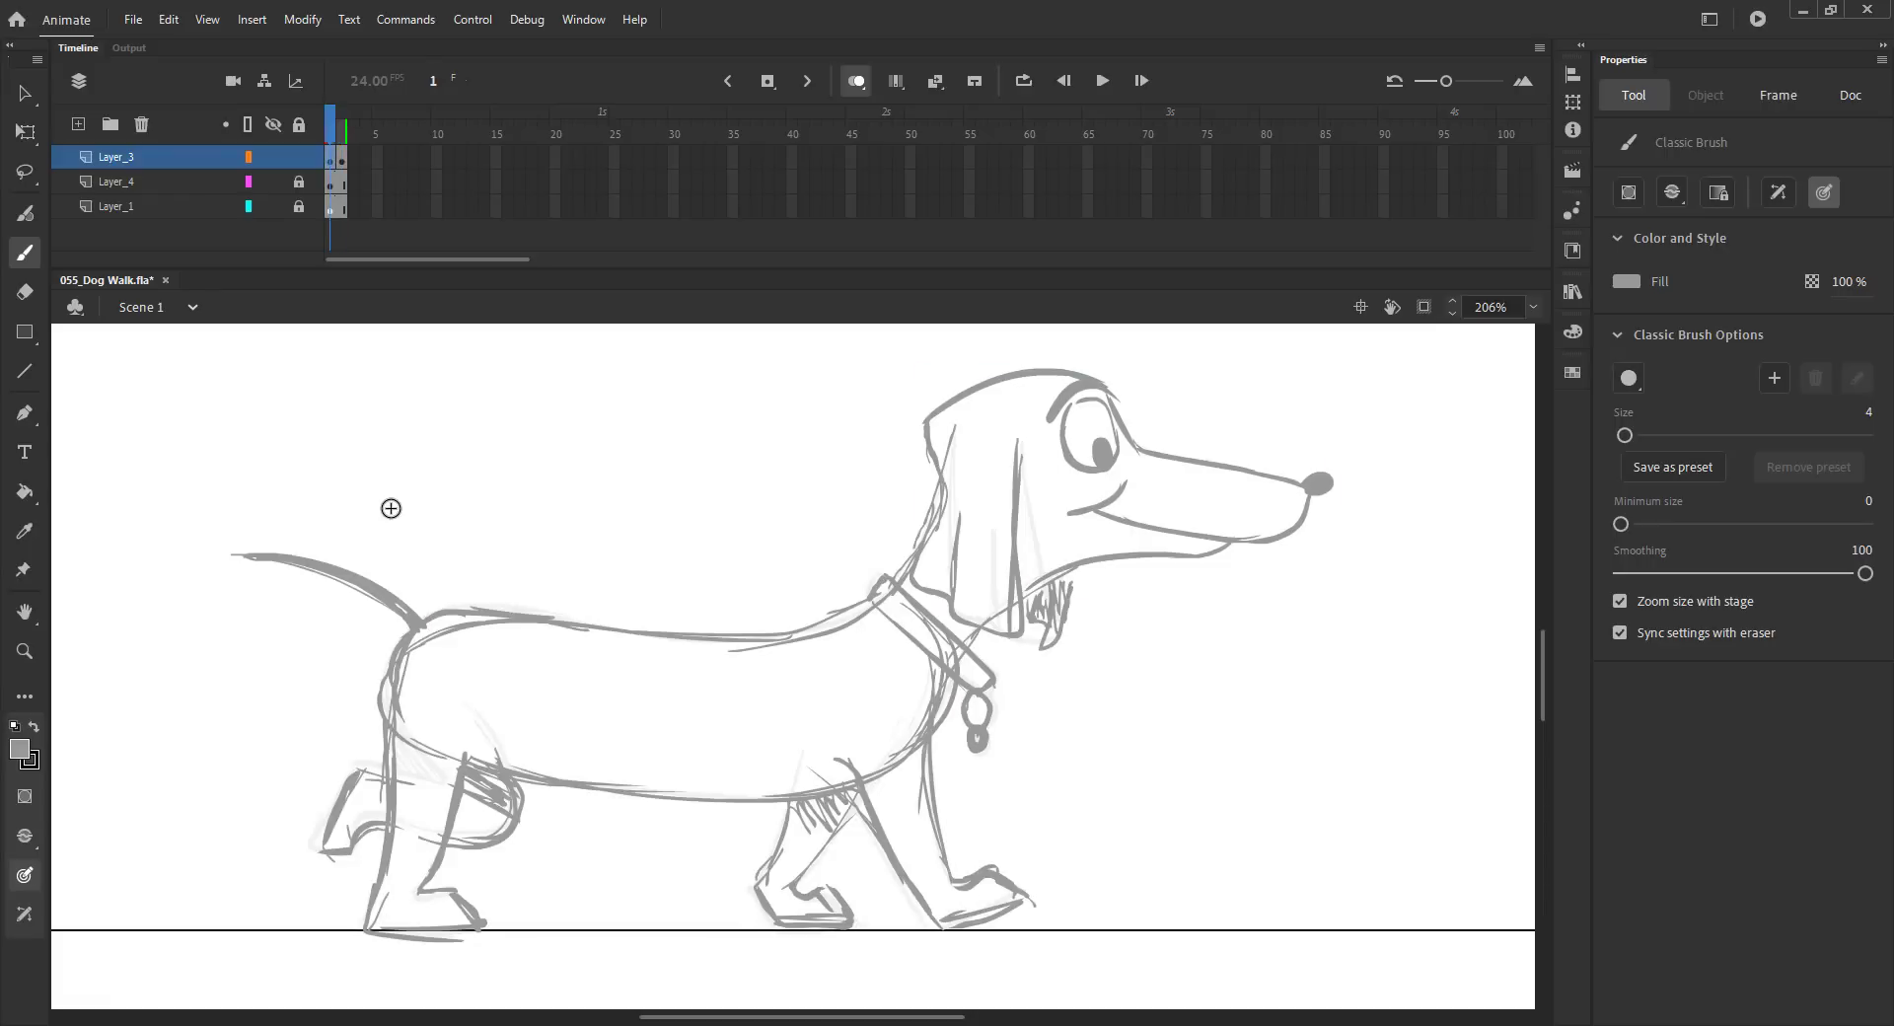
pyautogui.press('.')
pyautogui.moveTo(419, 620)
pyautogui.mouseDown()
pyautogui.moveTo(225, 603)
pyautogui.moveTo(395, 632)
pyautogui.mouseUp()
pyautogui.hotkey('ctrl', 'z')
pyautogui.press('v')
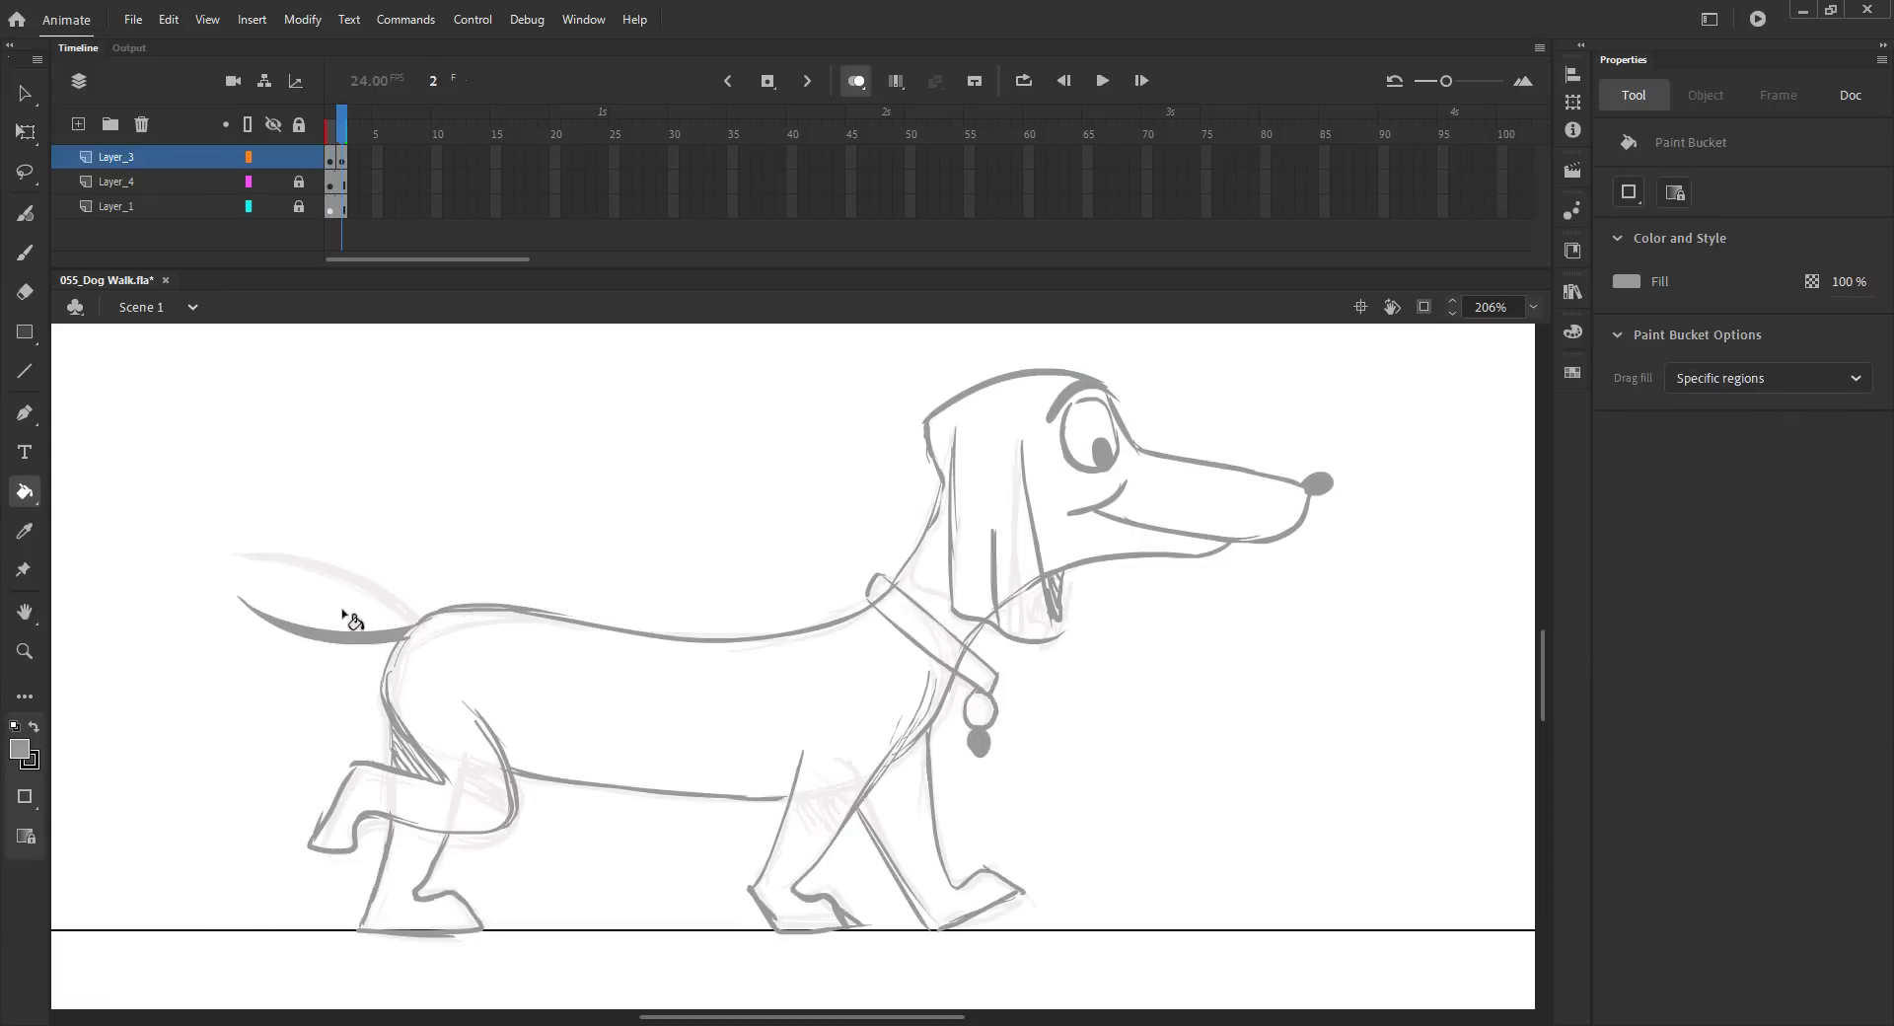
pyautogui.hotkey('ctrl', '2')
pyautogui.scroll(5, 661, 681)
pyautogui.press('b')
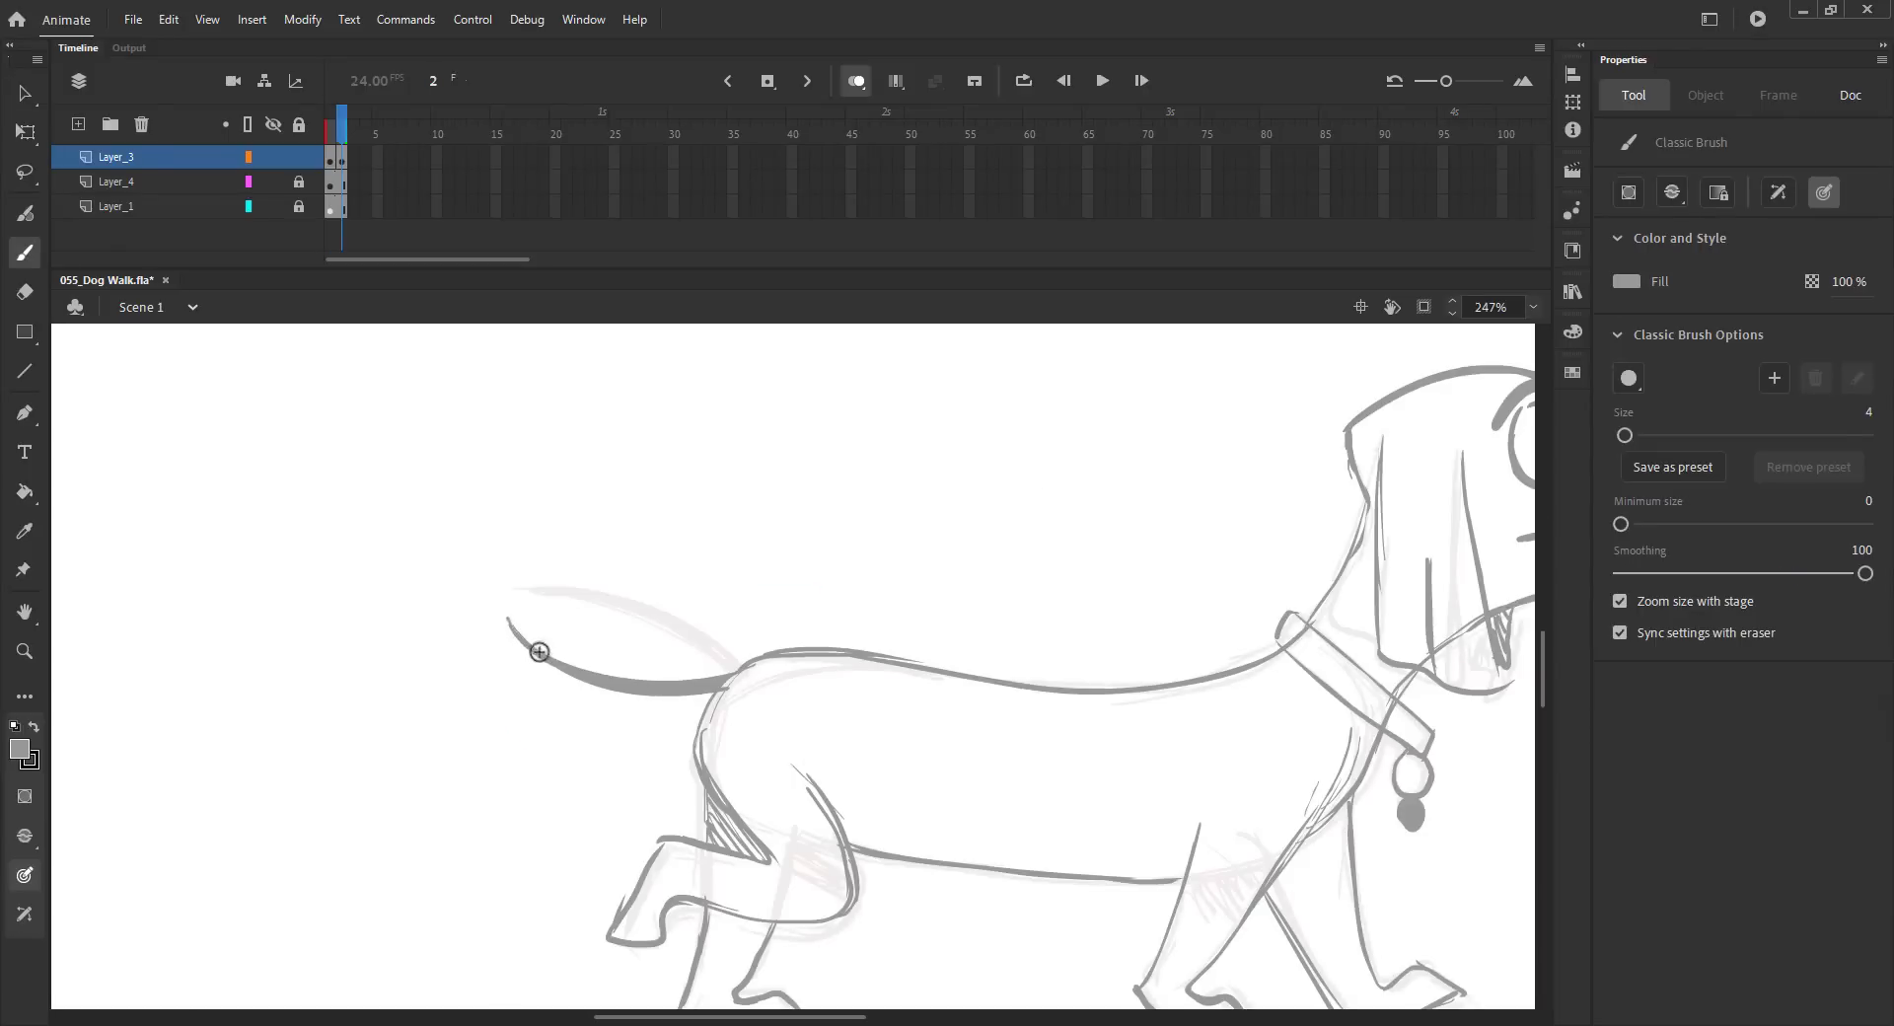
pyautogui.hotkey('ctrl', '2')
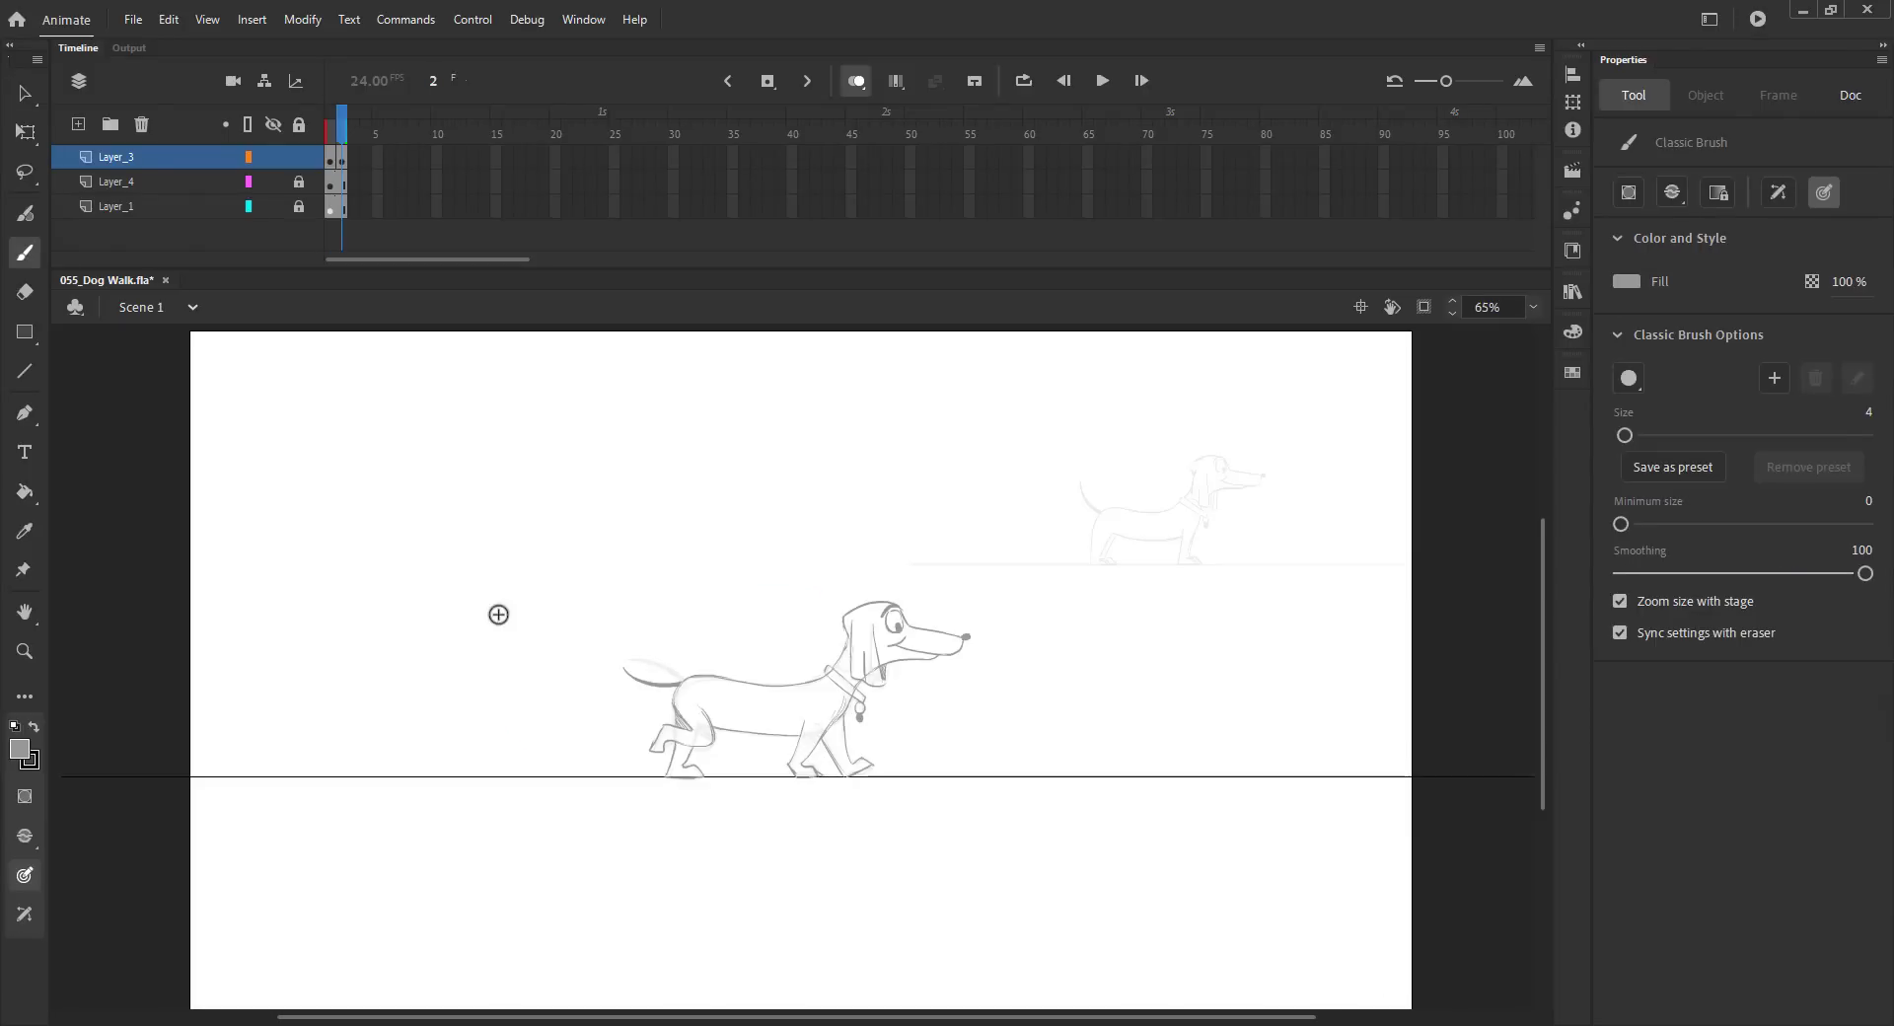
# Step: Insert a blank keyframe after the drawn frames and paste the head in place onto it
pyautogui.press('v')
pyautogui.press(',')
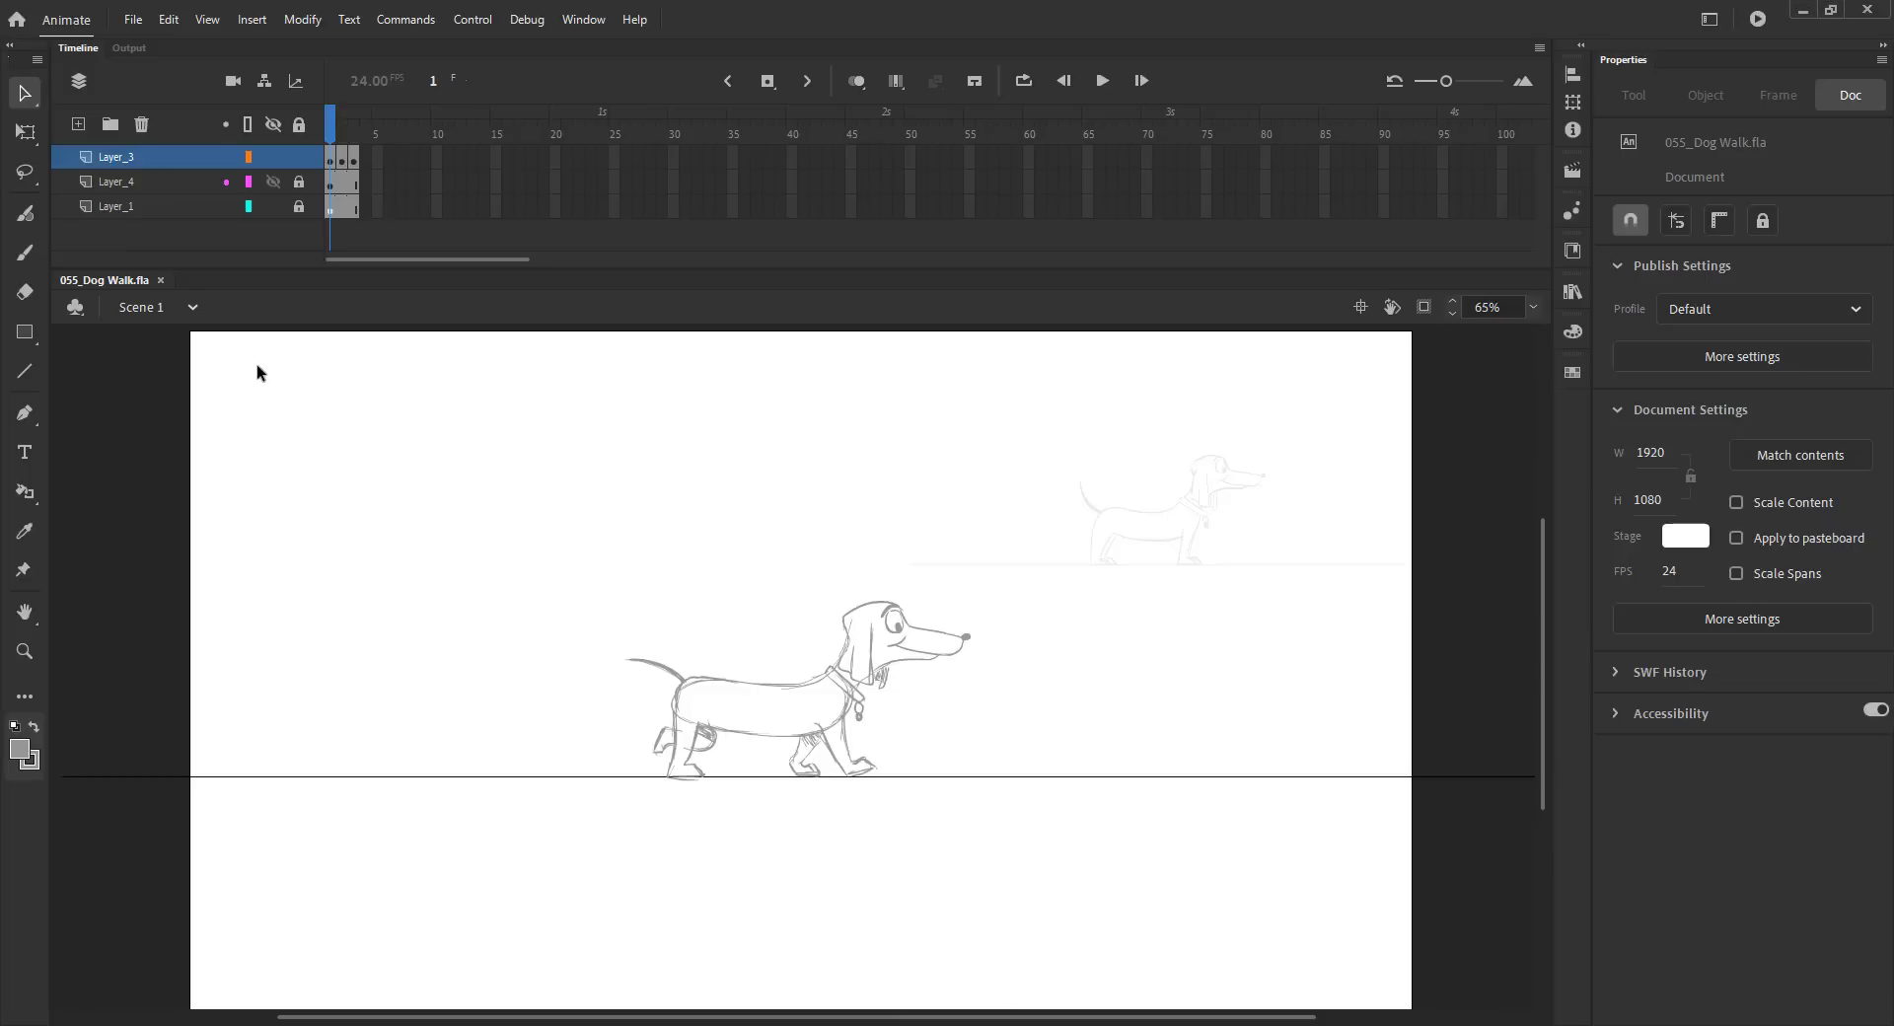
pyautogui.press('F5')
pyautogui.press('F7')
pyautogui.click(328, 135)
pyautogui.click(868, 604)
pyautogui.click(632, 509)
pyautogui.click(342, 133)
pyautogui.hotkey('ctrl', 'shift', 'v')
# Step: Nudge the pasted head slightly down and right on the new frame
pyautogui.click(856, 81)
pyautogui.press('z')
pyautogui.moveTo(664, 522); pyautogui.dragTo(1016, 699)
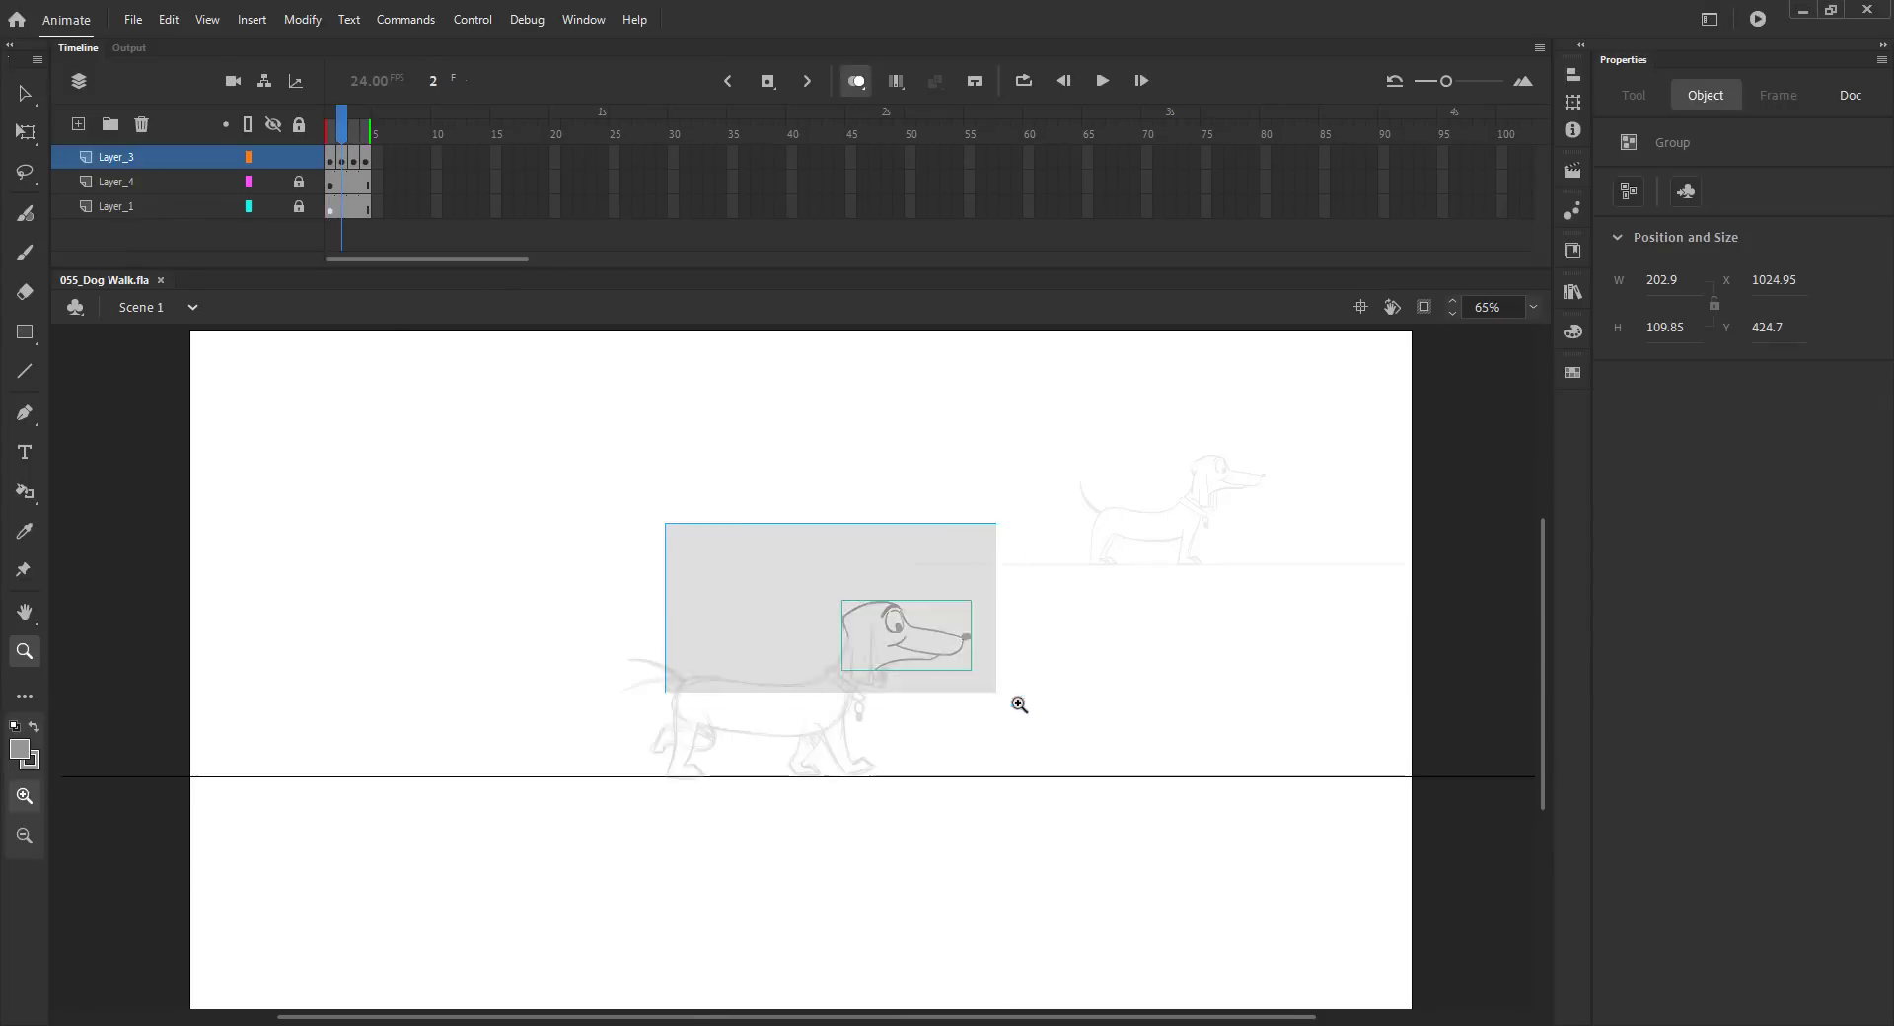
pyautogui.moveTo(702, 556); pyautogui.dragTo(570, 332)
pyautogui.press('v')
pyautogui.hotkey('ctrl', 's')
pyautogui.press('Down')
pyautogui.press('Down')
pyautogui.press('Down')
pyautogui.press('Down')
pyautogui.press('Down')
pyautogui.press('Down')
pyautogui.press('Right')
pyautogui.press('Right')
pyautogui.hotkey('shift', 'Down')
# Step: Zoom in and sketch the neck, back line and front leg for the new frame's pose
pyautogui.hotkey('ctrl', '2')
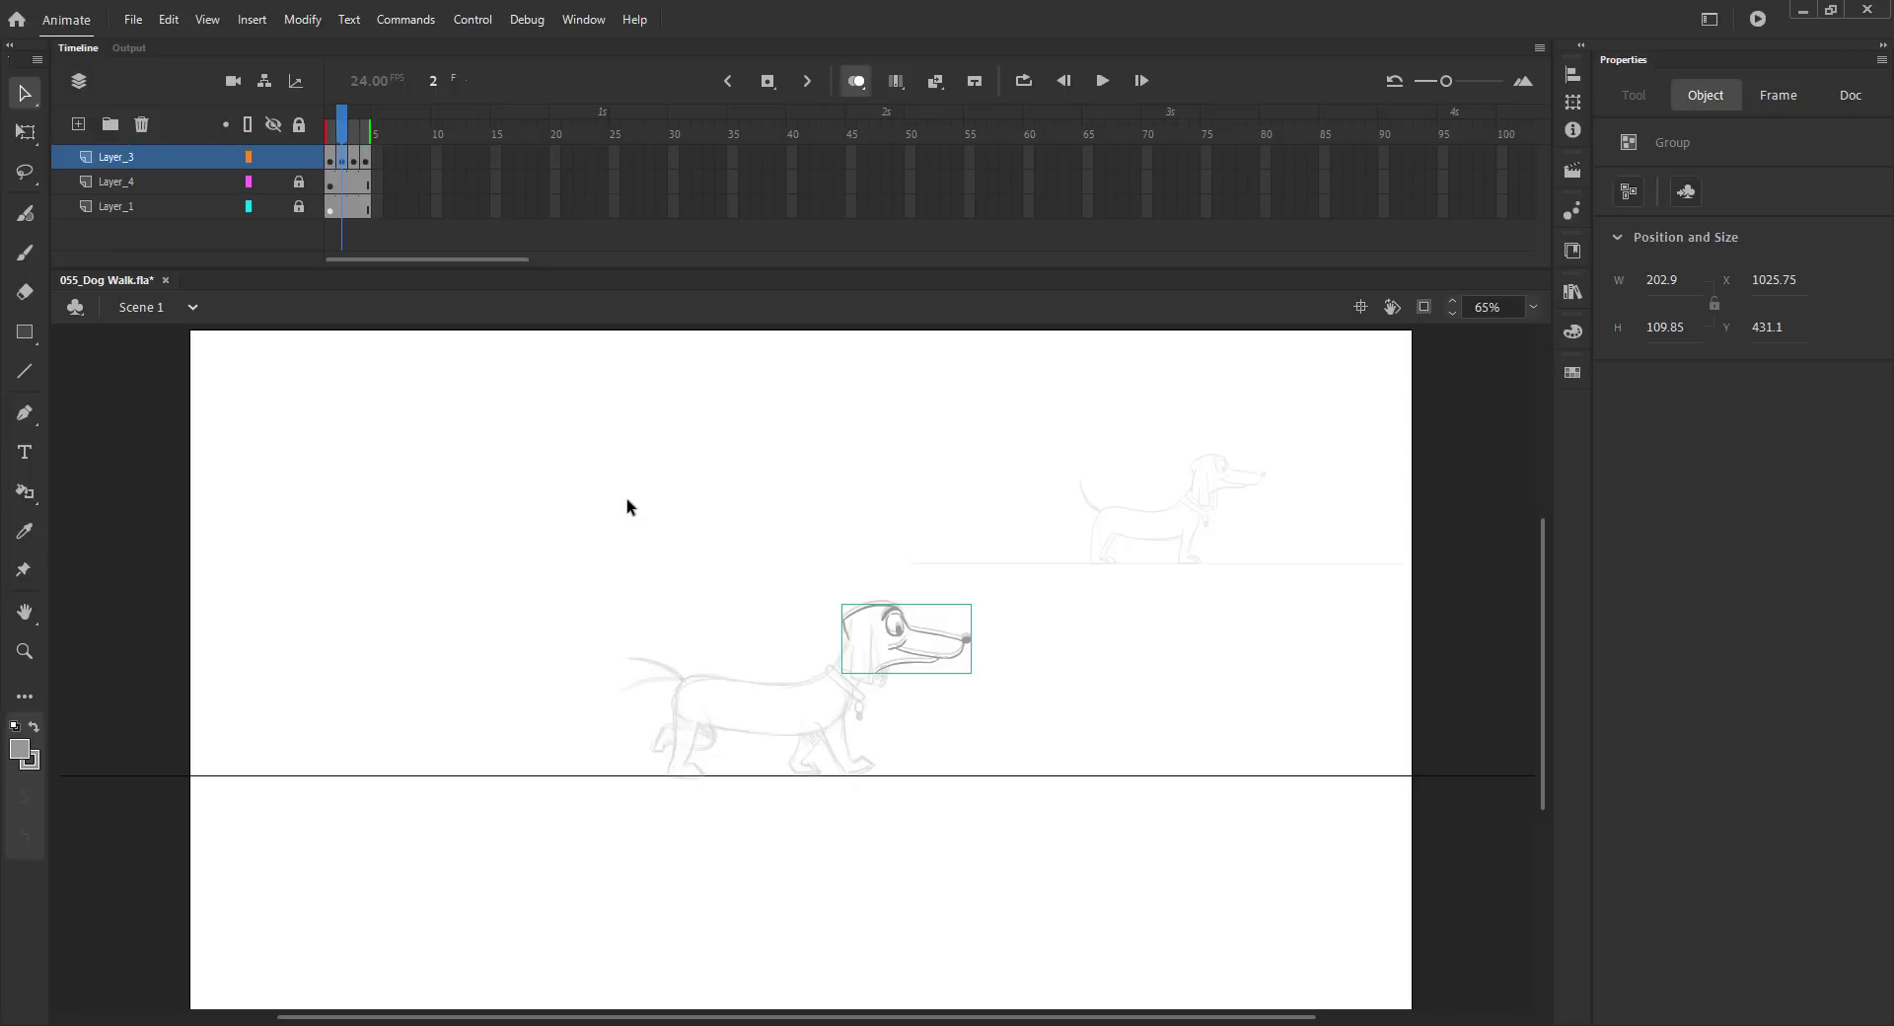
pyautogui.press('z')
pyautogui.moveTo(640, 559); pyautogui.dragTo(1119, 826)
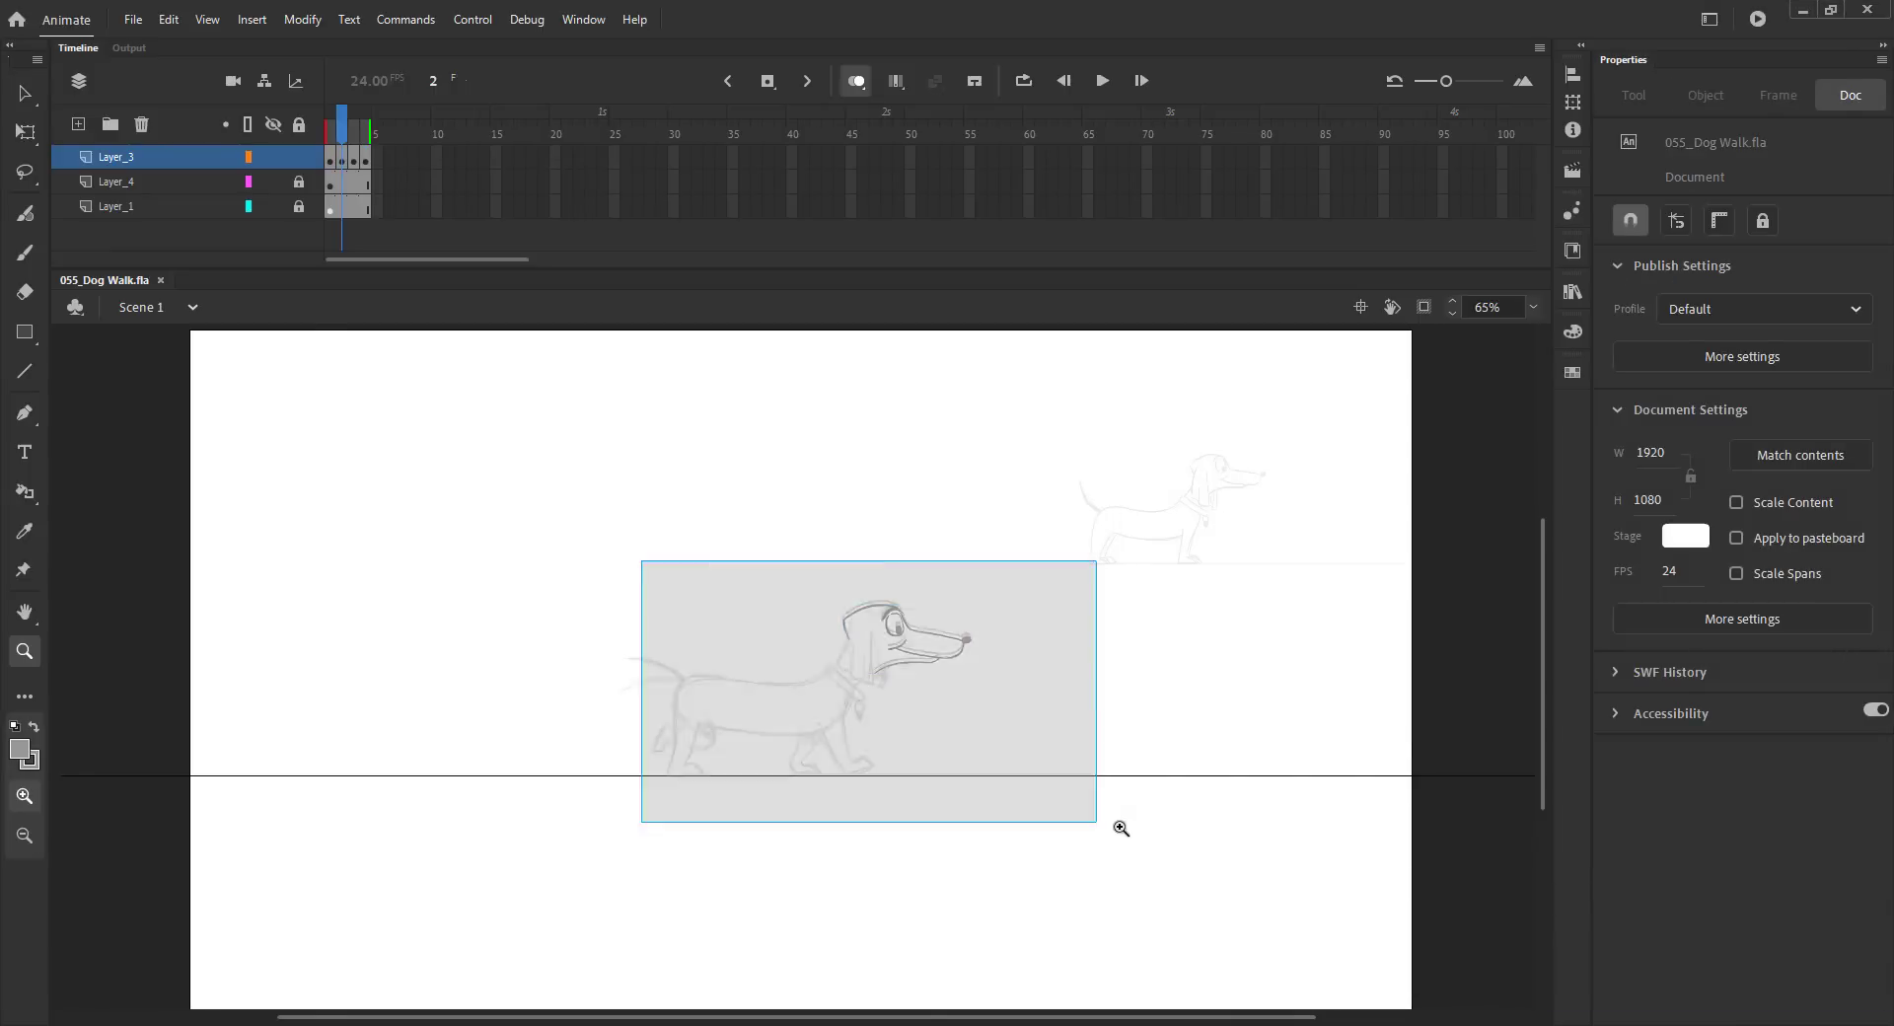
pyautogui.moveTo(823, 664); pyautogui.dragTo(991, 653)
pyautogui.press('v')
pyautogui.click(680, 563)
pyautogui.press('b')
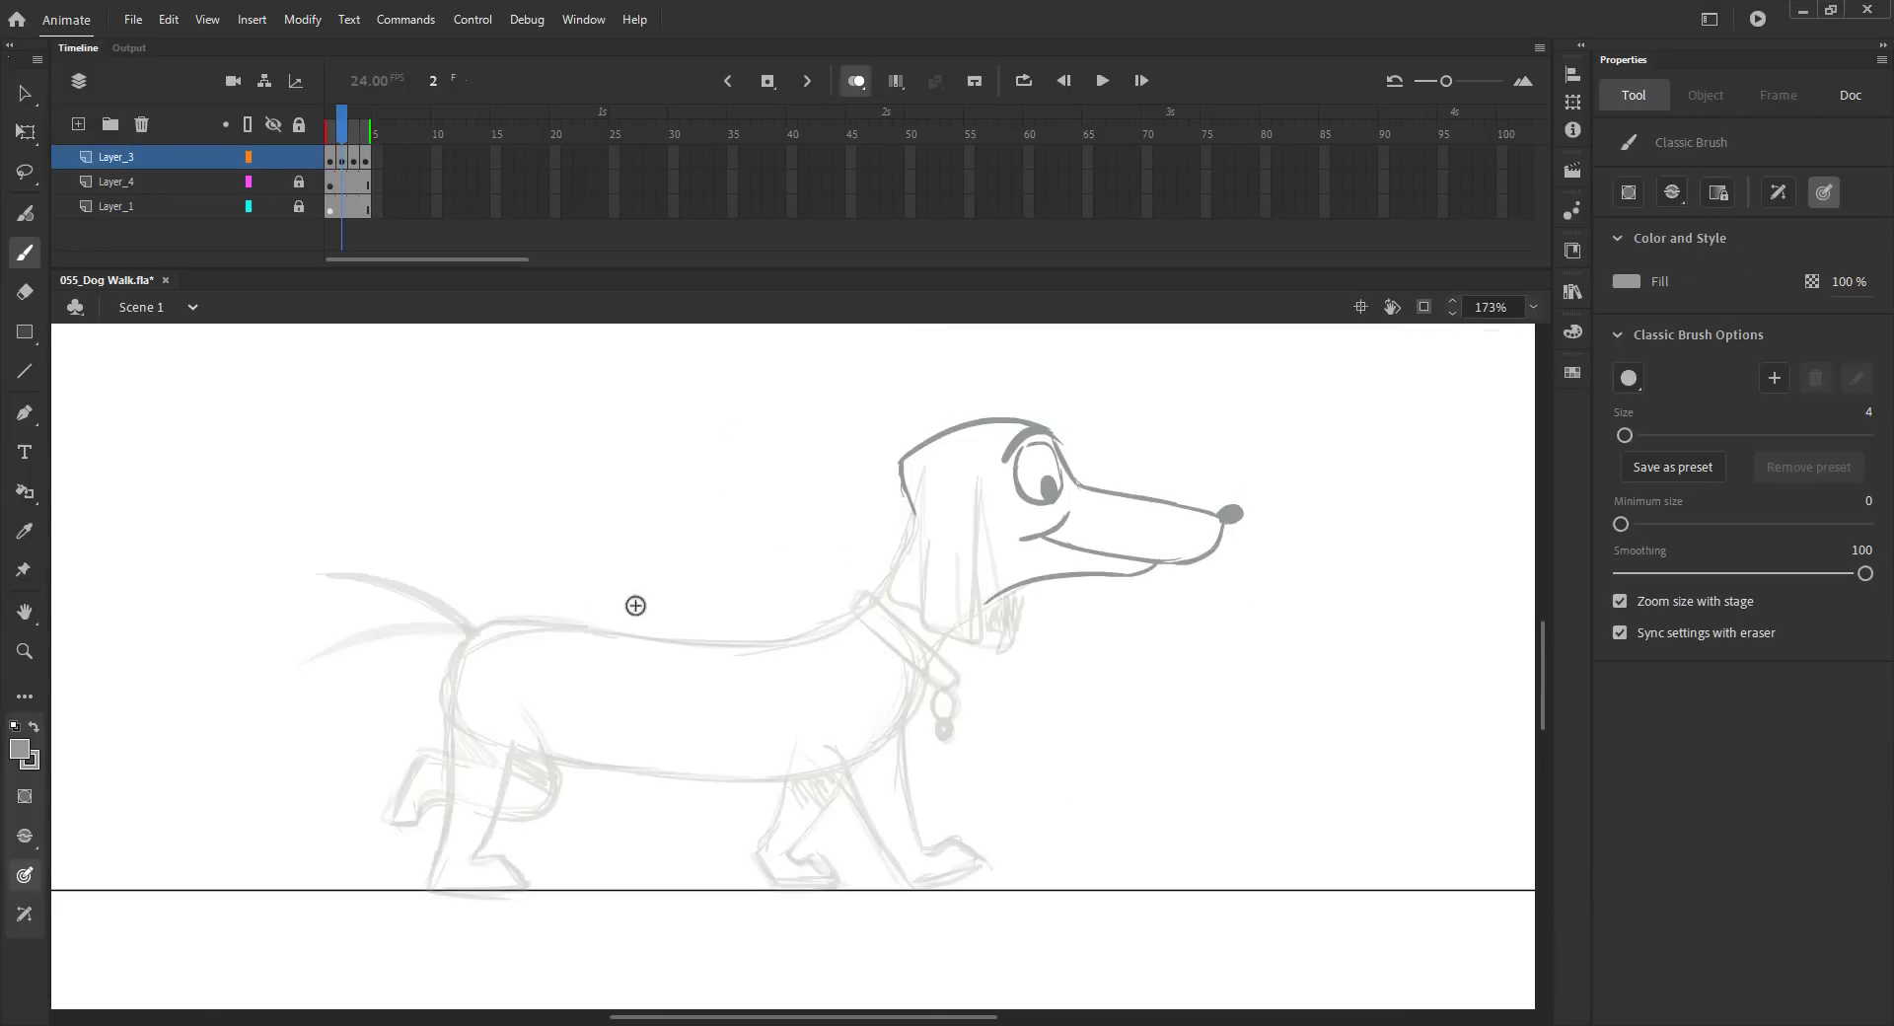
pyautogui.moveTo(913, 516); pyautogui.dragTo(854, 604)
pyautogui.moveTo(492, 622); pyautogui.dragTo(856, 616)
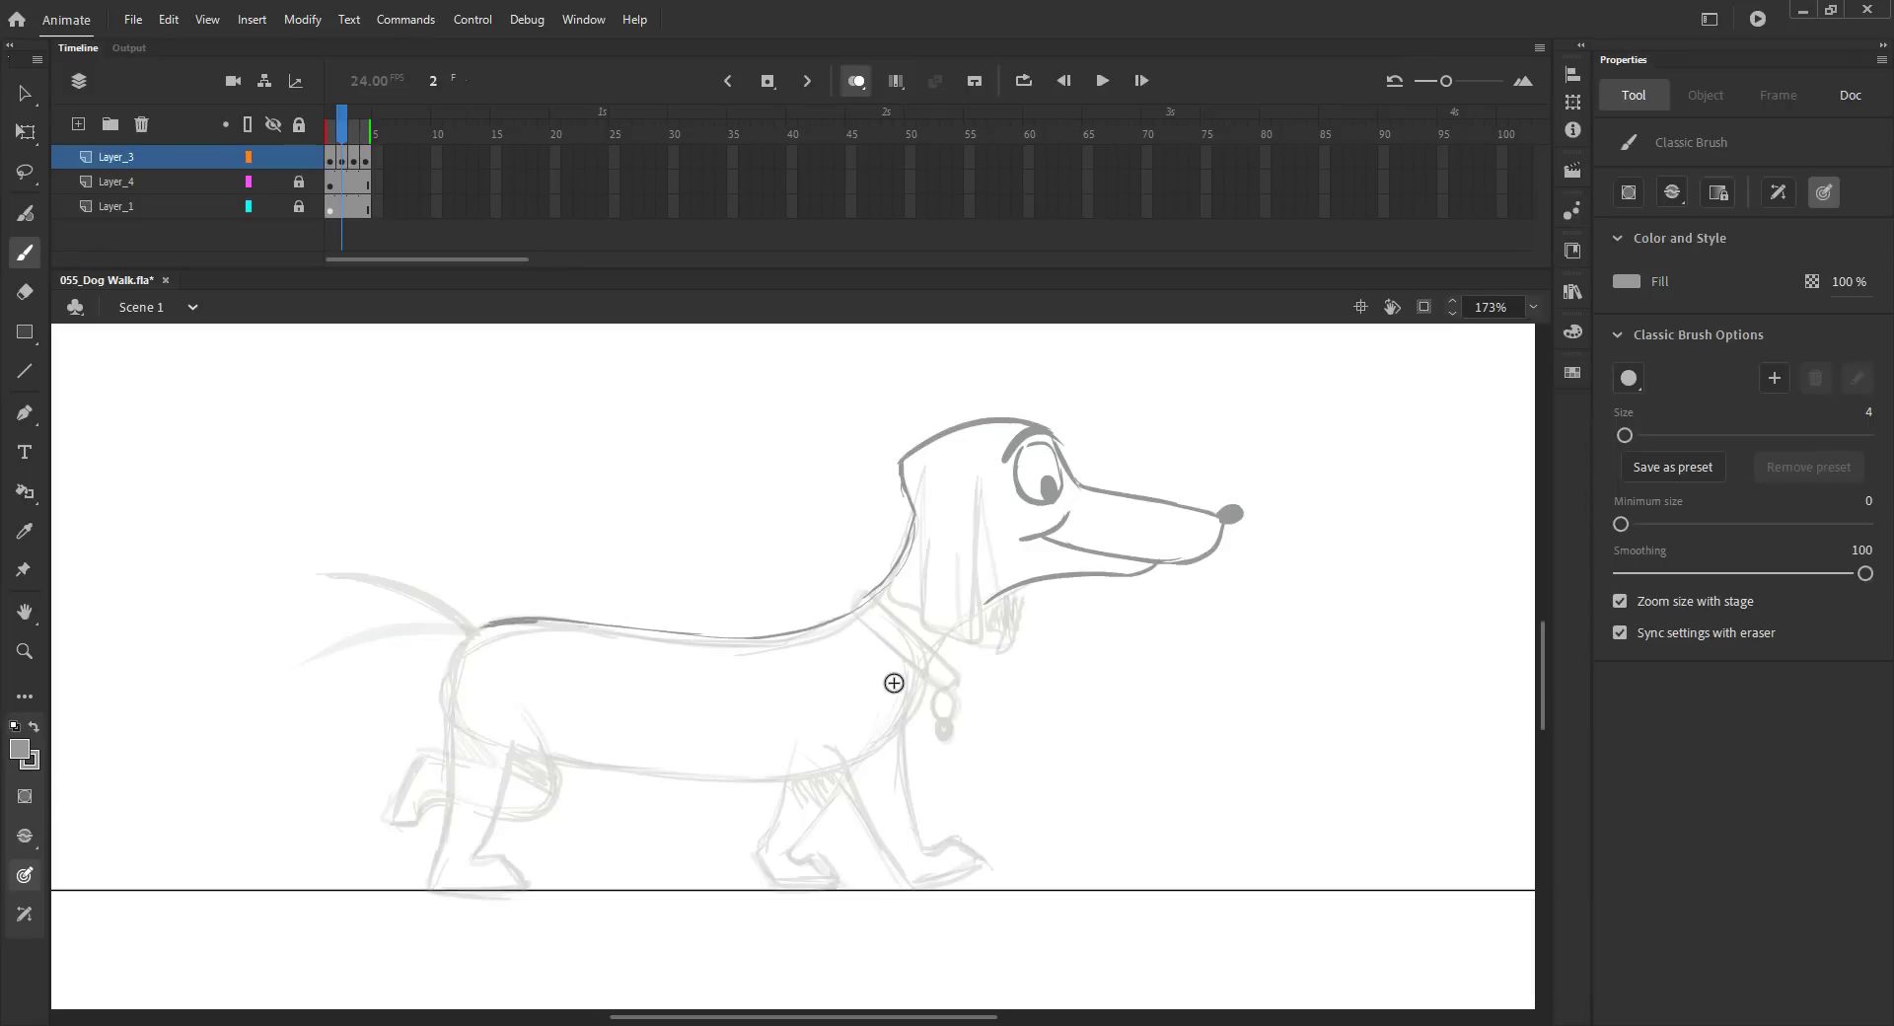
pyautogui.moveTo(894, 677); pyautogui.dragTo(859, 826)
pyautogui.moveTo(829, 756)
pyautogui.mouseDown()
pyautogui.moveTo(819, 885)
pyautogui.moveTo(890, 866)
pyautogui.moveTo(908, 890)
pyautogui.mouseUp()
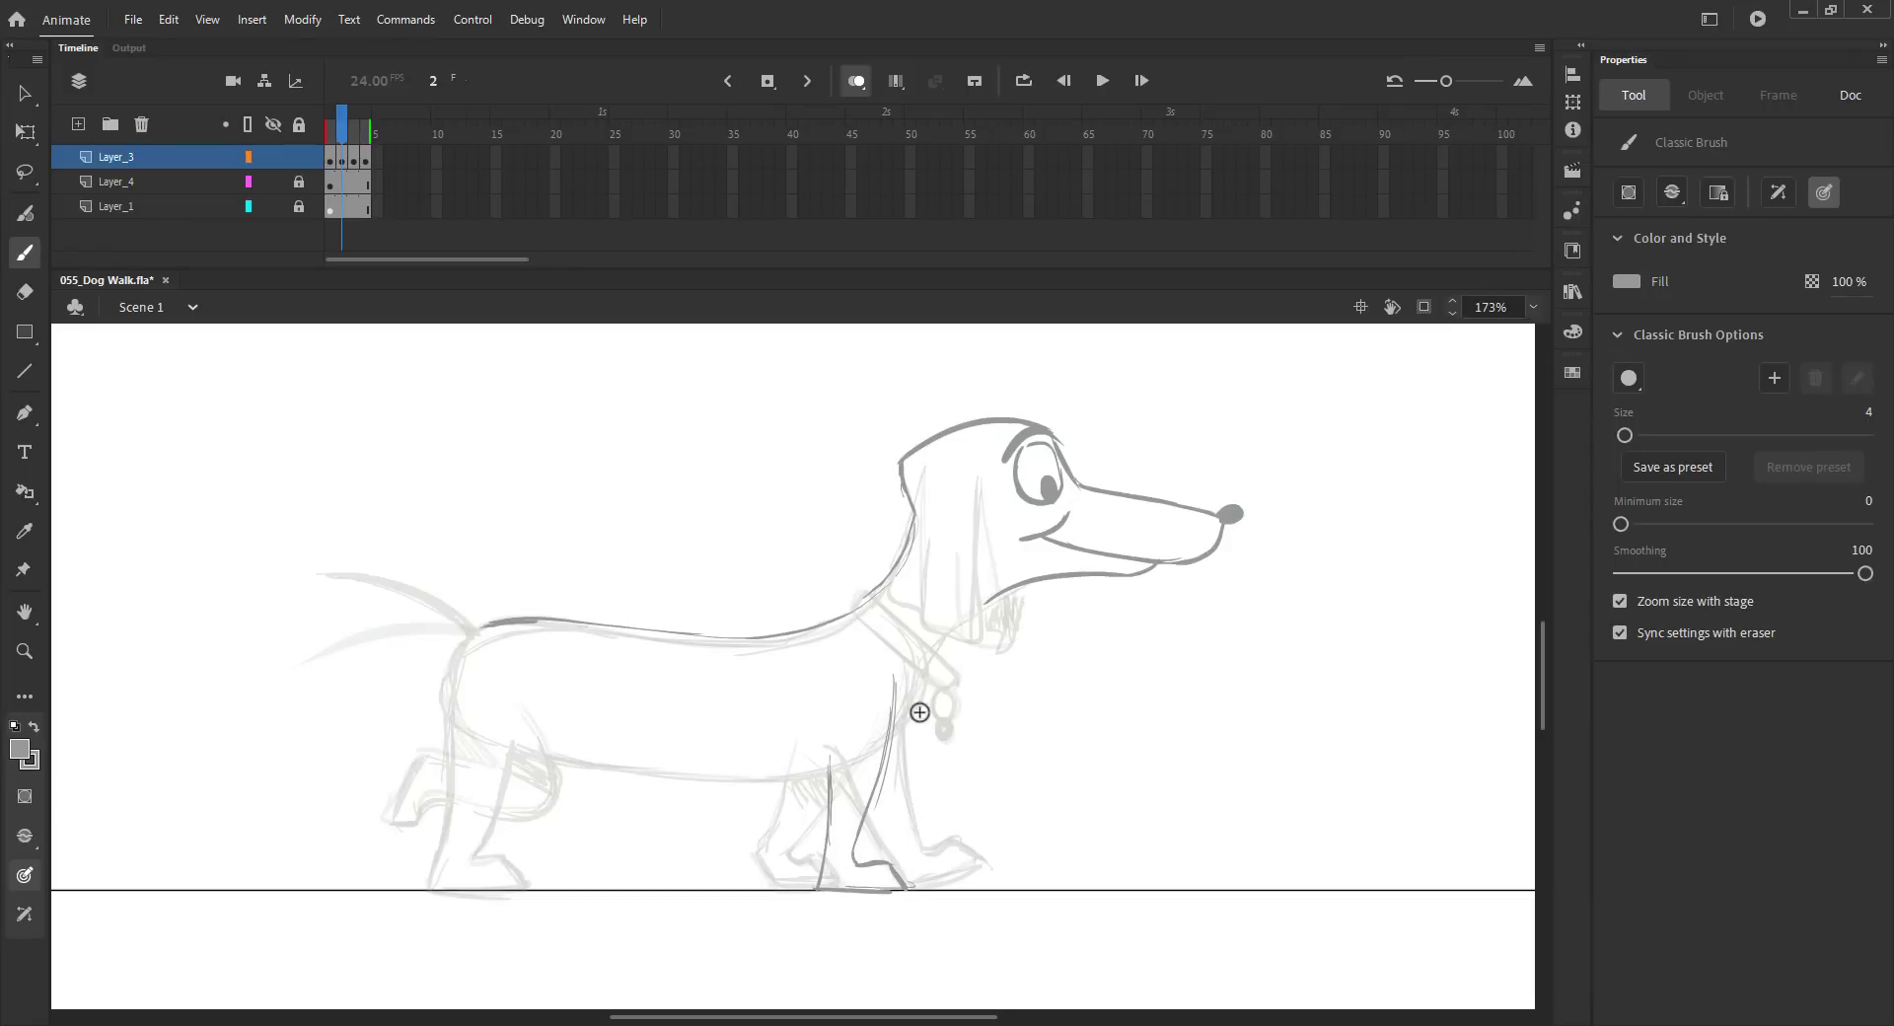
# Step: Add the collar and sketch the hind legs and belly line on the new frame
pyautogui.moveTo(852, 598)
pyautogui.mouseDown()
pyautogui.moveTo(921, 645)
pyautogui.moveTo(944, 725)
pyautogui.mouseUp()
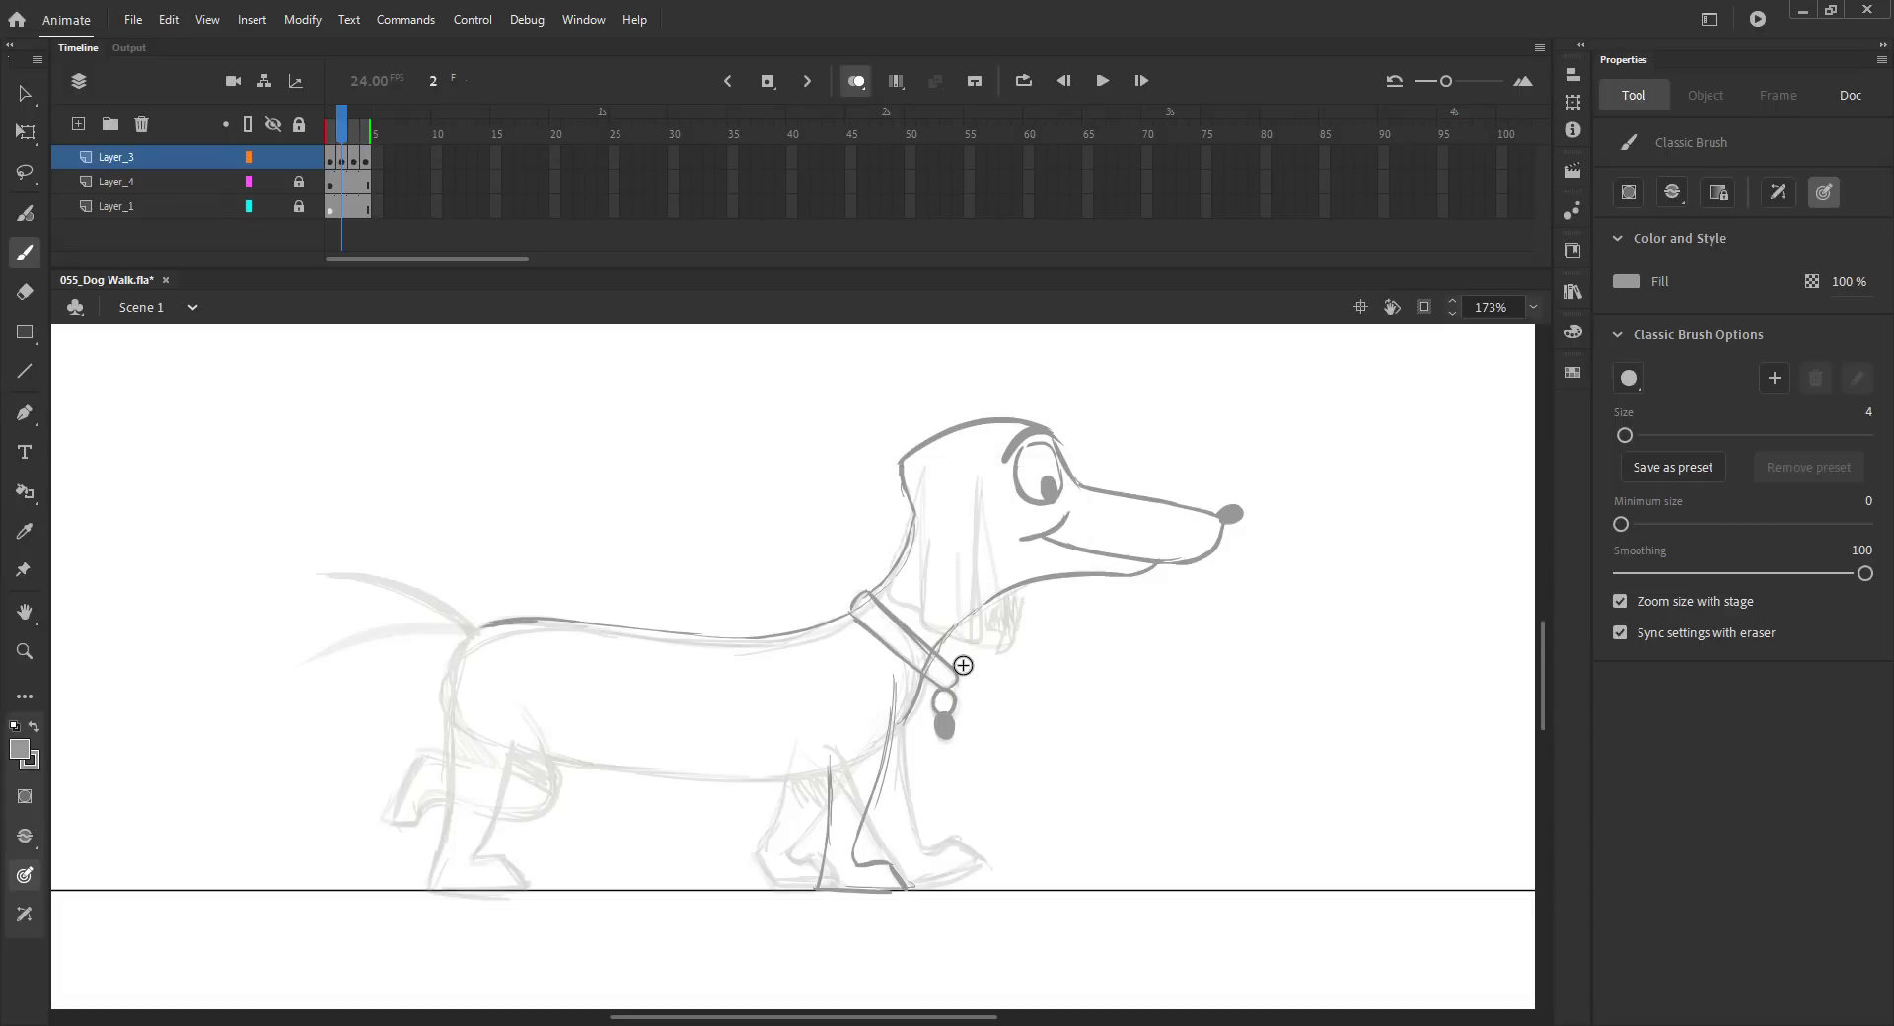
pyautogui.moveTo(452, 656)
pyautogui.mouseDown()
pyautogui.moveTo(399, 795)
pyautogui.moveTo(401, 890)
pyautogui.mouseUp()
pyautogui.moveTo(452, 802)
pyautogui.mouseDown()
pyautogui.moveTo(413, 840)
pyautogui.moveTo(428, 862)
pyautogui.mouseUp()
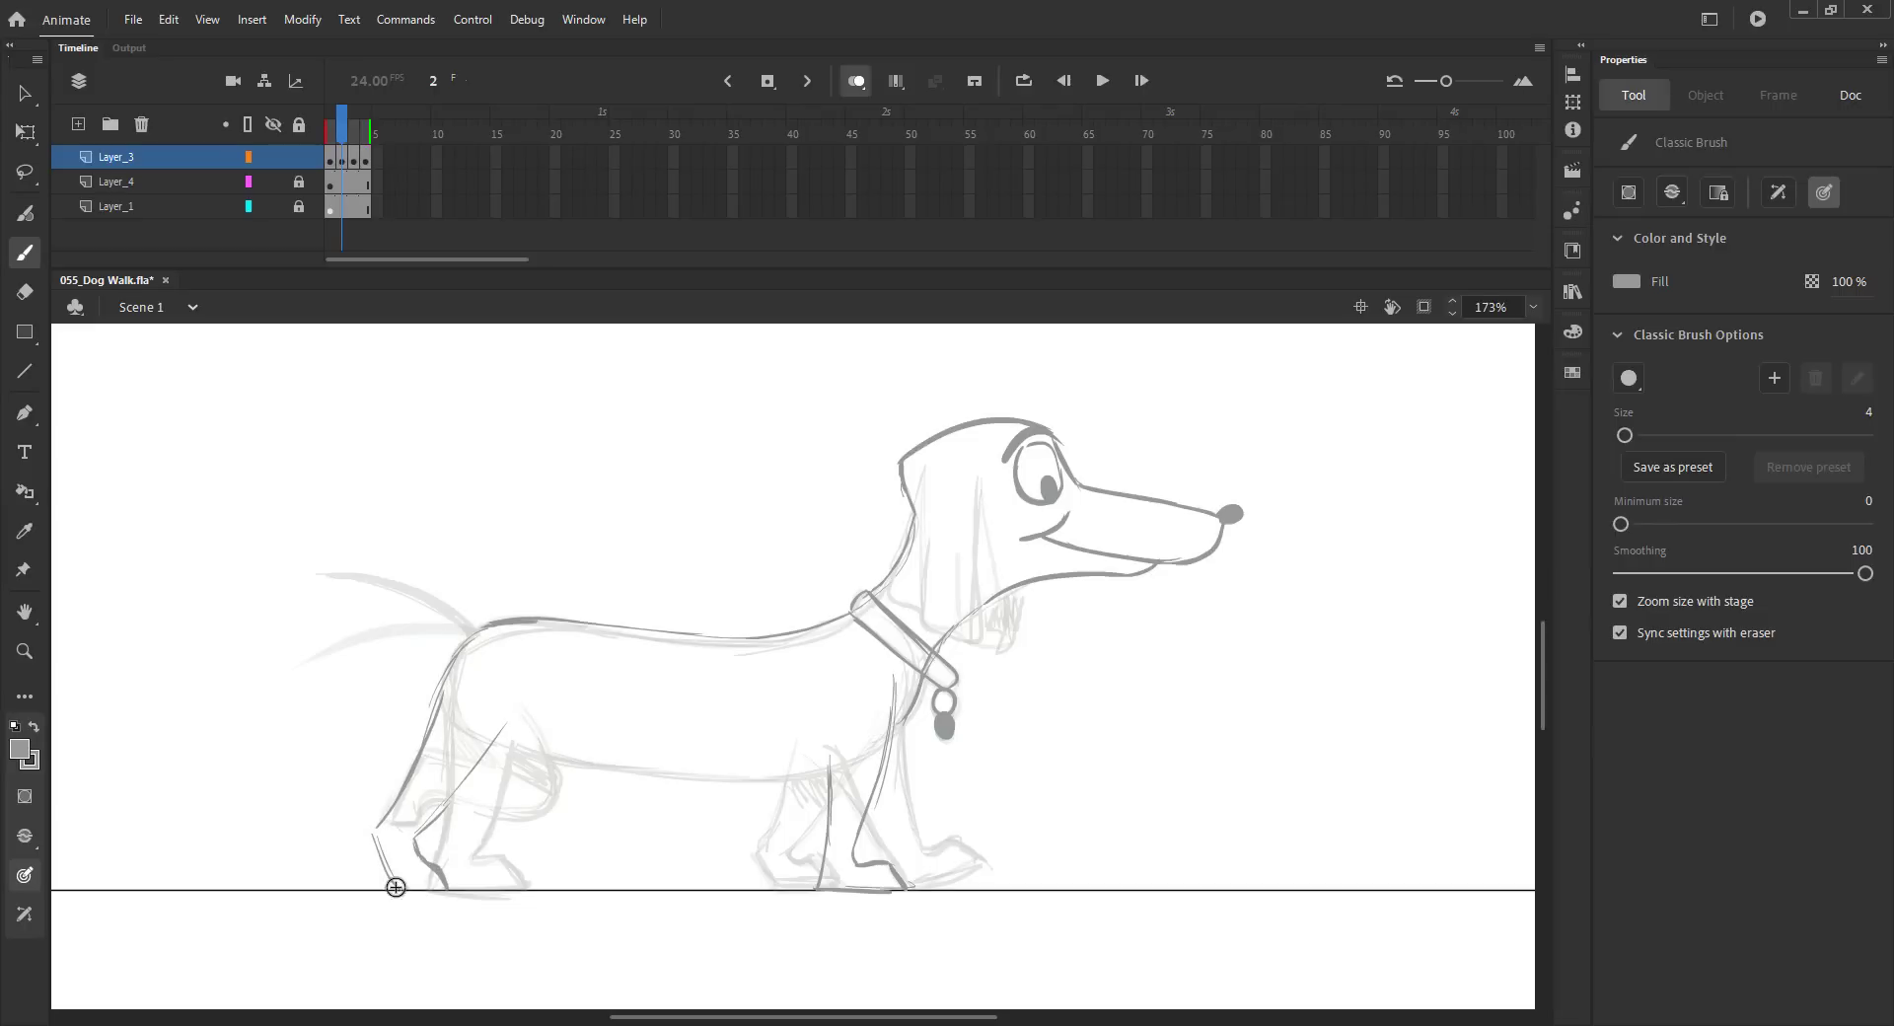
pyautogui.moveTo(499, 739)
pyautogui.mouseDown()
pyautogui.moveTo(607, 766)
pyautogui.moveTo(827, 766)
pyautogui.mouseUp()
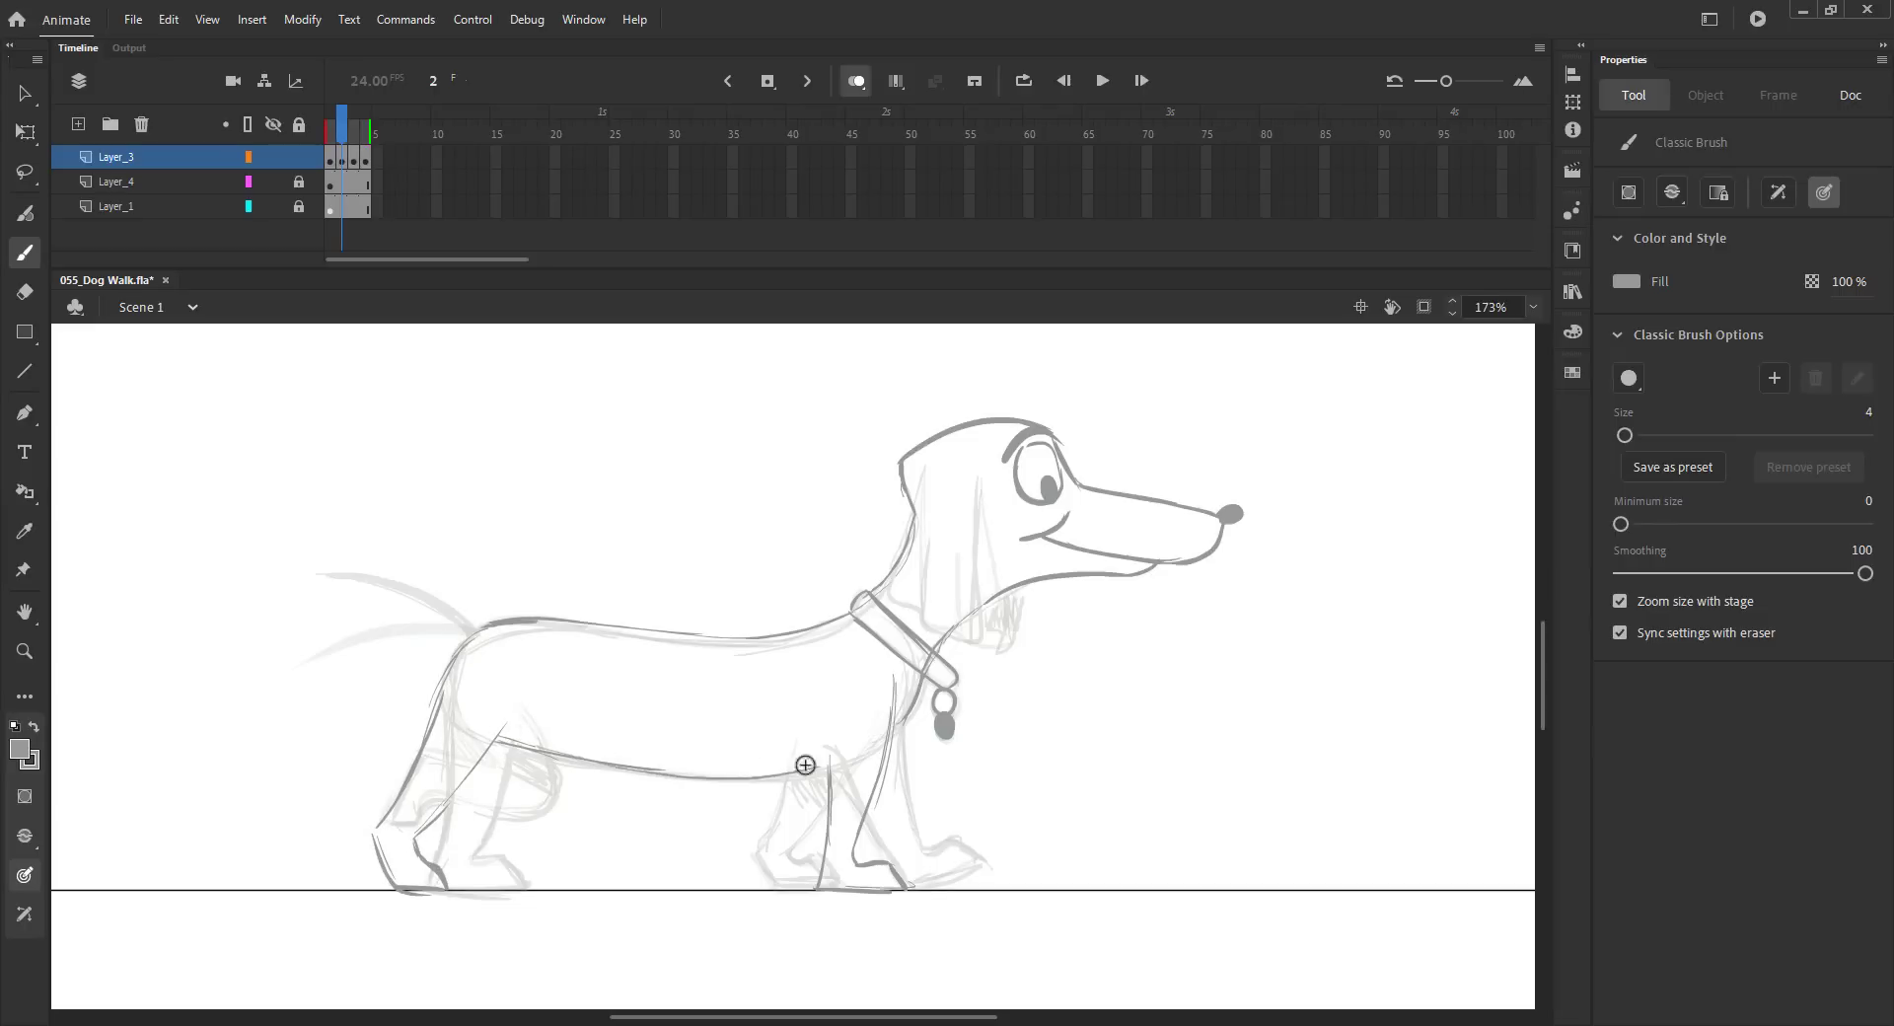
pyautogui.moveTo(552, 787); pyautogui.dragTo(584, 866)
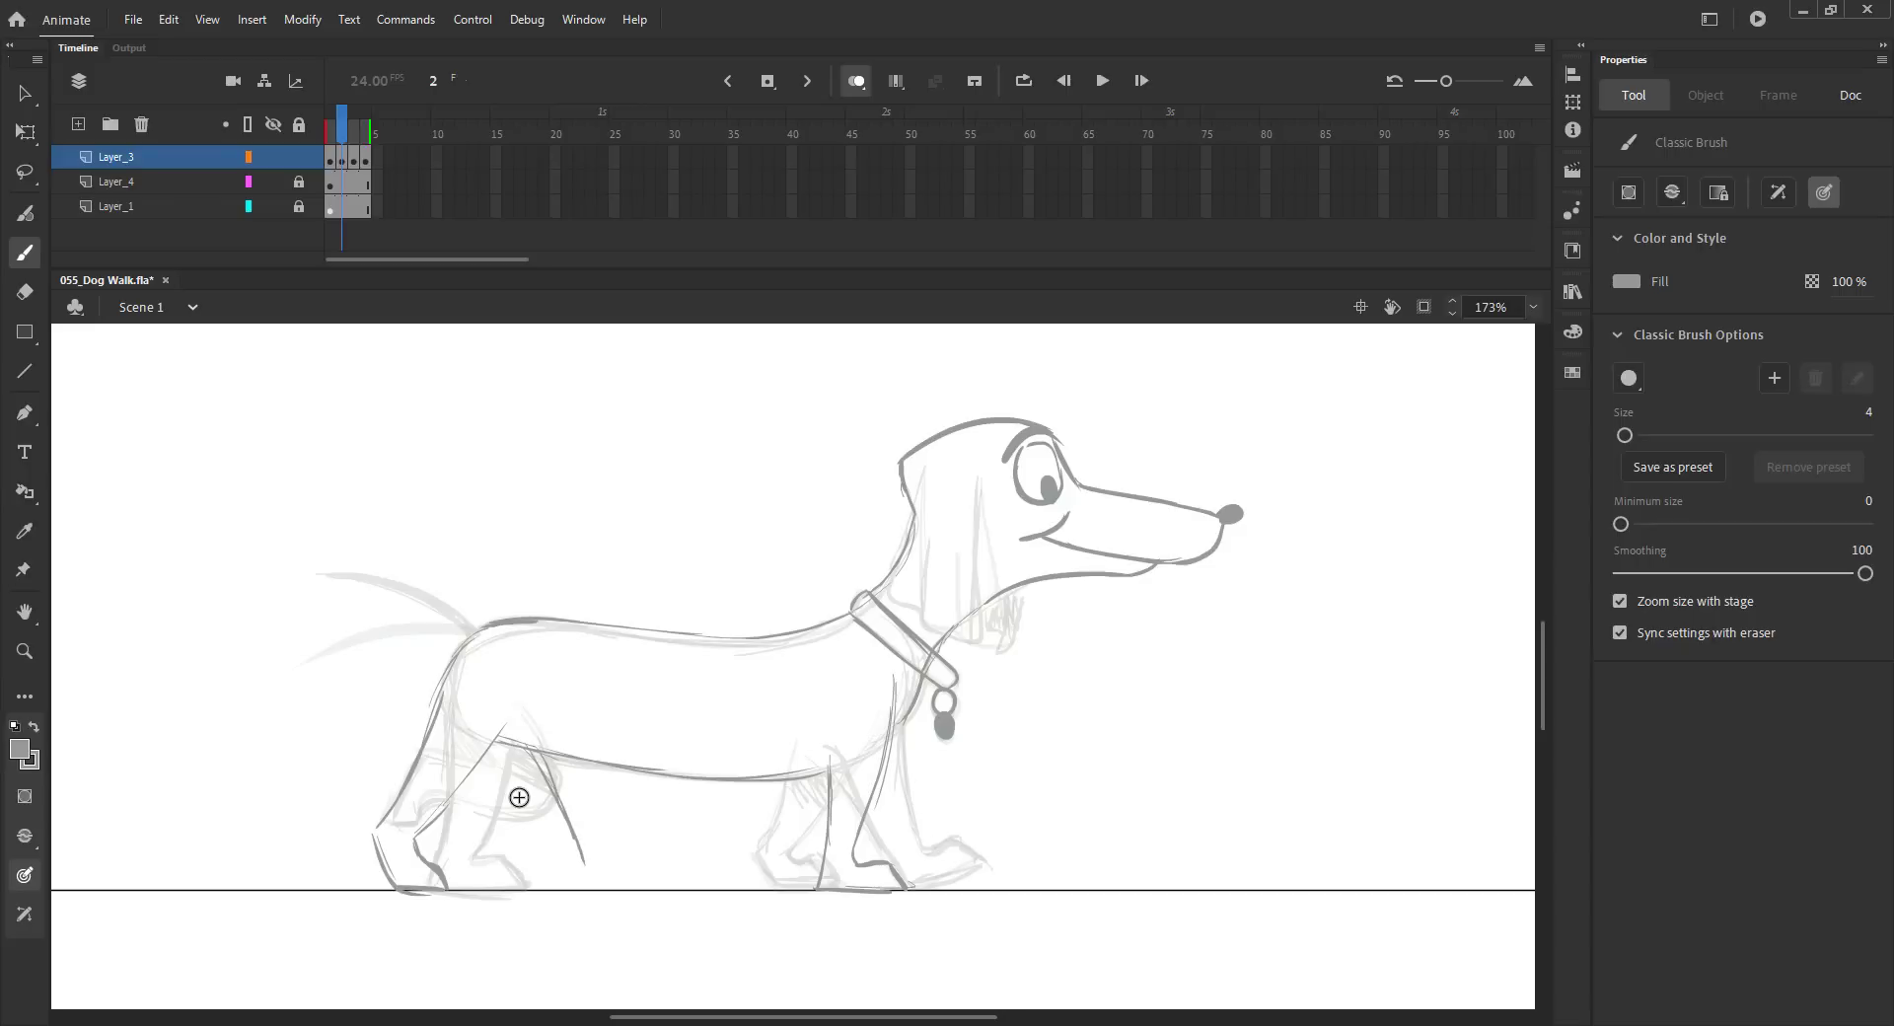
pyautogui.moveTo(483, 768); pyautogui.dragTo(567, 891)
# Step: Compare with neighbouring frames, then add a rear leg stroke and redraw the tail on the new frame
pyautogui.press(',')
pyautogui.press('.')
pyautogui.press('.')
pyautogui.press(',')
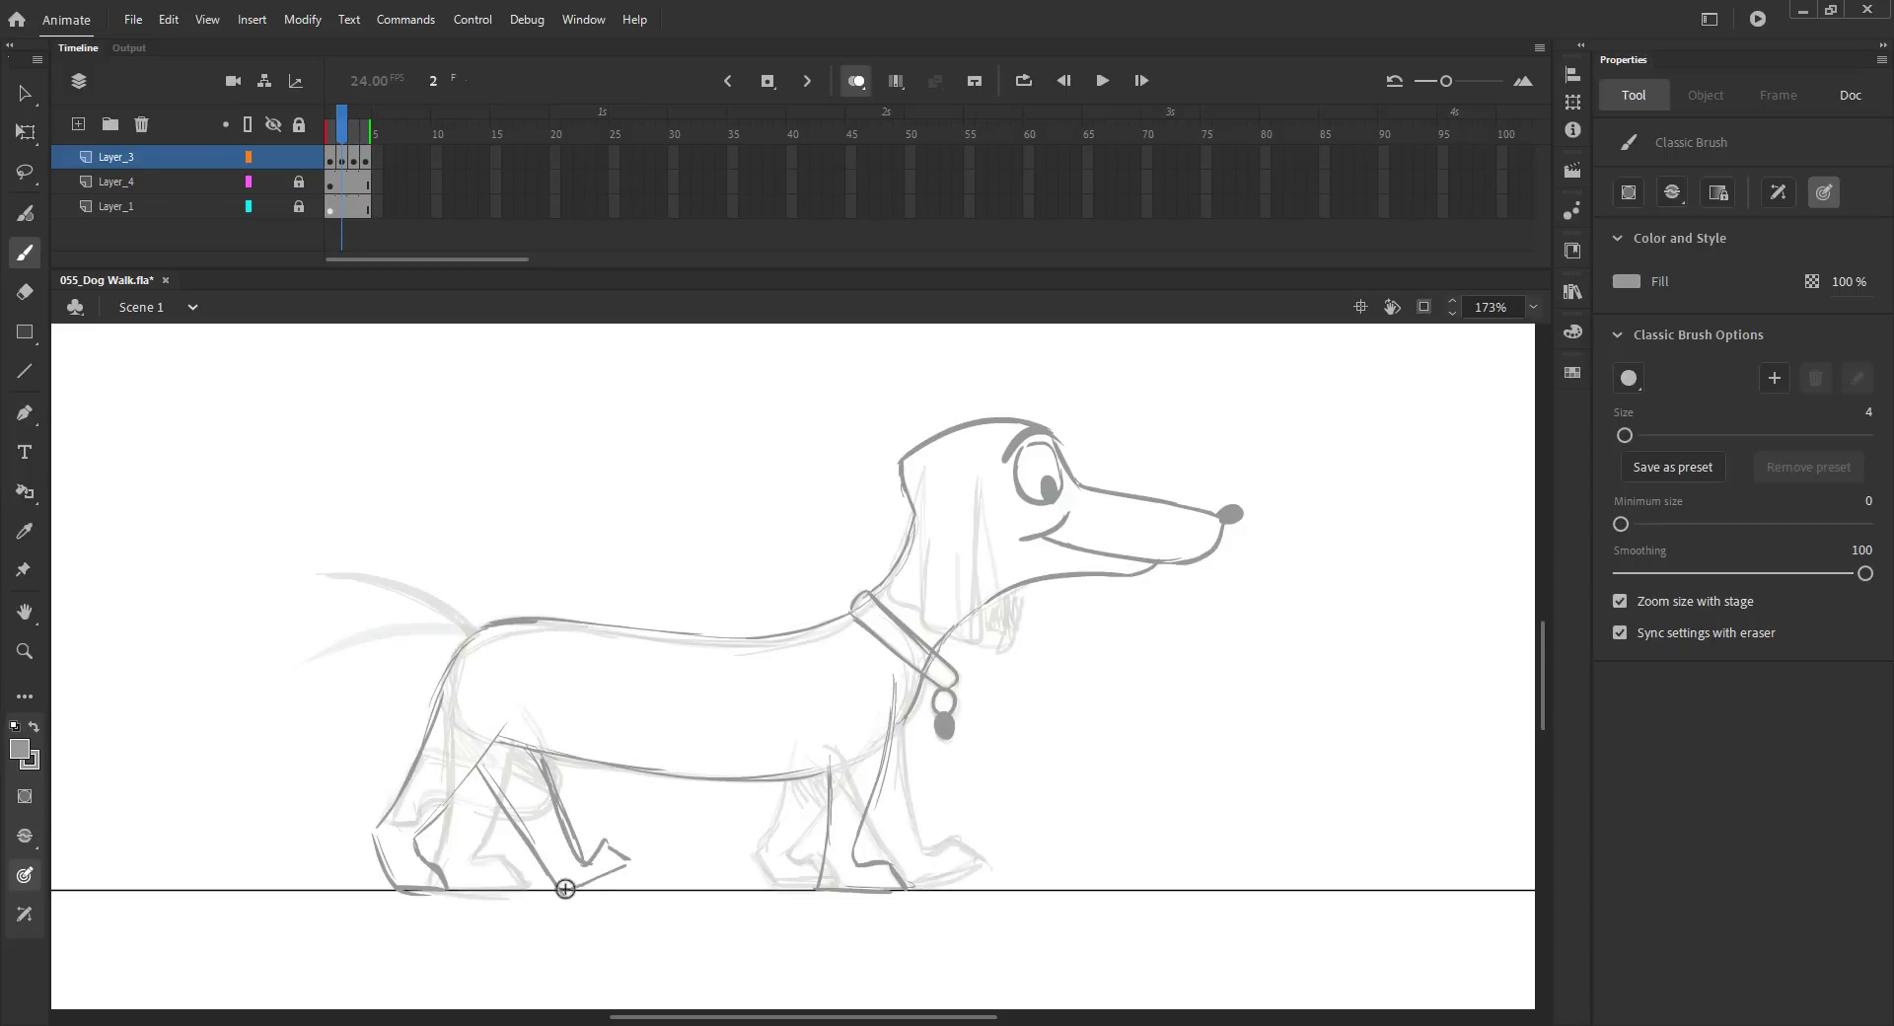
pyautogui.press(',')
pyautogui.press('.')
pyautogui.press('.')
pyautogui.press(',')
pyautogui.moveTo(807, 790); pyautogui.dragTo(792, 842)
pyautogui.moveTo(317, 573); pyautogui.dragTo(407, 628)
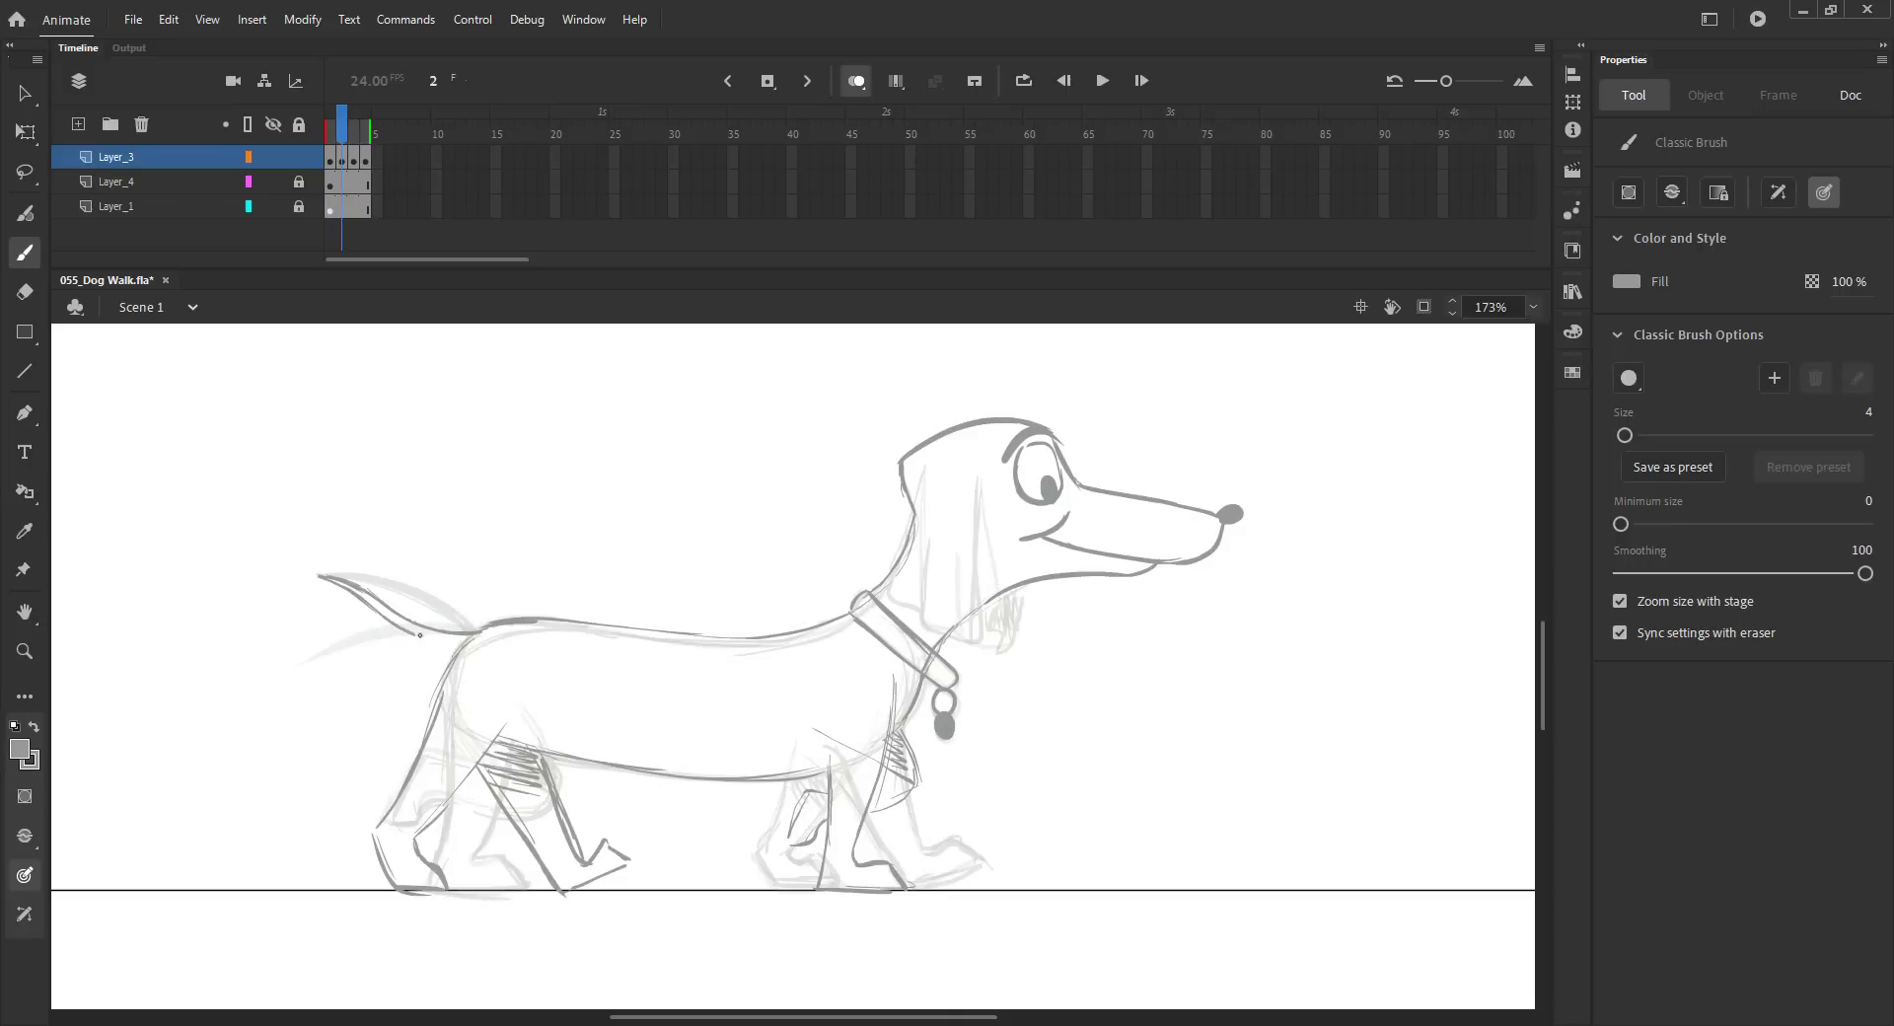
# Step: Flip back and forth between neighbouring frames to compare the dog's poses
pyautogui.press(',')
pyautogui.press('.')
pyautogui.press('.')
pyautogui.press(',')
pyautogui.press(',')
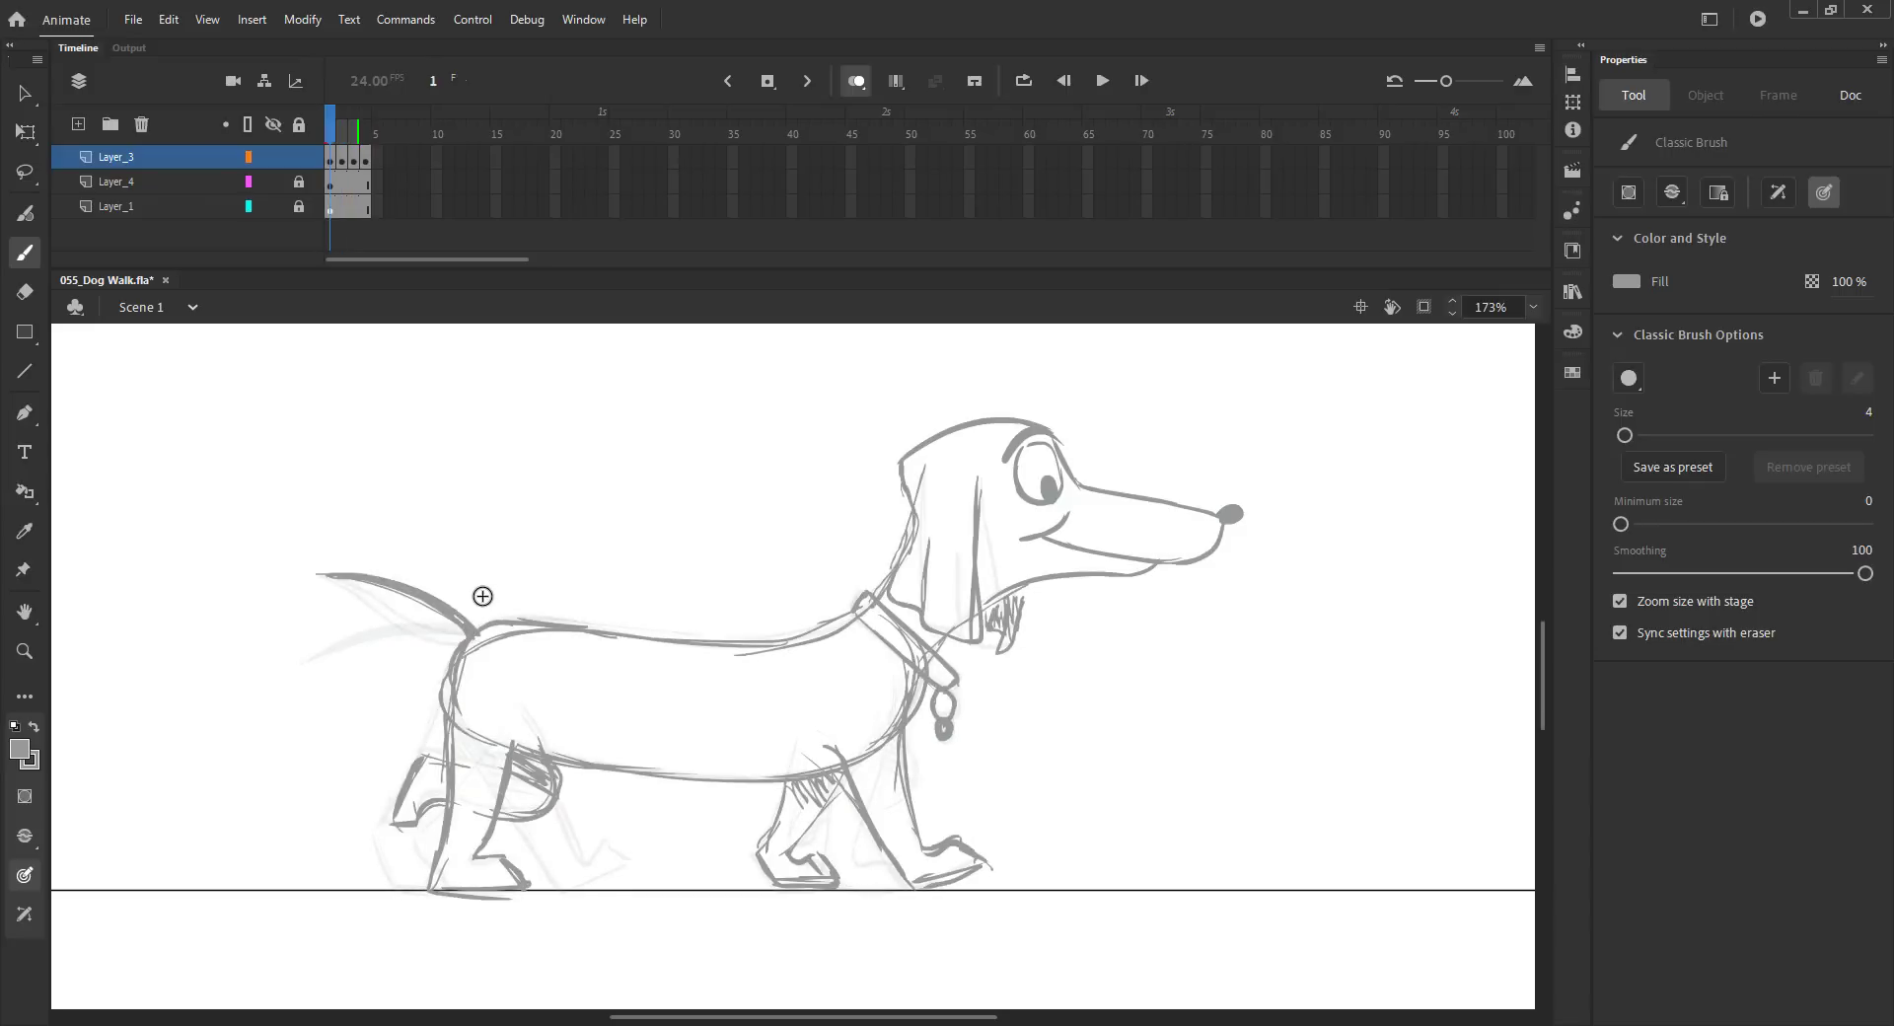
pyautogui.press('.')
pyautogui.press('.')
pyautogui.press('.')
pyautogui.press(',')
pyautogui.press('.')
pyautogui.press(',')
# Step: Sketch fresh ear strokes on frame 2, fit the stage in view and save
pyautogui.press('.')
pyautogui.press(',')
pyautogui.press(',')
pyautogui.press(',')
pyautogui.hotkey('ctrl', 's')
pyautogui.press('.')
pyautogui.moveTo(978, 481); pyautogui.dragTo(988, 634)
pyautogui.moveTo(916, 469)
pyautogui.mouseDown()
pyautogui.moveTo(902, 596)
pyautogui.moveTo(993, 649)
pyautogui.mouseUp()
pyautogui.moveTo(939, 543)
pyautogui.mouseDown()
pyautogui.moveTo(941, 628)
pyautogui.moveTo(1001, 648)
pyautogui.mouseUp()
pyautogui.hotkey('ctrl', '2')
pyautogui.hotkey('ctrl', 's')
# Step: Rearrange Layer_3's frames, inserting frames and a keyframe and pasting the head in place on the new frame
pyautogui.press('v')
pyautogui.click(856, 81)
pyautogui.moveTo(332, 138); pyautogui.dragTo(353, 140)
pyautogui.press('F5')
pyautogui.press(',')
pyautogui.press(',')
pyautogui.moveTo(957, 690); pyautogui.dragTo(903, 560)
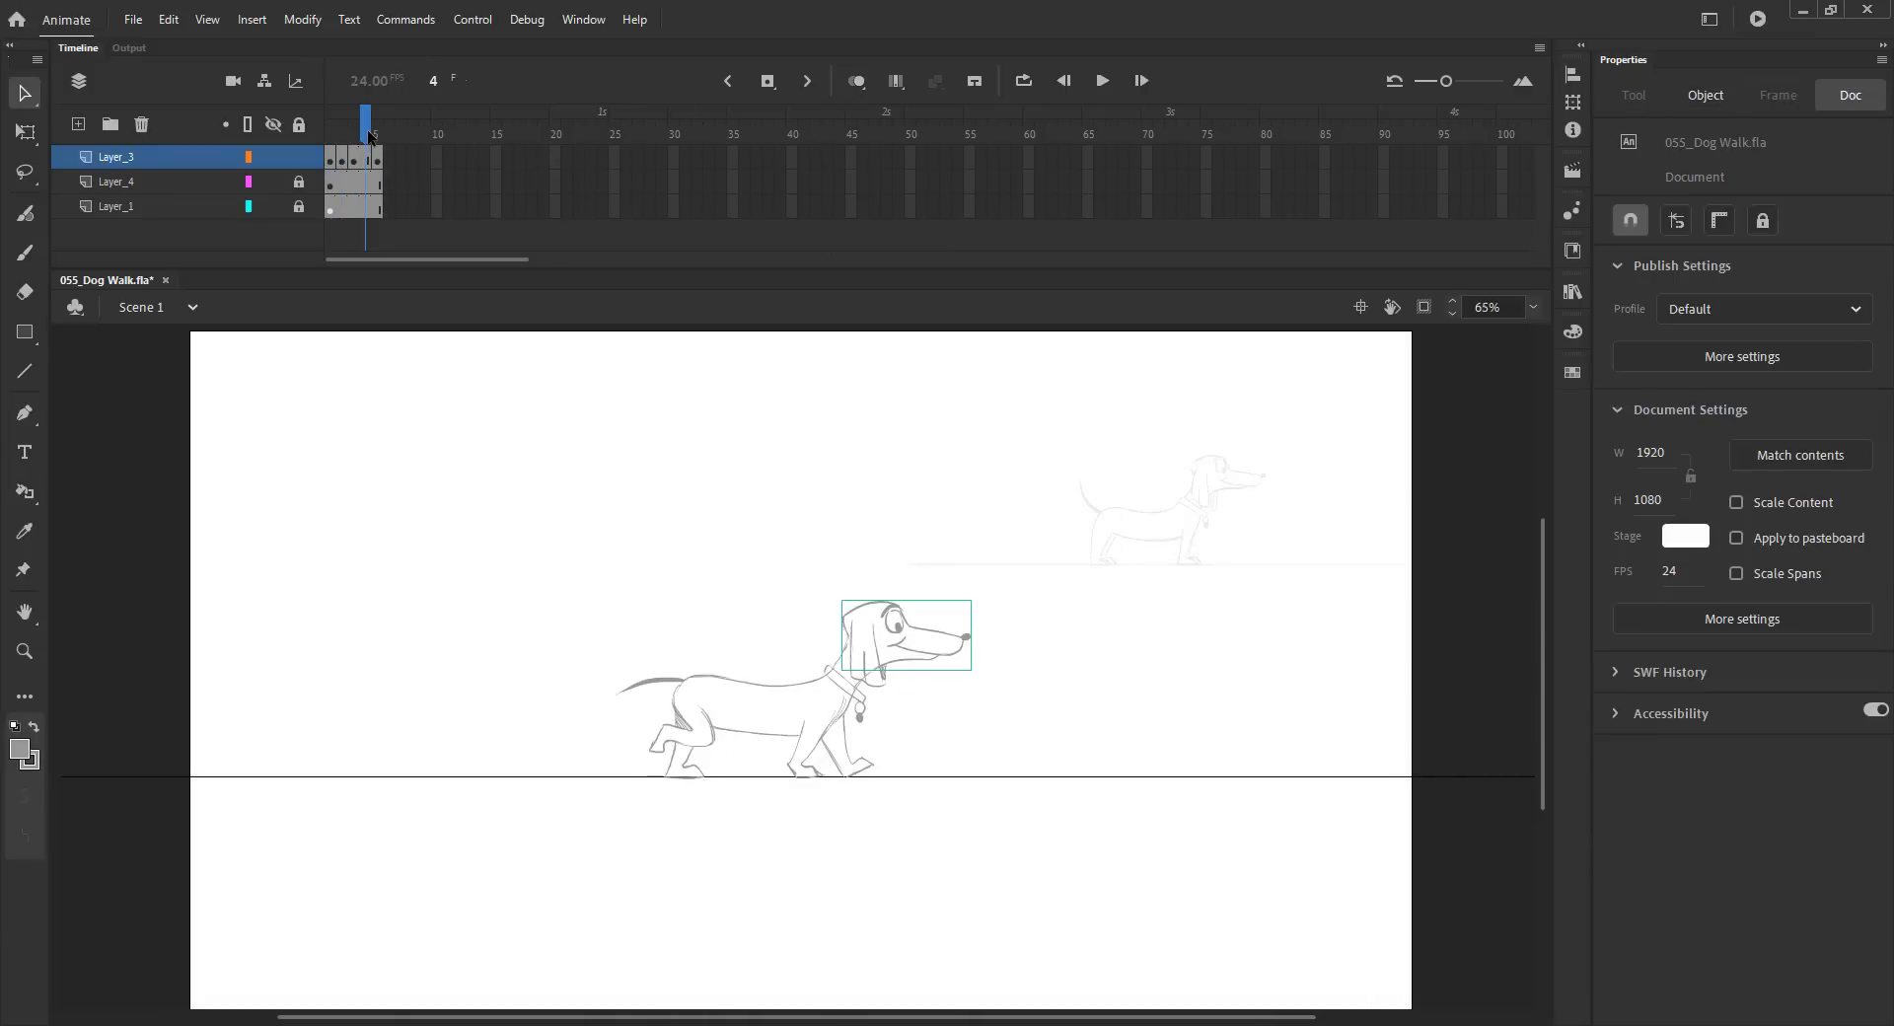
pyautogui.click(367, 140)
pyautogui.press('F5')
pyautogui.hotkey('ctrl', 'shift', 'v')
pyautogui.hotkey('ctrl', 's')
pyautogui.click(355, 140)
pyautogui.press('F5')
pyautogui.click(375, 140)
pyautogui.click(345, 143)
pyautogui.press('F6')
pyautogui.hotkey('ctrl', 's')
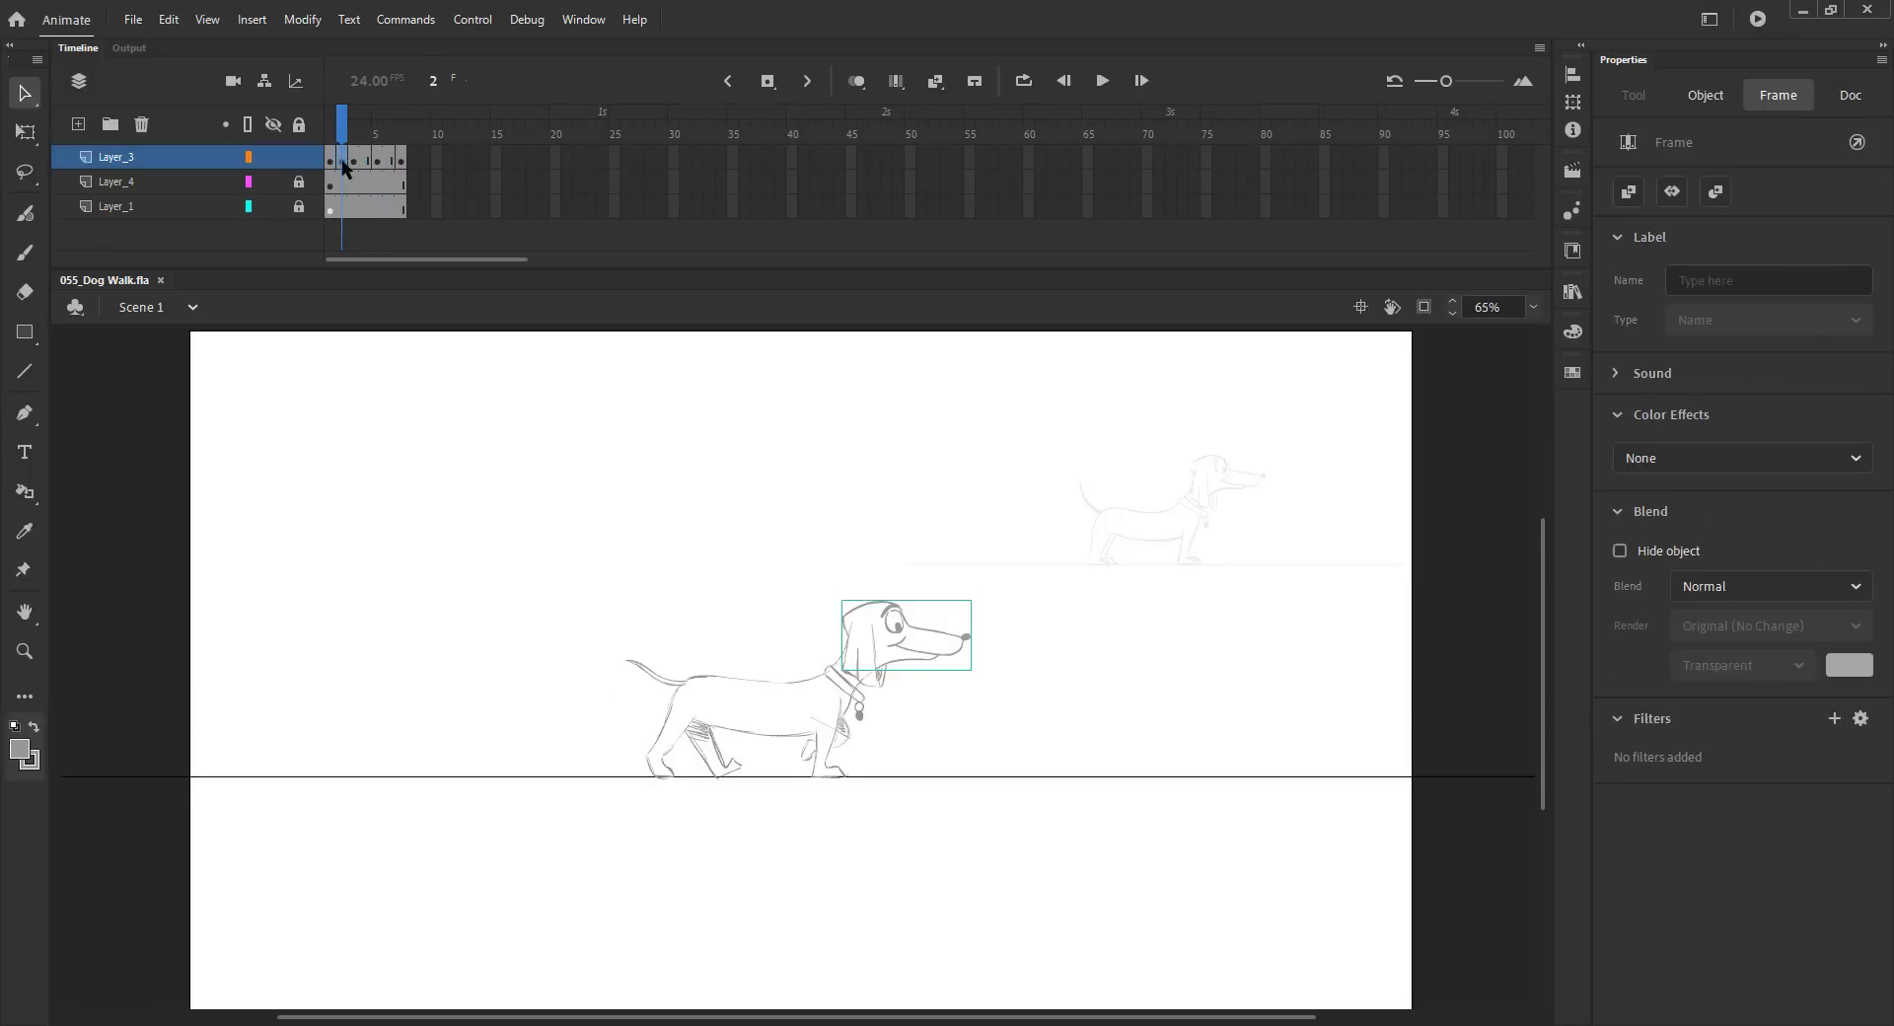
pyautogui.click(378, 141)
pyautogui.hotkey('ctrl', 's')
# Step: Zoom in on frame 5 and sketch the neck, back line and chest around the pasted head
pyautogui.click(855, 82)
pyautogui.press('z')
pyautogui.moveTo(740, 562); pyautogui.dragTo(888, 773)
pyautogui.press('b')
pyautogui.moveTo(862, 575); pyautogui.dragTo(783, 671)
pyautogui.moveTo(564, 576); pyautogui.dragTo(664, 477)
pyautogui.moveTo(441, 598)
pyautogui.mouseDown()
pyautogui.moveTo(499, 575)
pyautogui.moveTo(818, 594)
pyautogui.moveTo(893, 568)
pyautogui.mouseUp()
pyautogui.moveTo(935, 679); pyautogui.dragTo(977, 756)
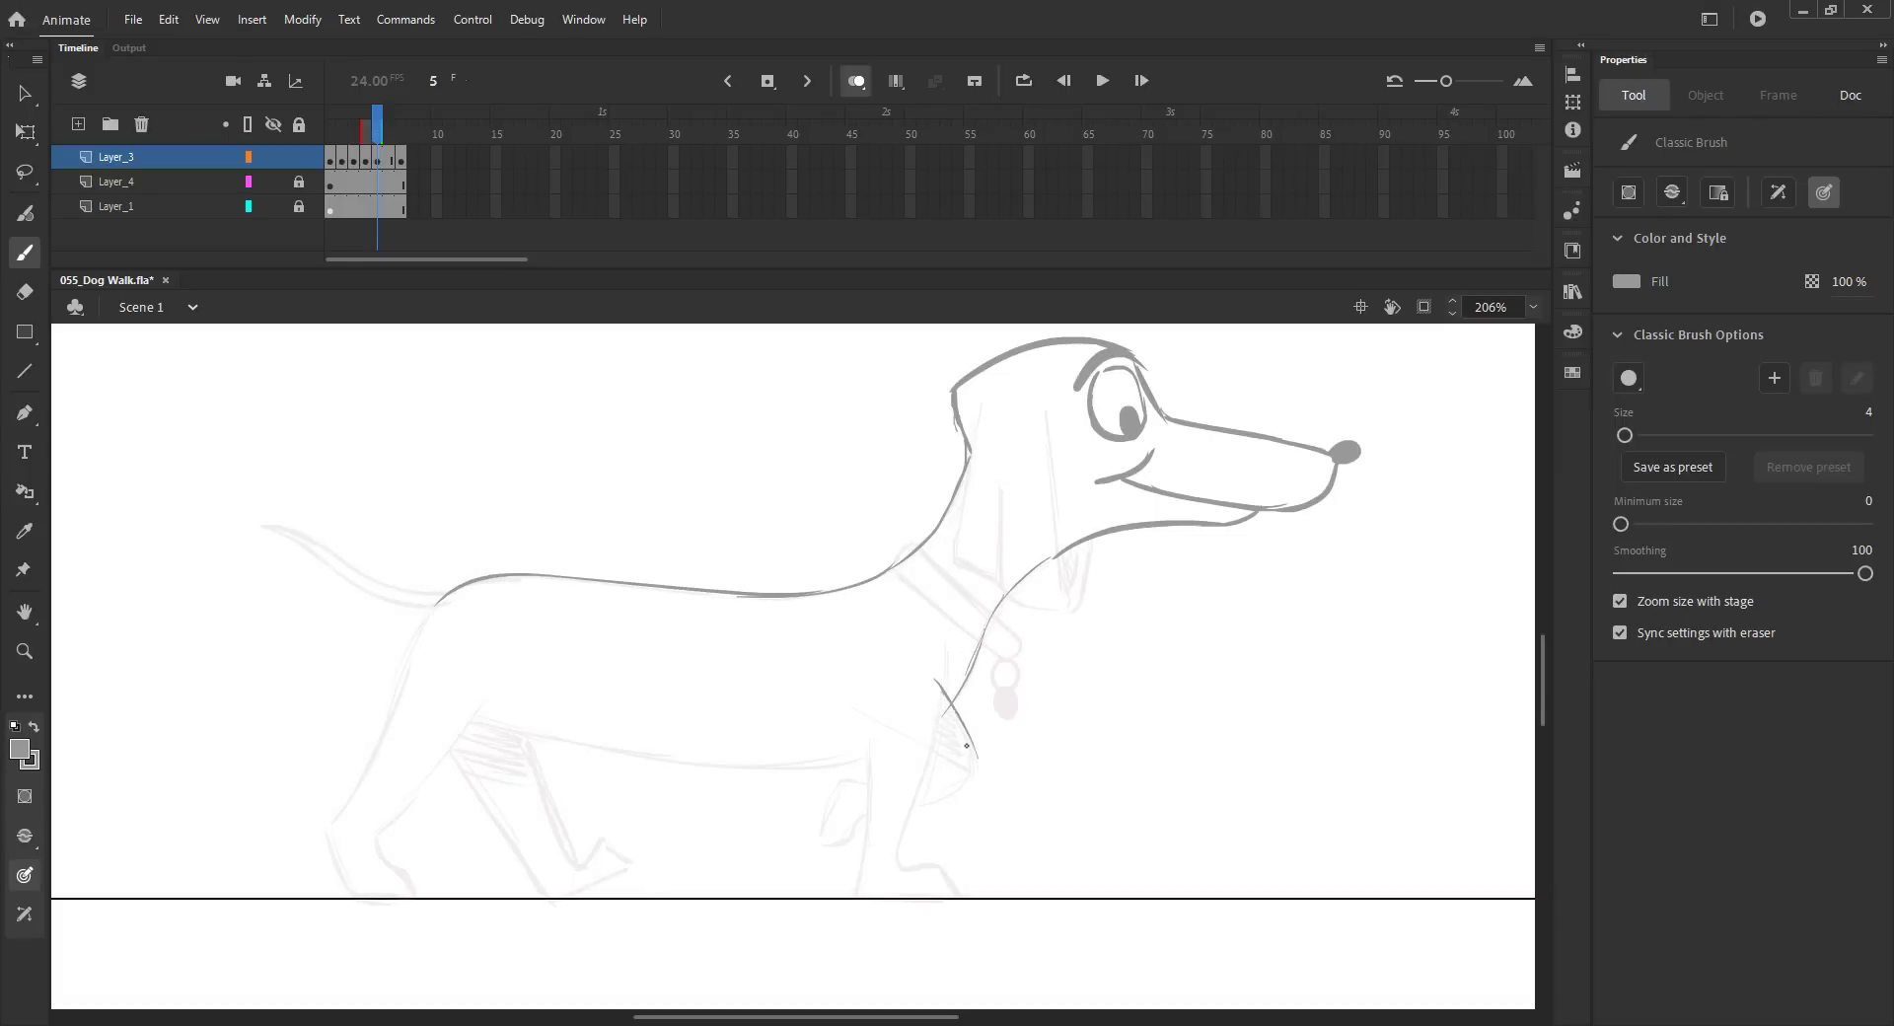
# Step: Sketch the front leg beneath the chest on frame 5
pyautogui.moveTo(884, 809); pyautogui.dragTo(860, 811)
pyautogui.moveTo(889, 739)
pyautogui.mouseDown()
pyautogui.moveTo(910, 763)
pyautogui.moveTo(887, 786)
pyautogui.moveTo(923, 784)
pyautogui.moveTo(823, 848)
pyautogui.mouseUp()
pyautogui.hotkey('ctrl', 'z')
pyautogui.moveTo(840, 777); pyautogui.dragTo(817, 840)
pyautogui.moveTo(899, 743); pyautogui.dragTo(817, 762)
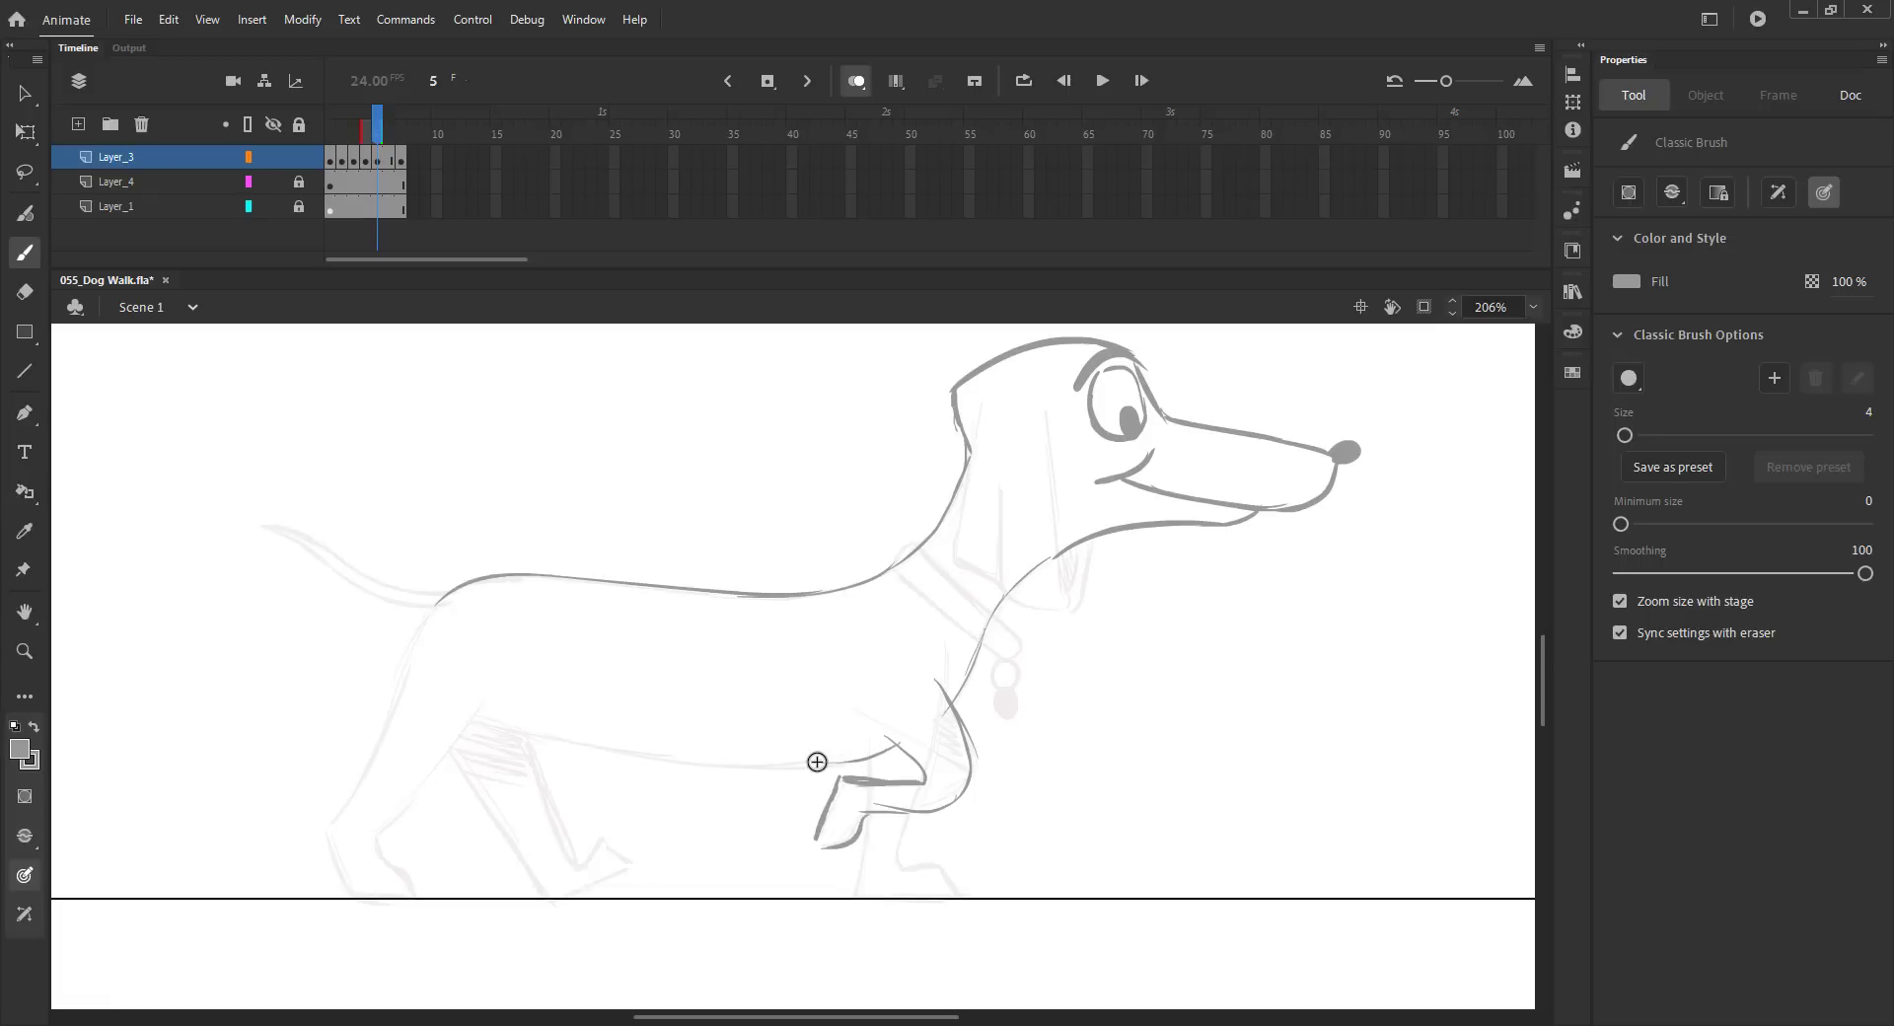
# Step: Sketch the hind legs and belly line, then add the collar on frame 5 and save
pyautogui.moveTo(441, 599)
pyautogui.mouseDown()
pyautogui.moveTo(418, 675)
pyautogui.moveTo(549, 893)
pyautogui.mouseUp()
pyautogui.moveTo(520, 693)
pyautogui.mouseDown()
pyautogui.moveTo(630, 853)
pyautogui.moveTo(548, 893)
pyautogui.mouseUp()
pyautogui.moveTo(426, 629); pyautogui.dragTo(327, 826)
pyautogui.moveTo(447, 754)
pyautogui.mouseDown()
pyautogui.moveTo(368, 838)
pyautogui.moveTo(350, 893)
pyautogui.moveTo(406, 894)
pyautogui.mouseUp()
pyautogui.moveTo(524, 731)
pyautogui.mouseDown()
pyautogui.moveTo(863, 752)
pyautogui.moveTo(903, 844)
pyautogui.moveTo(974, 898)
pyautogui.mouseUp()
pyautogui.moveTo(865, 811); pyautogui.dragTo(854, 882)
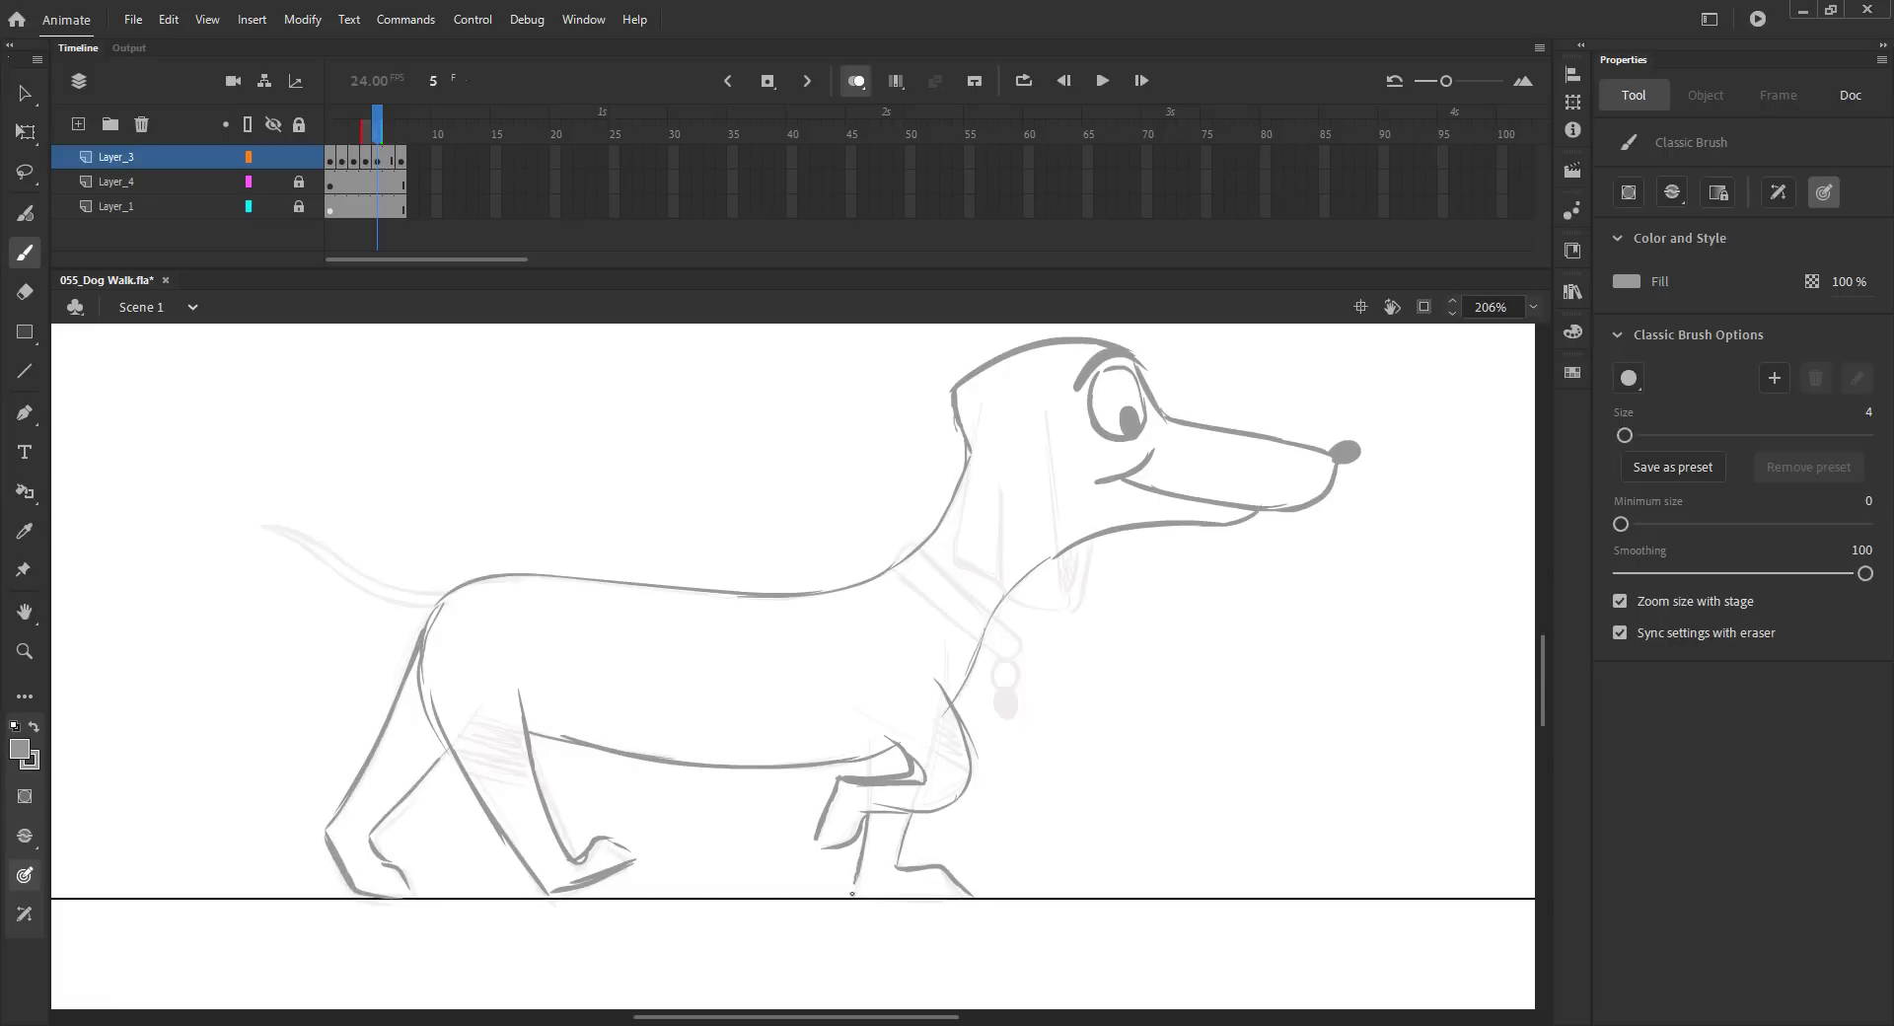
pyautogui.moveTo(886, 565)
pyautogui.mouseDown()
pyautogui.moveTo(1005, 656)
pyautogui.moveTo(1004, 677)
pyautogui.mouseUp()
pyautogui.hotkey('ctrl', 's')
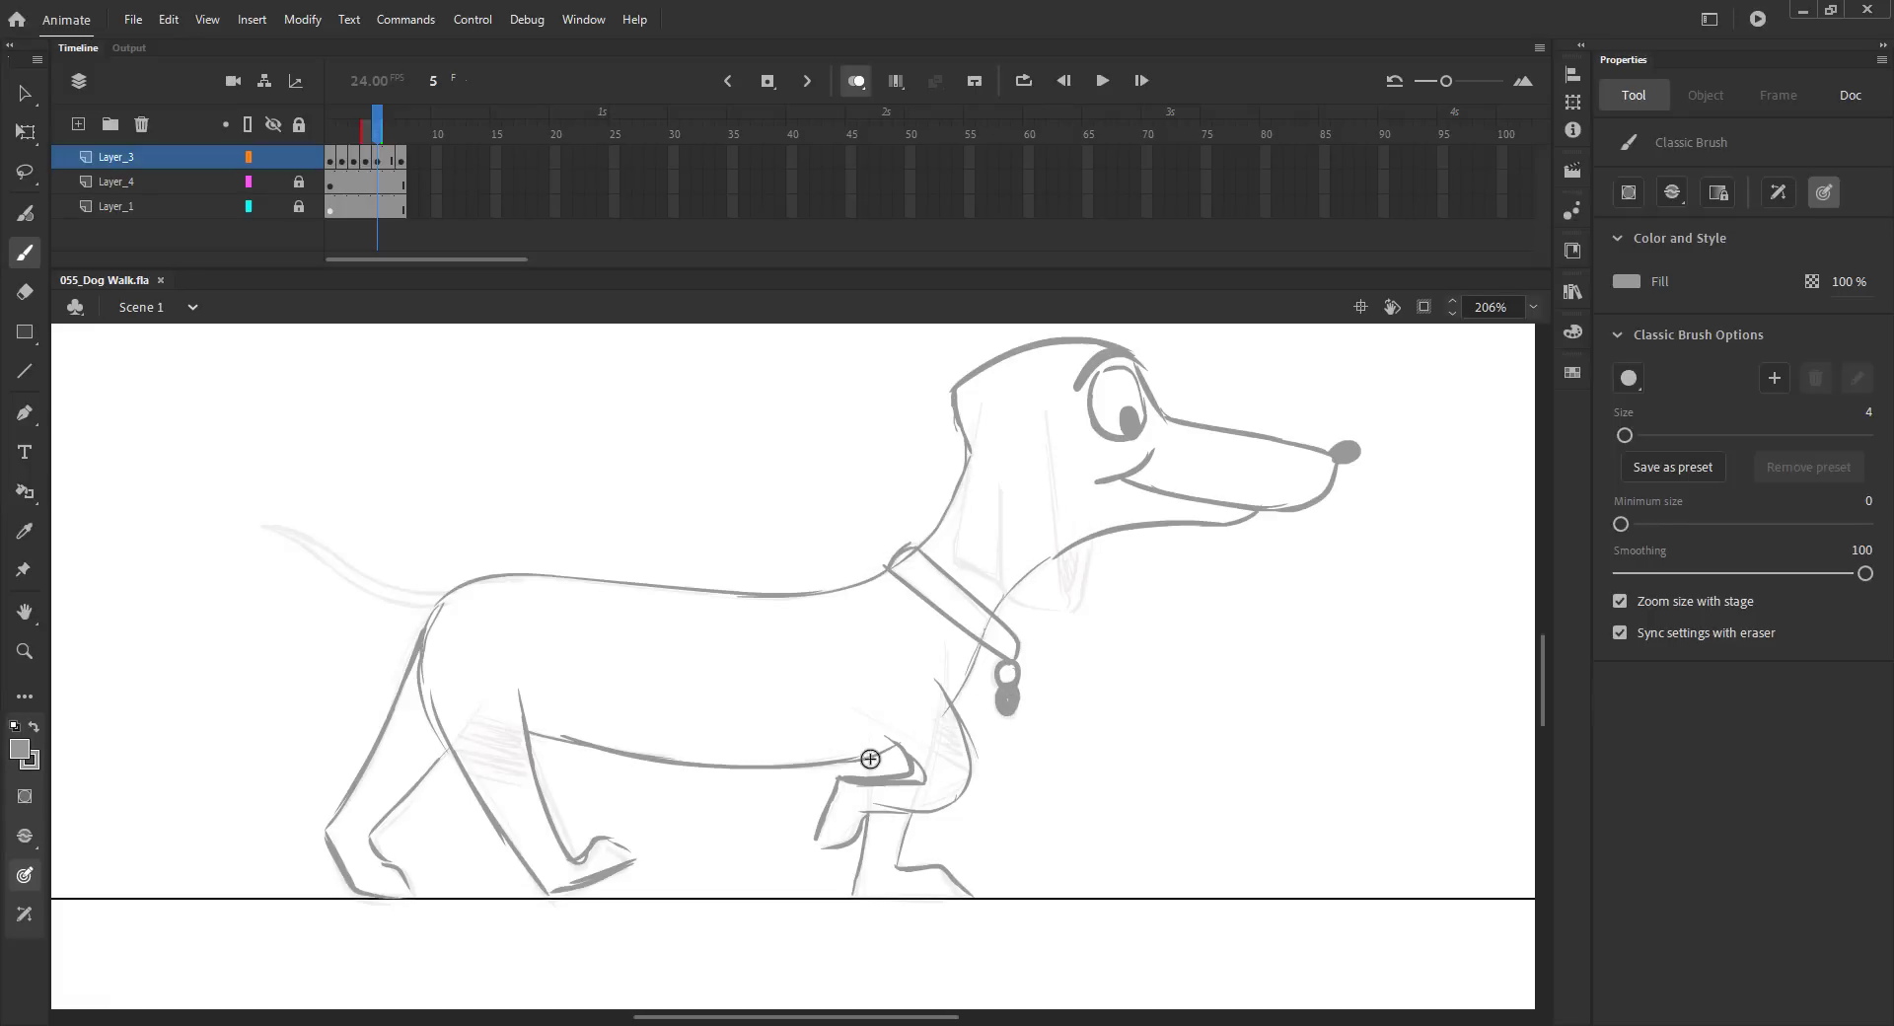
# Step: Check the neighbouring frames and draw a new curved tail on frame 5
pyautogui.click(365, 162)
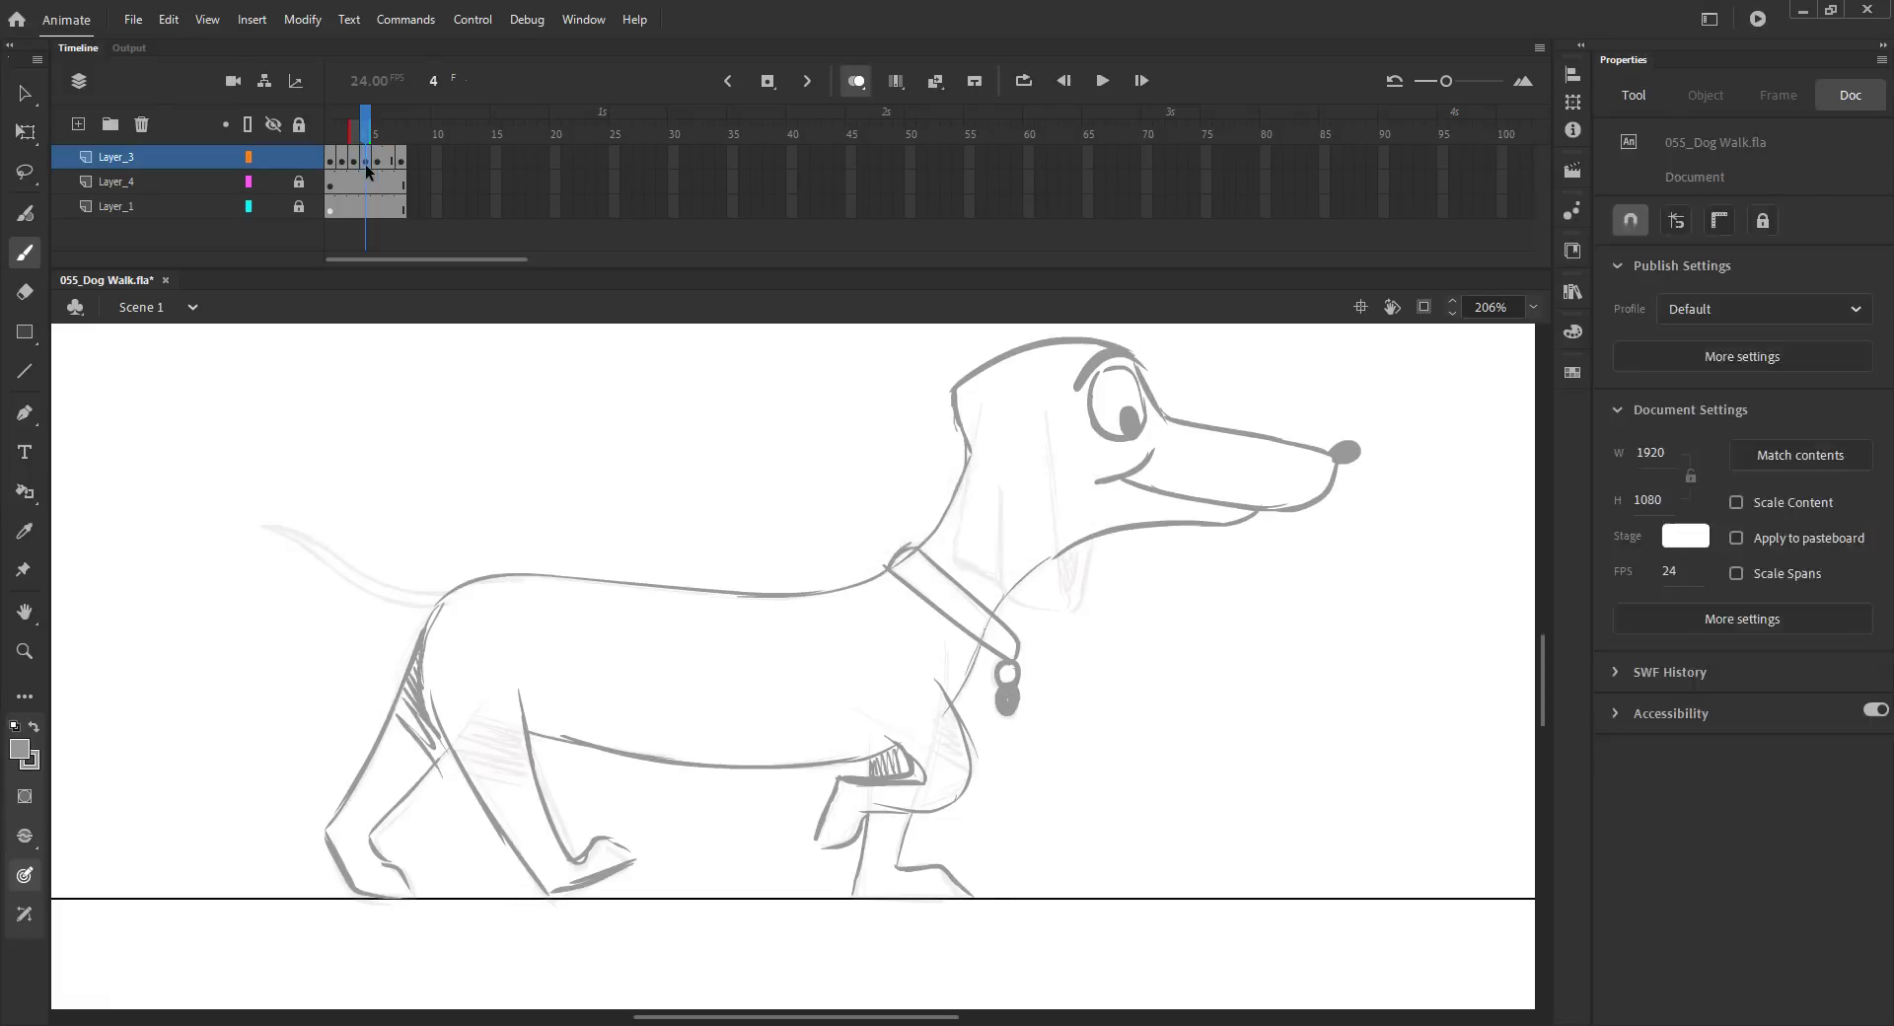
pyautogui.hotkey('ctrl', 's')
pyautogui.press('.')
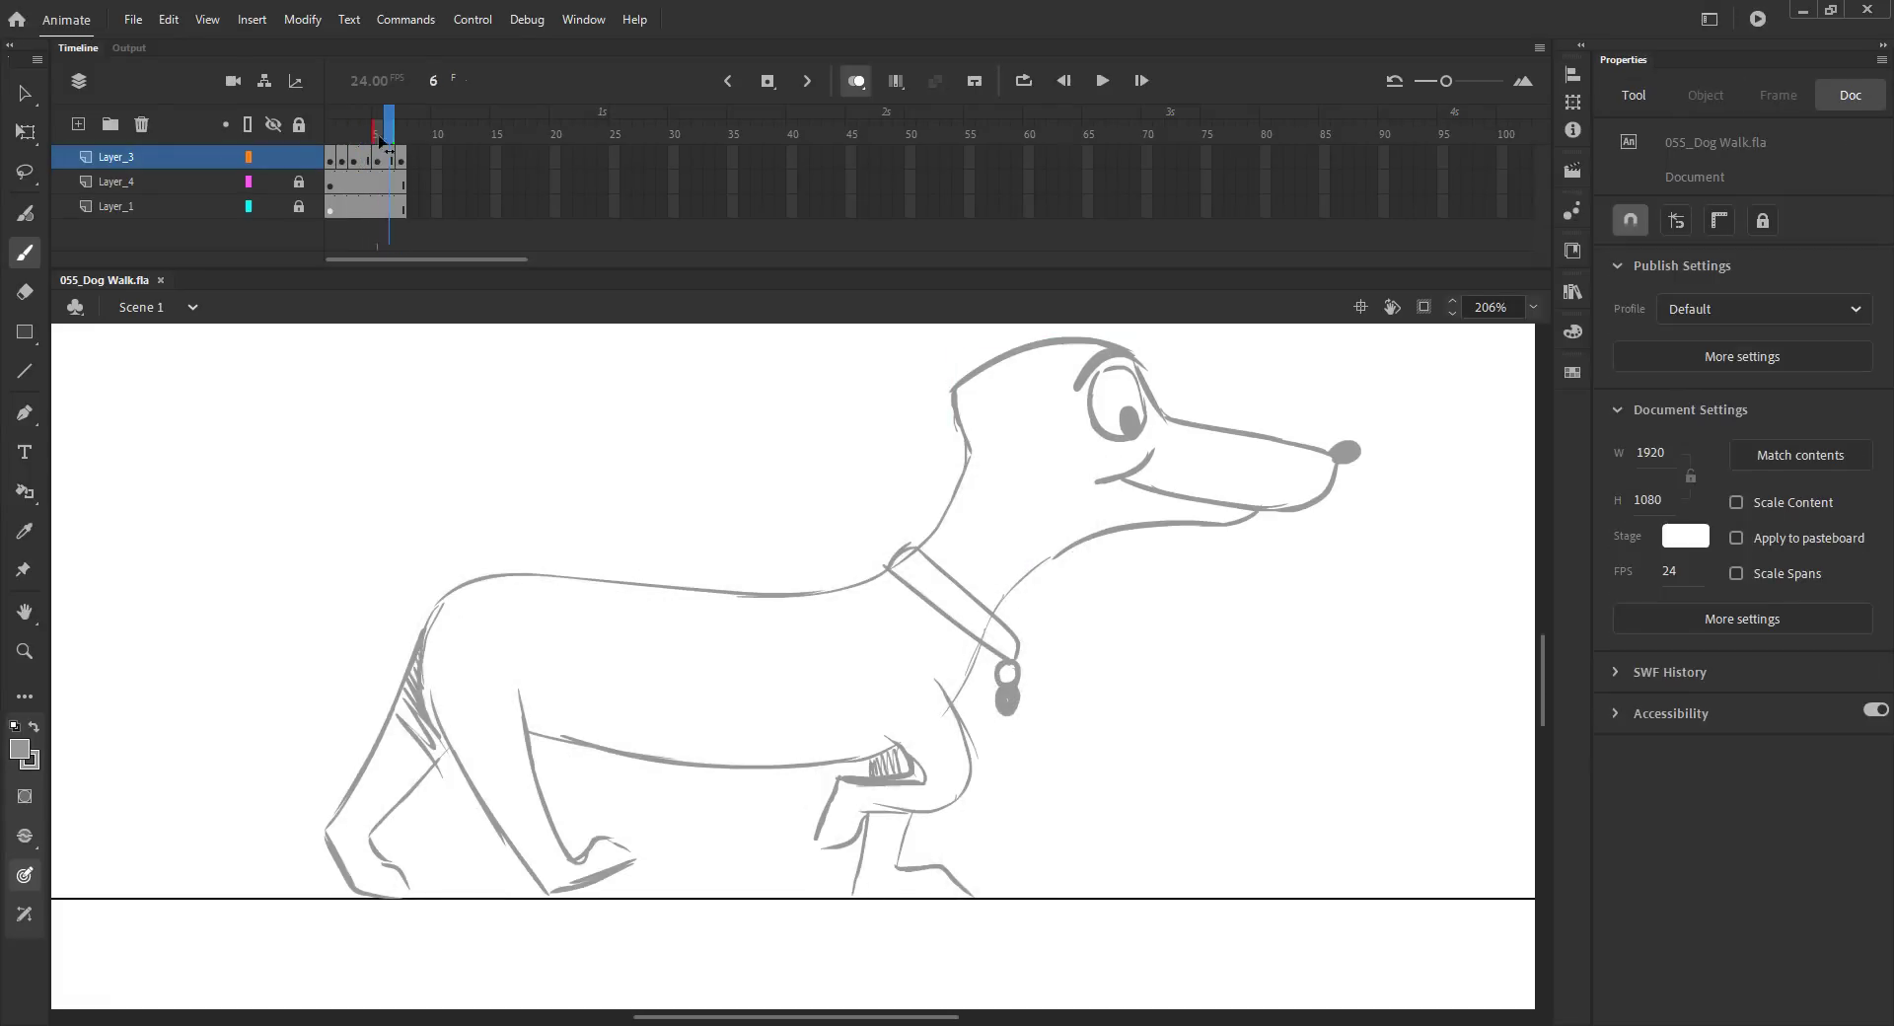
pyautogui.moveTo(444, 589)
pyautogui.mouseDown()
pyautogui.moveTo(381, 560)
pyautogui.moveTo(246, 646)
pyautogui.mouseUp()
# Step: Clean up the tail on frame 5, deleting stray strokes and adding a short stroke at its tip
pyautogui.press('k')
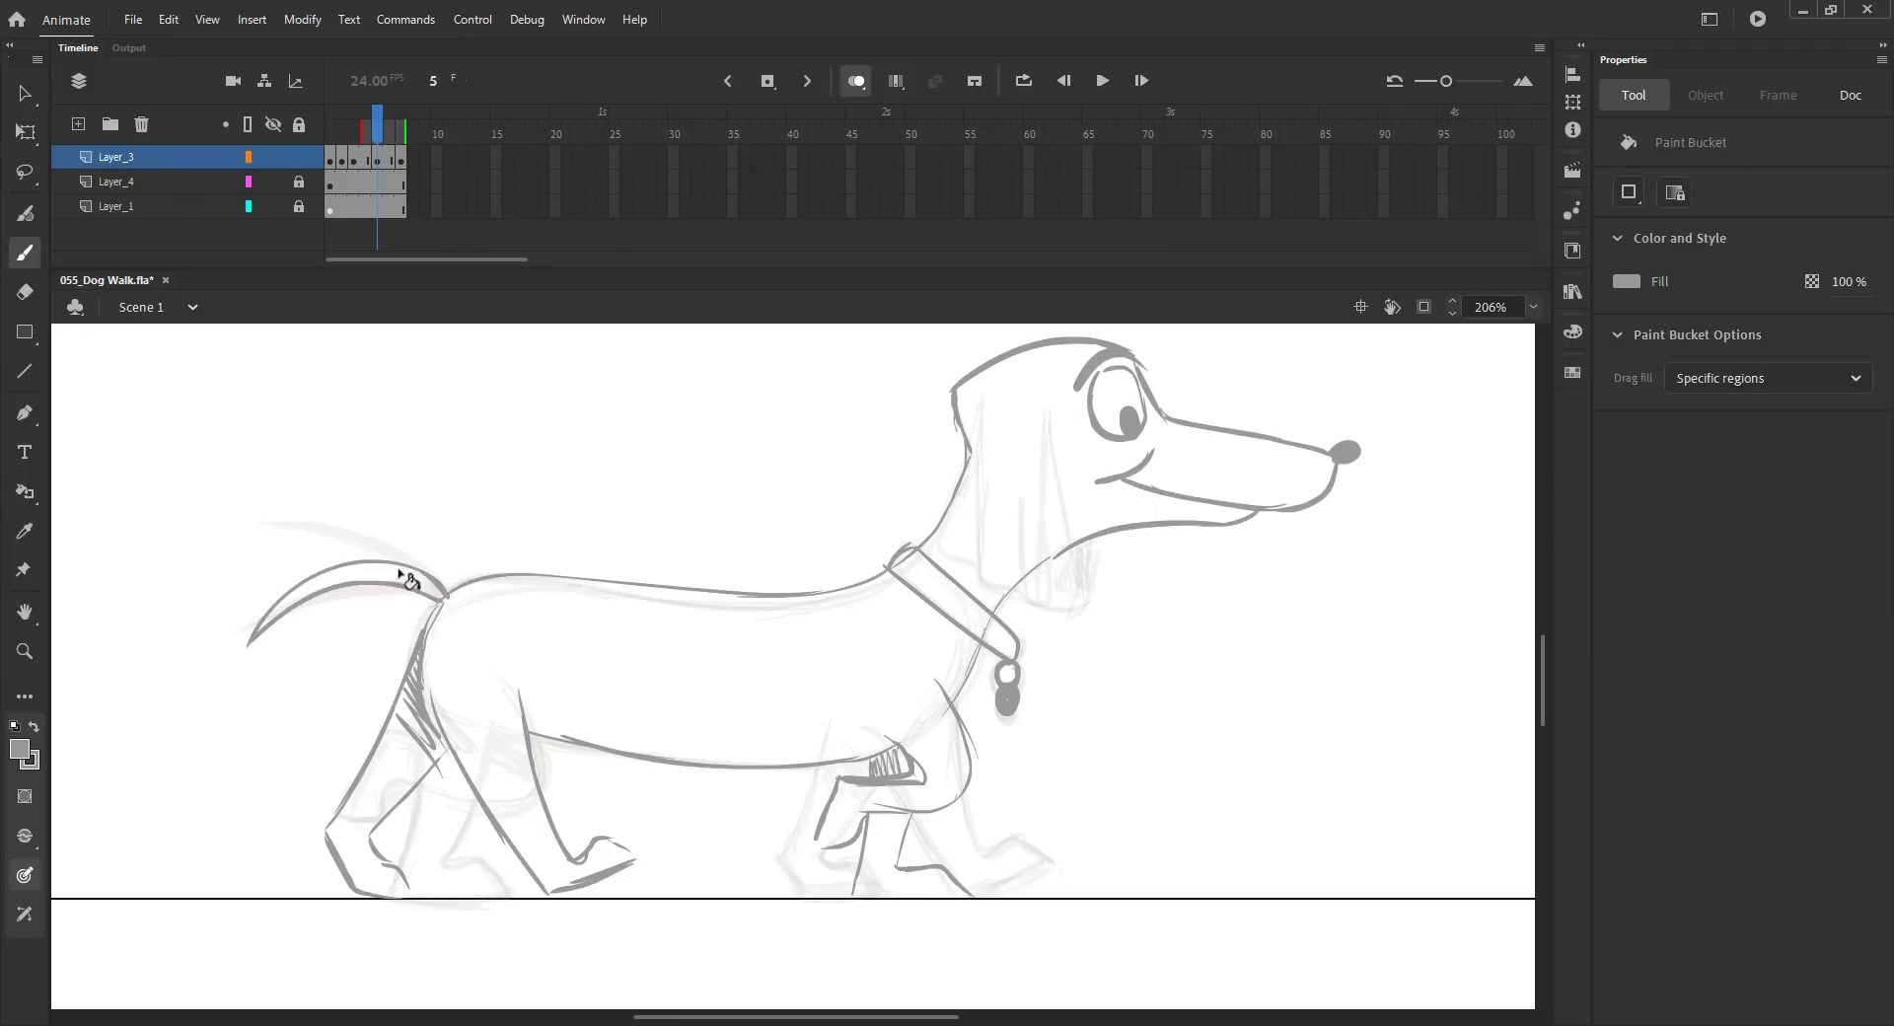
pyautogui.click(397, 577)
pyautogui.press('v')
pyautogui.moveTo(351, 582); pyautogui.dragTo(443, 582)
pyautogui.press('Delete')
pyautogui.click(311, 594)
pyautogui.click(341, 556)
pyautogui.press('Delete')
pyautogui.click(406, 578)
pyautogui.press('Delete')
pyautogui.press('b')
pyautogui.moveTo(280, 644)
pyautogui.mouseDown()
pyautogui.moveTo(353, 597)
pyautogui.moveTo(300, 627)
pyautogui.mouseUp()
# Step: Undo the last change and fill the new tail solid with the Paint Bucket
pyautogui.press(',')
pyautogui.press('.')
pyautogui.press('.')
pyautogui.press('.')
pyautogui.press(',')
pyautogui.press(',')
pyautogui.hotkey('ctrl', 'z')
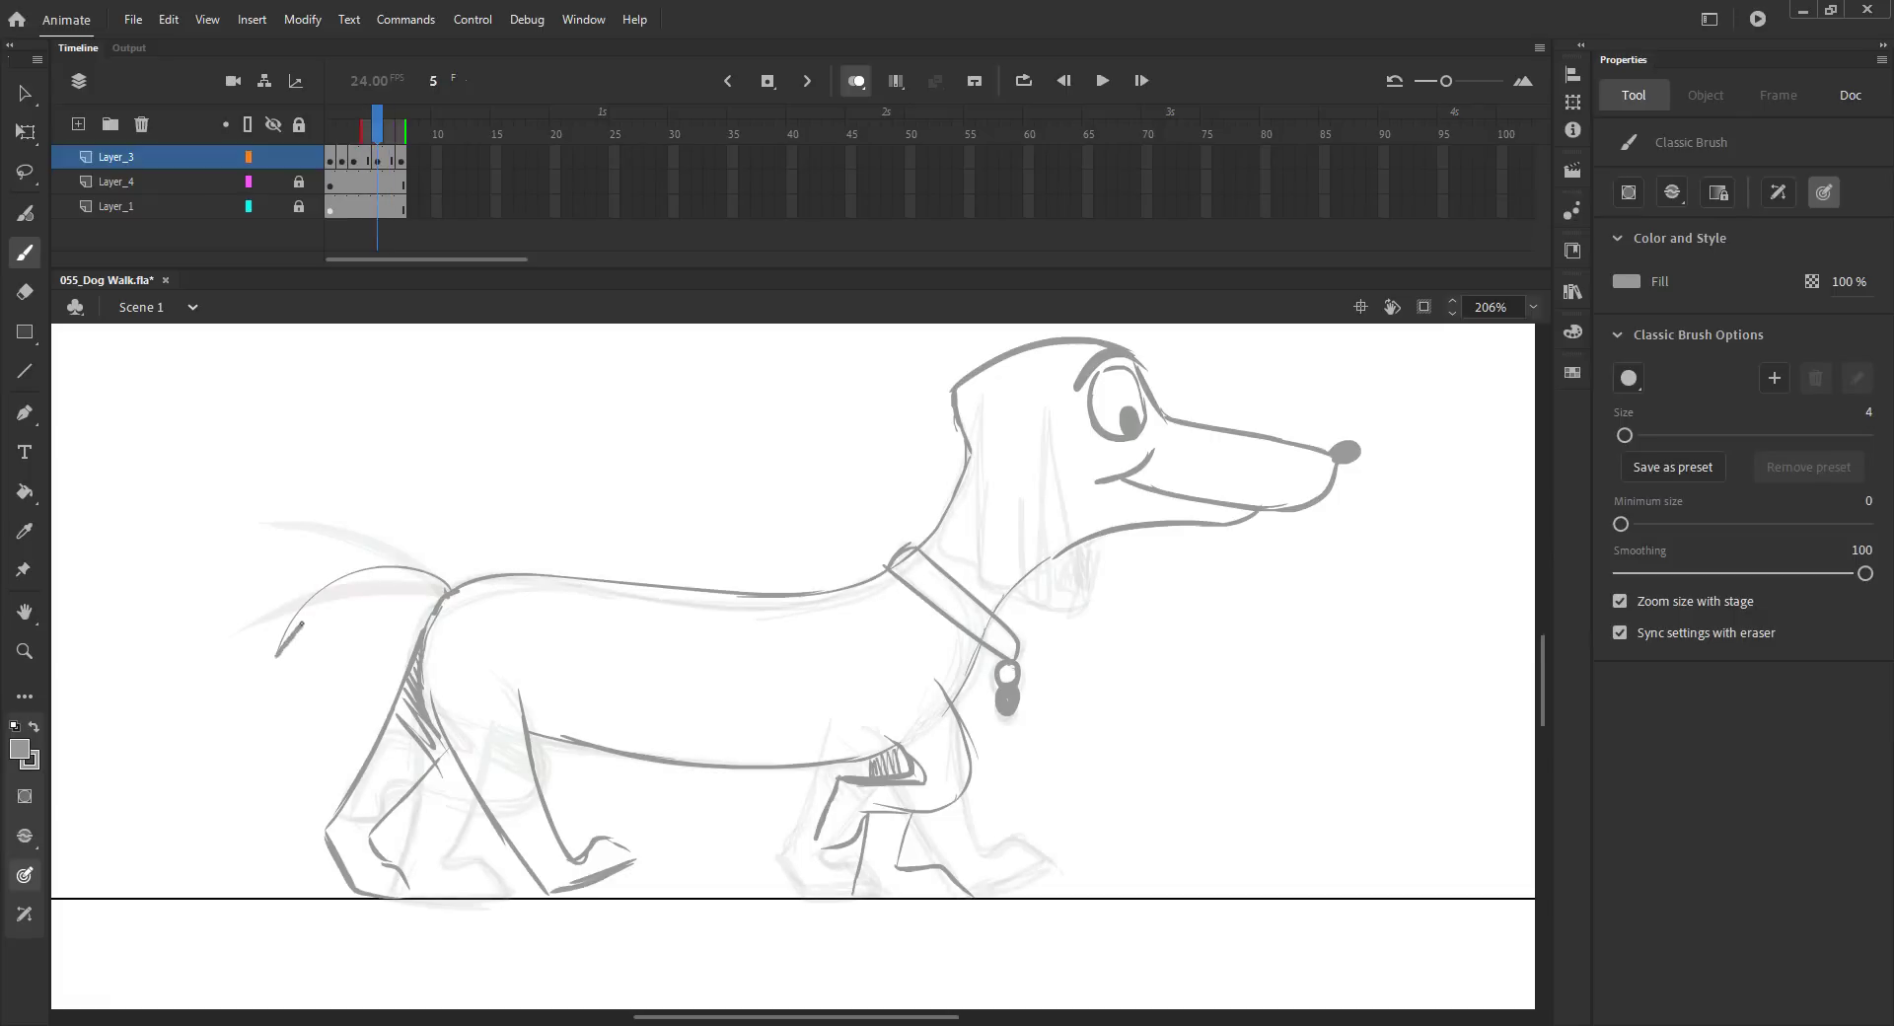
pyautogui.press('k')
pyautogui.click(435, 582)
pyautogui.press('v')
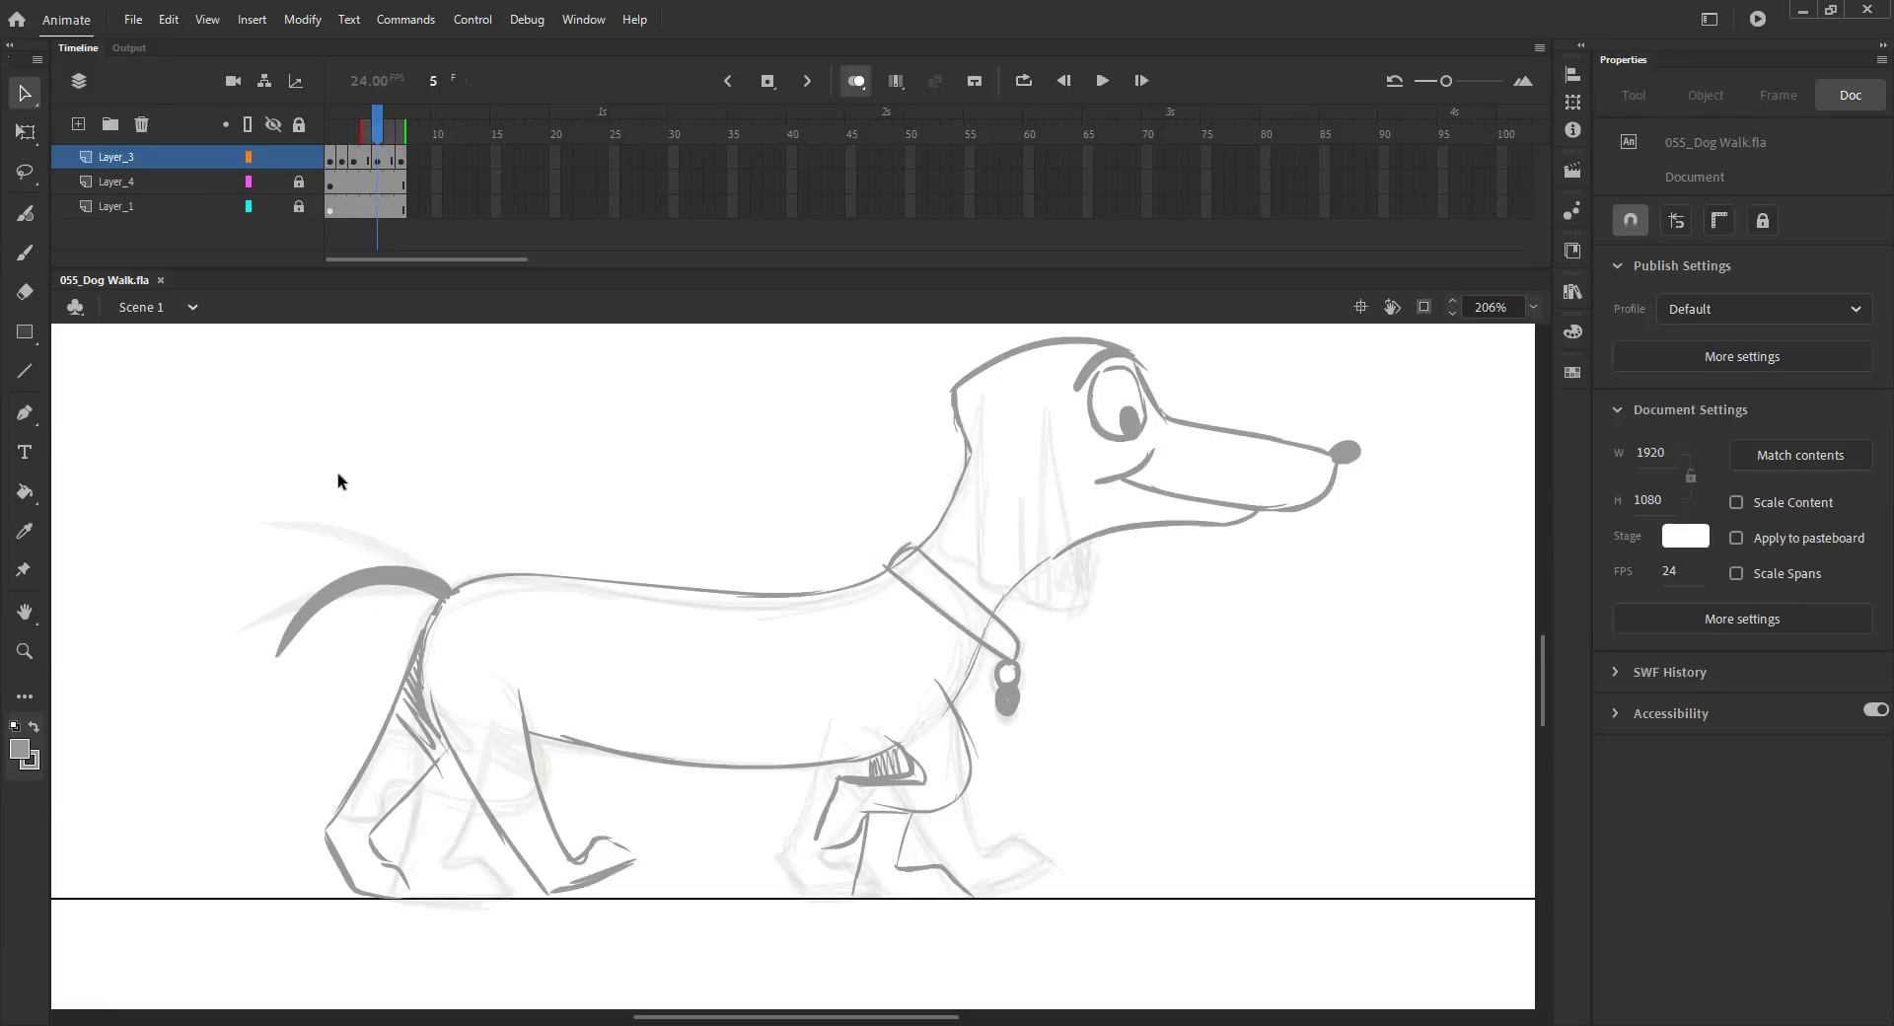
# Step: Play back the animation with the whole stage in view
pyautogui.click(855, 82)
pyautogui.hotkey('ctrl', '2')
pyautogui.press('Return')
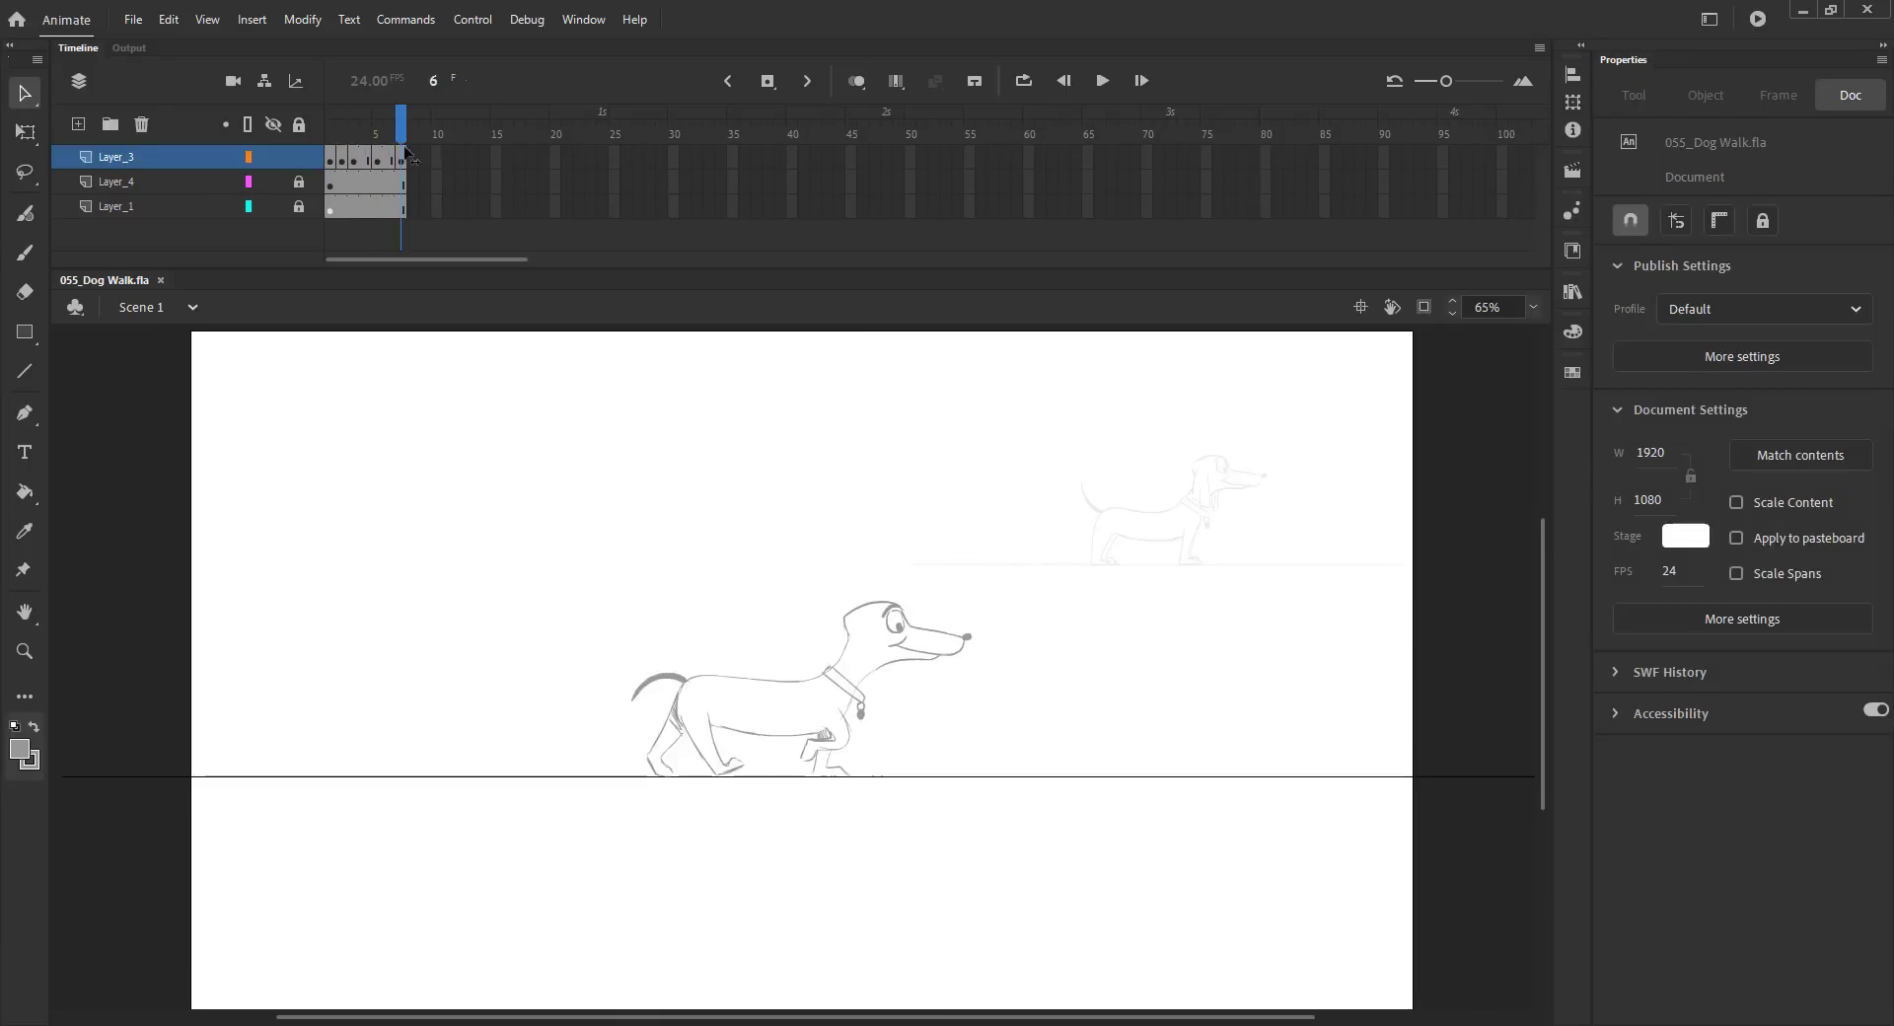
# Step: Zoom in on frame 5's head and sketch an ear line and the neck below the collar
pyautogui.click(855, 81)
pyautogui.press('z')
pyautogui.moveTo(817, 582); pyautogui.dragTo(940, 737)
pyautogui.press('b')
pyautogui.moveTo(774, 509); pyautogui.dragTo(785, 648)
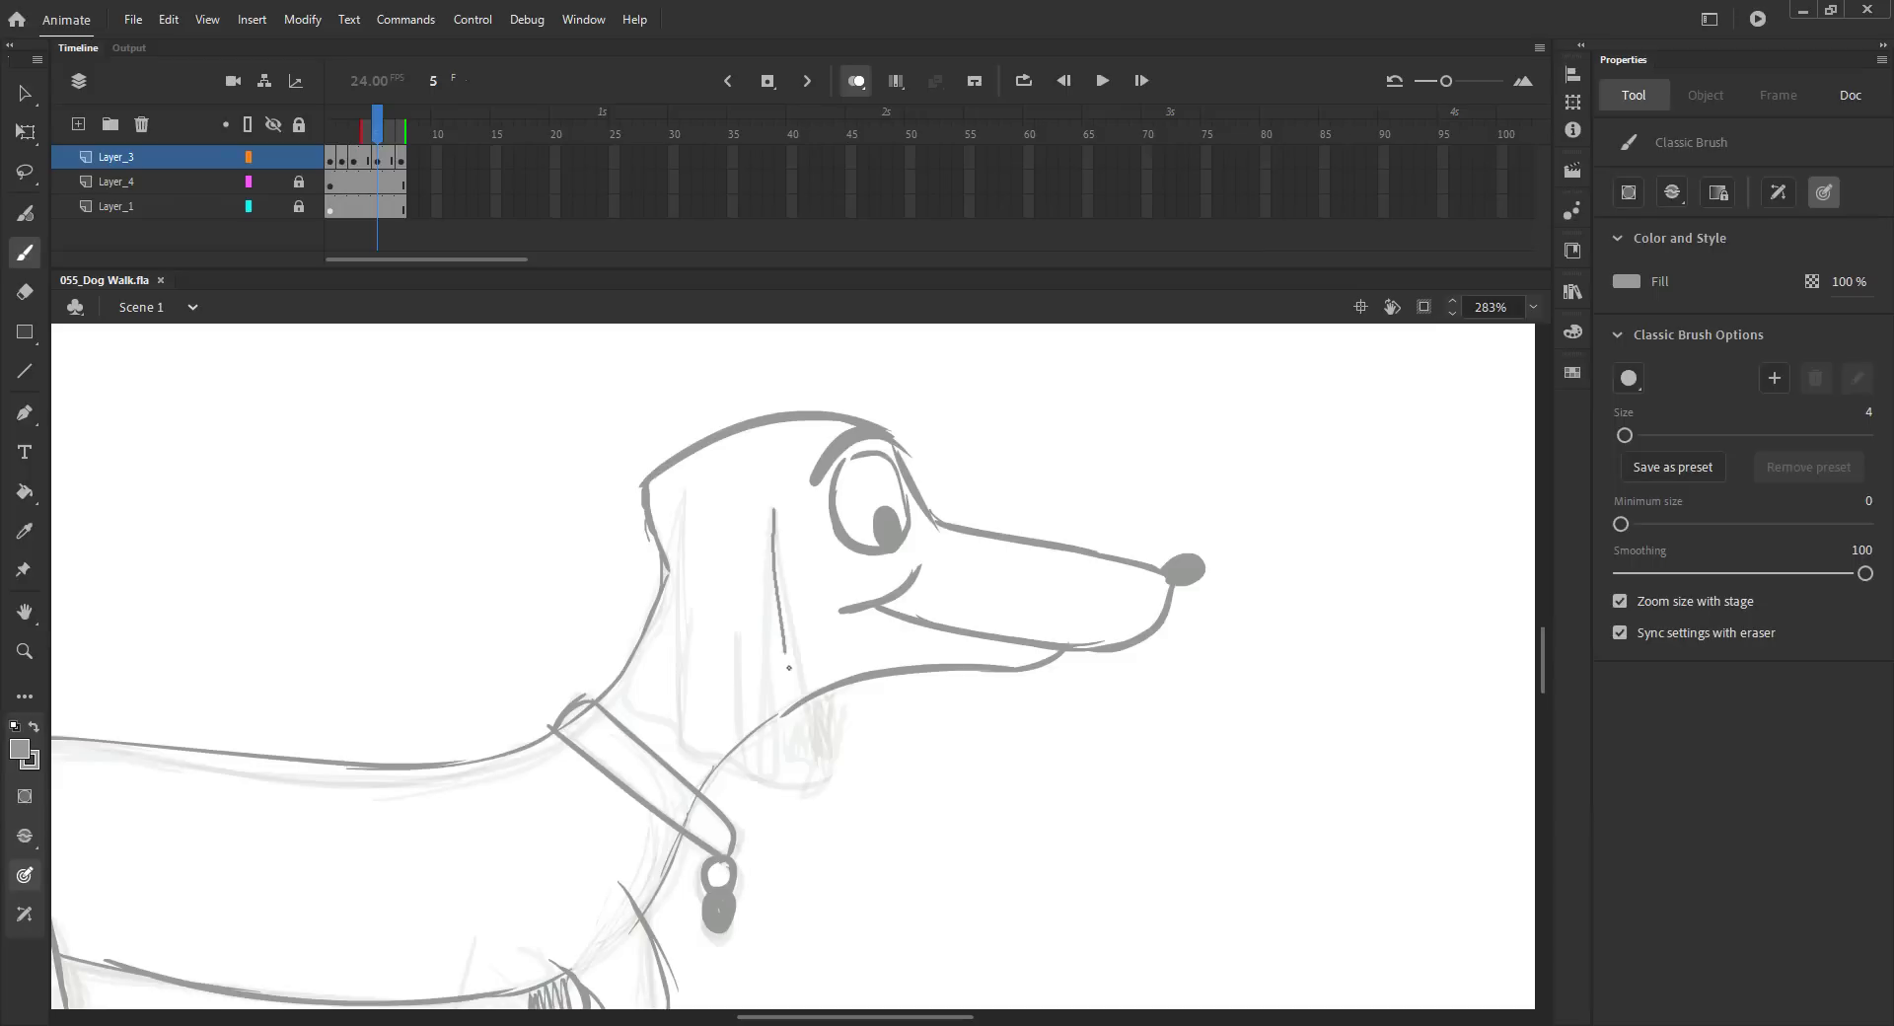
pyautogui.moveTo(665, 707); pyautogui.dragTo(694, 736)
pyautogui.moveTo(683, 728)
pyautogui.mouseDown()
pyautogui.moveTo(781, 777)
pyautogui.moveTo(758, 773)
pyautogui.moveTo(807, 778)
pyautogui.mouseUp()
# Step: Compare with neighbouring frames and redraw the inner ear line on frame 5, then save
pyautogui.press(',')
pyautogui.press('.')
pyautogui.press('.')
pyautogui.press('.')
pyautogui.press(',')
pyautogui.press(',')
pyautogui.moveTo(740, 621); pyautogui.dragTo(752, 771)
pyautogui.press(',')
pyautogui.press('.')
pyautogui.hotkey('ctrl', 'z')
pyautogui.moveTo(717, 609); pyautogui.dragTo(721, 755)
pyautogui.hotkey('ctrl', 's')
pyautogui.hotkey('ctrl', '2')
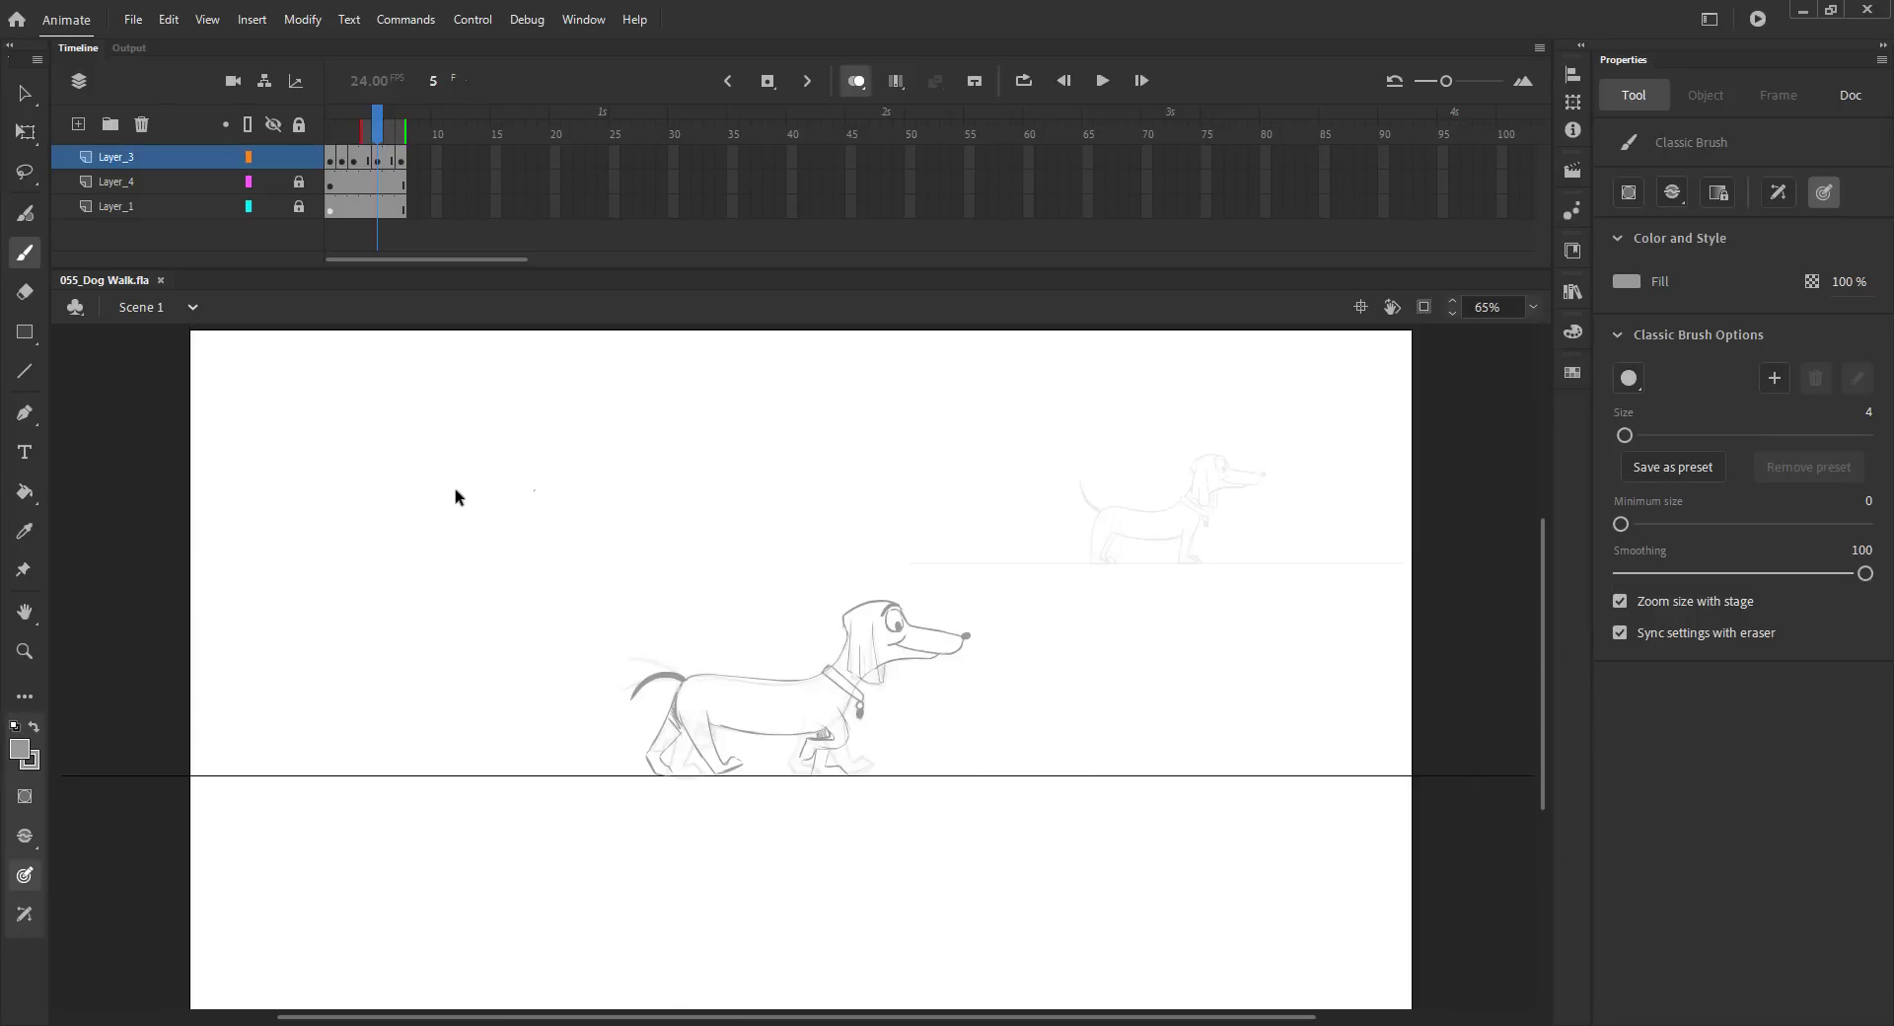
# Step: Insert an extra frame on Layer_3 and save
pyautogui.press('v')
pyautogui.hotkey('ctrl', 's')
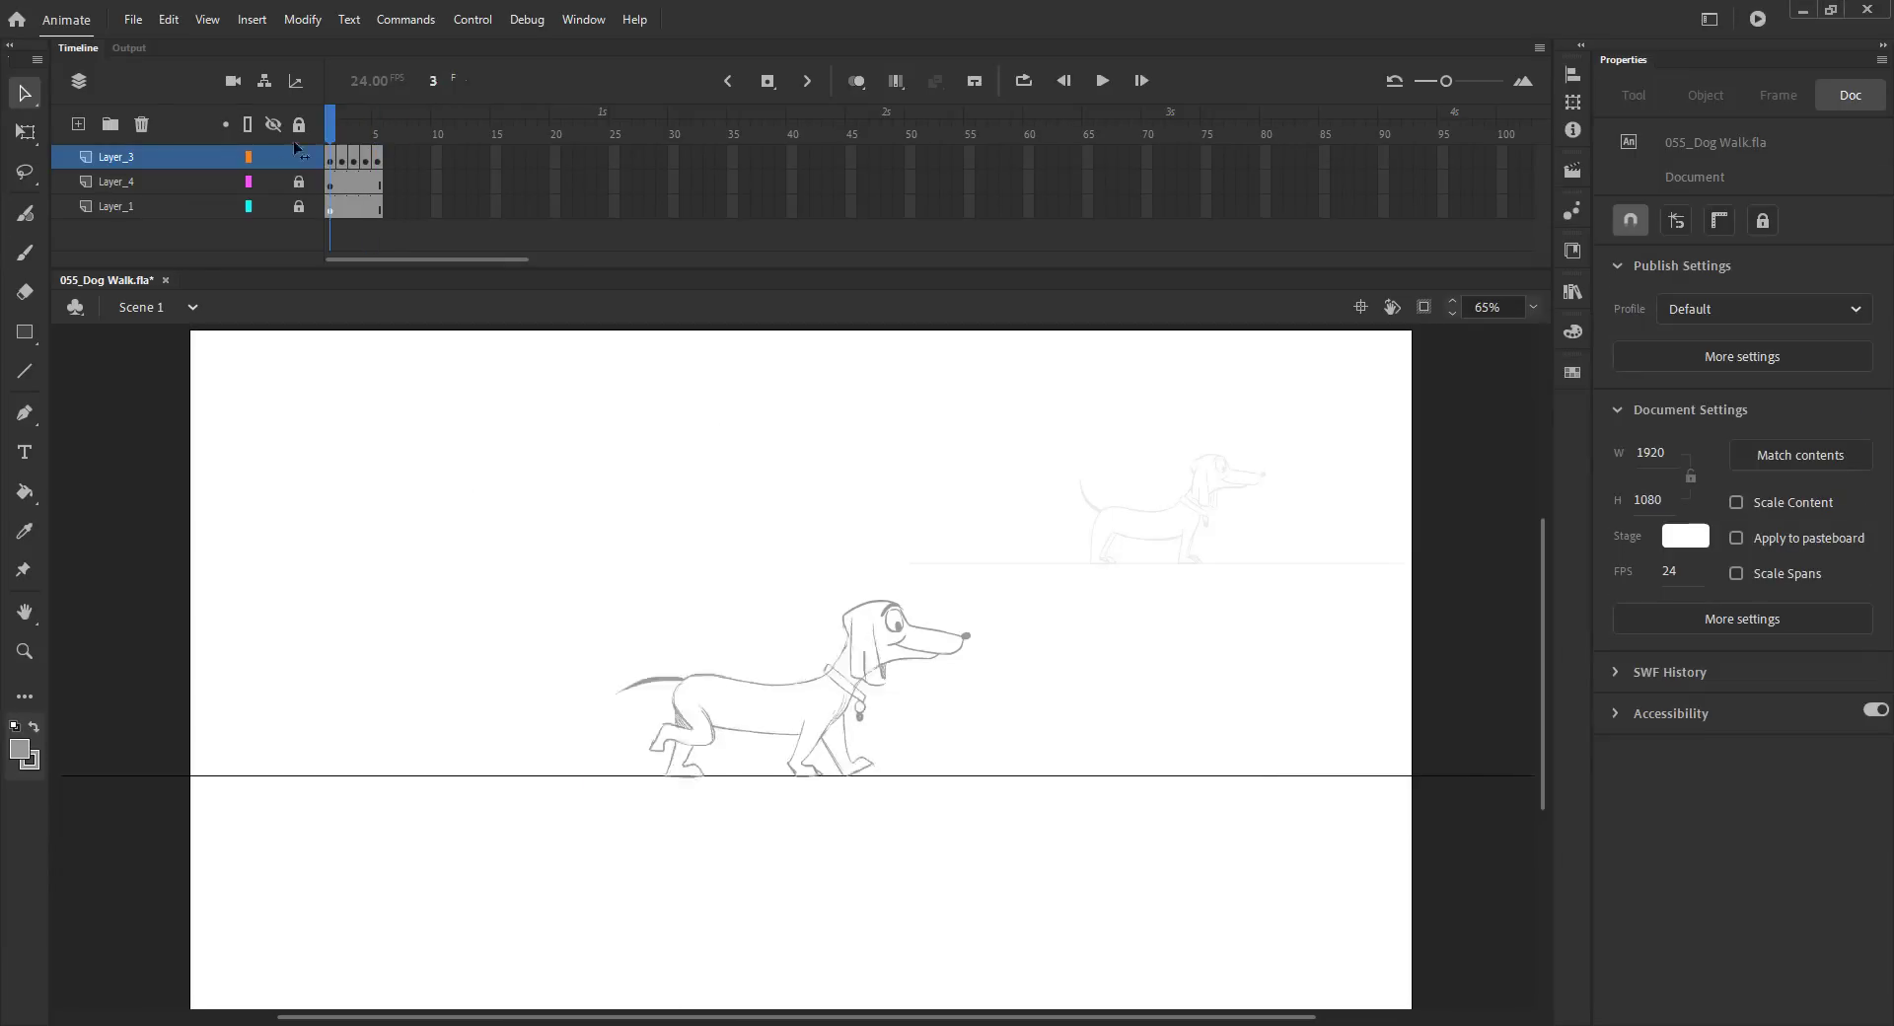
pyautogui.hotkey('ctrl', 's')
pyautogui.press('F5')
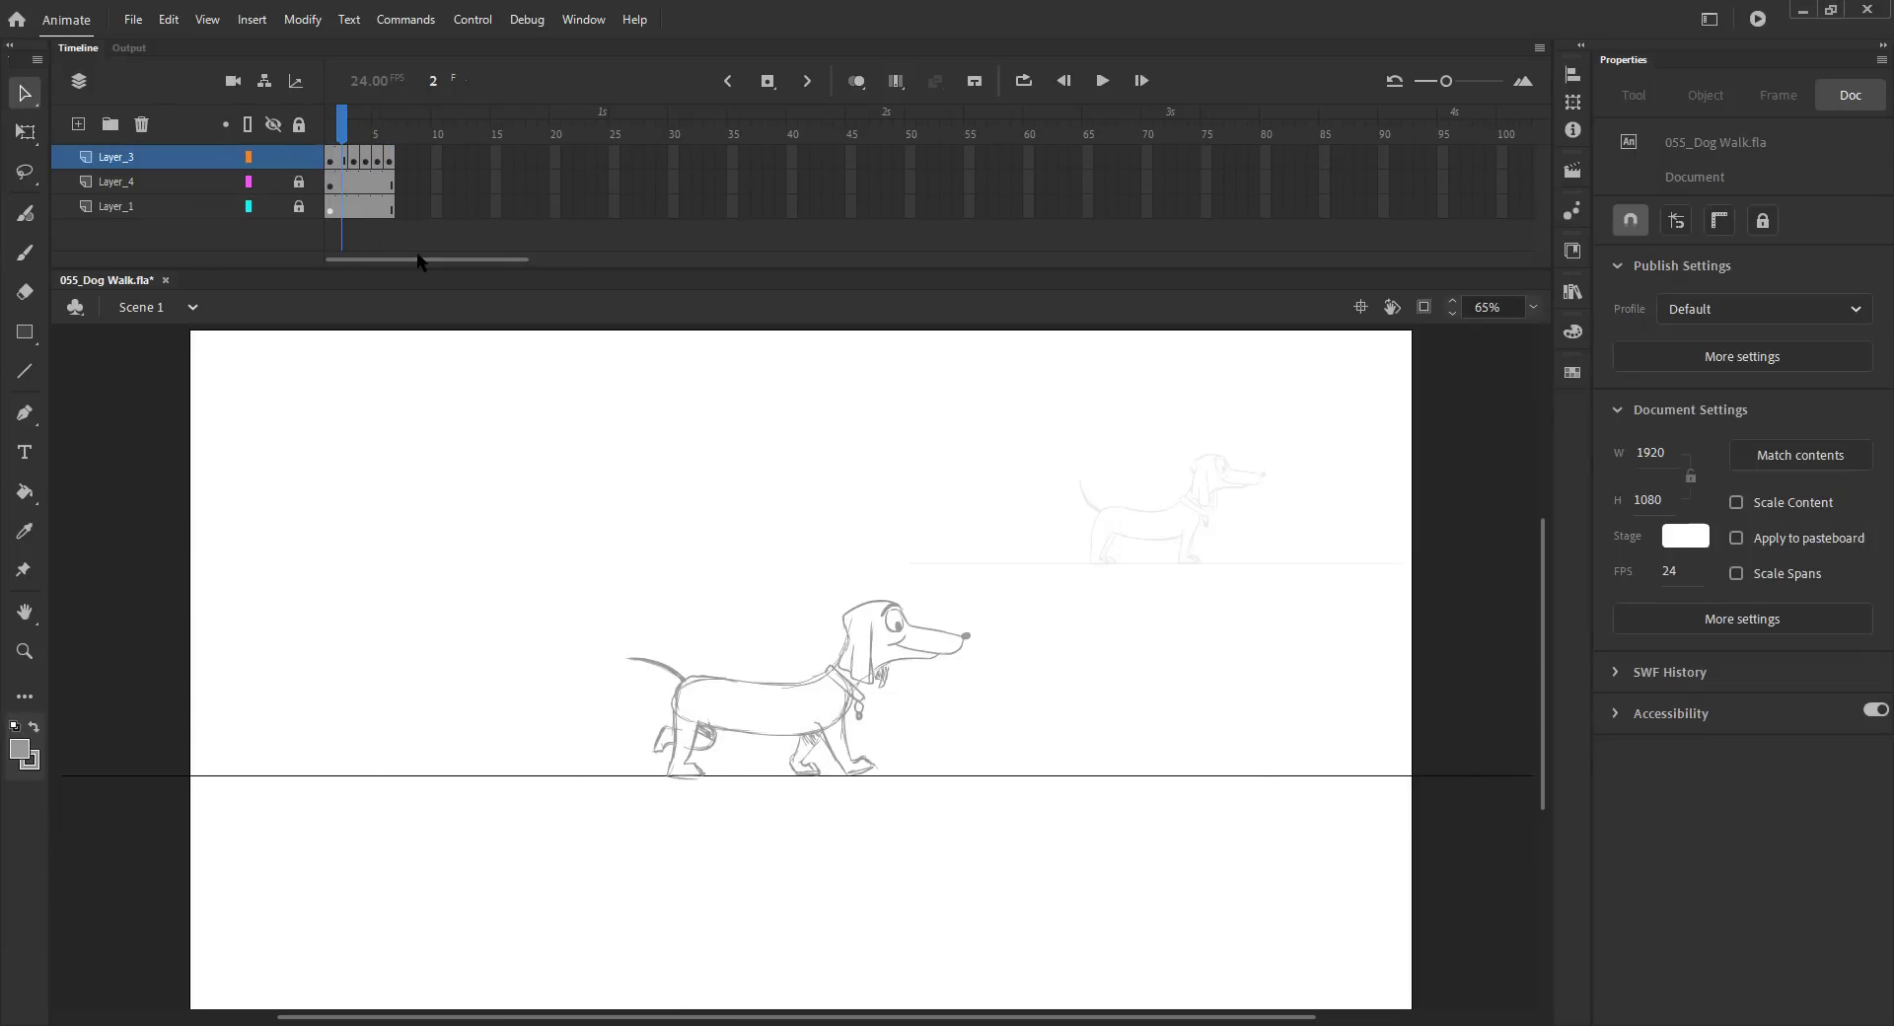
pyautogui.hotkey('ctrl', 's')
# Step: Copy the head from frame 1 and paste it in place on frame 2
pyautogui.click(858, 82)
pyautogui.press('z')
pyautogui.moveTo(710, 501); pyautogui.dragTo(1022, 764)
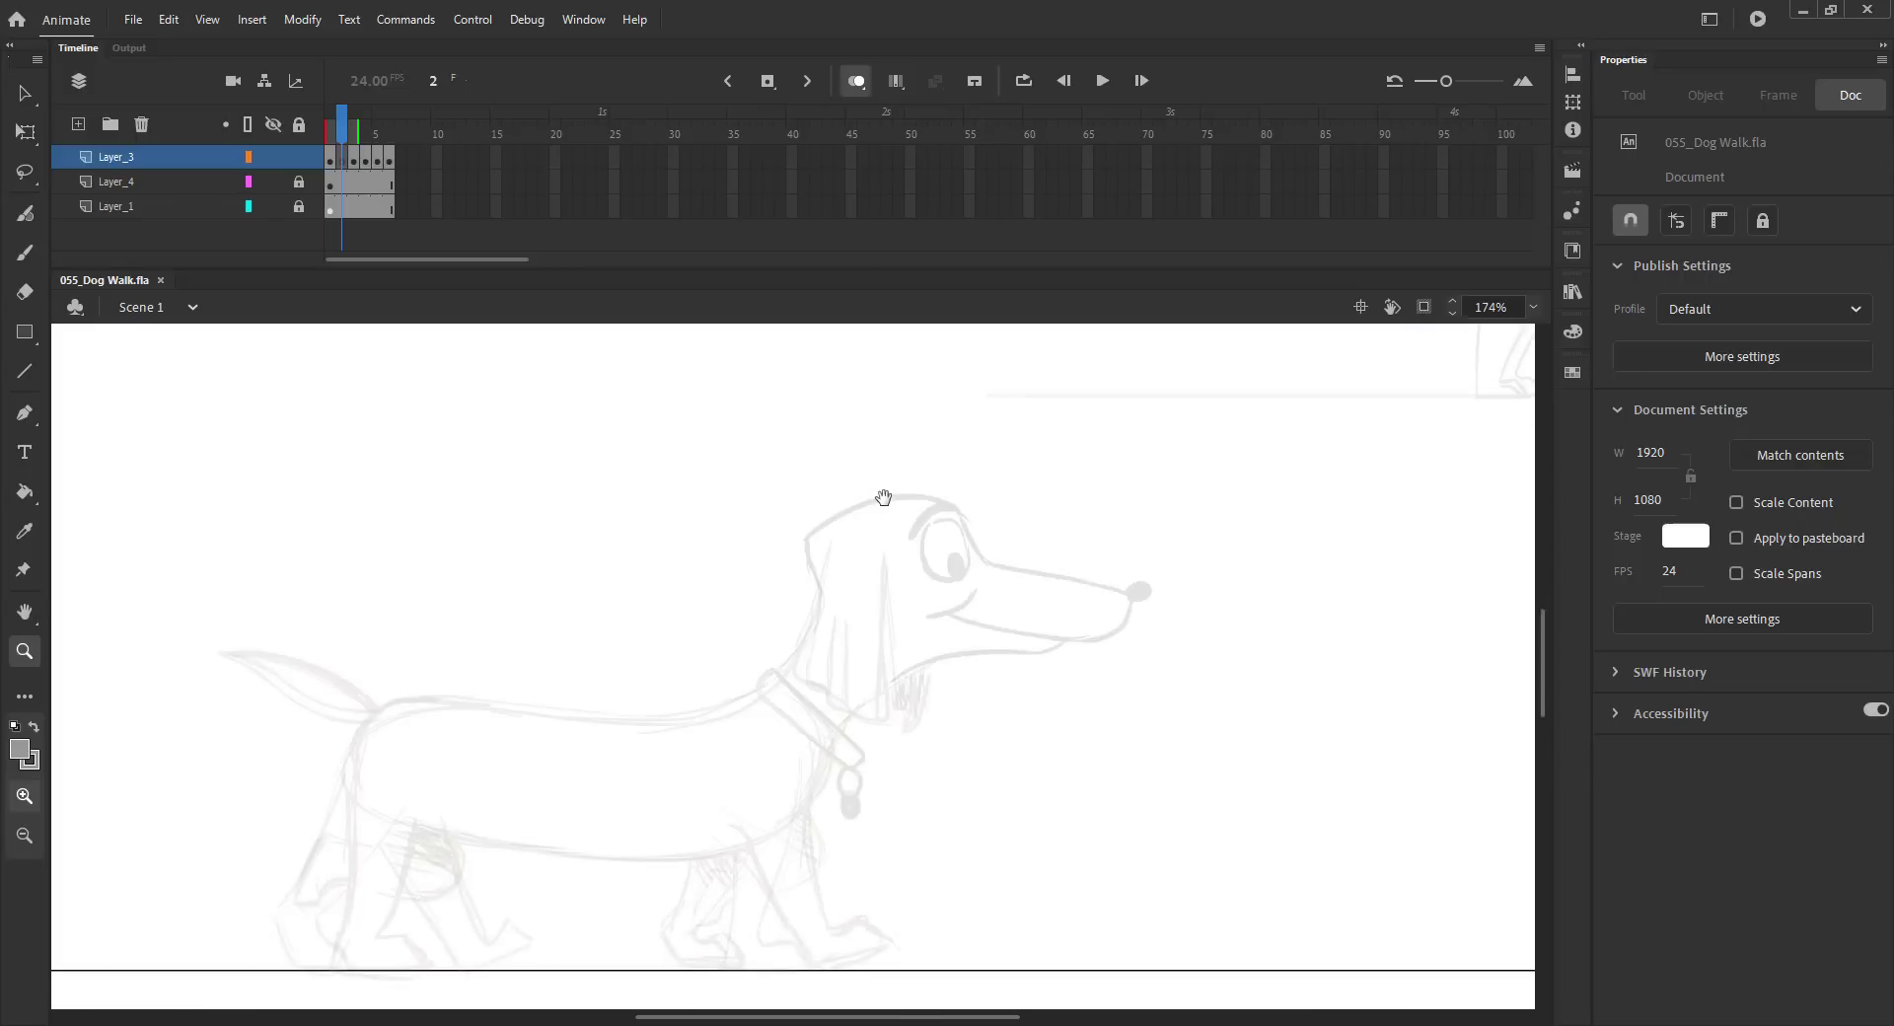
pyautogui.press(',')
pyautogui.press('v')
pyautogui.click(850, 503)
pyautogui.hotkey('ctrl', 'c')
pyautogui.press('.')
pyautogui.hotkey('ctrl', 'shift', 'v')
# Step: Rotate the pasted head upward and reposition it on frame 2 with Free Transform
pyautogui.press('q')
pyautogui.moveTo(1164, 505); pyautogui.dragTo(1168, 543)
pyautogui.moveTo(963, 600); pyautogui.dragTo(951, 596)
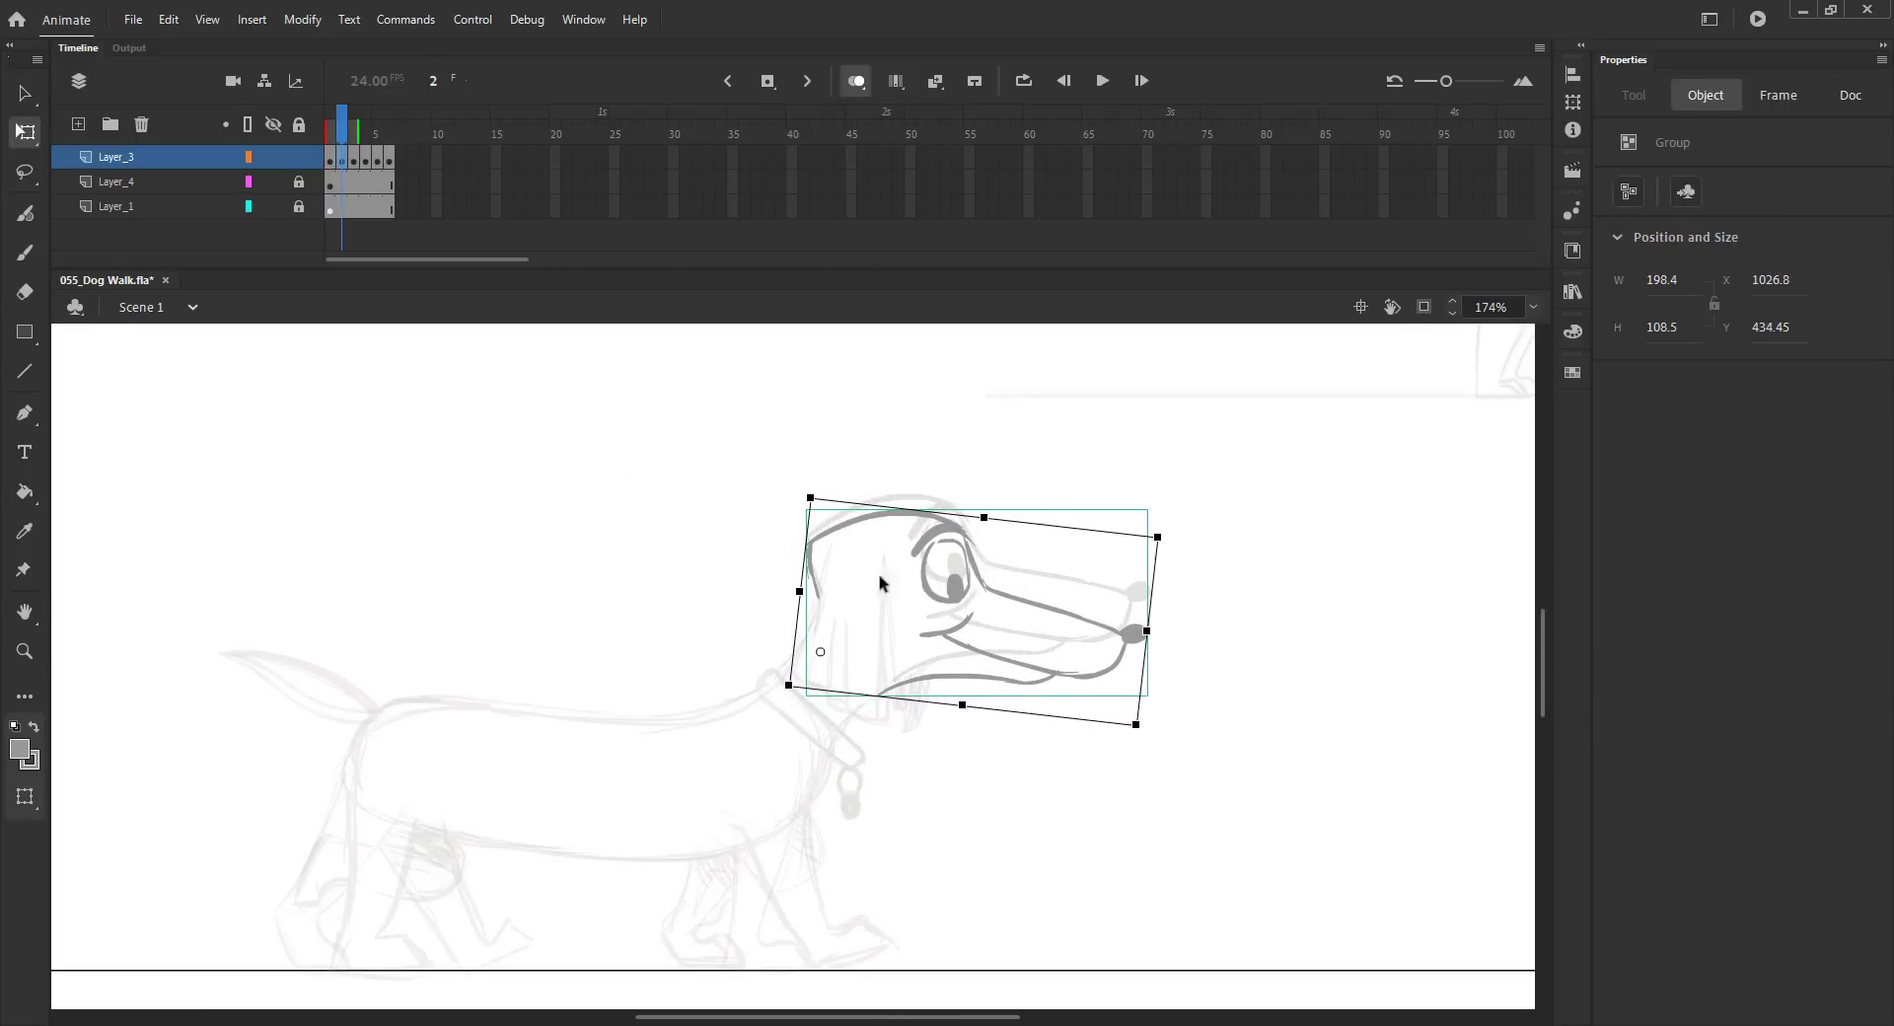
pyautogui.click(533, 542)
pyautogui.moveTo(561, 592); pyautogui.dragTo(635, 512)
pyautogui.click(1199, 542)
pyautogui.moveTo(1243, 457); pyautogui.dragTo(1280, 525)
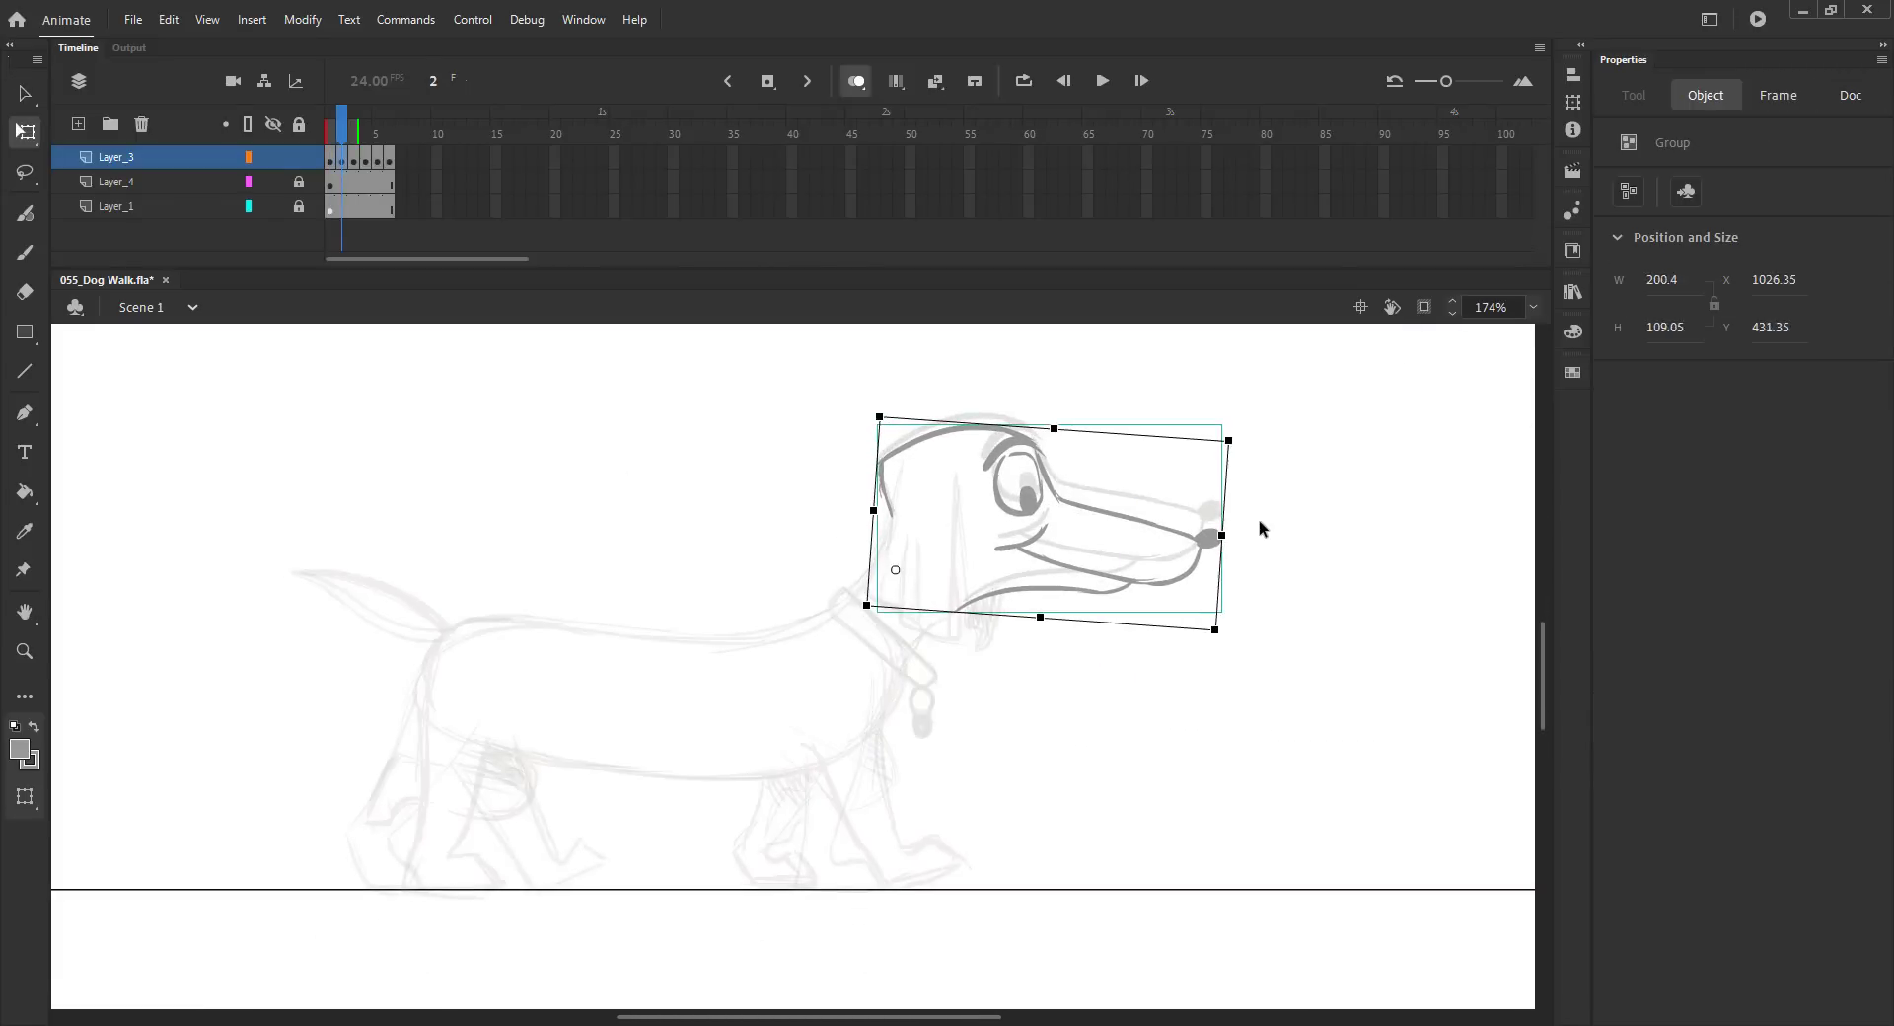
# Step: Sketch the neck line down from the rotated head on frame 2
pyautogui.press('b')
pyautogui.moveTo(986, 598); pyautogui.dragTo(895, 702)
pyautogui.moveTo(890, 508)
pyautogui.mouseDown()
pyautogui.moveTo(821, 639)
pyautogui.moveTo(876, 575)
pyautogui.moveTo(833, 628)
pyautogui.mouseUp()
pyautogui.press(',')
pyautogui.press('.')
pyautogui.press('.')
pyautogui.press(',')
pyautogui.press(',')
pyautogui.press('.')
pyautogui.press('.')
pyautogui.press(',')
pyautogui.hotkey('ctrl', 'z')
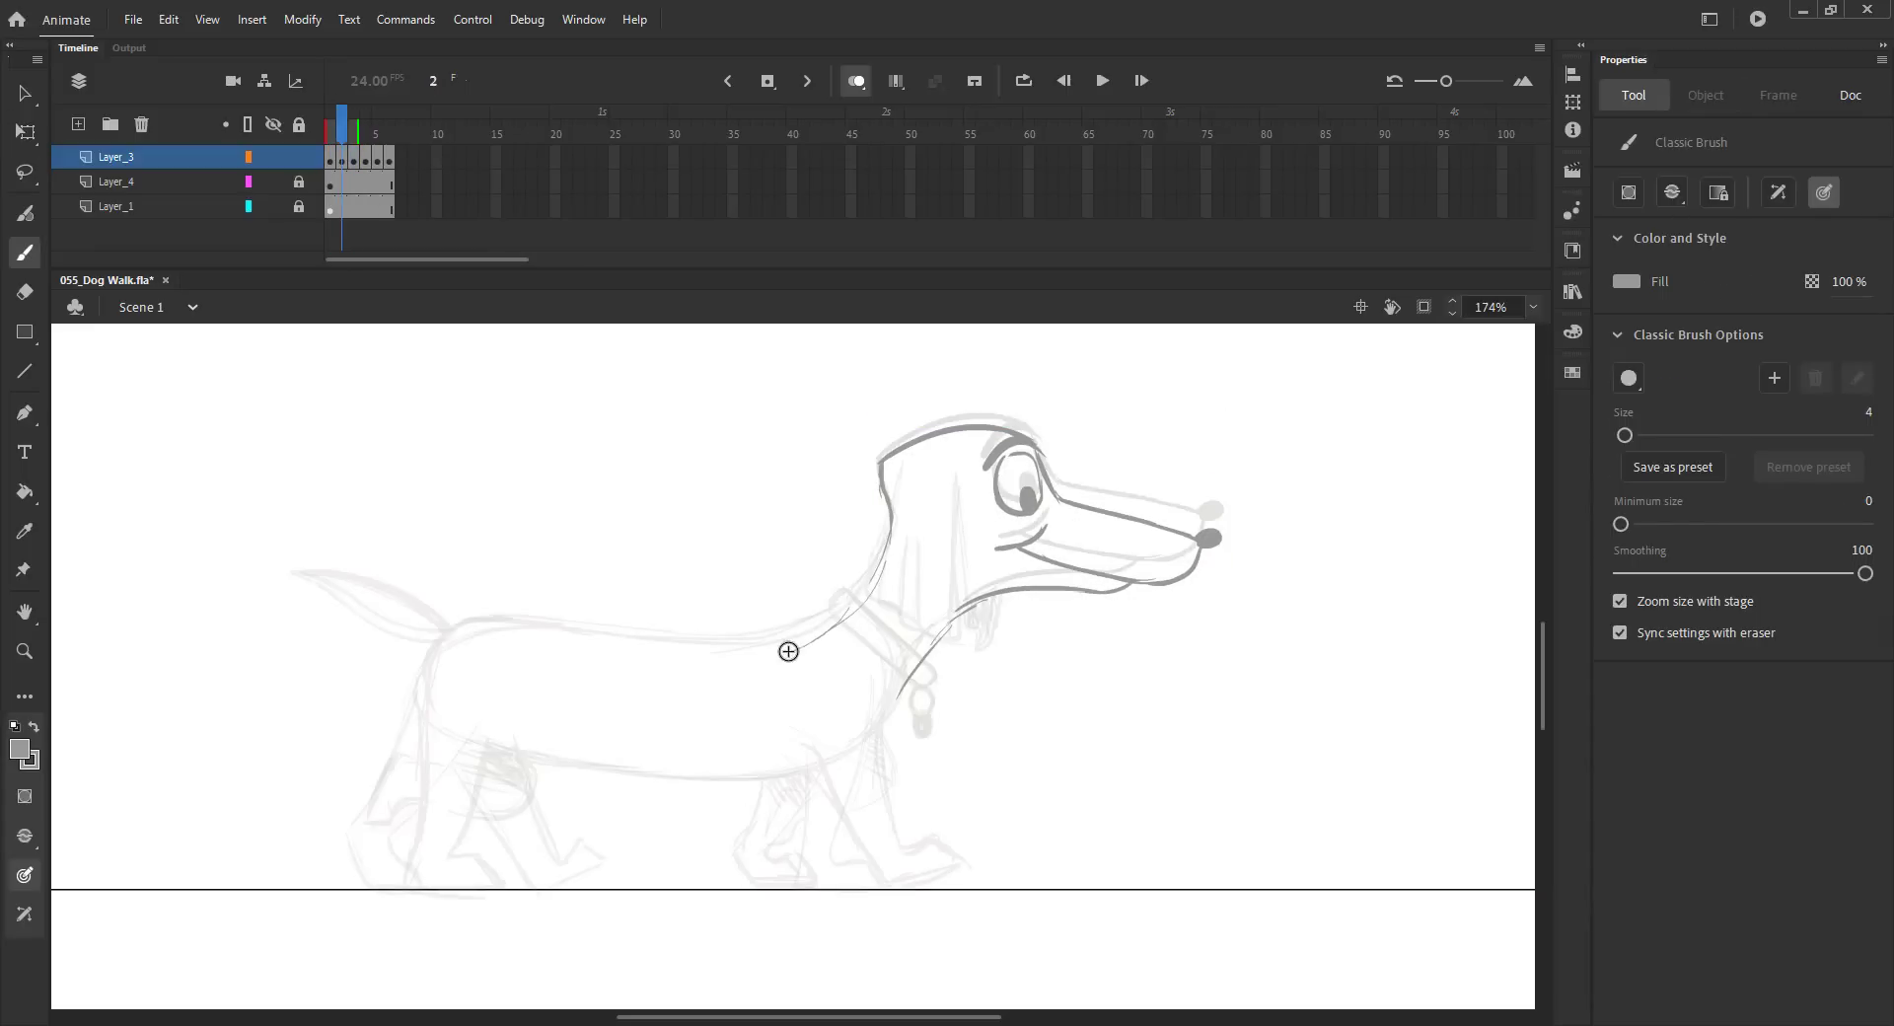
# Step: Draw the back line and the front of the neck on frame 2
pyautogui.hotkey('ctrl', 's')
pyautogui.moveTo(492, 601); pyautogui.dragTo(751, 641)
pyautogui.hotkey('ctrl', 's')
pyautogui.moveTo(886, 538); pyautogui.dragTo(832, 628)
pyautogui.hotkey('ctrl', 's')
# Step: Draw the curve of the rump down from the back line on frame 2
pyautogui.moveTo(458, 608); pyautogui.dragTo(425, 674)
pyautogui.moveTo(439, 648)
pyautogui.mouseDown()
pyautogui.moveTo(456, 612)
pyautogui.moveTo(408, 732)
pyautogui.mouseUp()
pyautogui.hotkey('ctrl', 'shift', 'n')
pyautogui.click(1480, 851)
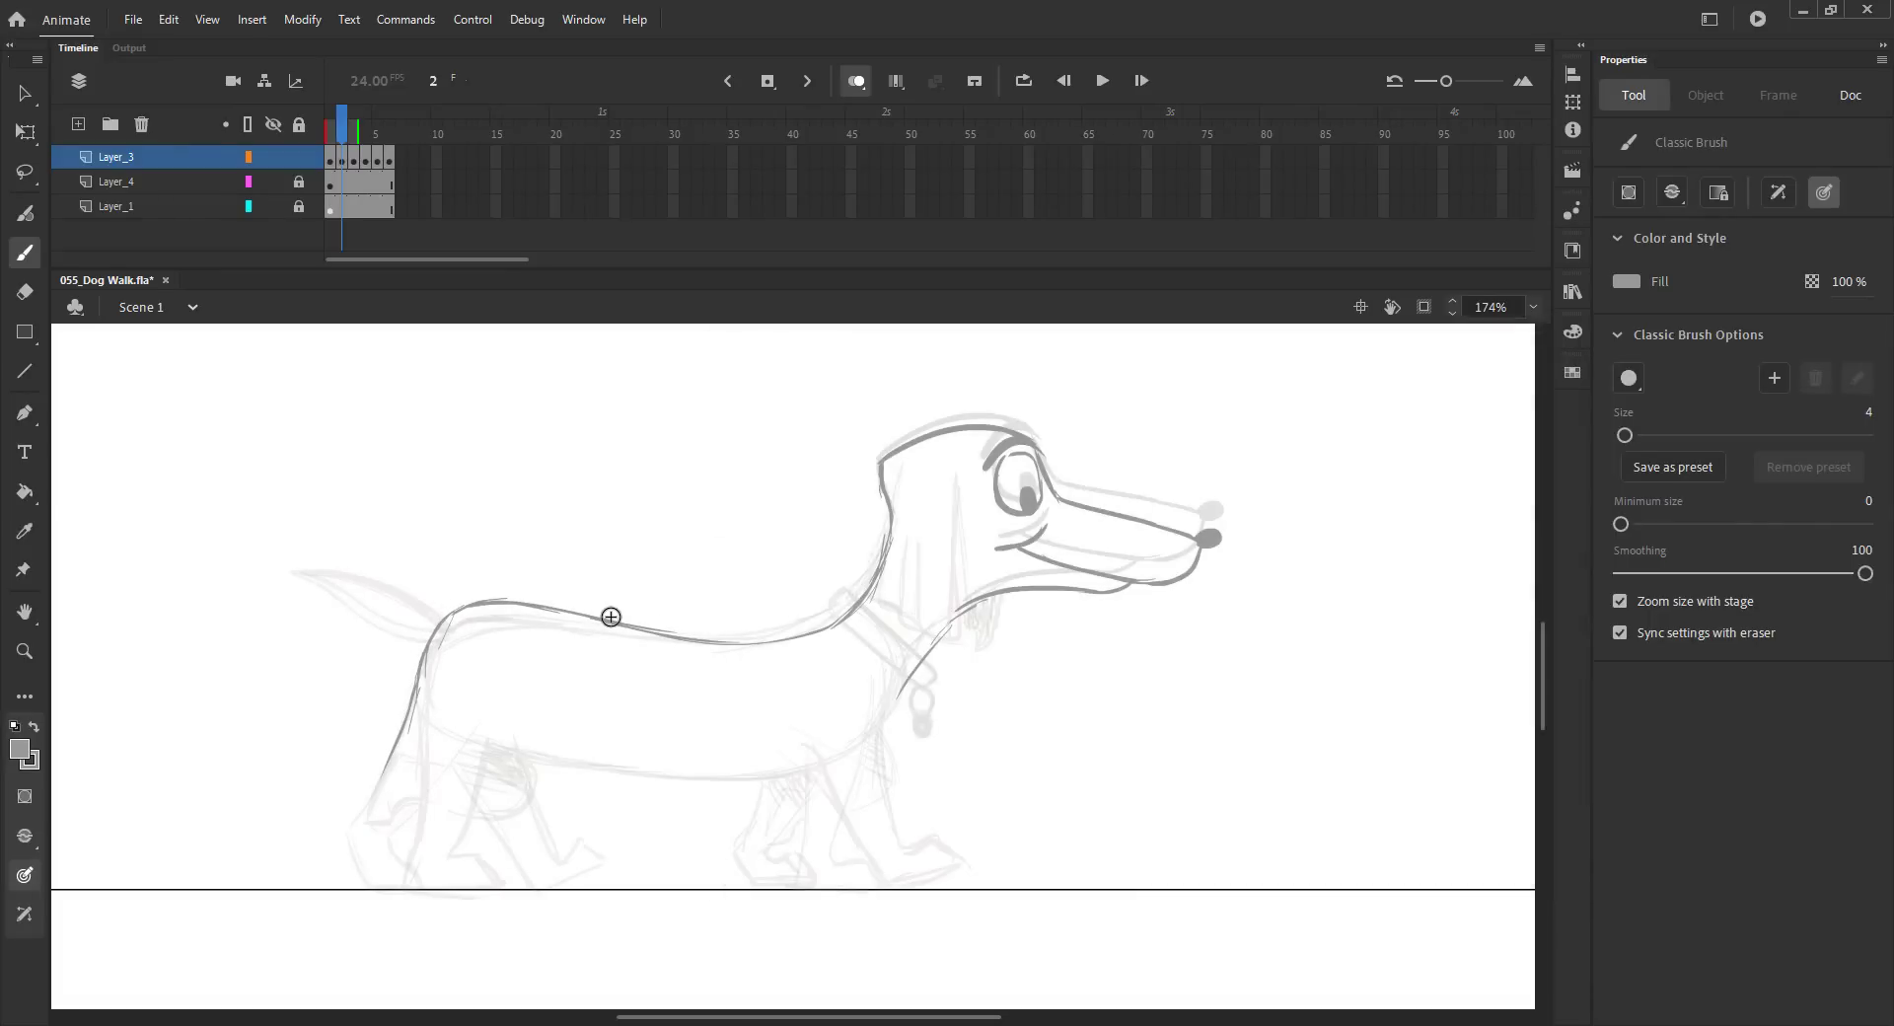
pyautogui.hotkey('ctrl', 's')
pyautogui.hotkey('ctrl', 'z')
pyautogui.hotkey('ctrl', 's')
# Step: Sketch the rear leg outline and the belly line on frame 2
pyautogui.moveTo(493, 711); pyautogui.dragTo(431, 841)
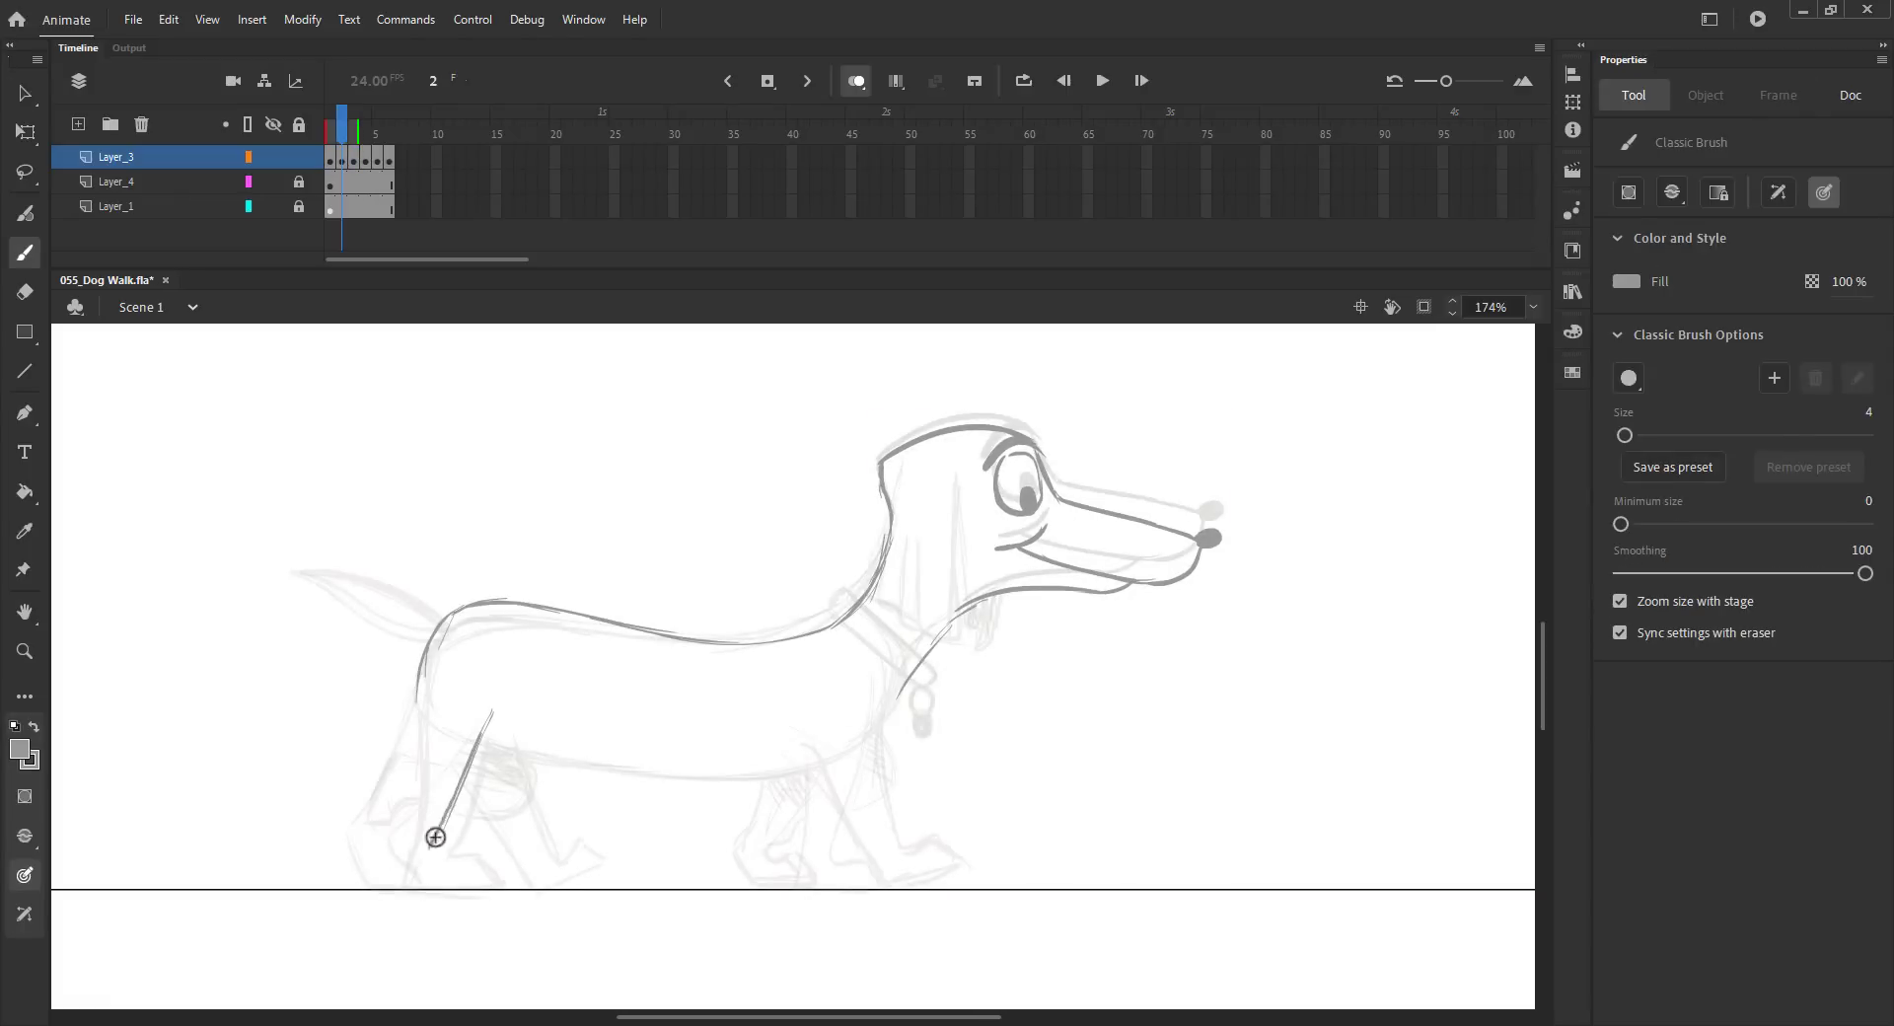
pyautogui.moveTo(419, 681)
pyautogui.mouseDown()
pyautogui.moveTo(381, 864)
pyautogui.moveTo(429, 893)
pyautogui.mouseUp()
pyautogui.press(',')
pyautogui.press('.')
pyautogui.moveTo(488, 726)
pyautogui.mouseDown()
pyautogui.moveTo(732, 780)
pyautogui.moveTo(810, 759)
pyautogui.moveTo(890, 829)
pyautogui.mouseUp()
pyautogui.hotkey('ctrl', 's')
# Step: Sketch the lifted front leg and begin the rear leg shape on frame 2
pyautogui.moveTo(899, 692); pyautogui.dragTo(873, 732)
pyautogui.moveTo(895, 690); pyautogui.dragTo(883, 812)
pyautogui.moveTo(815, 744)
pyautogui.mouseDown()
pyautogui.moveTo(850, 790)
pyautogui.moveTo(848, 879)
pyautogui.moveTo(899, 878)
pyautogui.mouseUp()
pyautogui.moveTo(735, 784)
pyautogui.mouseDown()
pyautogui.moveTo(830, 782)
pyautogui.moveTo(738, 842)
pyautogui.moveTo(848, 818)
pyautogui.mouseUp()
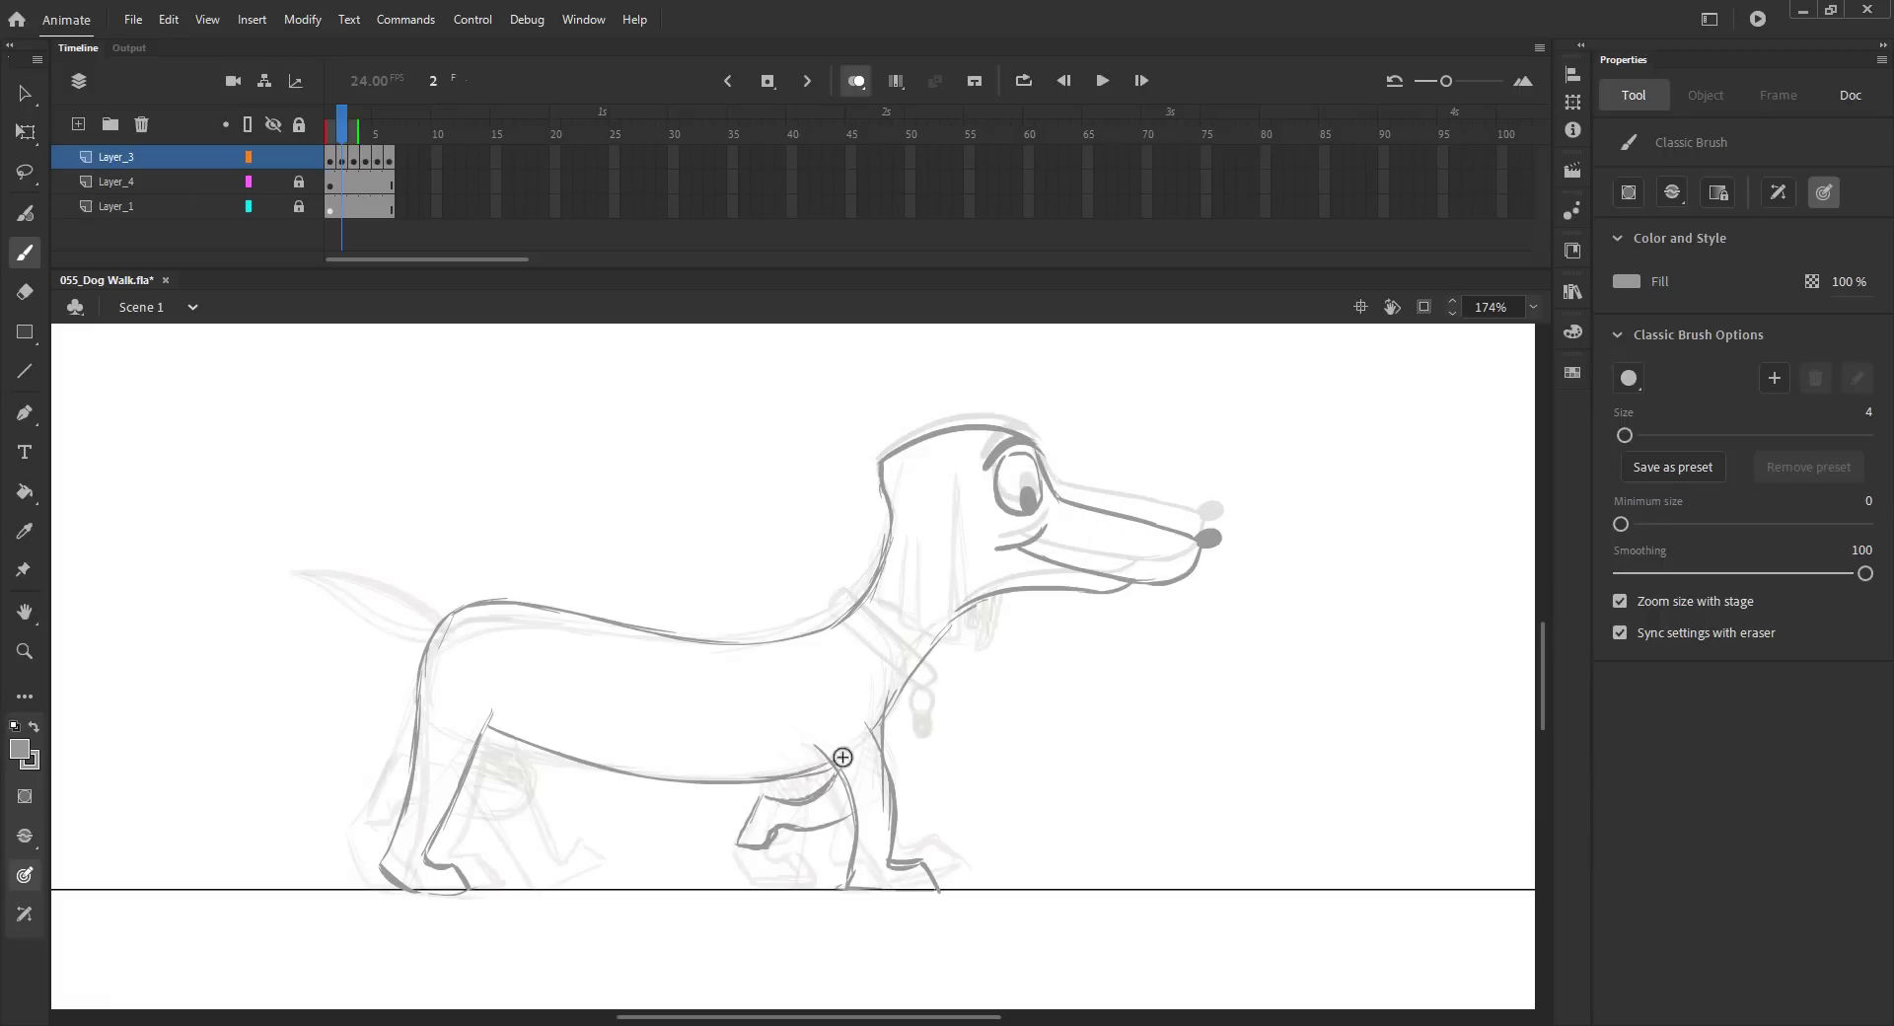
pyautogui.hotkey('ctrl', 'z')
pyautogui.hotkey('ctrl', 'z')
pyautogui.hotkey('ctrl', 'z')
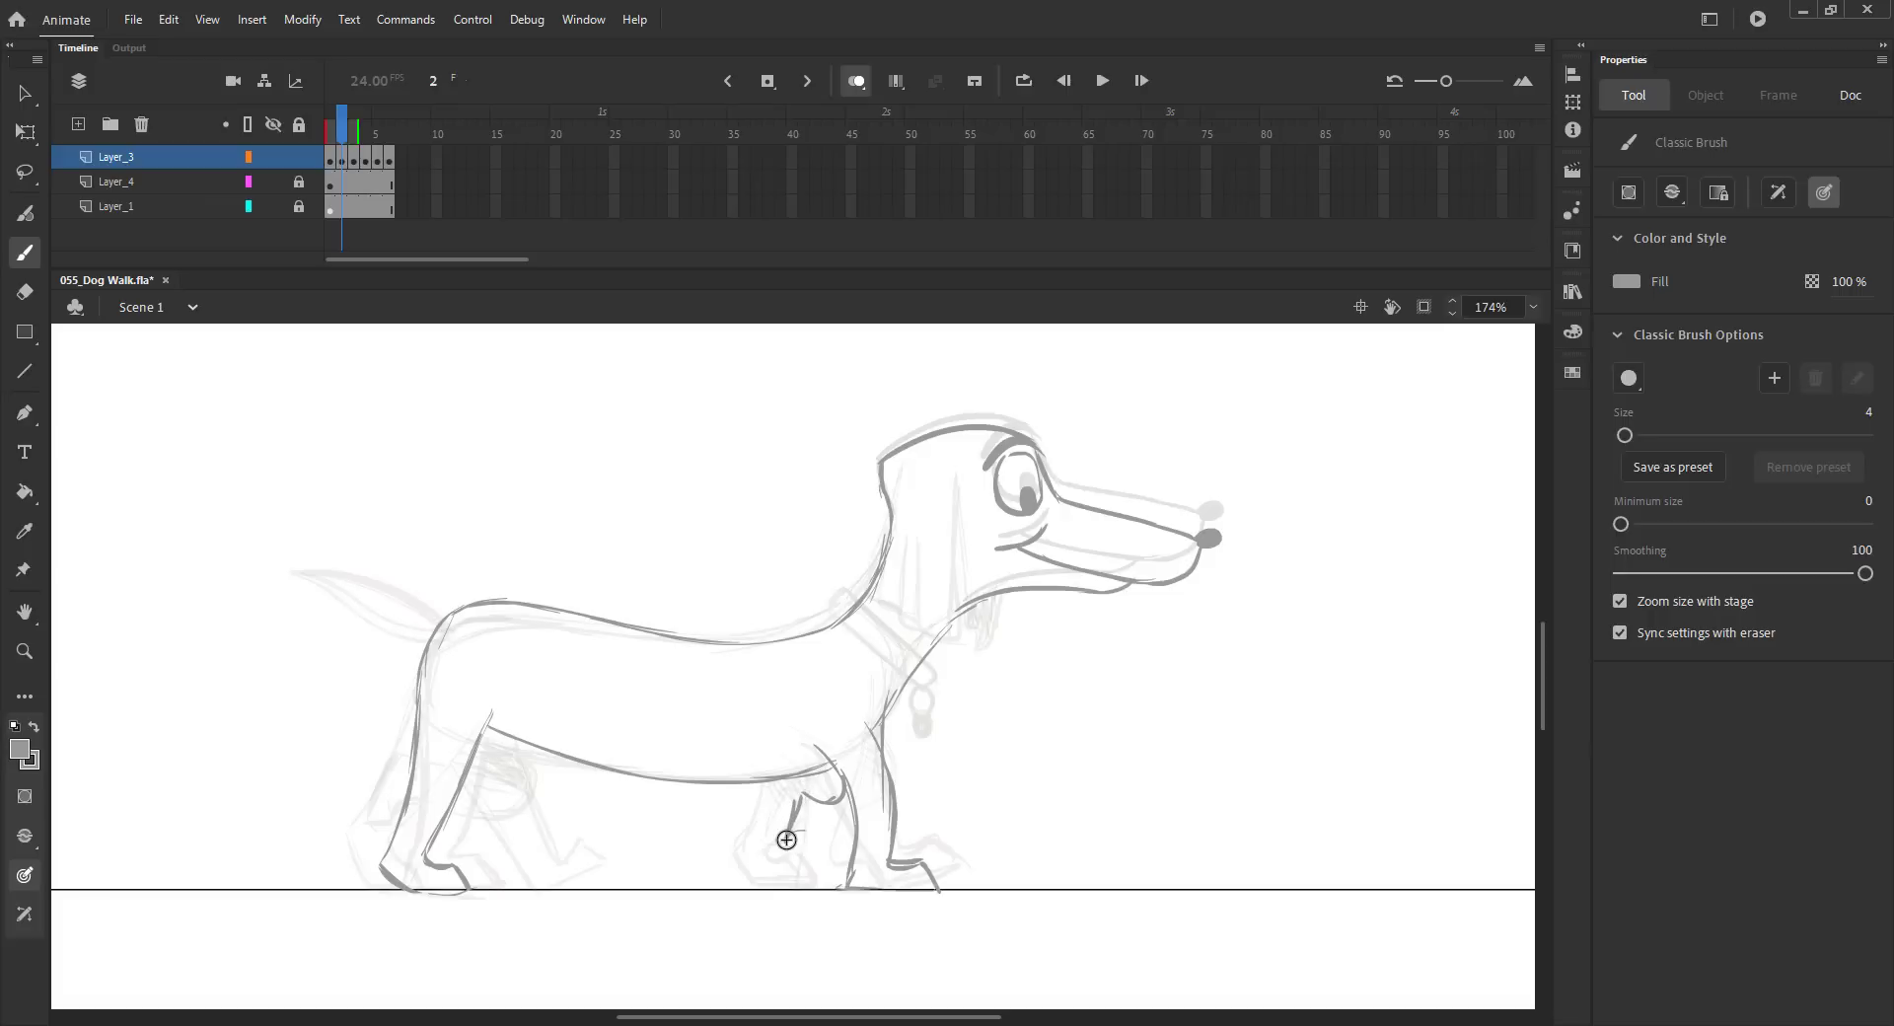
pyautogui.moveTo(849, 821); pyautogui.dragTo(822, 826)
pyautogui.moveTo(545, 743); pyautogui.dragTo(570, 781)
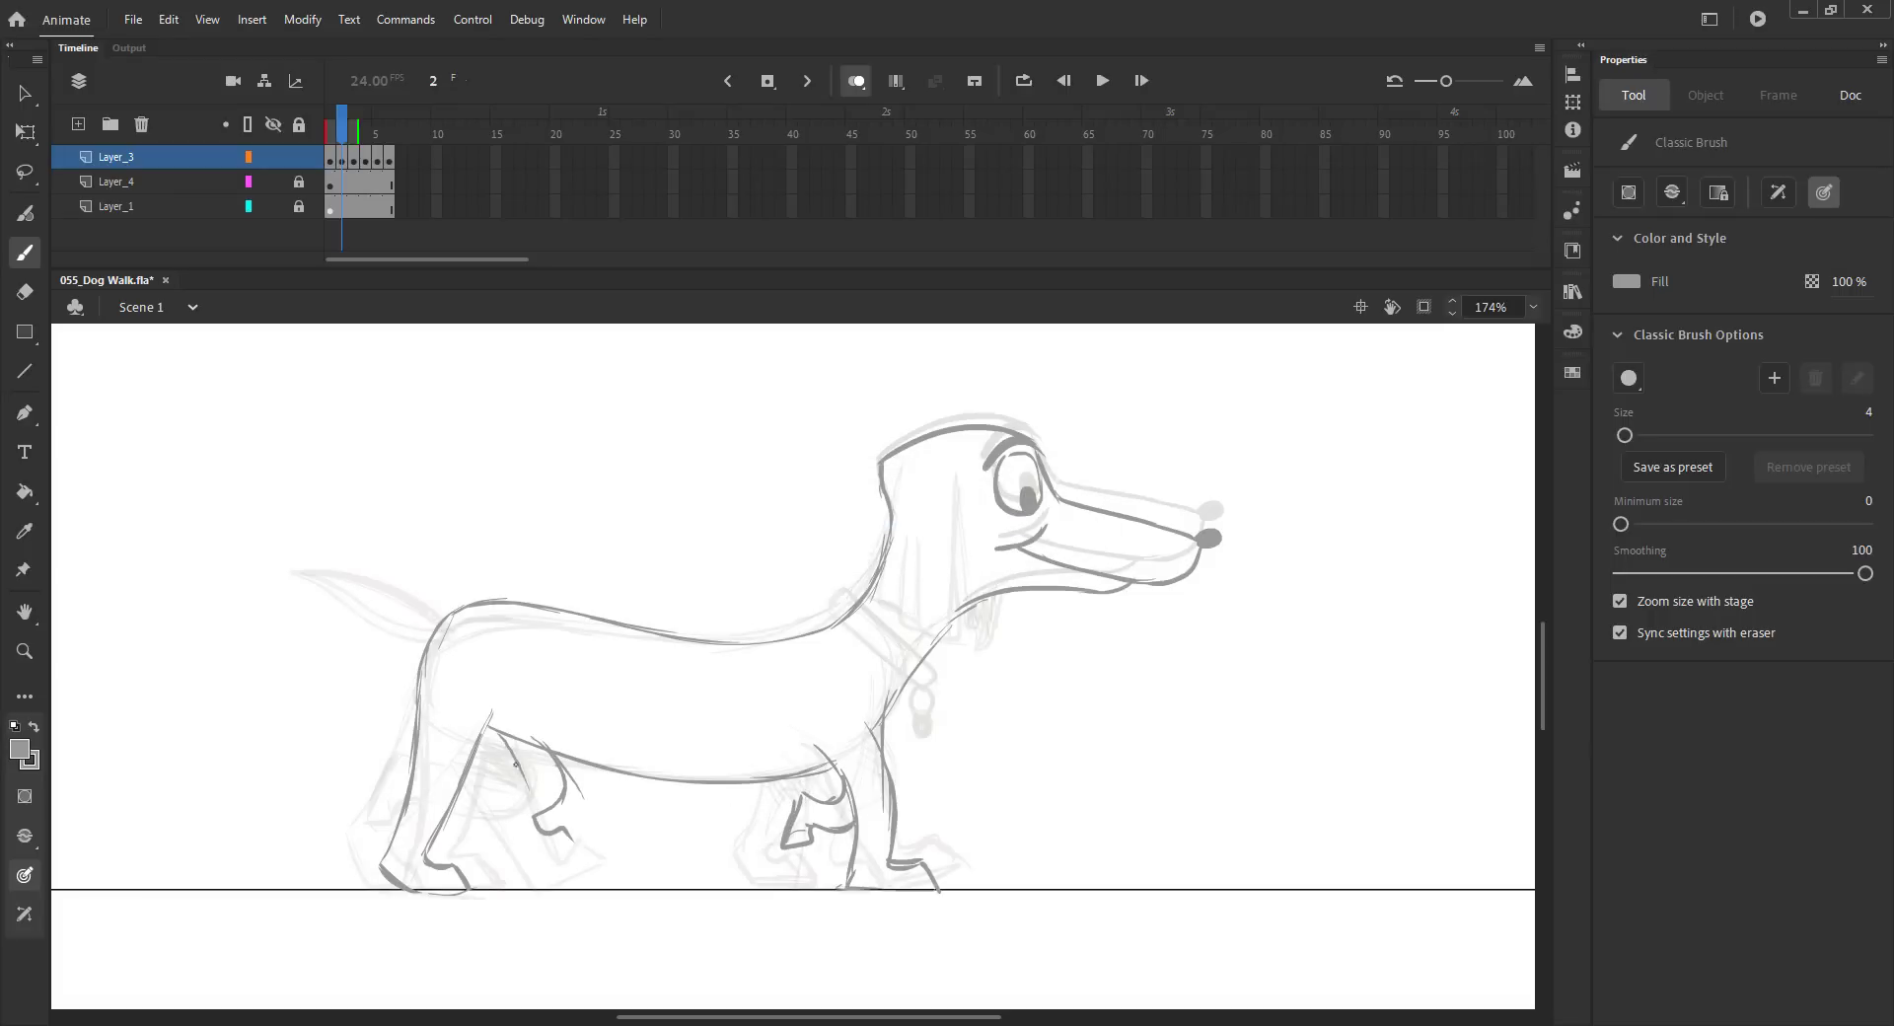
# Step: Undo the latest leg strokes and redraw the rear leg on frame 2 while comparing neighbouring frames
pyautogui.press(',')
pyautogui.press('.')
pyautogui.press(',')
pyautogui.press('.')
pyautogui.press(',')
pyautogui.press('.')
pyautogui.hotkey('ctrl', 'z')
pyautogui.hotkey('ctrl', 'z')
pyautogui.hotkey('ctrl', 'z')
pyautogui.hotkey('ctrl', 'z')
pyautogui.hotkey('ctrl', 'z')
pyautogui.hotkey('ctrl', 'z')
pyautogui.moveTo(475, 752); pyautogui.dragTo(512, 816)
pyautogui.moveTo(539, 754)
pyautogui.mouseDown()
pyautogui.moveTo(545, 826)
pyautogui.moveTo(507, 819)
pyautogui.mouseUp()
pyautogui.hotkey('ctrl', 'z')
pyautogui.press('b')
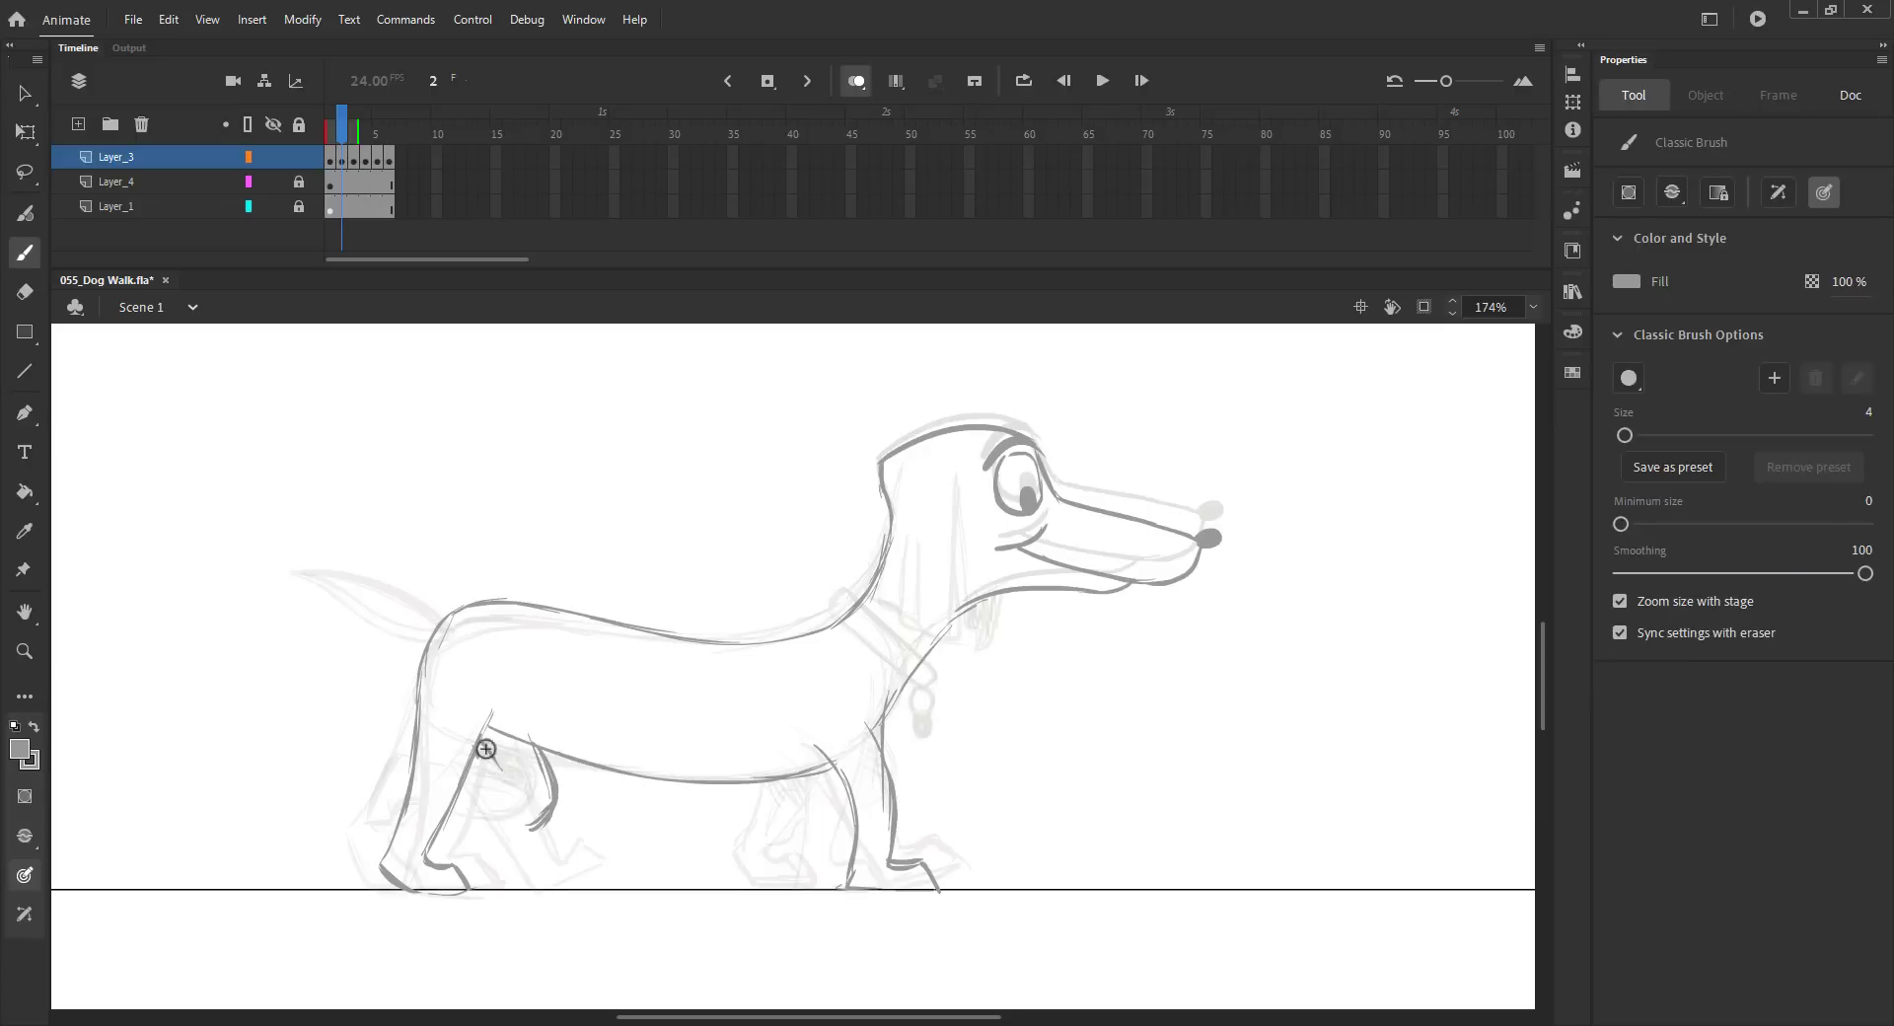
# Step: Draw the far hind leg on frame 2, checking it against the neighbouring frames
pyautogui.moveTo(475, 825); pyautogui.dragTo(509, 853)
pyautogui.moveTo(497, 833); pyautogui.dragTo(536, 870)
pyautogui.press('.')
pyautogui.press(',')
pyautogui.press(',')
pyautogui.press('.')
pyautogui.press(',')
pyautogui.press('.')
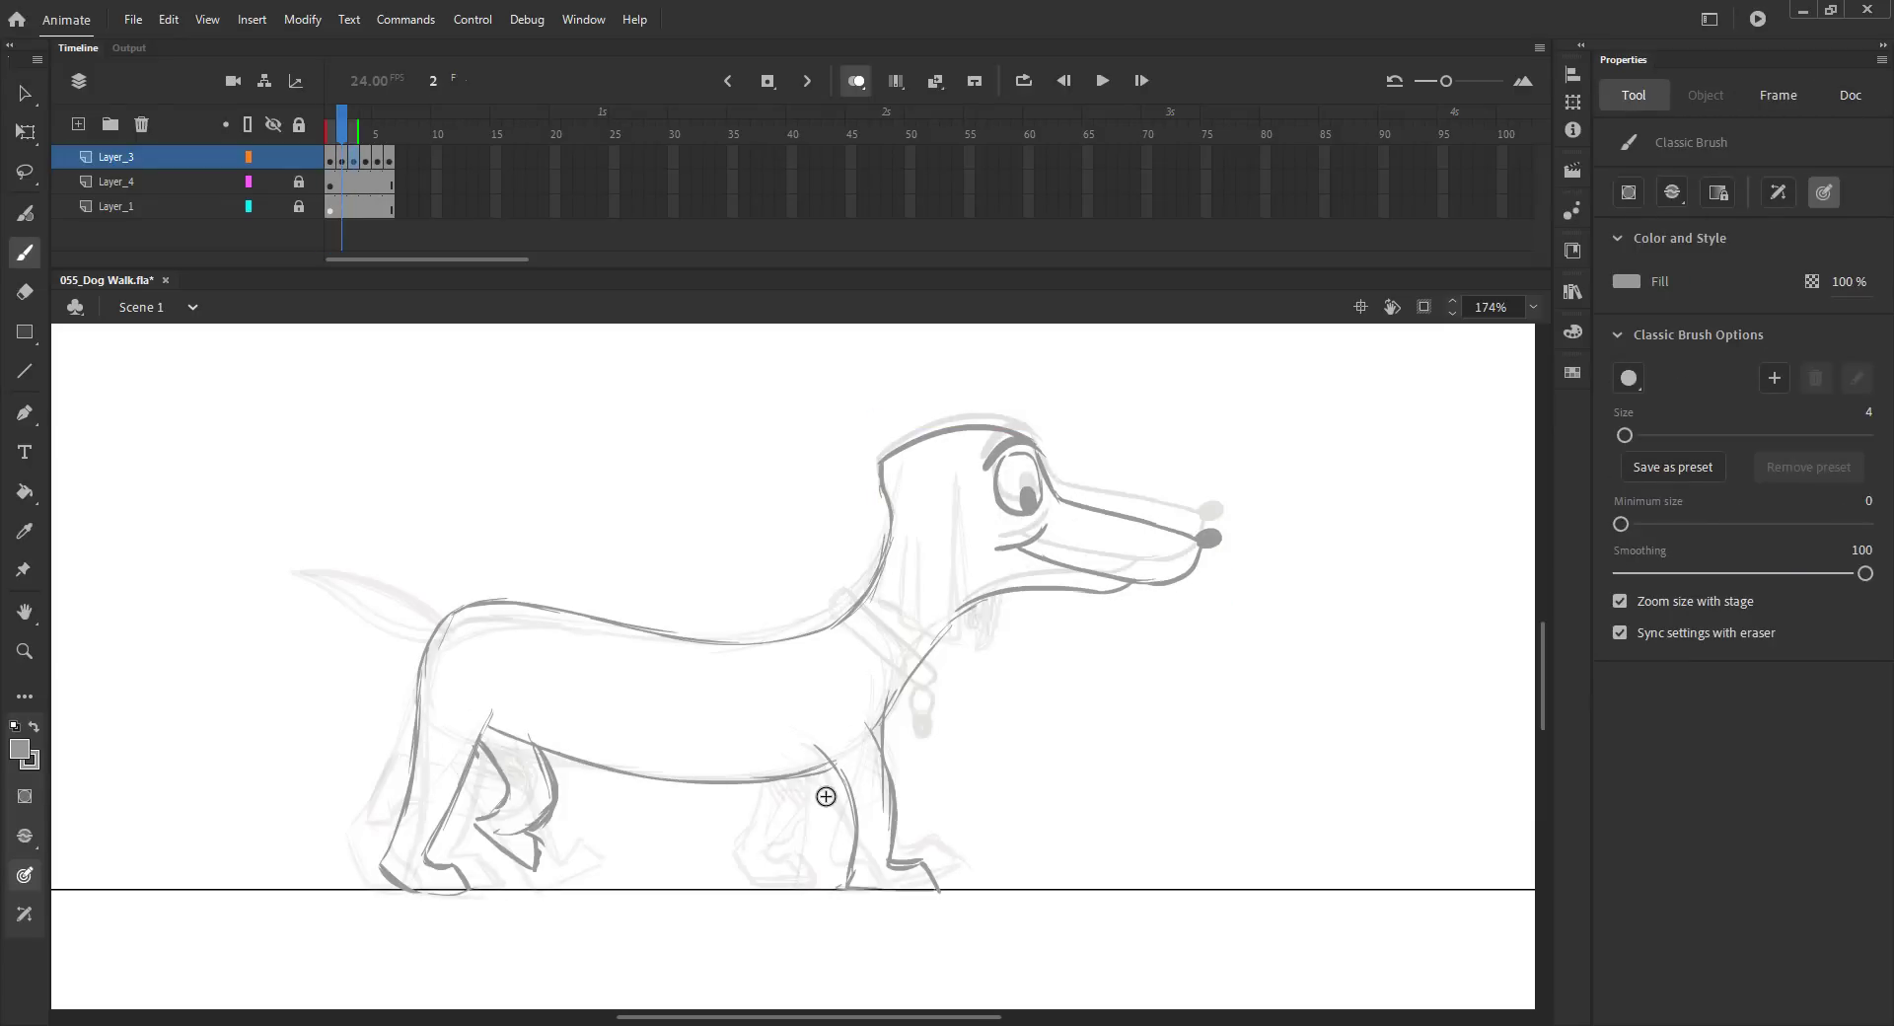
# Step: Draw the lifted front leg under the chest on frame 2
pyautogui.moveTo(795, 773)
pyautogui.mouseDown()
pyautogui.moveTo(734, 852)
pyautogui.moveTo(867, 821)
pyautogui.mouseUp()
pyautogui.press(',')
pyautogui.press('.')
pyautogui.press(',')
pyautogui.press('.')
# Step: Add hatching and detail lines to the hind legs on frame 2
pyautogui.moveTo(515, 732)
pyautogui.mouseDown()
pyautogui.moveTo(534, 757)
pyautogui.moveTo(497, 837)
pyautogui.mouseUp()
pyautogui.moveTo(497, 813); pyautogui.dragTo(474, 842)
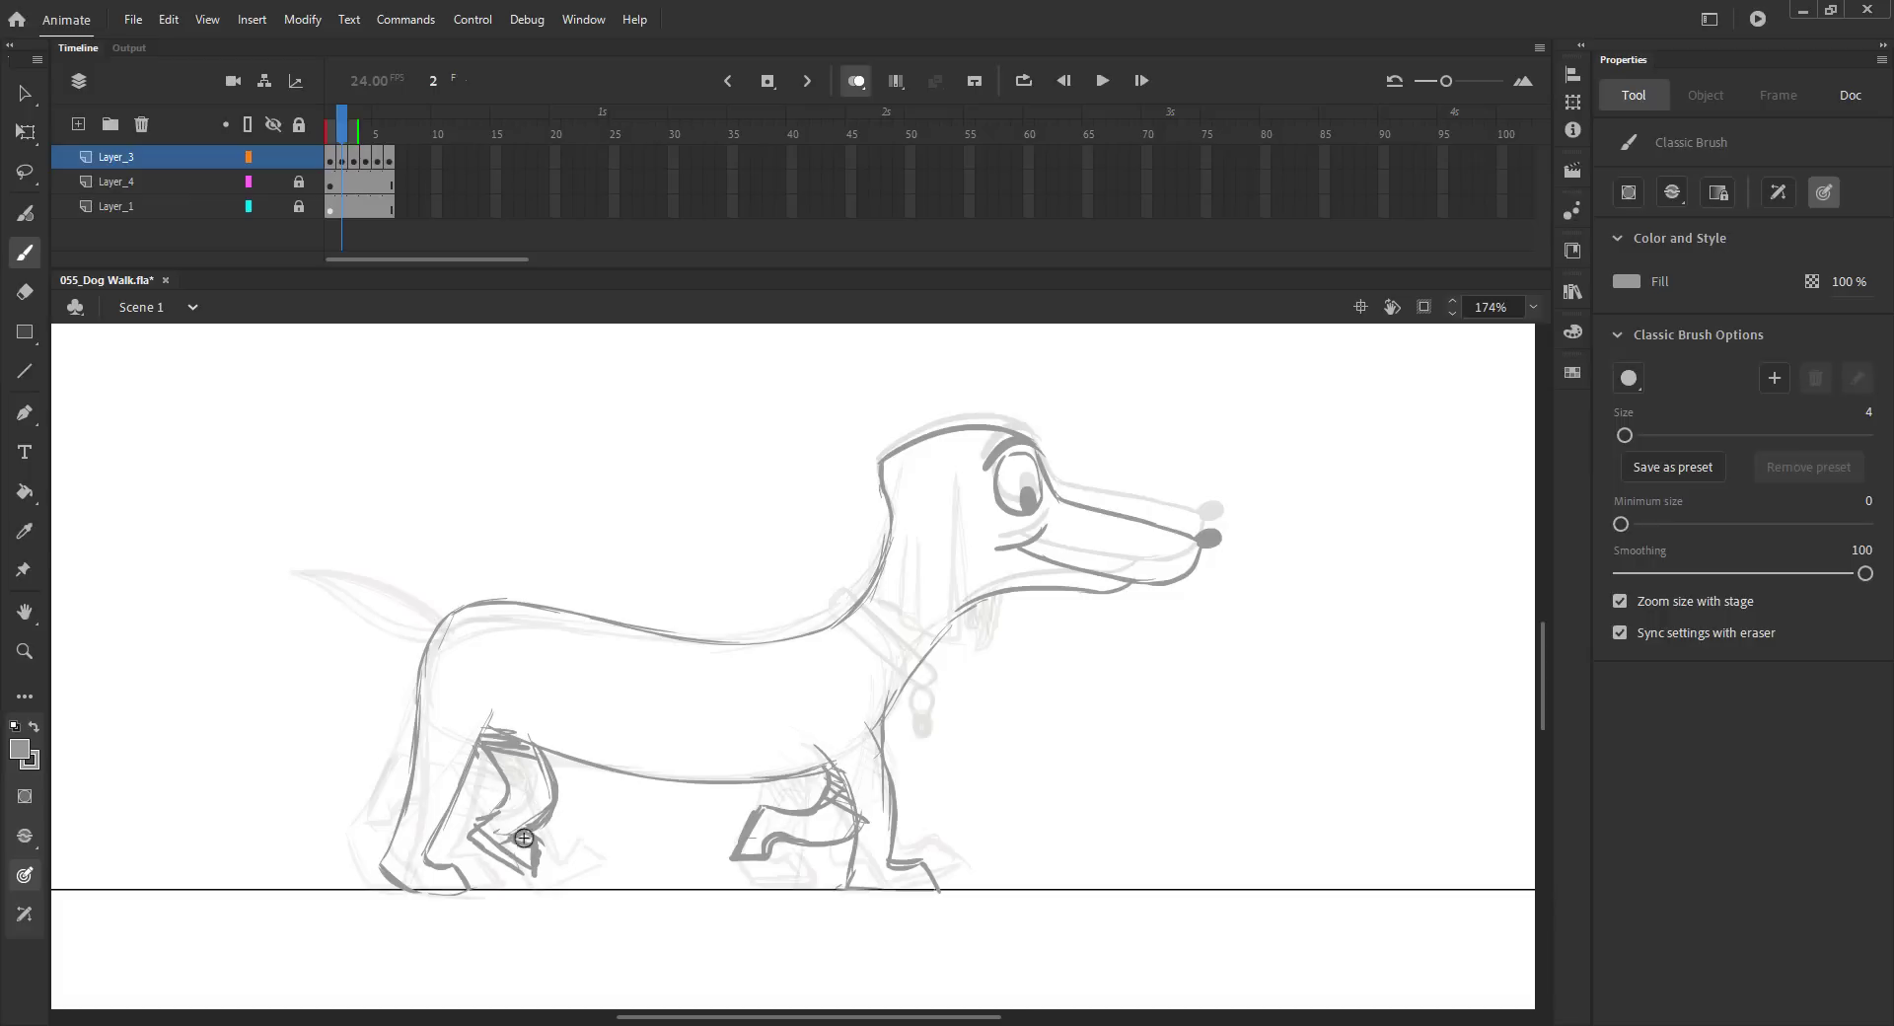
pyautogui.moveTo(496, 760); pyautogui.dragTo(549, 788)
pyautogui.hotkey('ctrl', 's')
# Step: Draw the tail curving up from the rump on frame 2
pyautogui.press(',')
pyautogui.press('.')
pyautogui.press('.')
pyautogui.moveTo(293, 572)
pyautogui.mouseDown()
pyautogui.moveTo(356, 562)
pyautogui.moveTo(434, 602)
pyautogui.mouseUp()
pyautogui.hotkey('ctrl', 's')
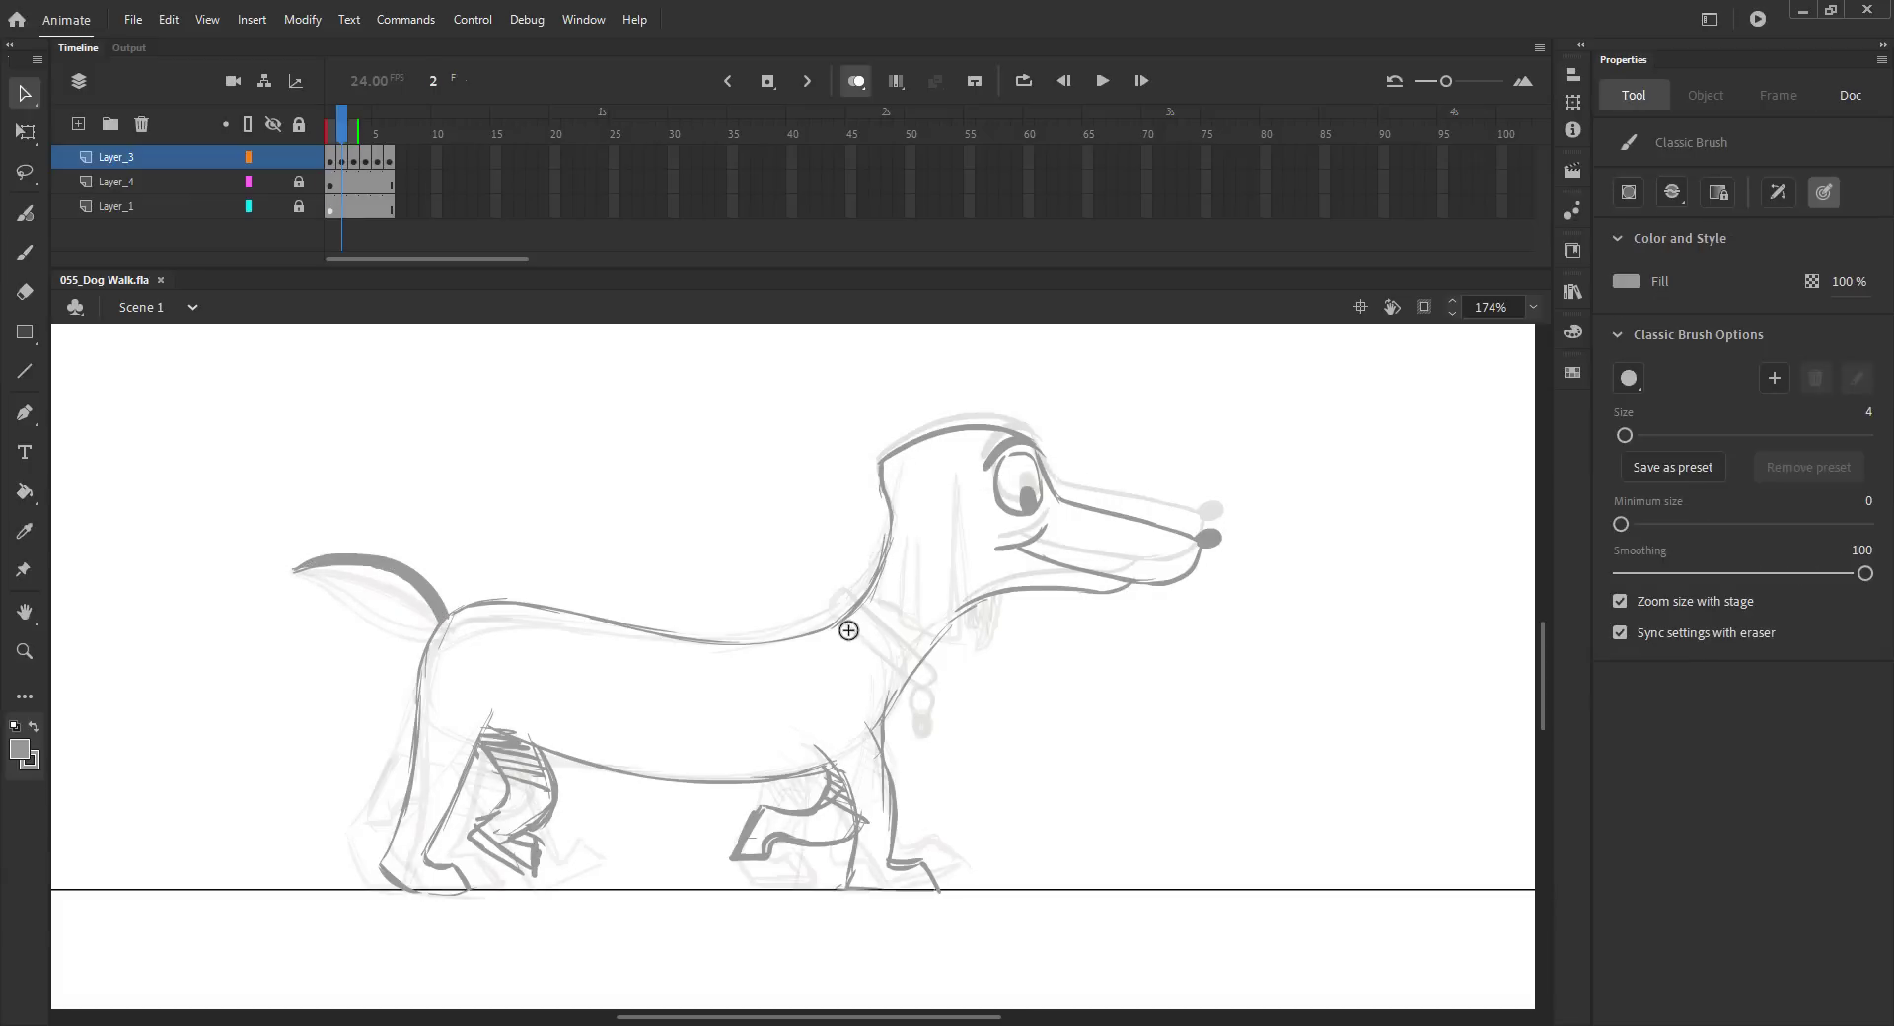
# Step: Draw the collar around the neck and its hanging tag on frame 2
pyautogui.press('b')
pyautogui.moveTo(851, 597); pyautogui.dragTo(839, 614)
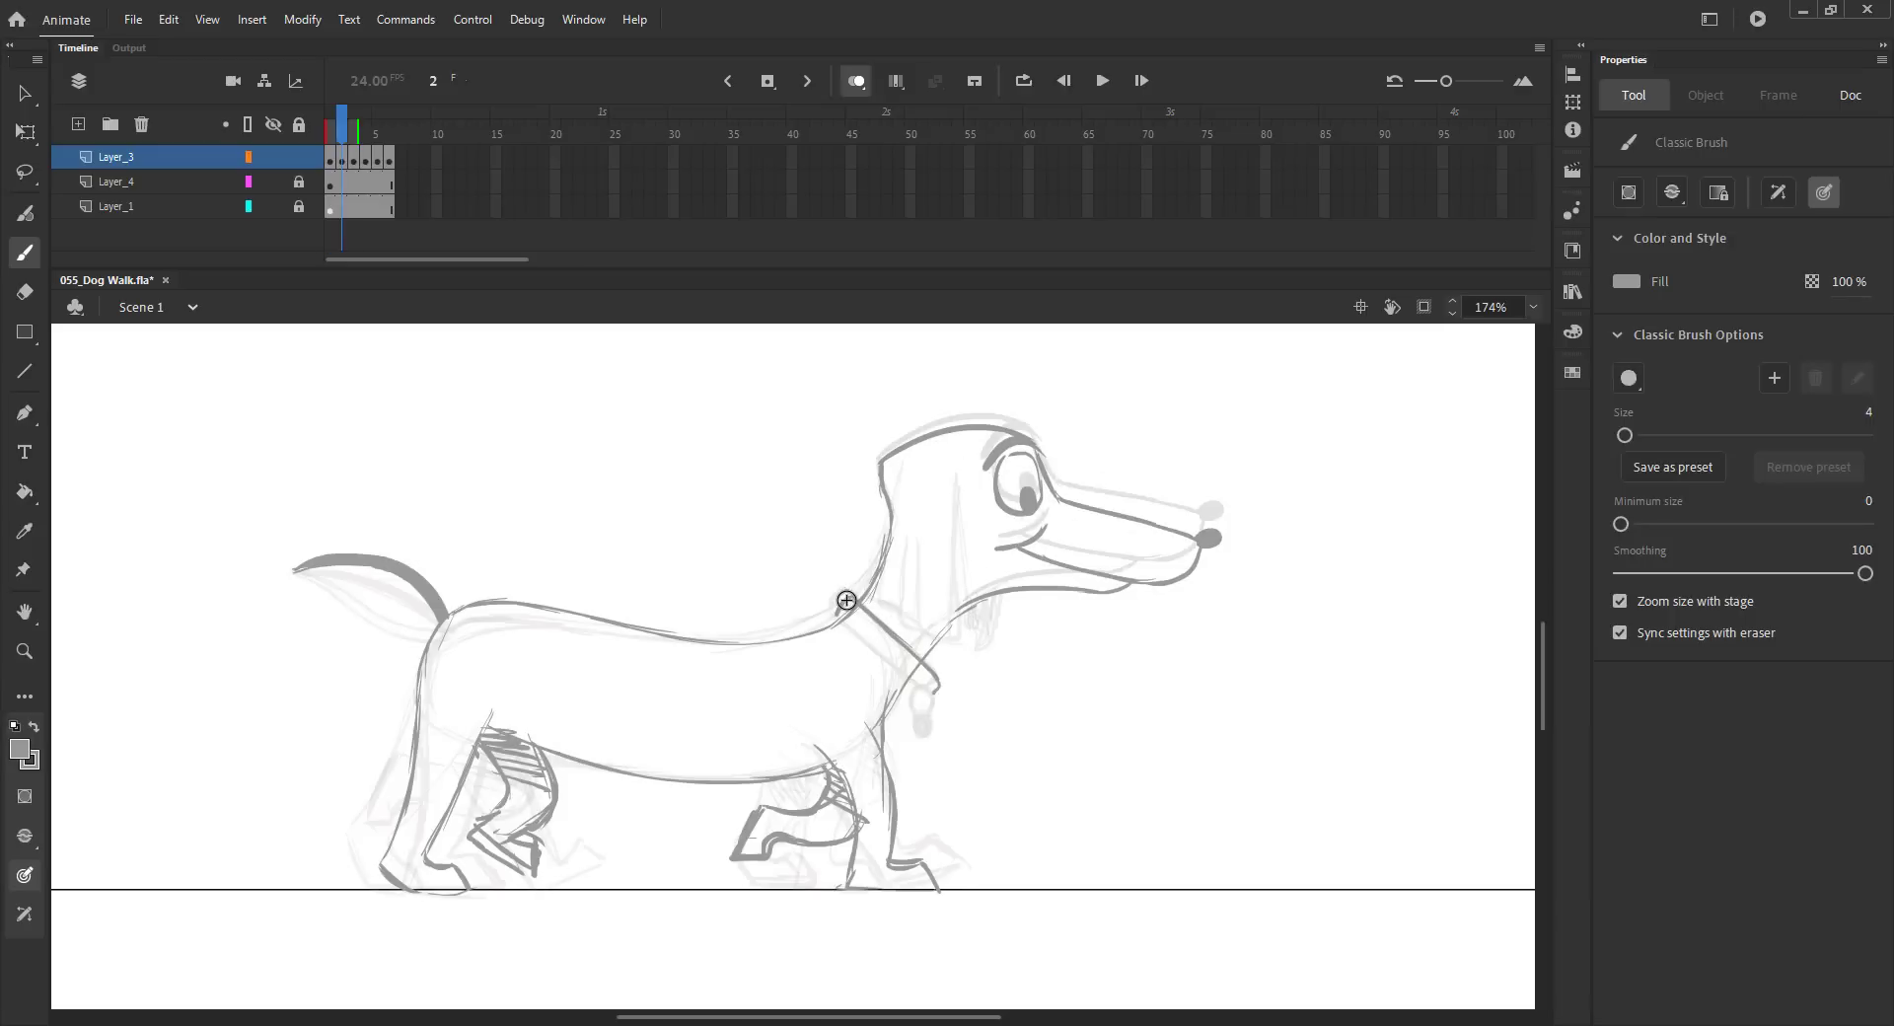
pyautogui.moveTo(933, 719); pyautogui.dragTo(934, 740)
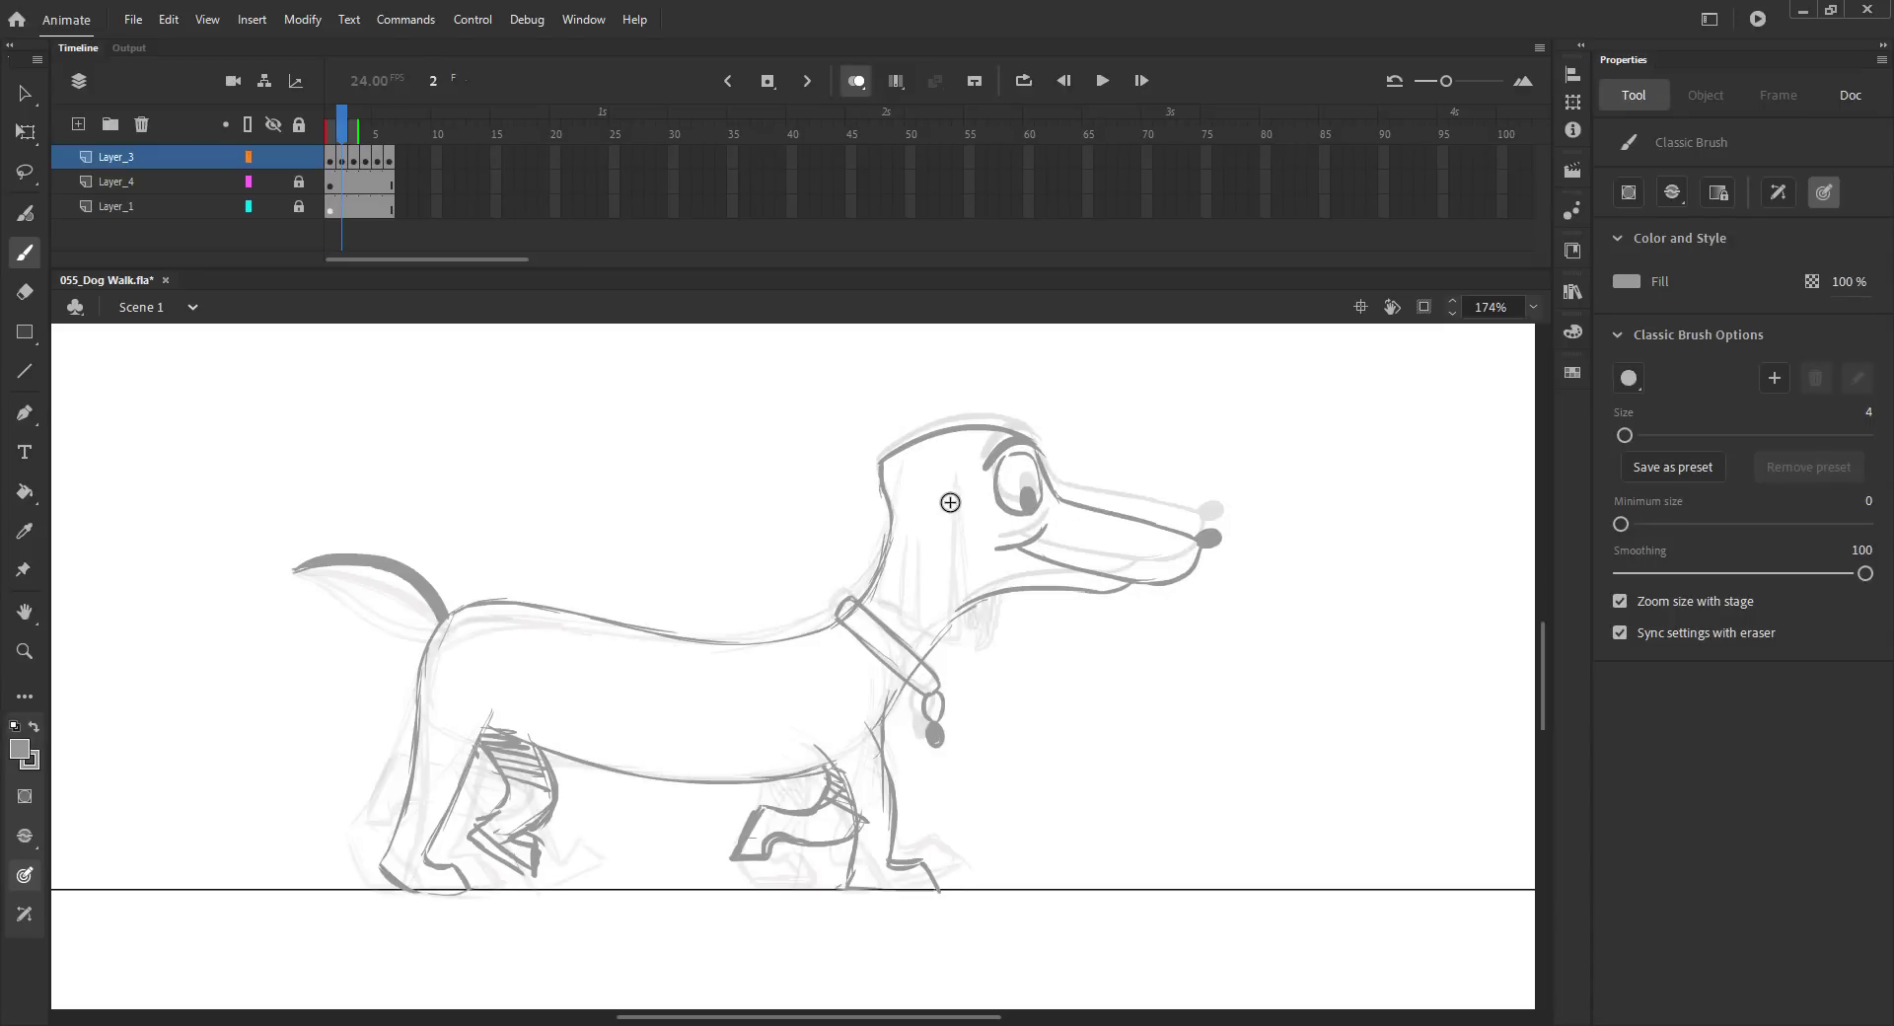
# Step: Sketch the long ear hanging down from the head on frame 2
pyautogui.moveTo(955, 480); pyautogui.dragTo(942, 599)
pyautogui.moveTo(895, 464); pyautogui.dragTo(855, 604)
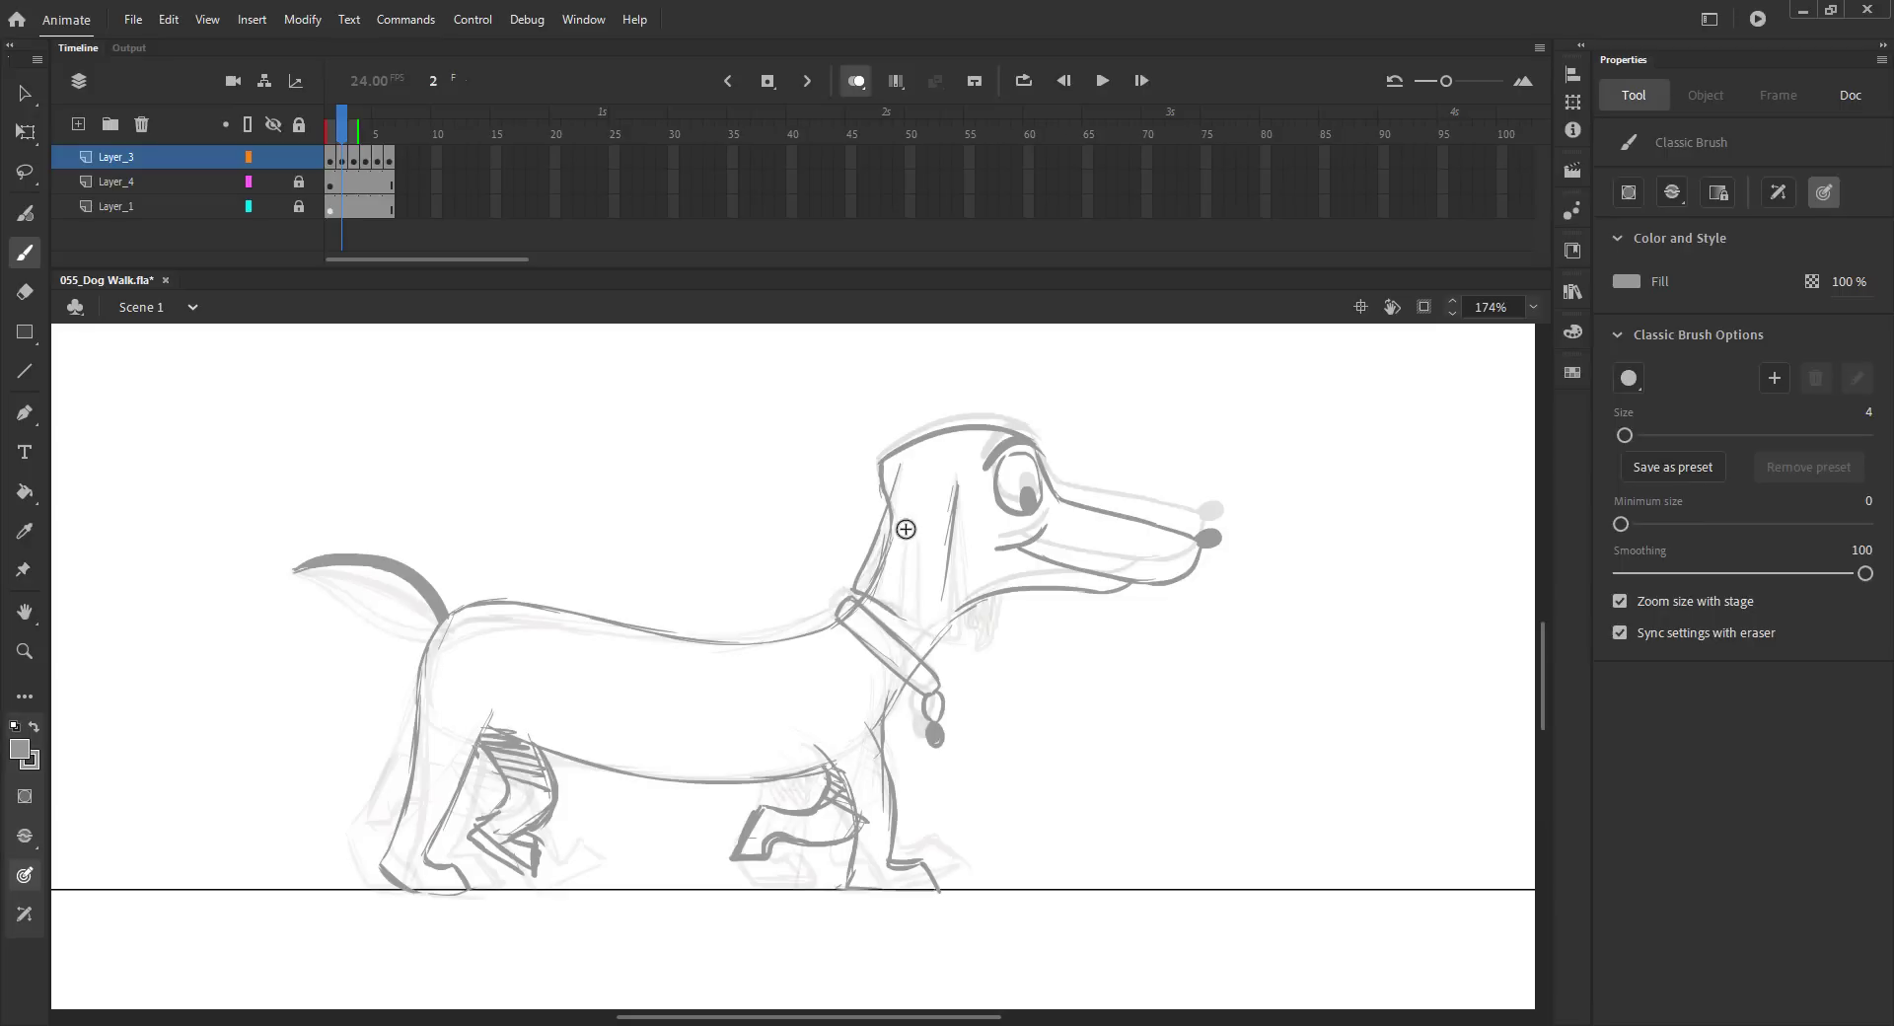
pyautogui.press(',')
pyautogui.press('.')
pyautogui.press('.')
pyautogui.press(',')
pyautogui.moveTo(904, 527); pyautogui.dragTo(898, 612)
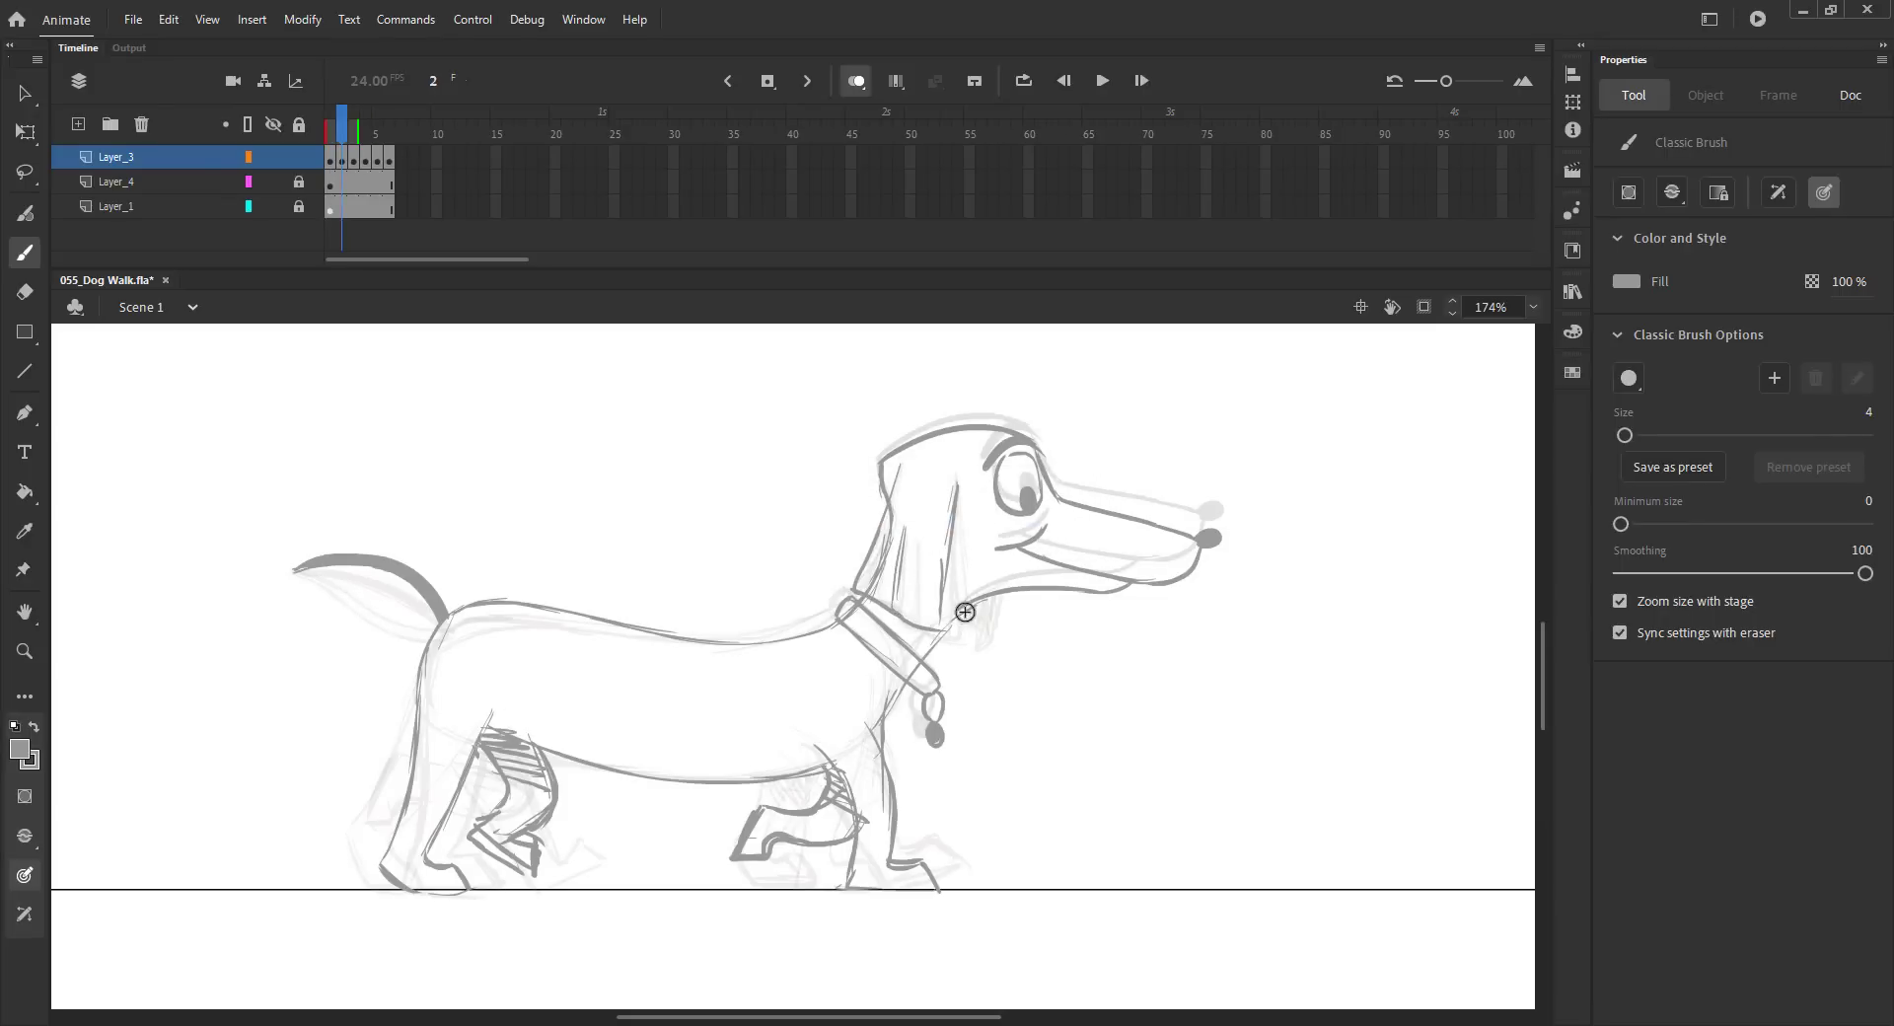
# Step: Copy the head from frame 5 and paste it in place on frame 6, zooming in on the dog
pyautogui.hotkey('ctrl', '2')
pyautogui.press('v')
pyautogui.hotkey('ctrl', 's')
pyautogui.hotkey('alt', 'shift', 'o')
pyautogui.moveTo(342, 130); pyautogui.dragTo(414, 148)
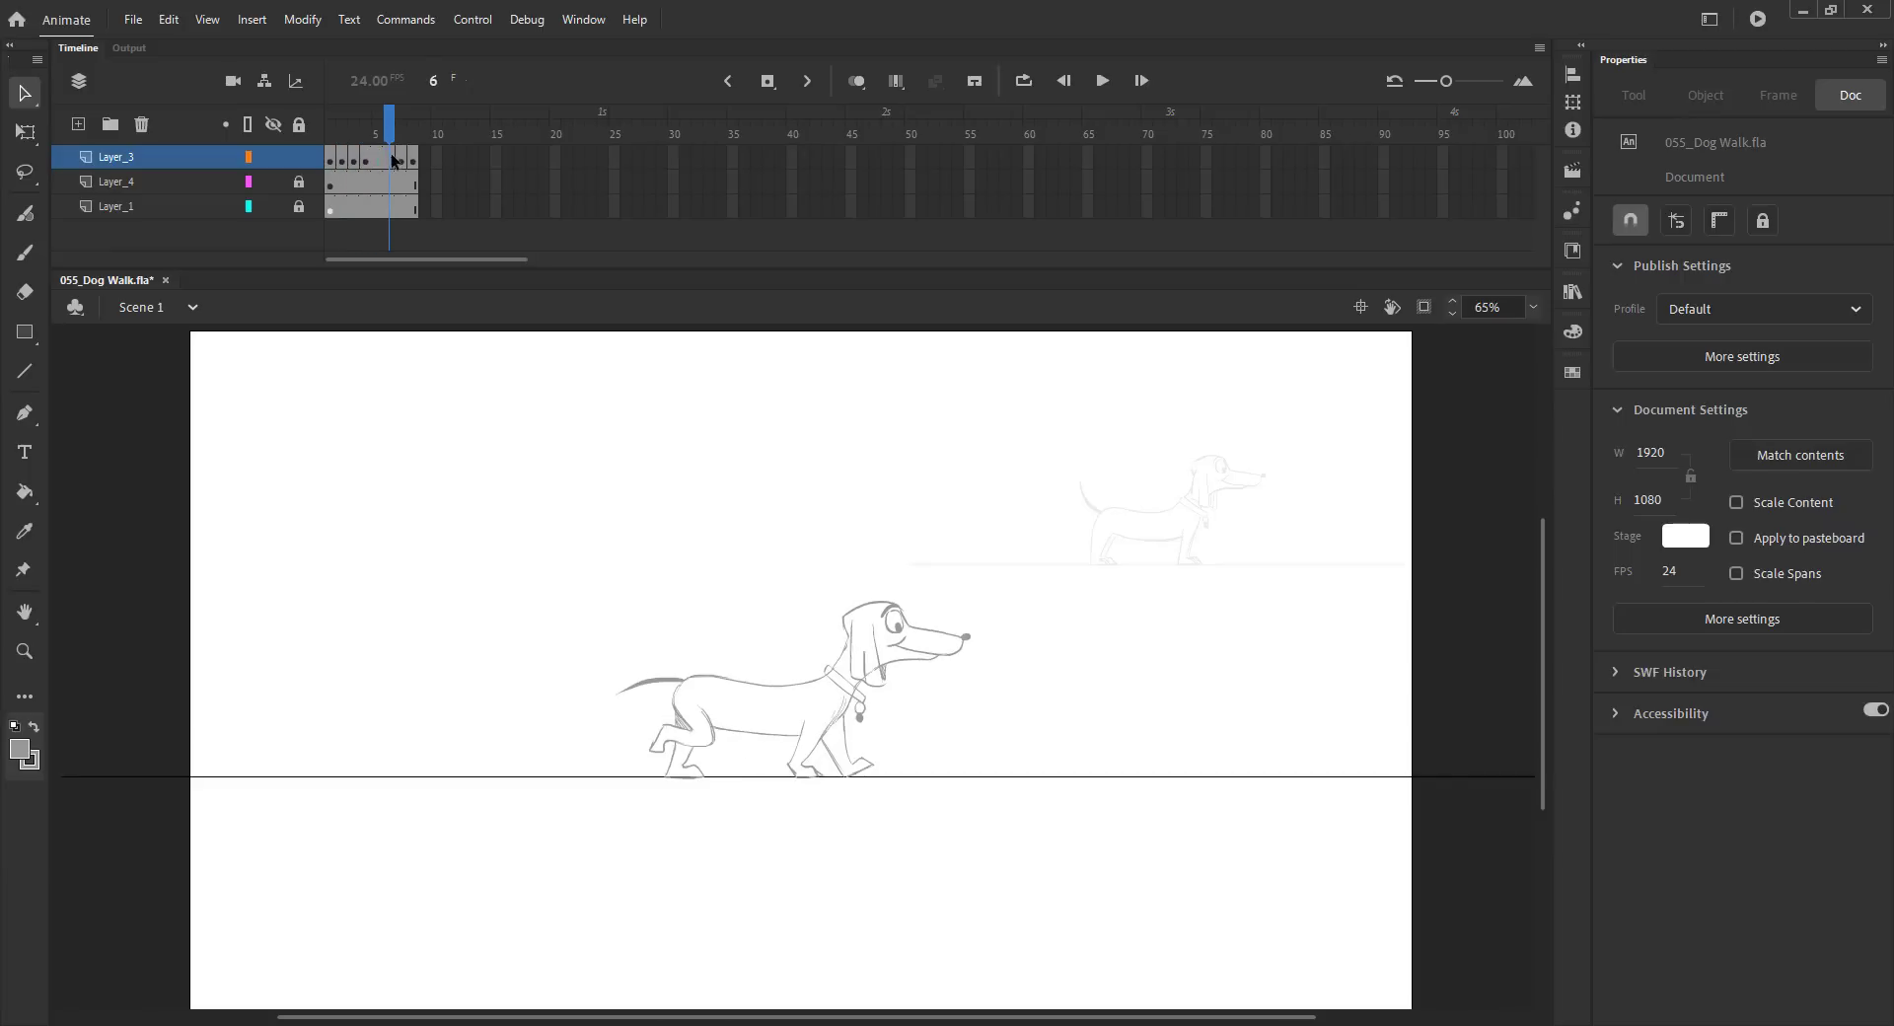
pyautogui.click(342, 161)
pyautogui.click(377, 160)
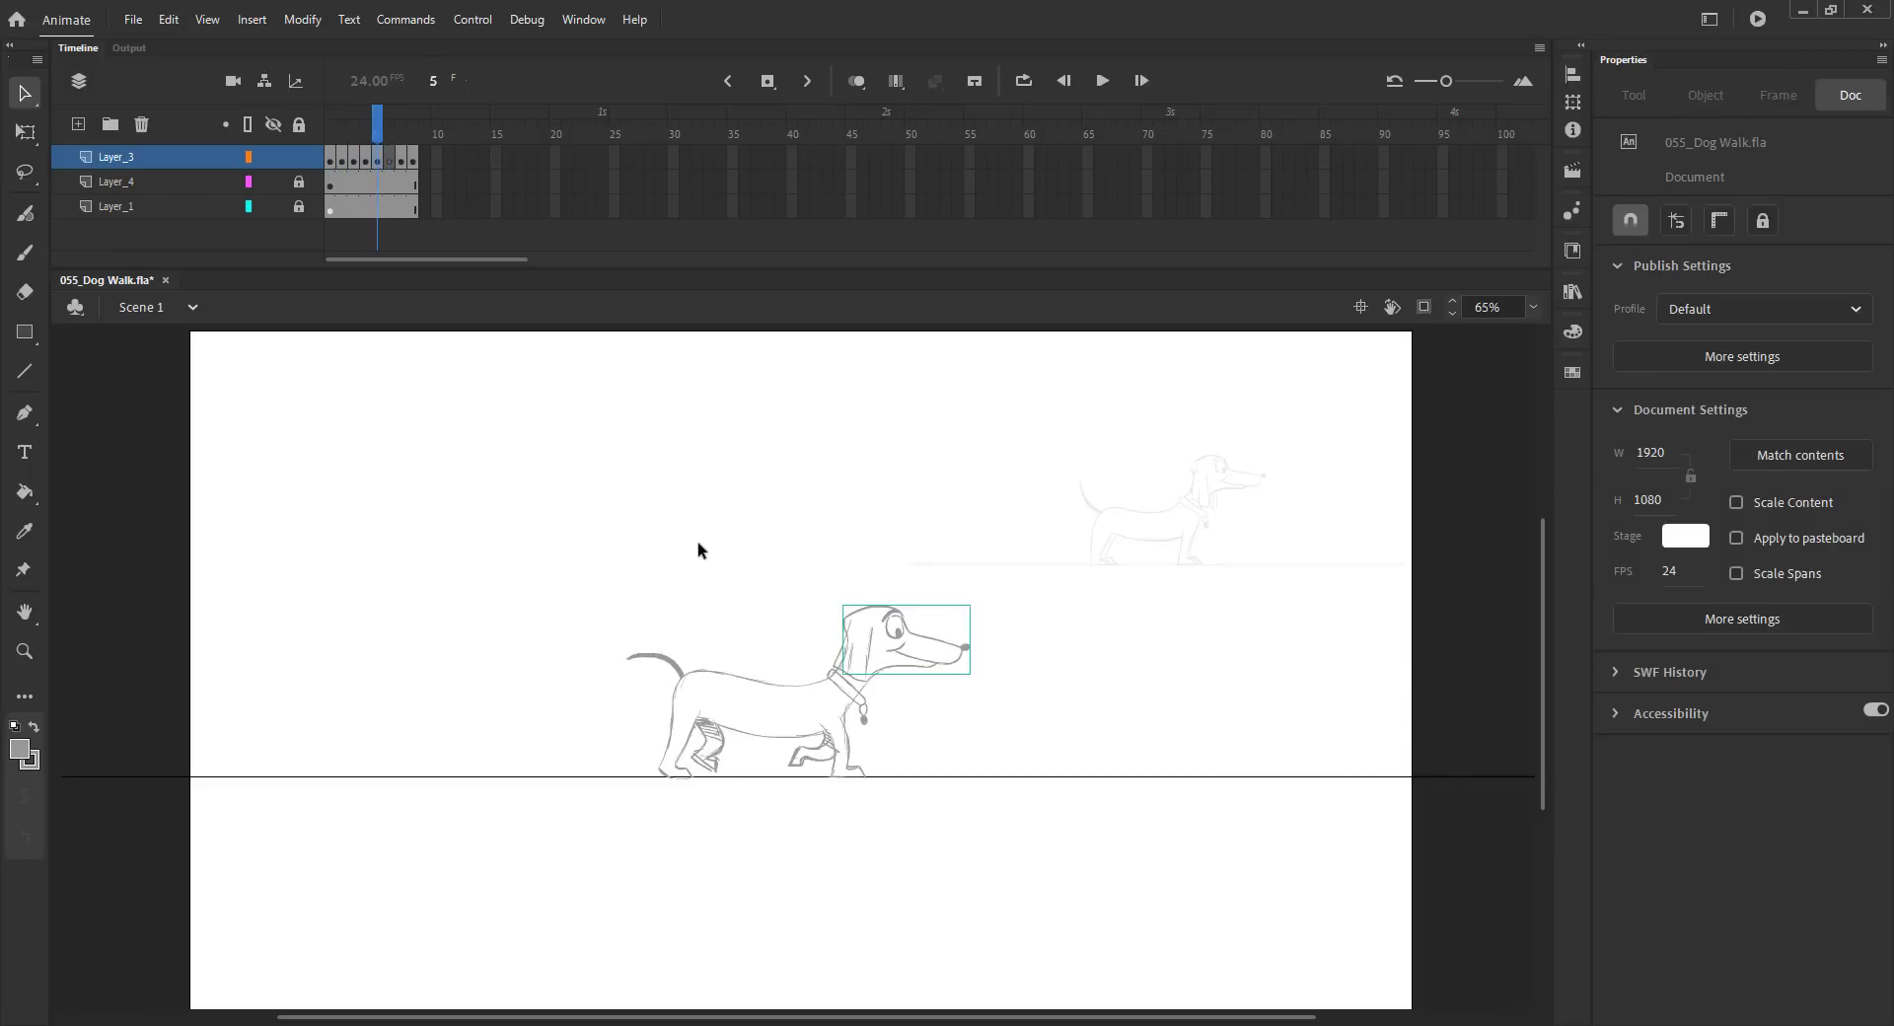
pyautogui.press('.')
pyautogui.hotkey('ctrl', 'shift', 'v')
pyautogui.hotkey('ctrl', 's')
pyautogui.click(855, 83)
pyautogui.press('z')
pyautogui.moveTo(631, 616); pyautogui.dragTo(900, 856)
pyautogui.moveTo(807, 742); pyautogui.dragTo(834, 779)
# Step: Draw the front of the neck and the front legs on frame 6
pyautogui.press('b')
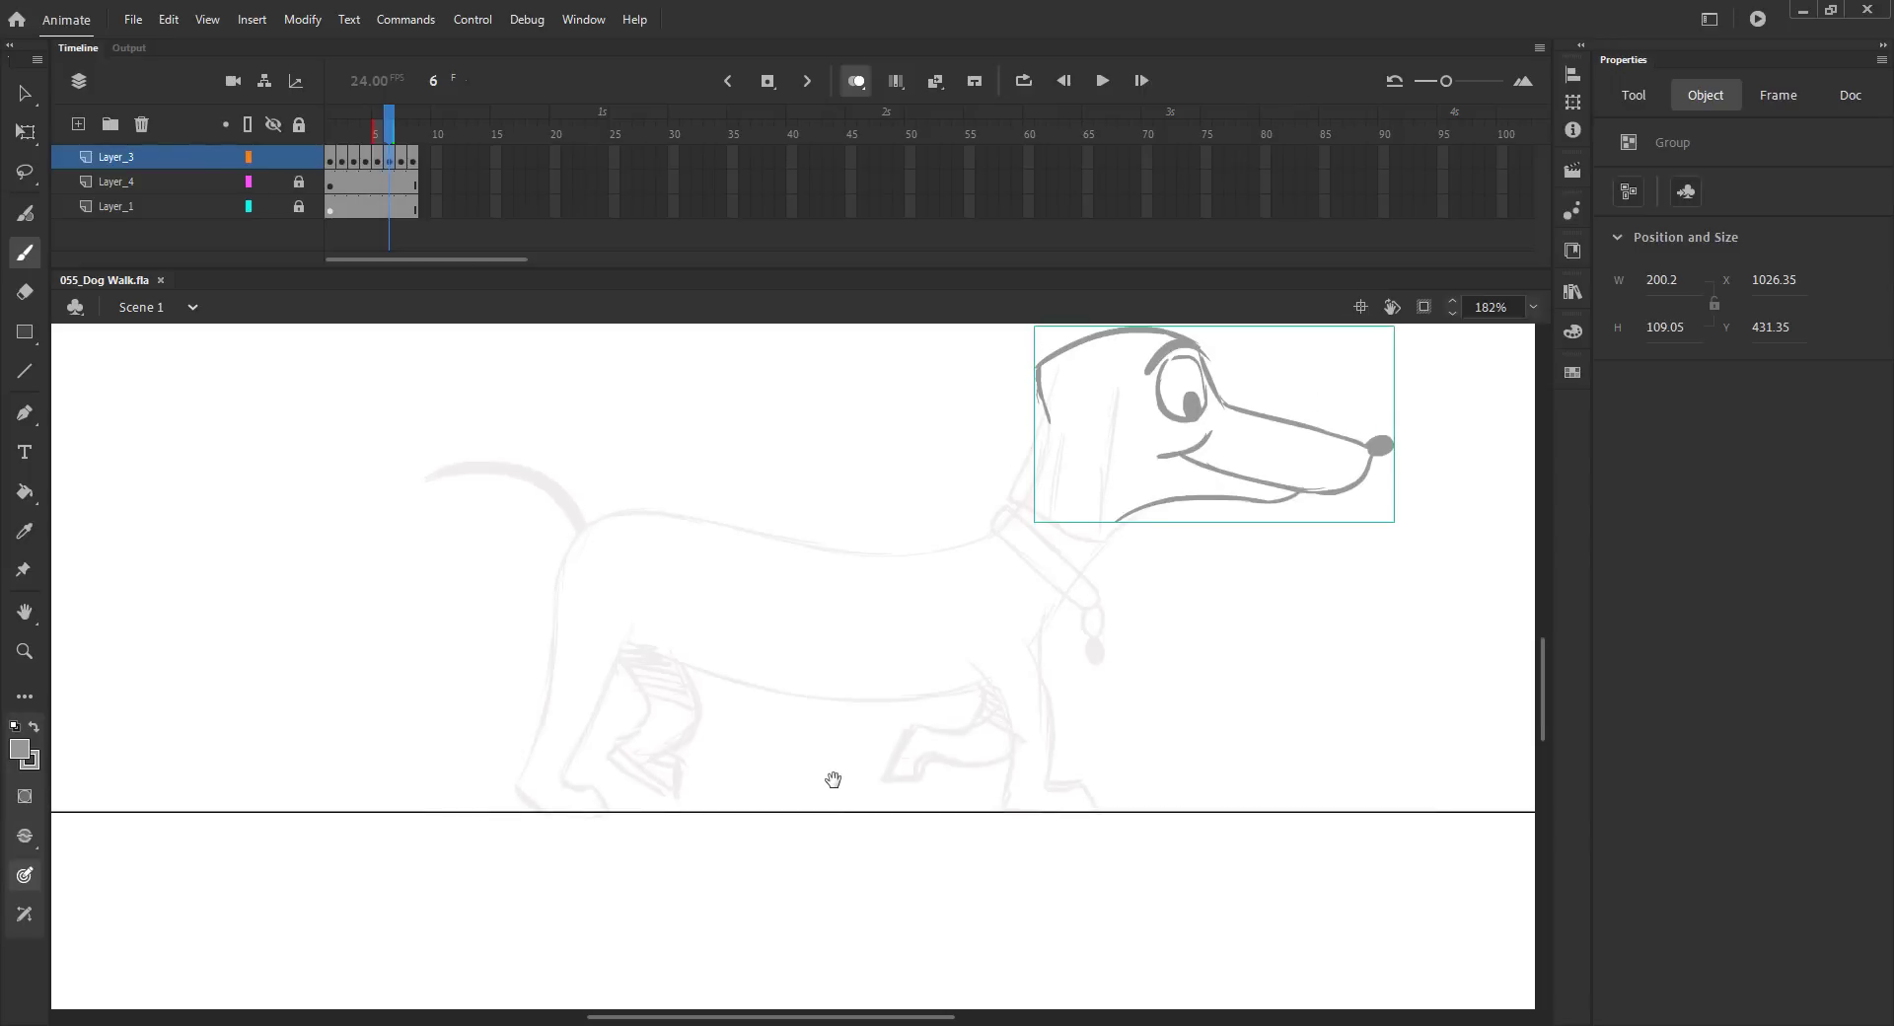
pyautogui.moveTo(1120, 521)
pyautogui.mouseDown()
pyautogui.moveTo(1034, 641)
pyautogui.moveTo(1006, 762)
pyautogui.mouseUp()
pyautogui.moveTo(979, 671)
pyautogui.mouseDown()
pyautogui.moveTo(975, 692)
pyautogui.moveTo(912, 718)
pyautogui.moveTo(878, 786)
pyautogui.mouseUp()
pyautogui.moveTo(937, 760); pyautogui.dragTo(920, 778)
pyautogui.moveTo(1043, 674)
pyautogui.mouseDown()
pyautogui.moveTo(1050, 784)
pyautogui.moveTo(998, 802)
pyautogui.moveTo(1105, 811)
pyautogui.mouseUp()
# Step: Draw the back line and the collar with its tag on frame 6
pyautogui.moveTo(579, 536); pyautogui.dragTo(646, 512)
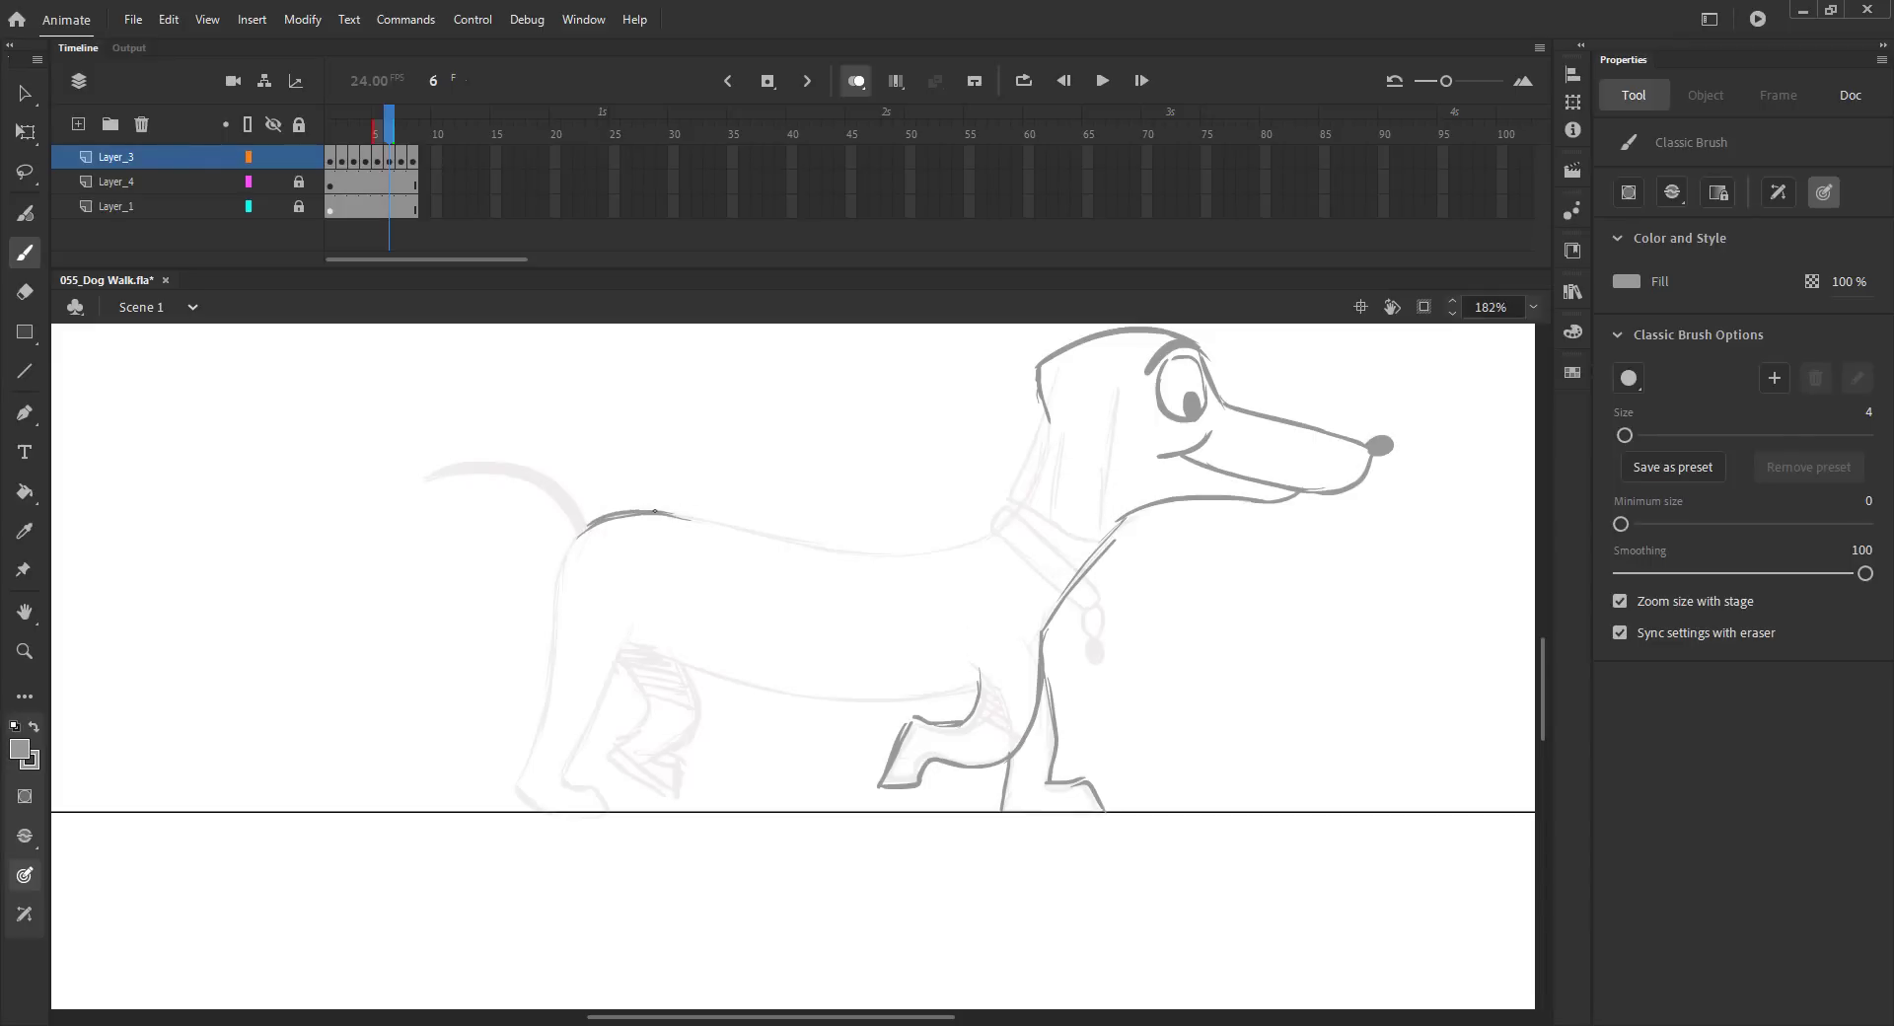
pyautogui.moveTo(953, 550)
pyautogui.mouseDown()
pyautogui.moveTo(1016, 523)
pyautogui.moveTo(1098, 598)
pyautogui.mouseUp()
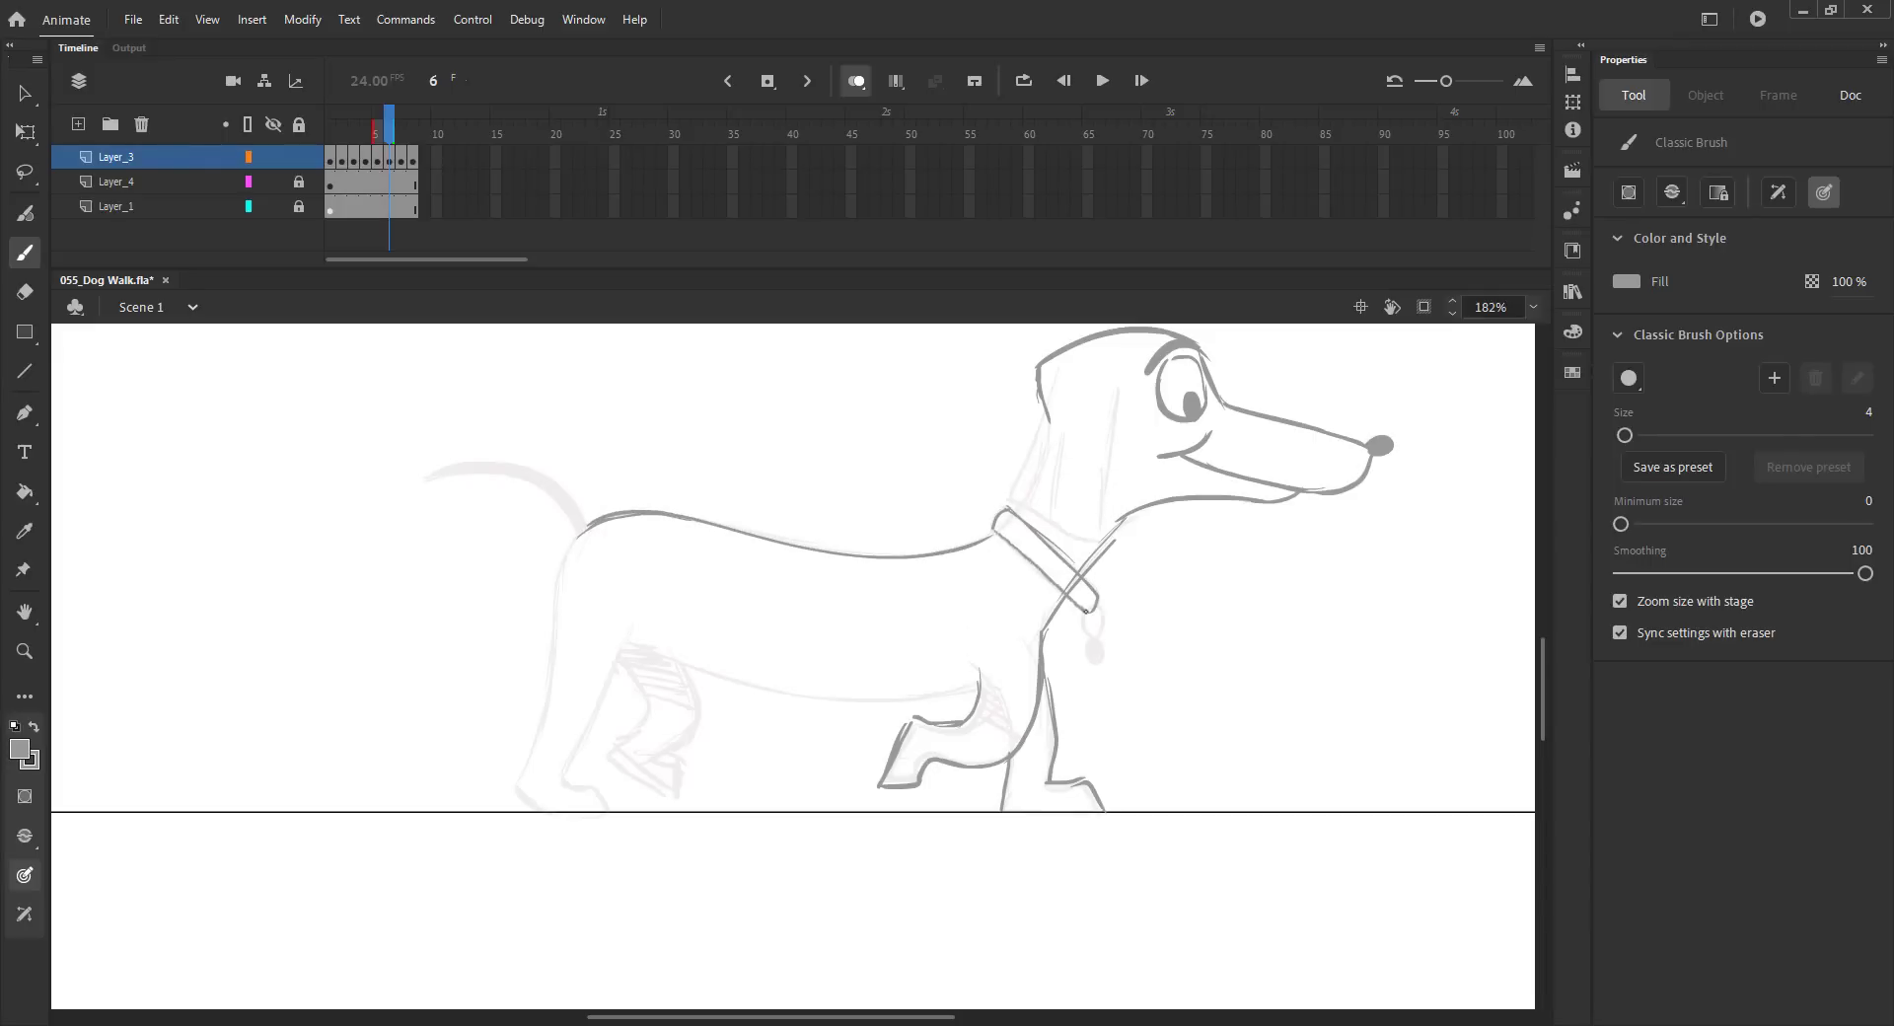
# Step: Draw the rump and both hind legs on frame 6
pyautogui.moveTo(587, 521)
pyautogui.mouseDown()
pyautogui.moveTo(553, 583)
pyautogui.moveTo(550, 659)
pyautogui.mouseUp()
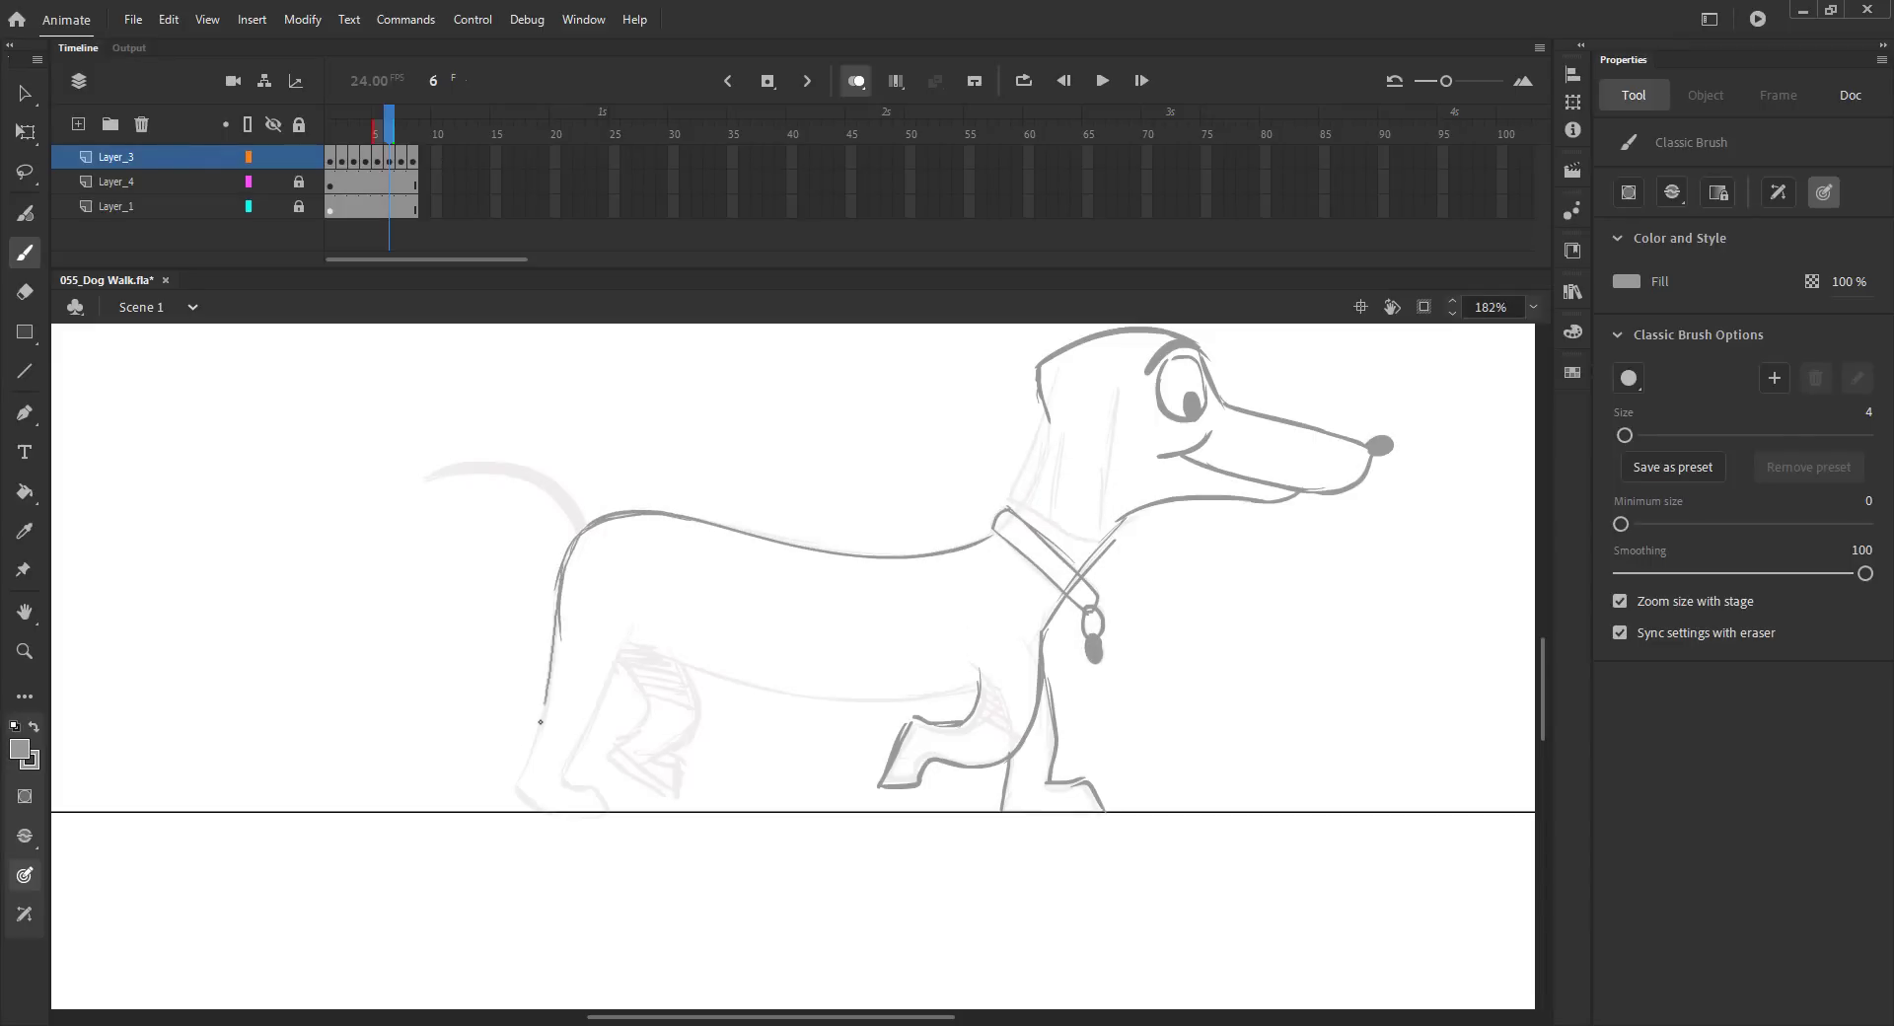
pyautogui.hotkey('ctrl', 'z')
pyautogui.moveTo(572, 570); pyautogui.dragTo(635, 713)
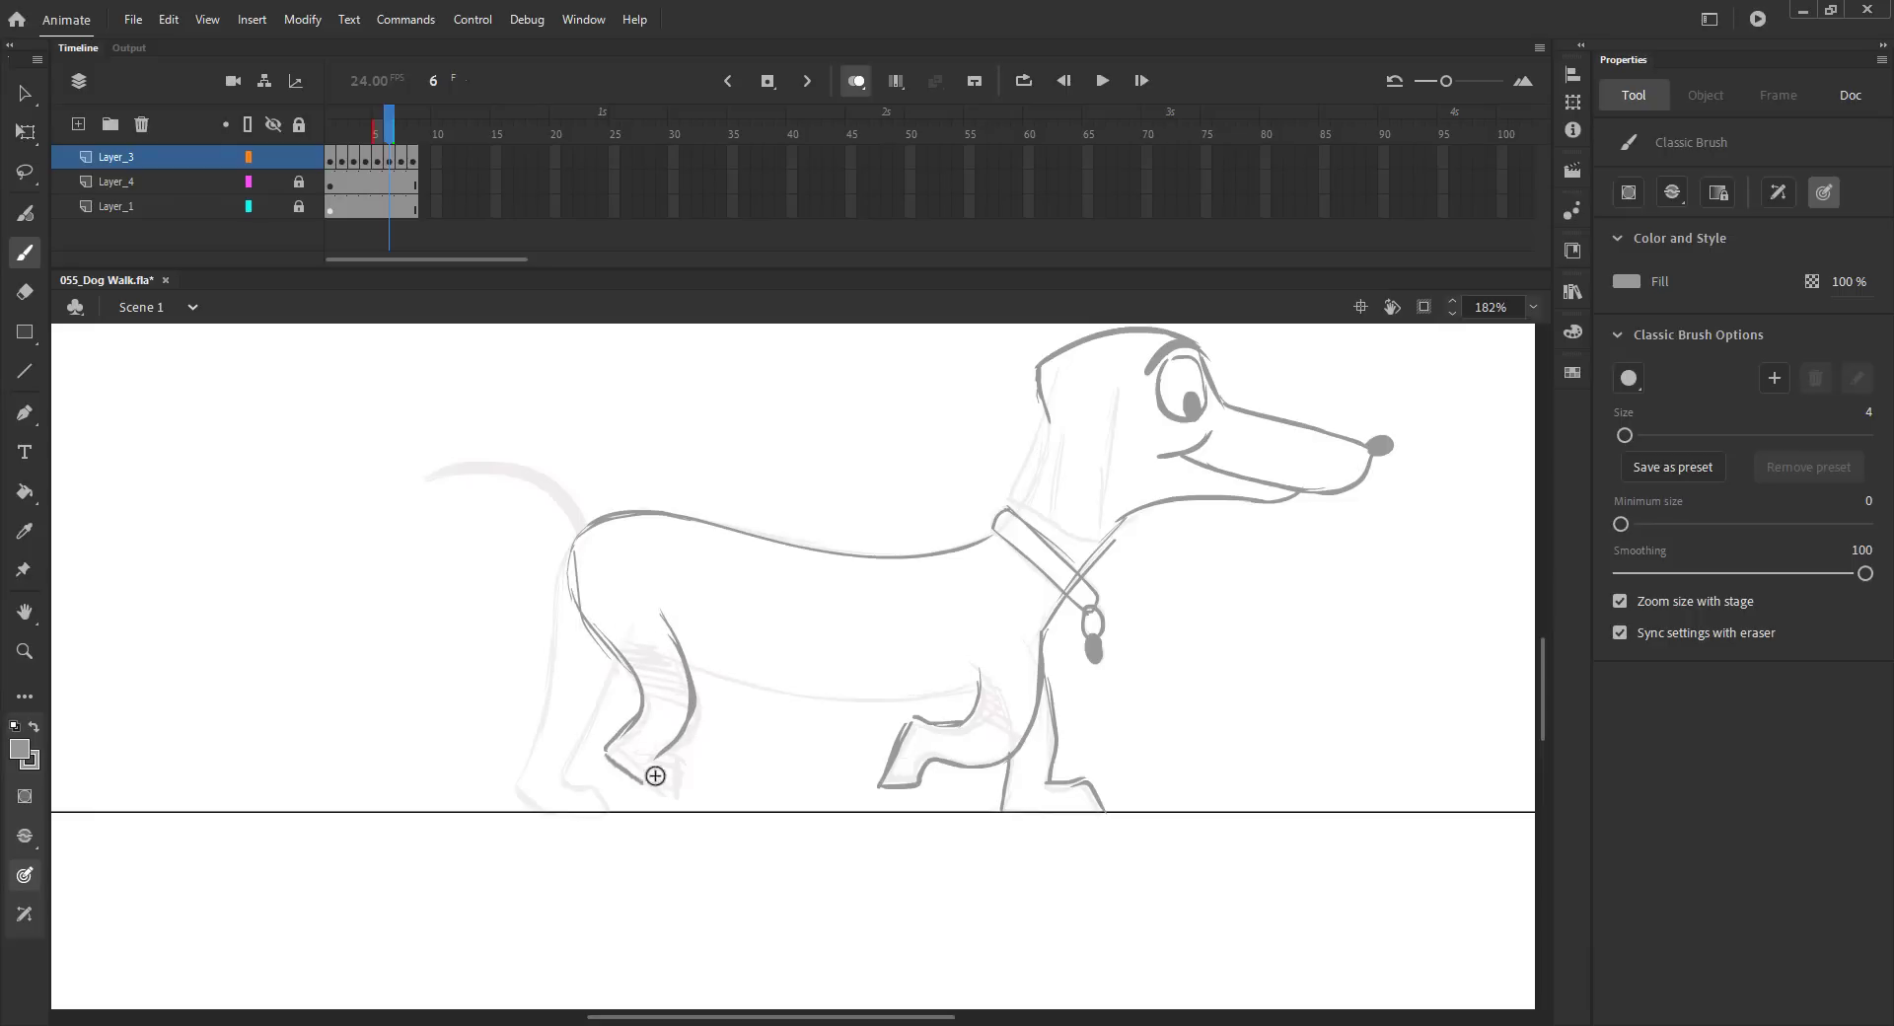
pyautogui.hotkey('ctrl', 's')
pyautogui.moveTo(551, 658); pyautogui.dragTo(544, 810)
pyautogui.hotkey('ctrl', 's')
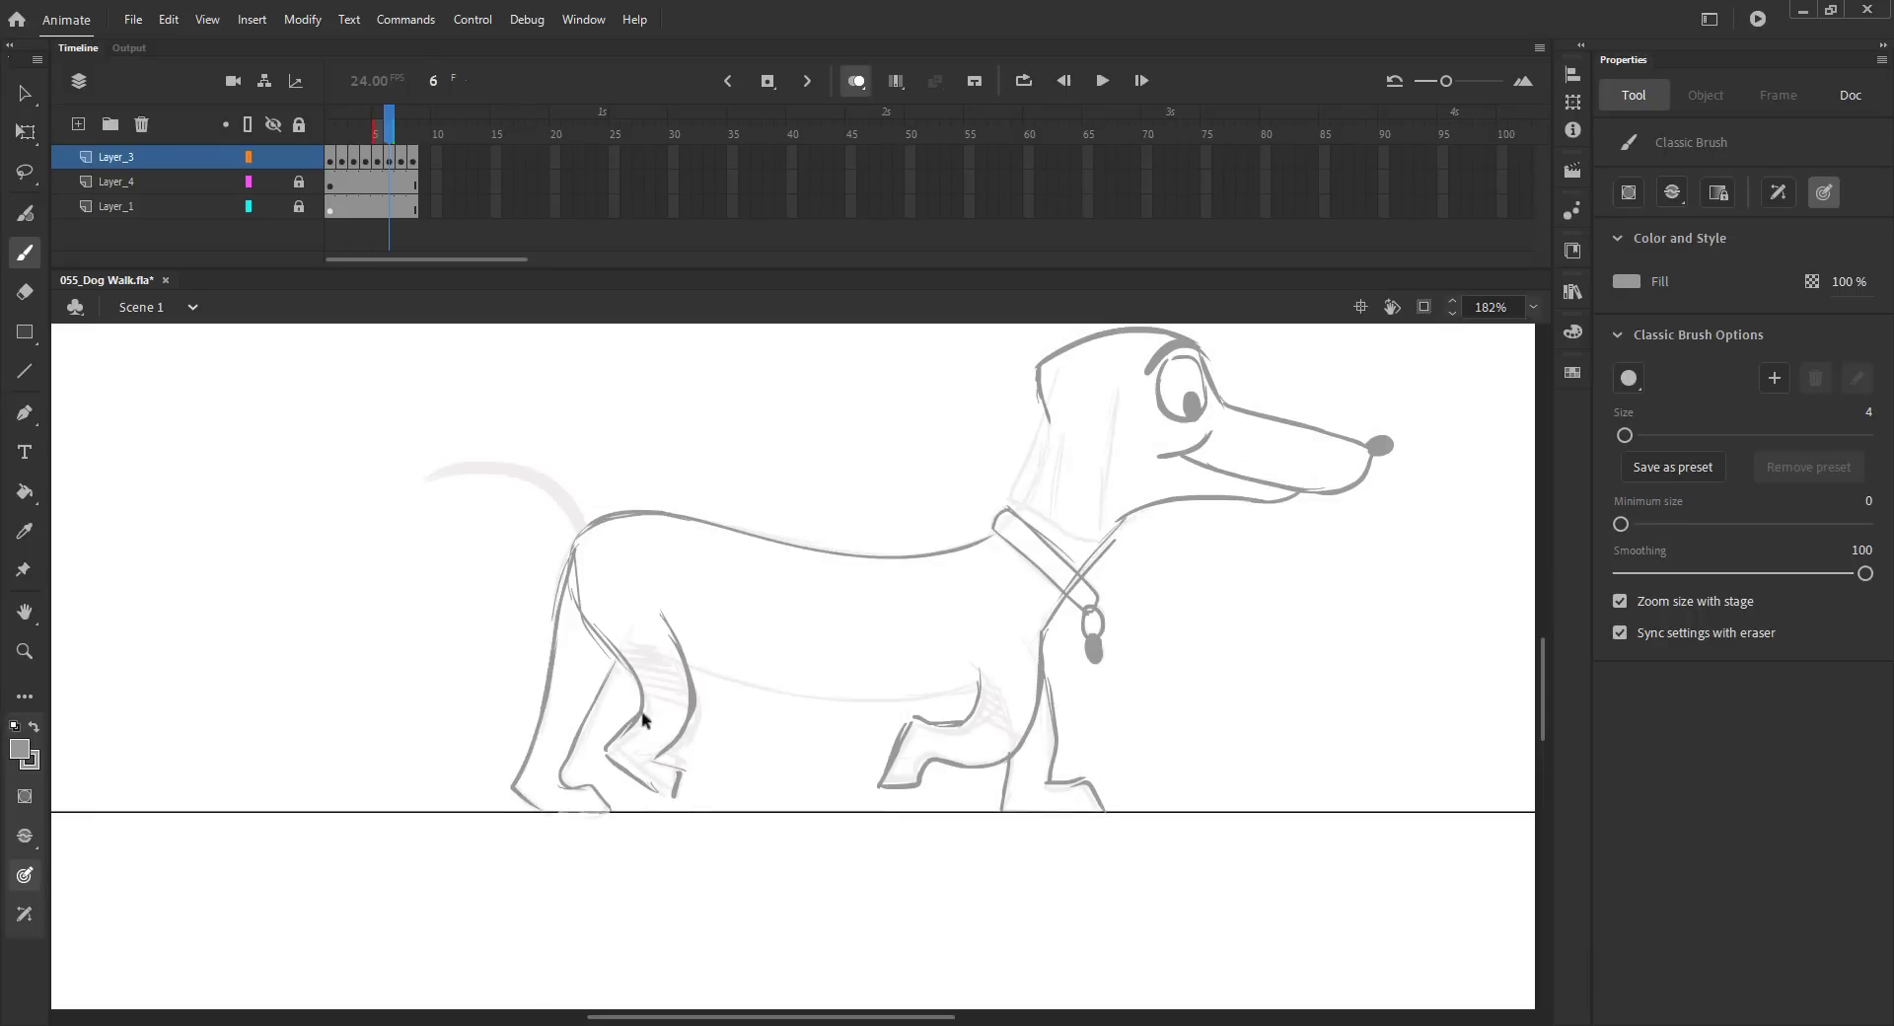
# Step: Remove the old frame 5 from the layer and widen the onion skin range
pyautogui.click(379, 158)
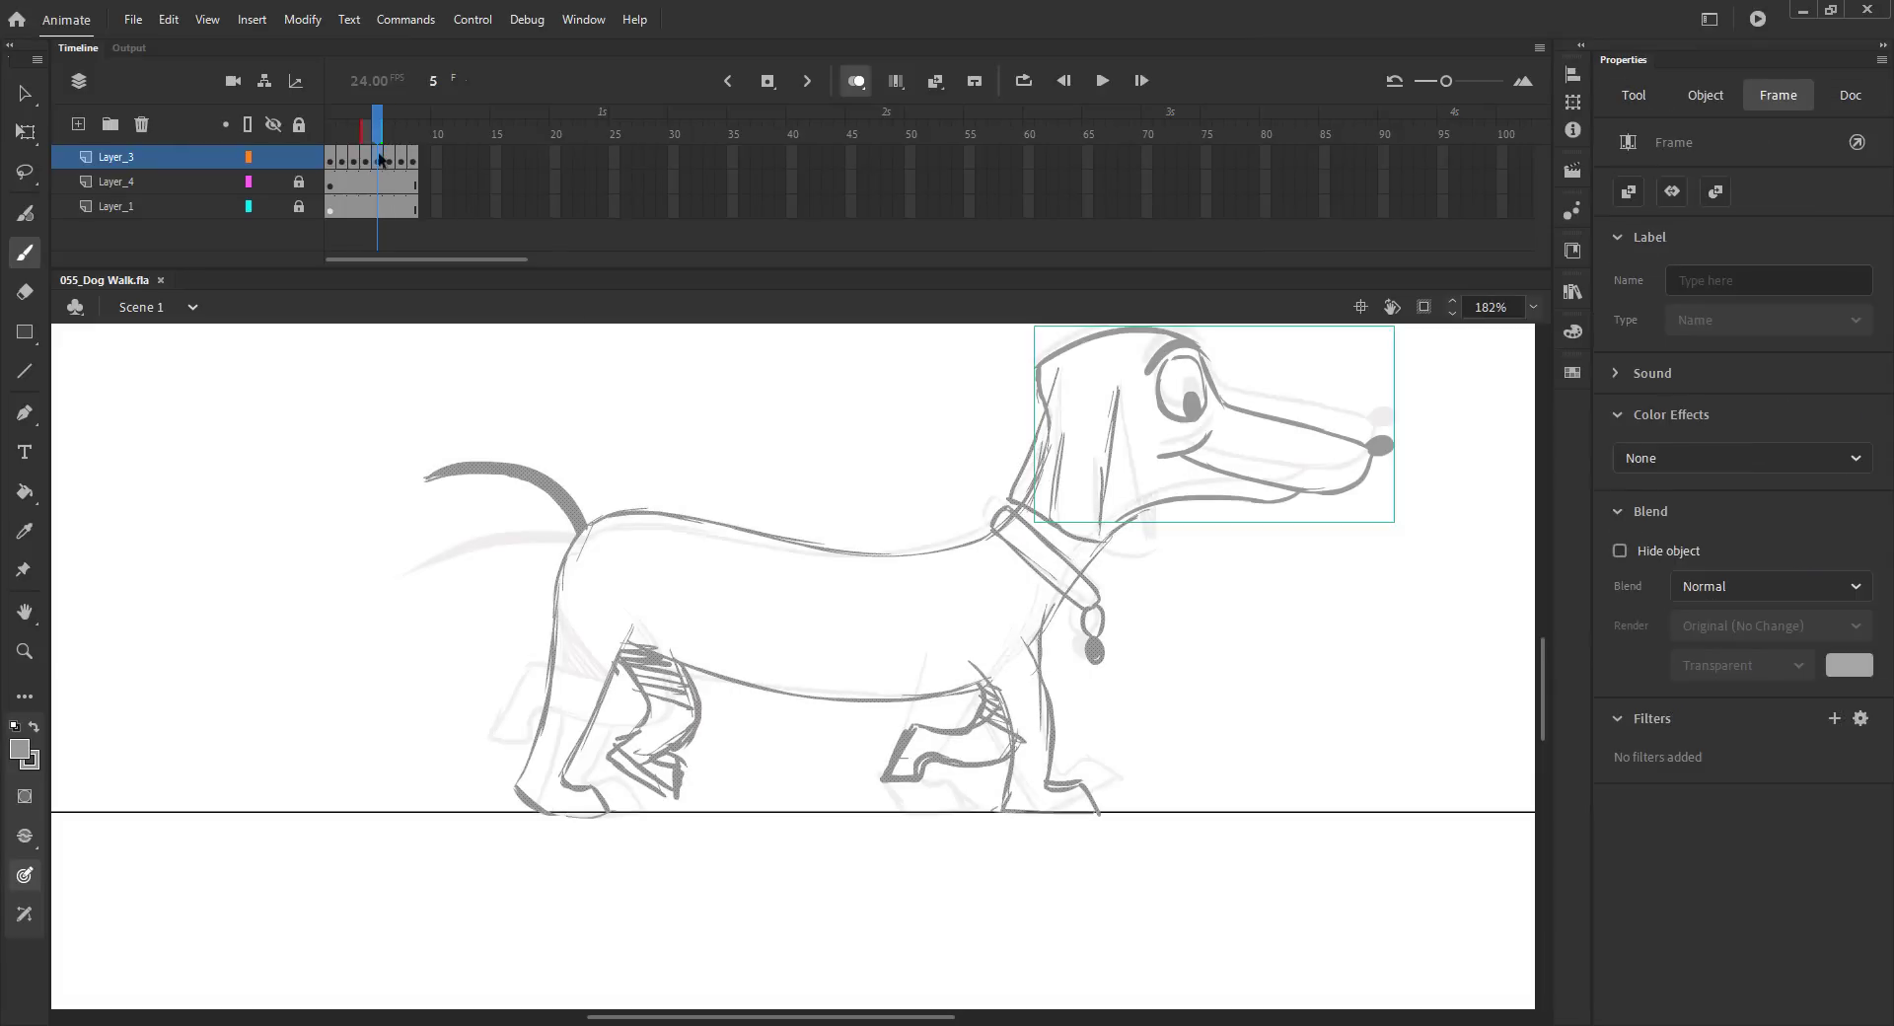
pyautogui.hotkey('shift', 'F5')
pyautogui.click(387, 134)
pyautogui.moveTo(393, 132); pyautogui.dragTo(405, 131)
# Step: Step back and forth between neighbouring frames to compare the poses
pyautogui.press(',')
pyautogui.press('.')
pyautogui.press(',')
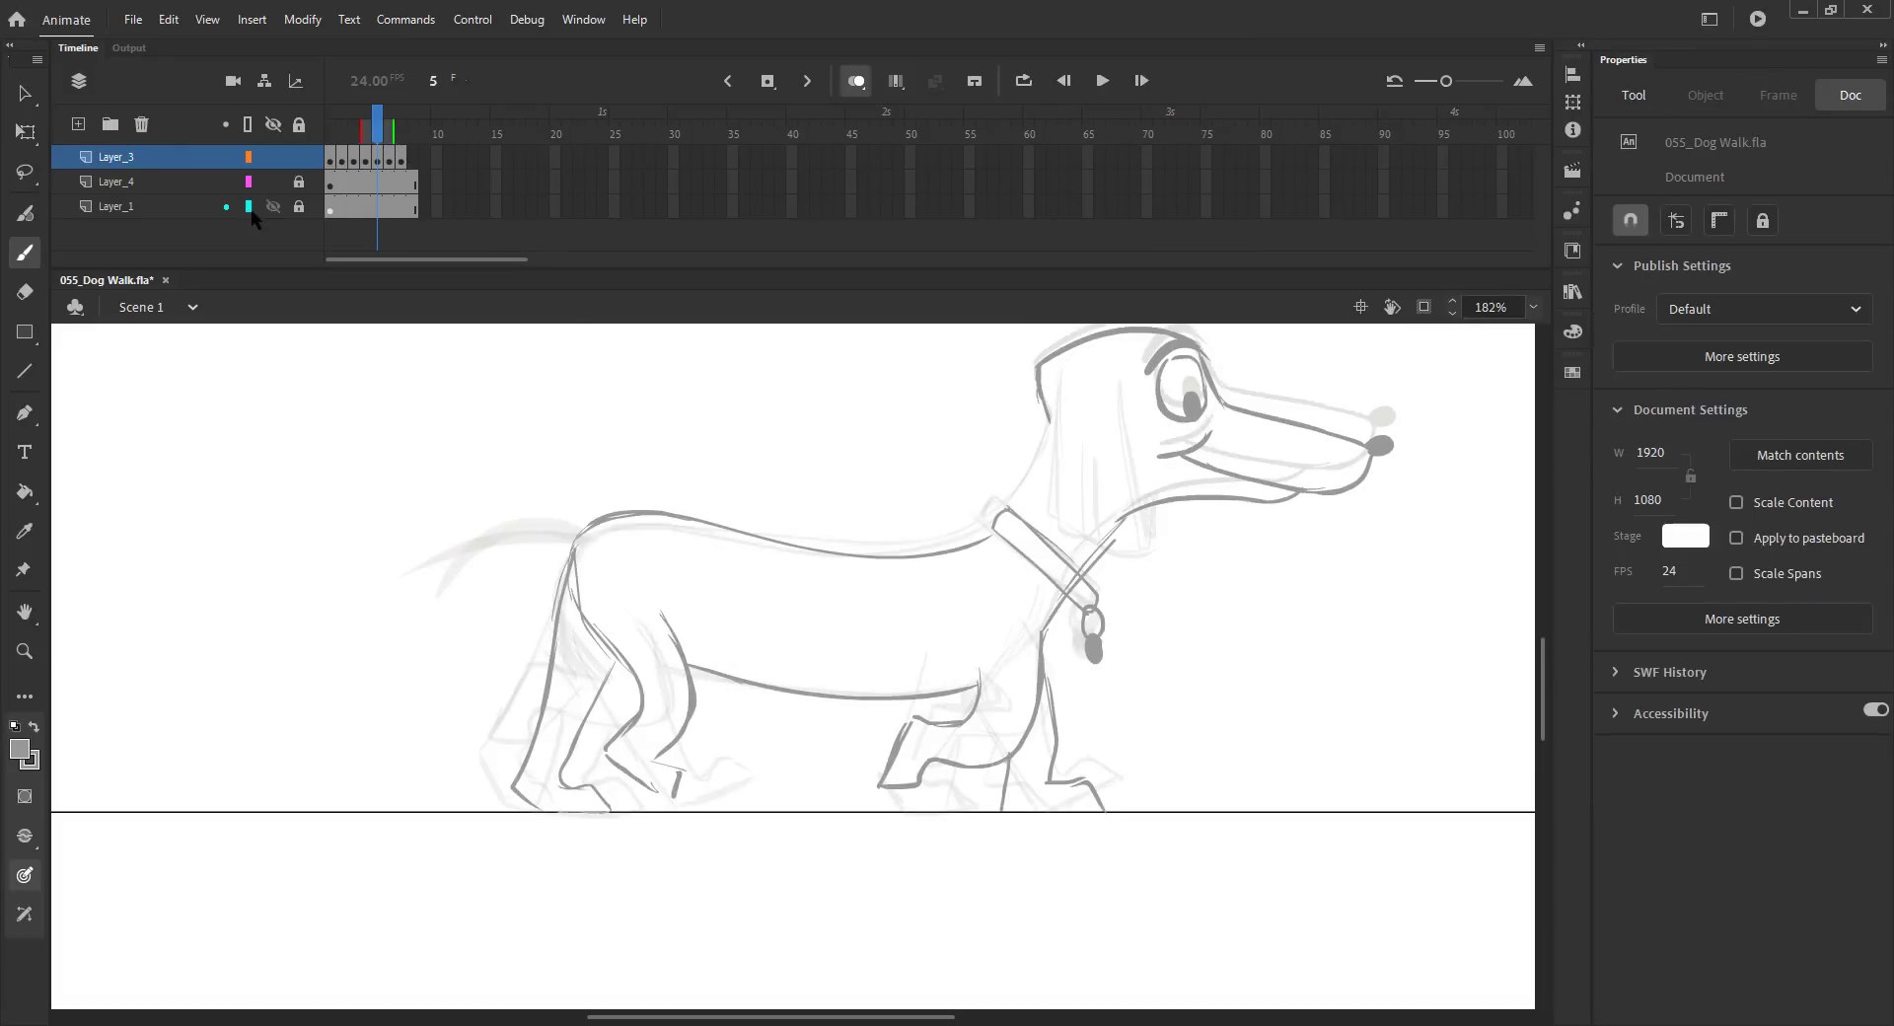
pyautogui.press('.')
pyautogui.press(',')
pyautogui.press('.')
pyautogui.press('.')
pyautogui.press(',')
pyautogui.press(',')
# Step: Add shading hatches to the front and hind legs on frame 5
pyautogui.moveTo(1043, 638); pyautogui.dragTo(1048, 756)
pyautogui.moveTo(569, 576); pyautogui.dragTo(606, 691)
pyautogui.moveTo(1044, 683); pyautogui.dragTo(1058, 769)
pyautogui.moveTo(860, 515); pyautogui.dragTo(818, 545)
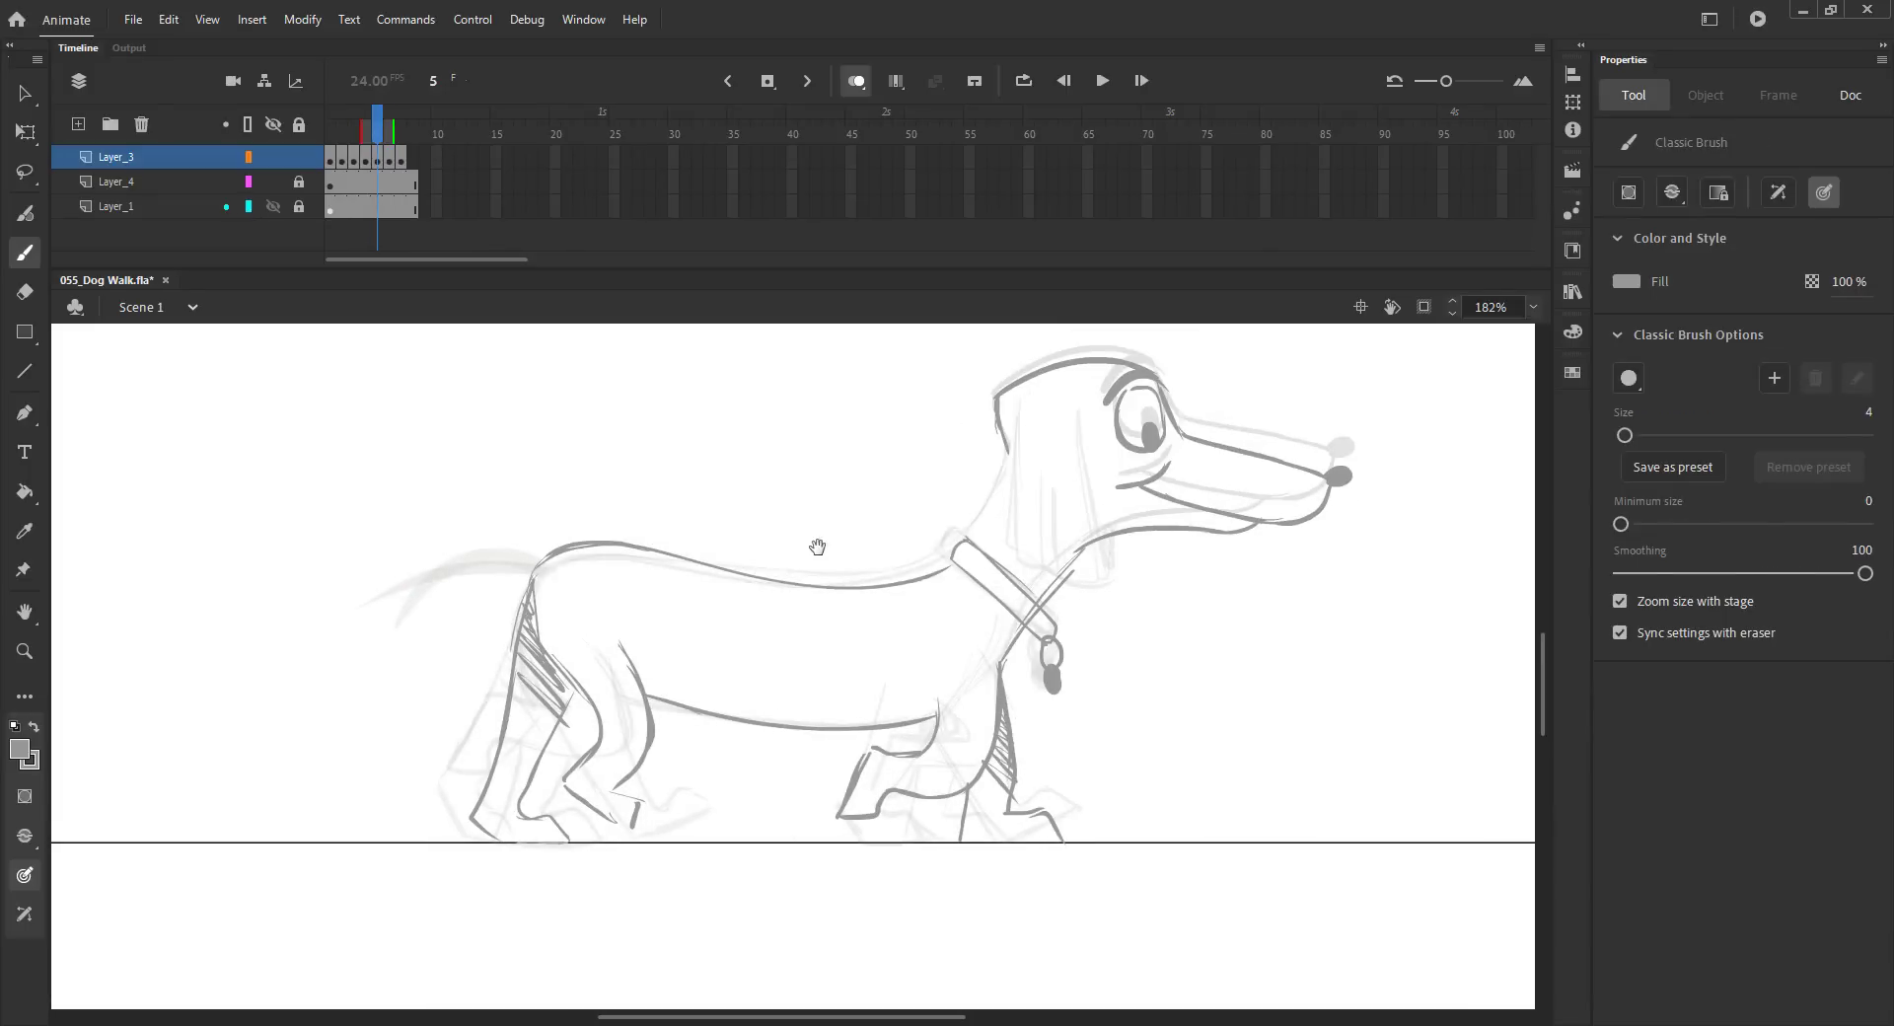
# Step: Flip repeatedly between adjacent frames to review the walk poses
pyautogui.press('v')
pyautogui.press(',')
pyautogui.press('.')
pyautogui.press('.')
pyautogui.press(',')
pyautogui.press('b')
pyautogui.press('.')
pyautogui.press(',')
pyautogui.press('.')
pyautogui.press(',')
pyautogui.press('.')
pyautogui.press(',')
pyautogui.press(',')
pyautogui.press('.')
pyautogui.press('.')
pyautogui.press(',')
pyautogui.press(',')
# Step: Sketch the drooping ear on the head of frame 5
pyautogui.press('.')
pyautogui.moveTo(1080, 411); pyautogui.dragTo(1099, 584)
pyautogui.moveTo(1020, 415); pyautogui.dragTo(1015, 549)
pyautogui.press('.')
pyautogui.press(',')
pyautogui.moveTo(1080, 432); pyautogui.dragTo(1118, 586)
pyautogui.moveTo(1009, 562); pyautogui.dragTo(1044, 568)
pyautogui.moveTo(1006, 441); pyautogui.dragTo(972, 539)
pyautogui.press(',')
pyautogui.press('.')
# Step: Draw the tail line curving up from the rump on frame 5
pyautogui.press('.')
pyautogui.press(',')
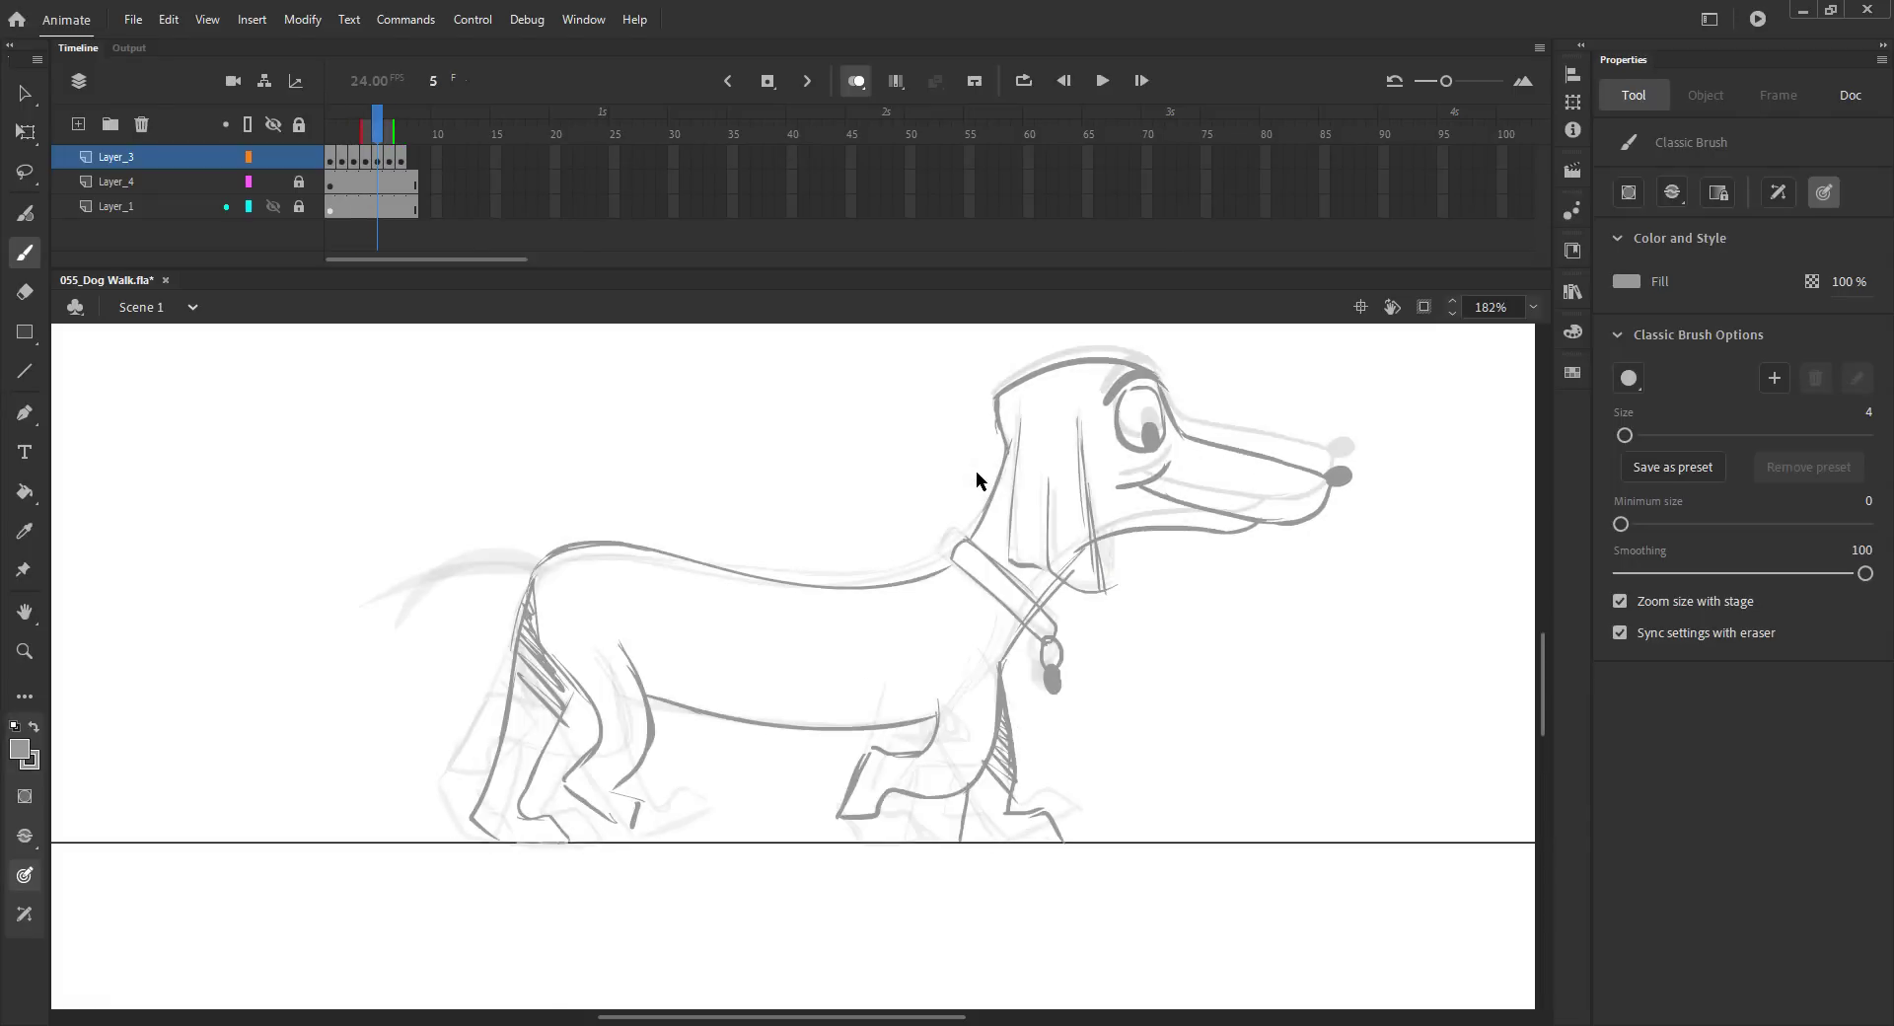
pyautogui.hotkey('ctrl', 'z')
pyautogui.moveTo(1008, 444); pyautogui.dragTo(1010, 456)
pyautogui.hotkey('ctrl', 's')
pyautogui.press(',')
pyautogui.press('.')
pyautogui.press('.')
pyautogui.press(',')
pyautogui.press('.')
pyautogui.press(',')
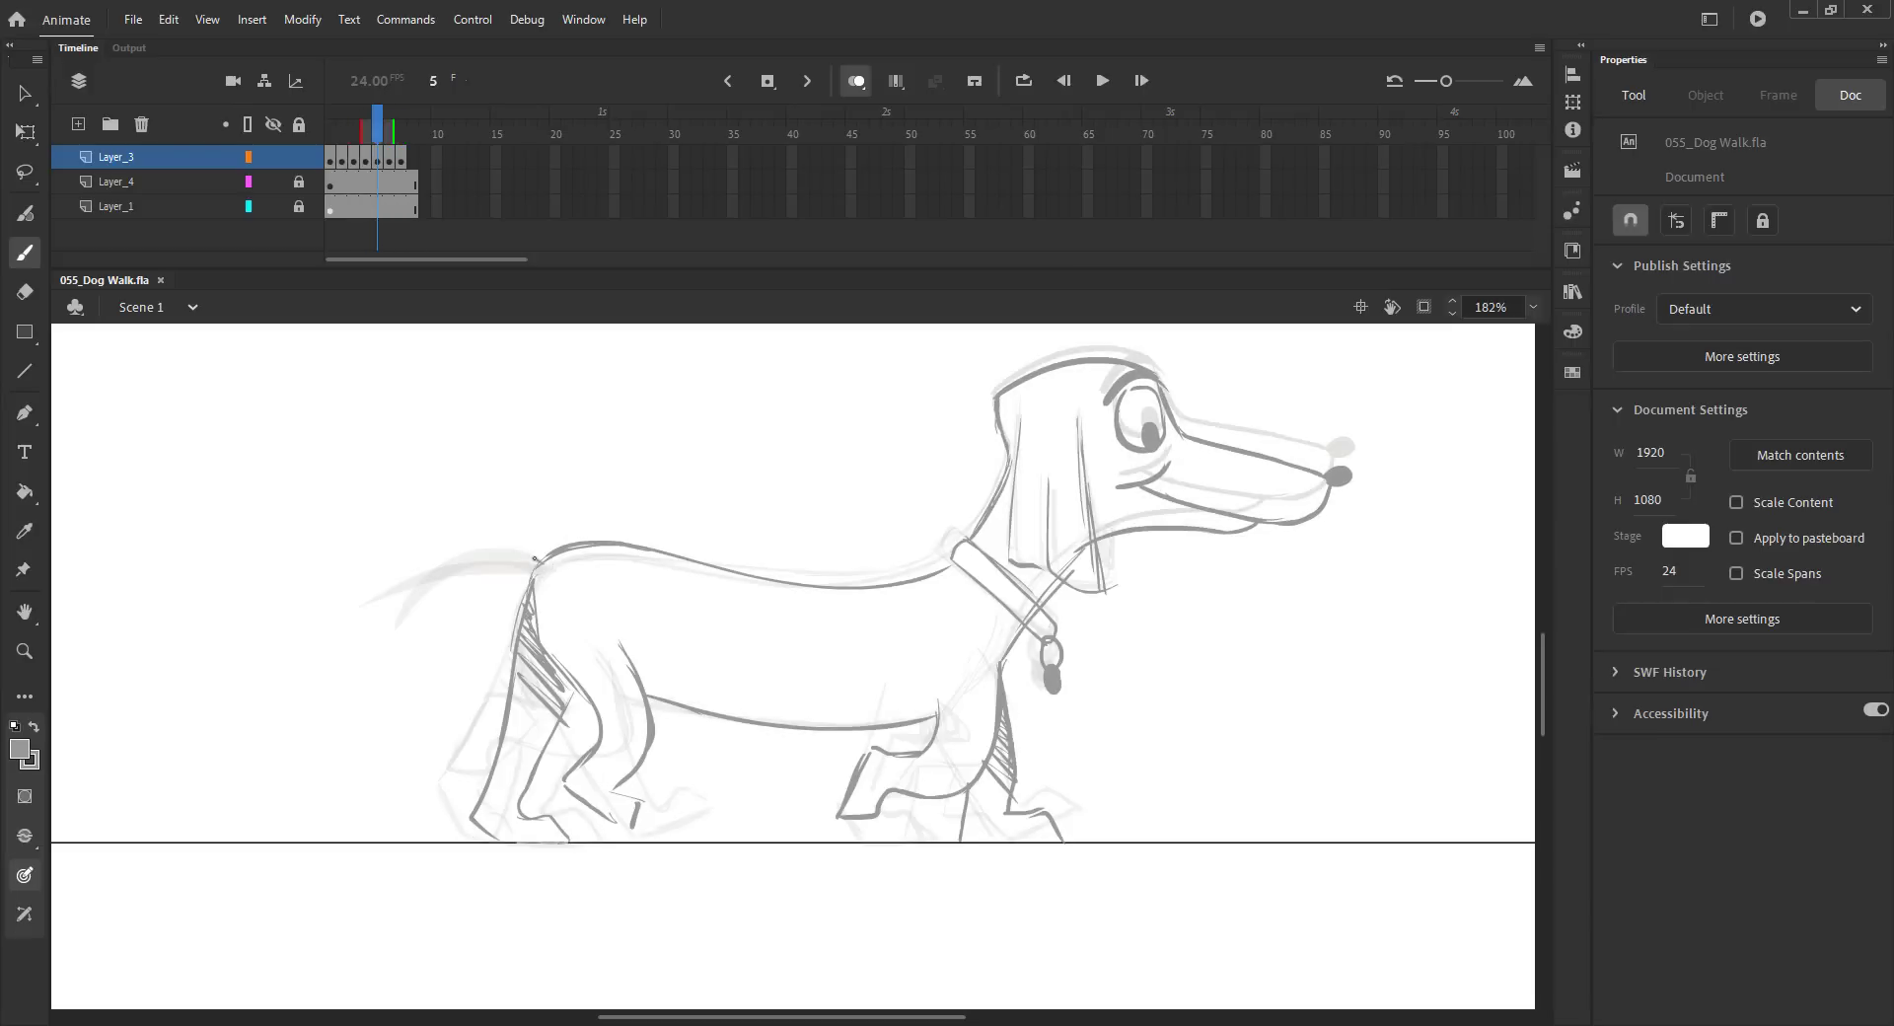
pyautogui.moveTo(380, 611); pyautogui.dragTo(487, 562)
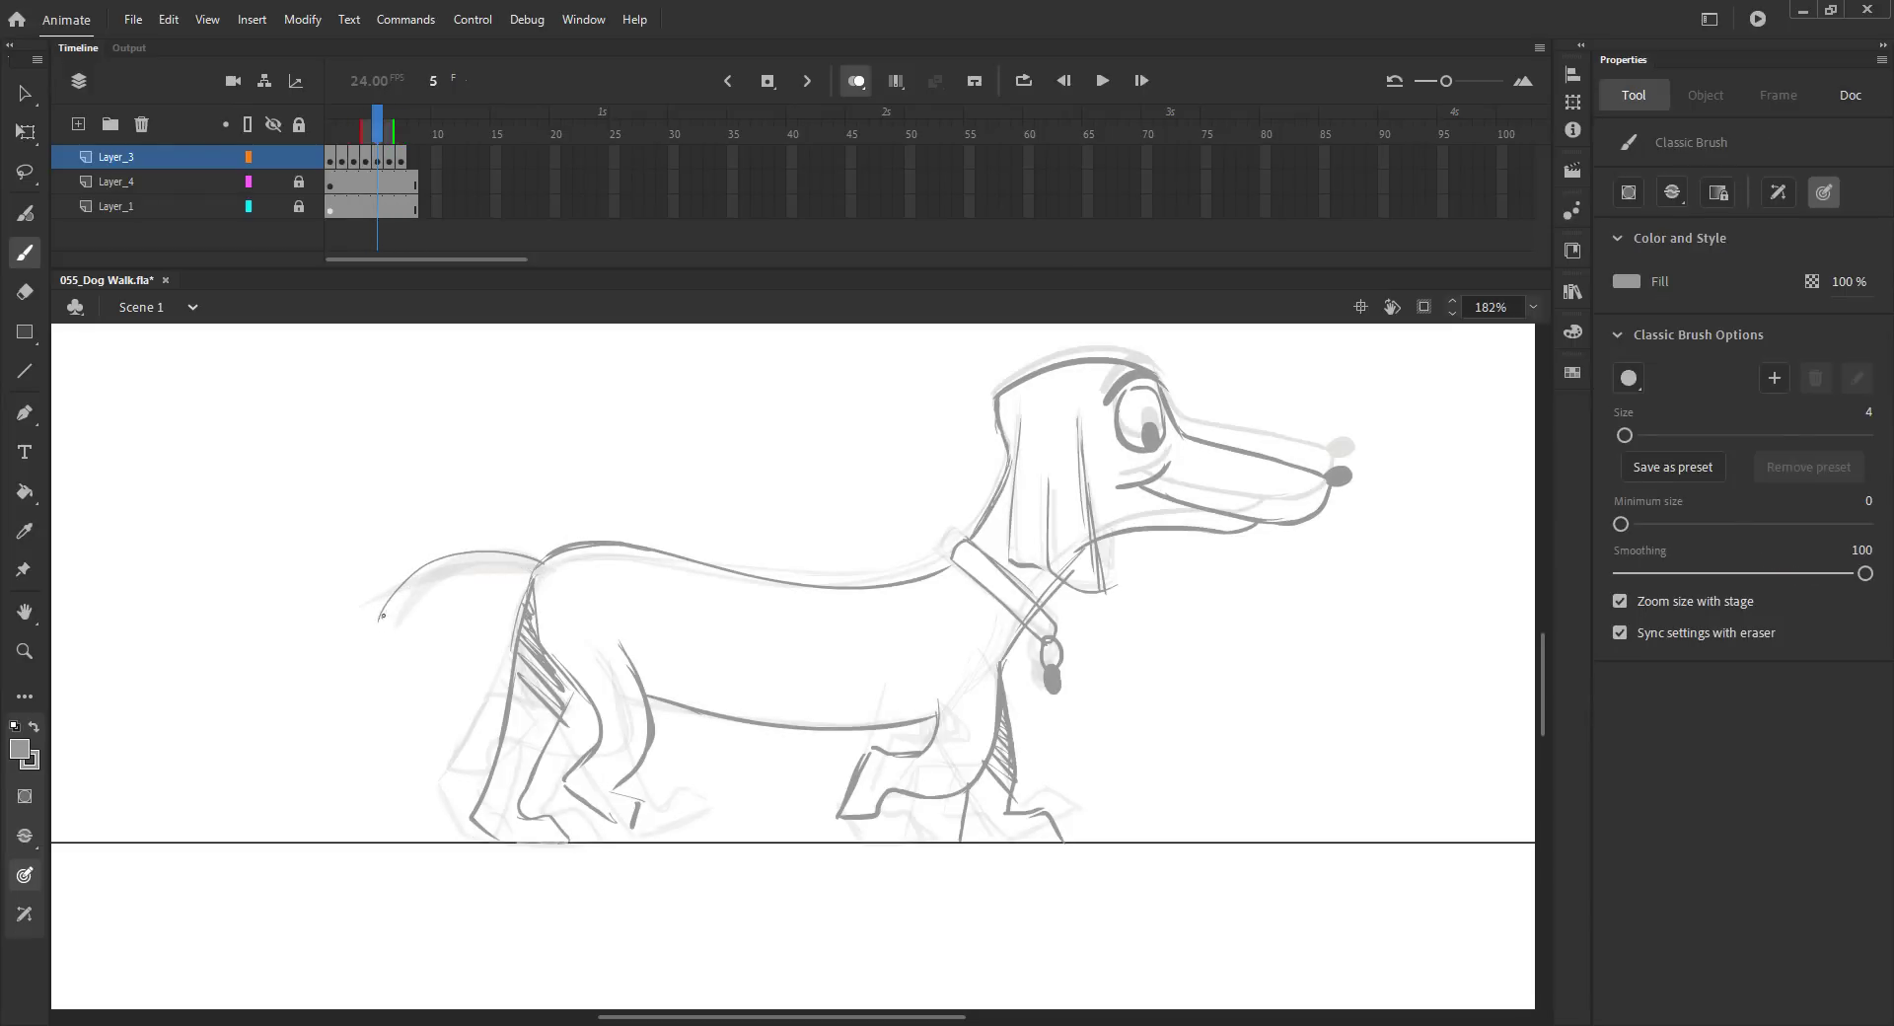
pyautogui.press('k')
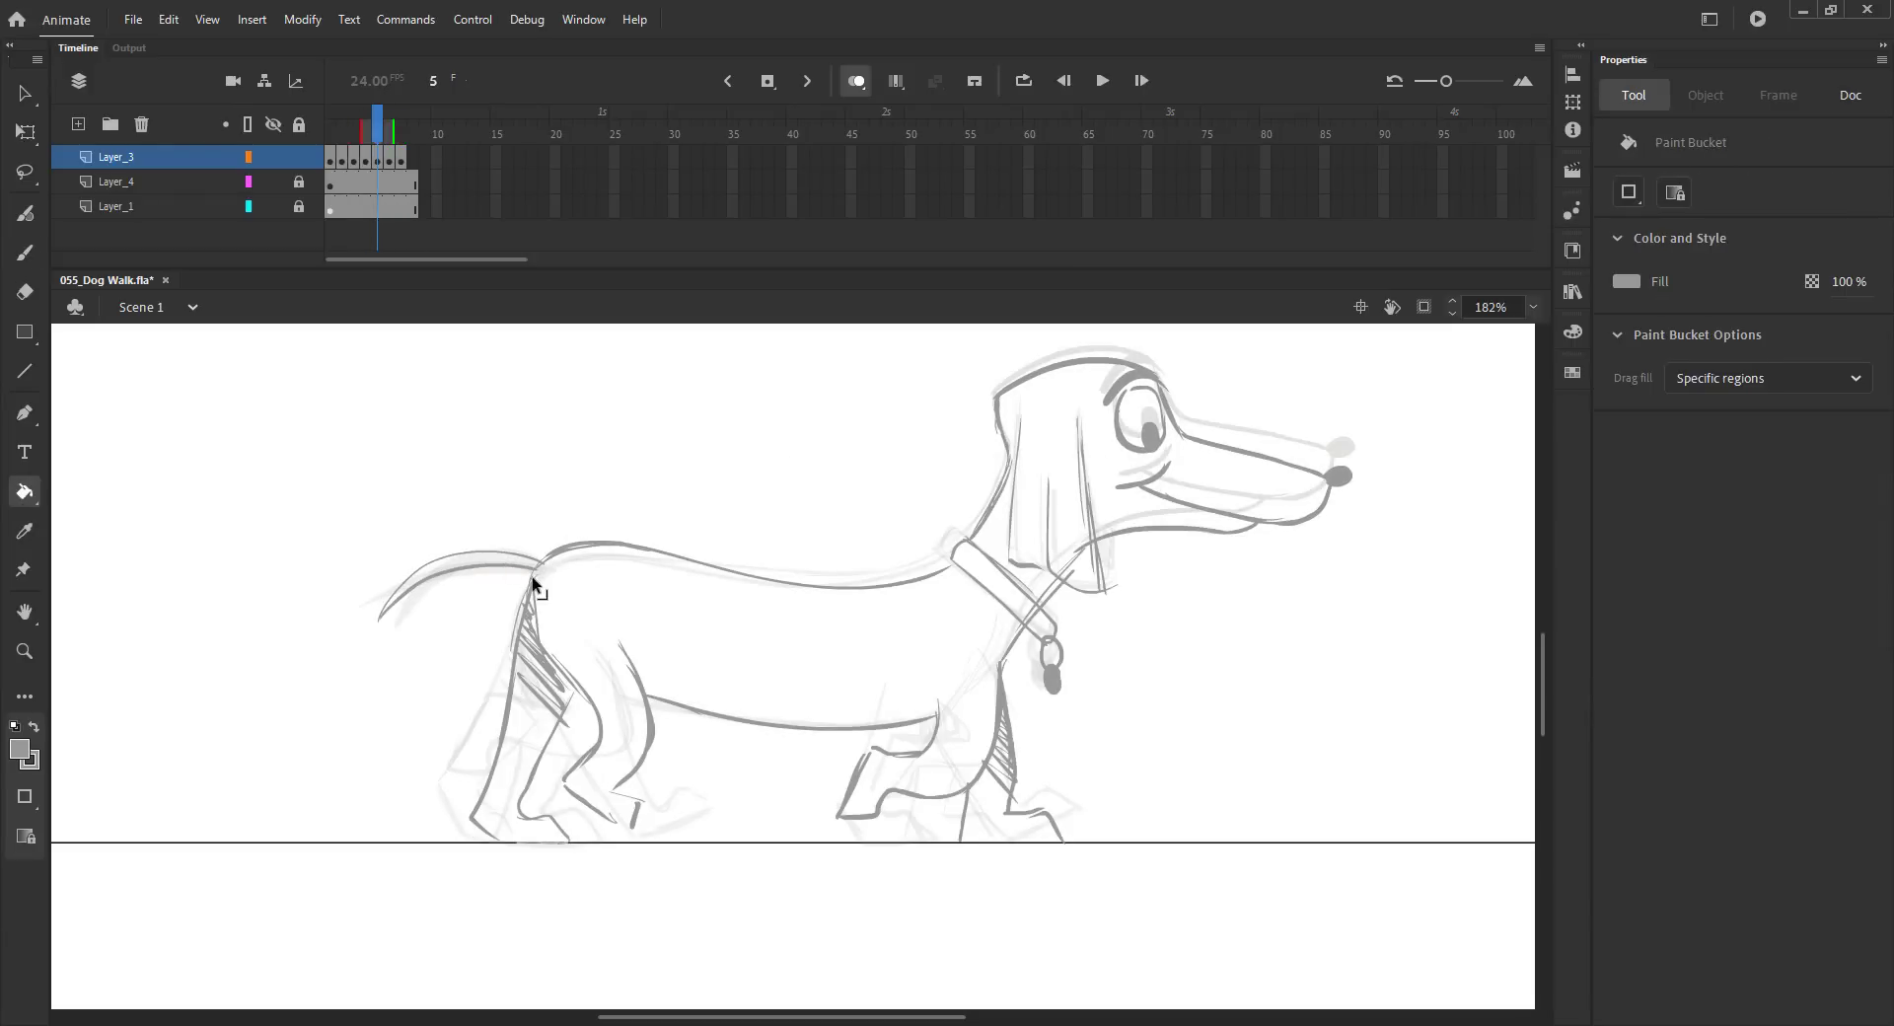
# Step: Fill the tail shape on frame 5 with the Paint Bucket and return to the earlier frames
pyautogui.press('b')
pyautogui.press('k')
pyautogui.press('b')
pyautogui.press('k')
pyautogui.click(448, 564)
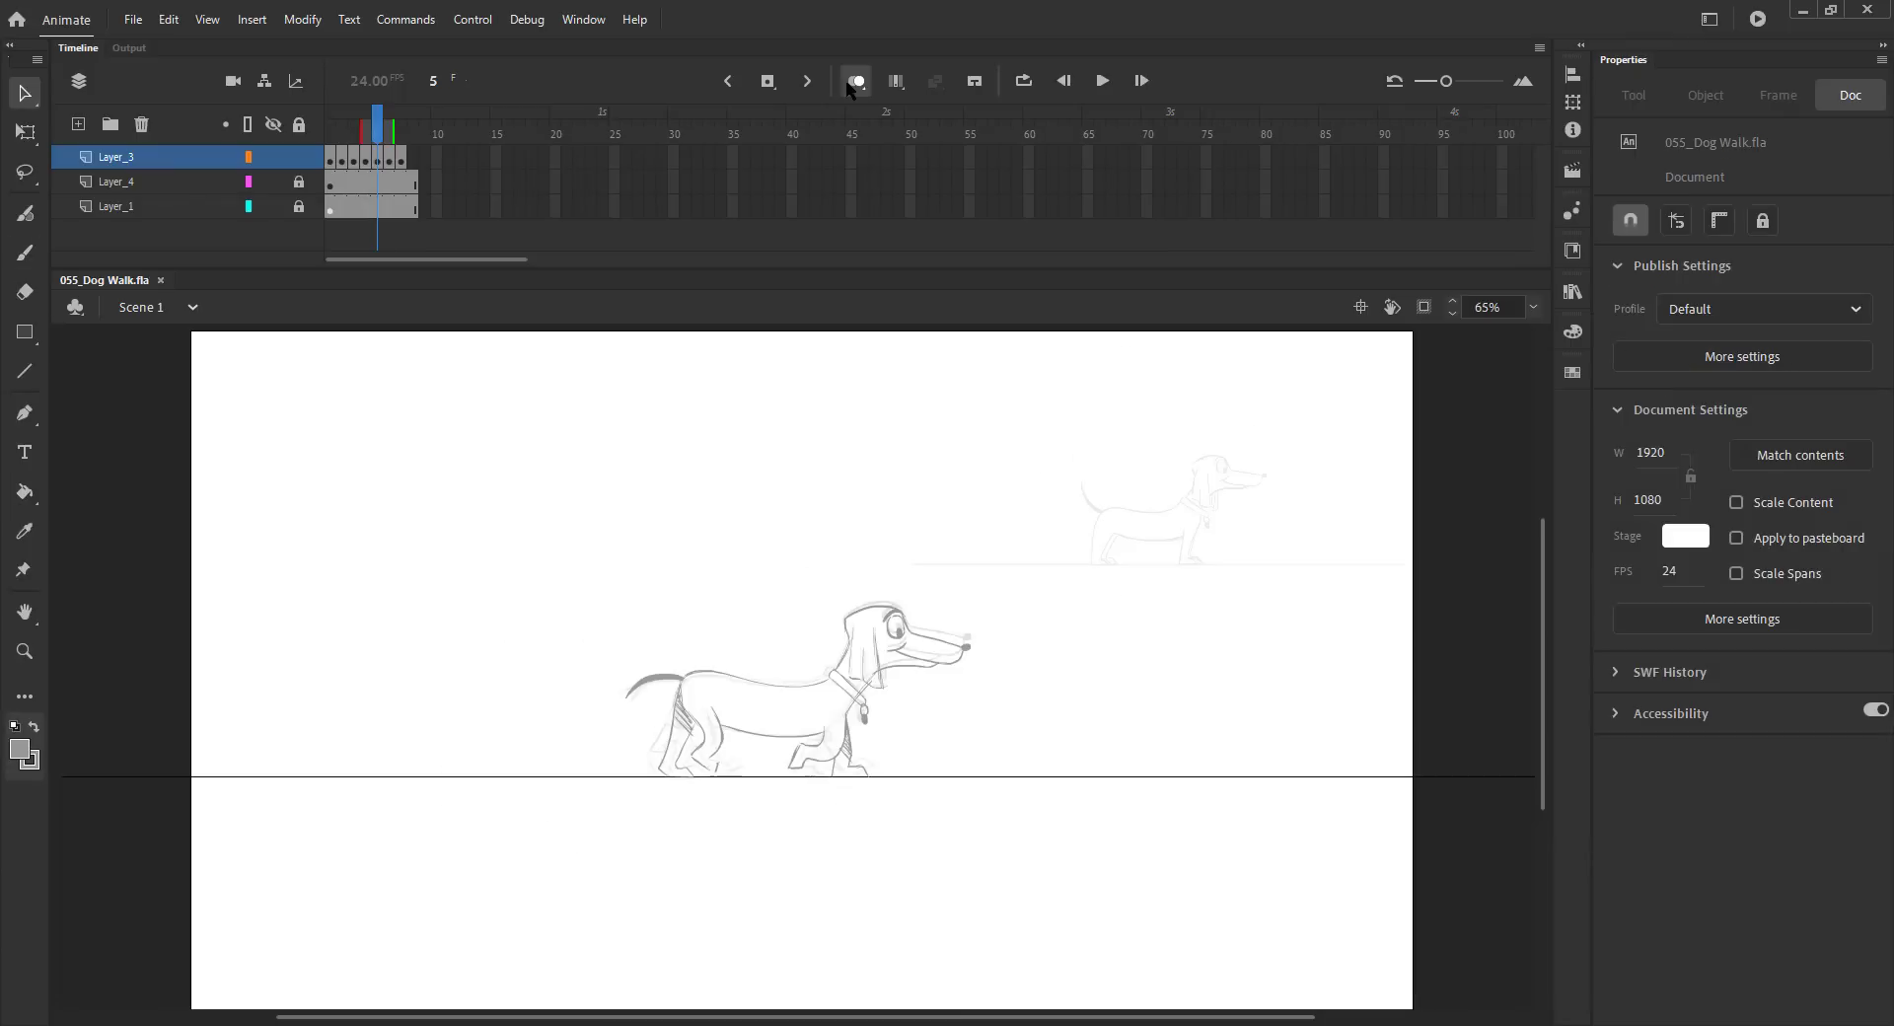
pyautogui.click(343, 146)
pyautogui.moveTo(344, 146)
pyautogui.mouseDown()
pyautogui.moveTo(402, 146)
pyautogui.moveTo(347, 145)
pyautogui.mouseUp()
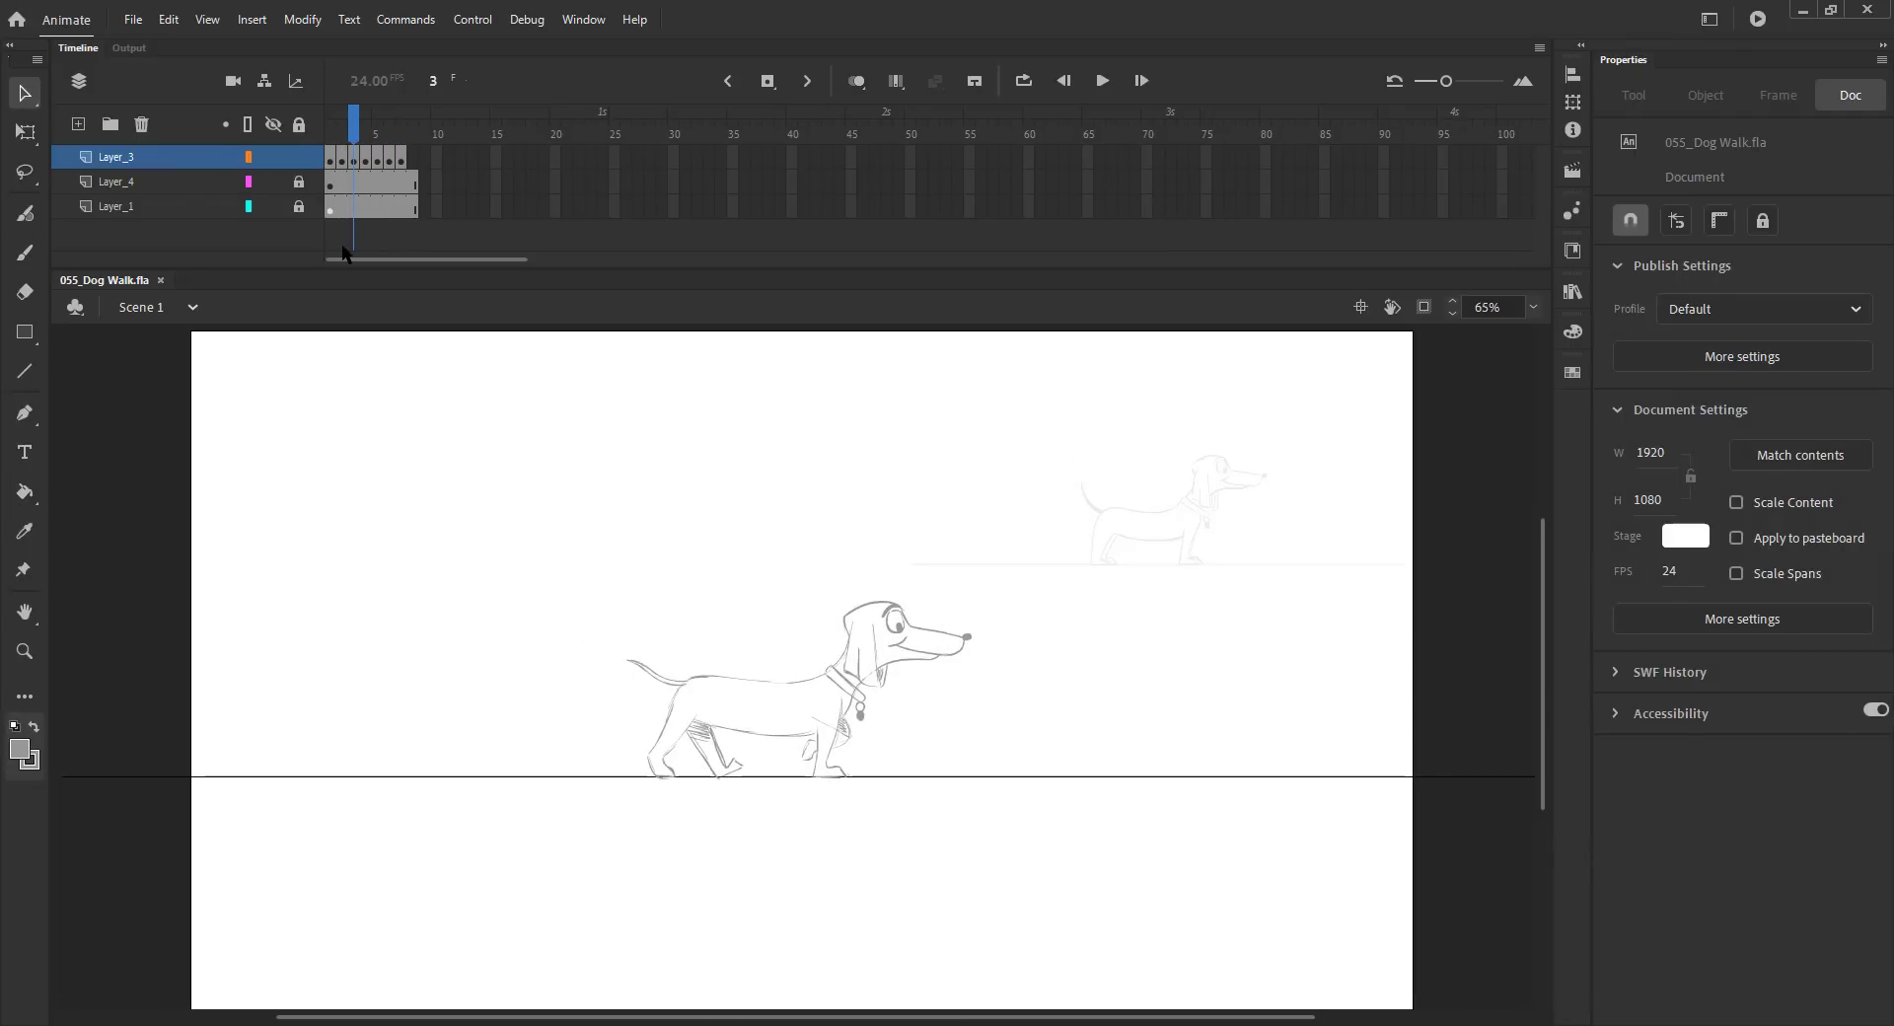
# Step: Add a blank keyframe at frame 4 and paste the head group in place
pyautogui.press('F5')
pyautogui.click(824, 722)
pyautogui.click(610, 566)
pyautogui.press('F7')
pyautogui.press(',')
pyautogui.click(896, 604)
pyautogui.press('.')
pyautogui.hotkey('ctrl', 'shift', 'v')
# Step: Zoom in on the dog with onion skinning on and nudge the pasted head up three steps
pyautogui.press('z')
pyautogui.moveTo(467, 529); pyautogui.dragTo(1186, 866)
pyautogui.click(861, 82)
pyautogui.press('v')
pyautogui.press('Up')
pyautogui.press('Up')
pyautogui.press('Up')
pyautogui.press('Up')
pyautogui.press('Up')
pyautogui.press('Up')
pyautogui.press('Up')
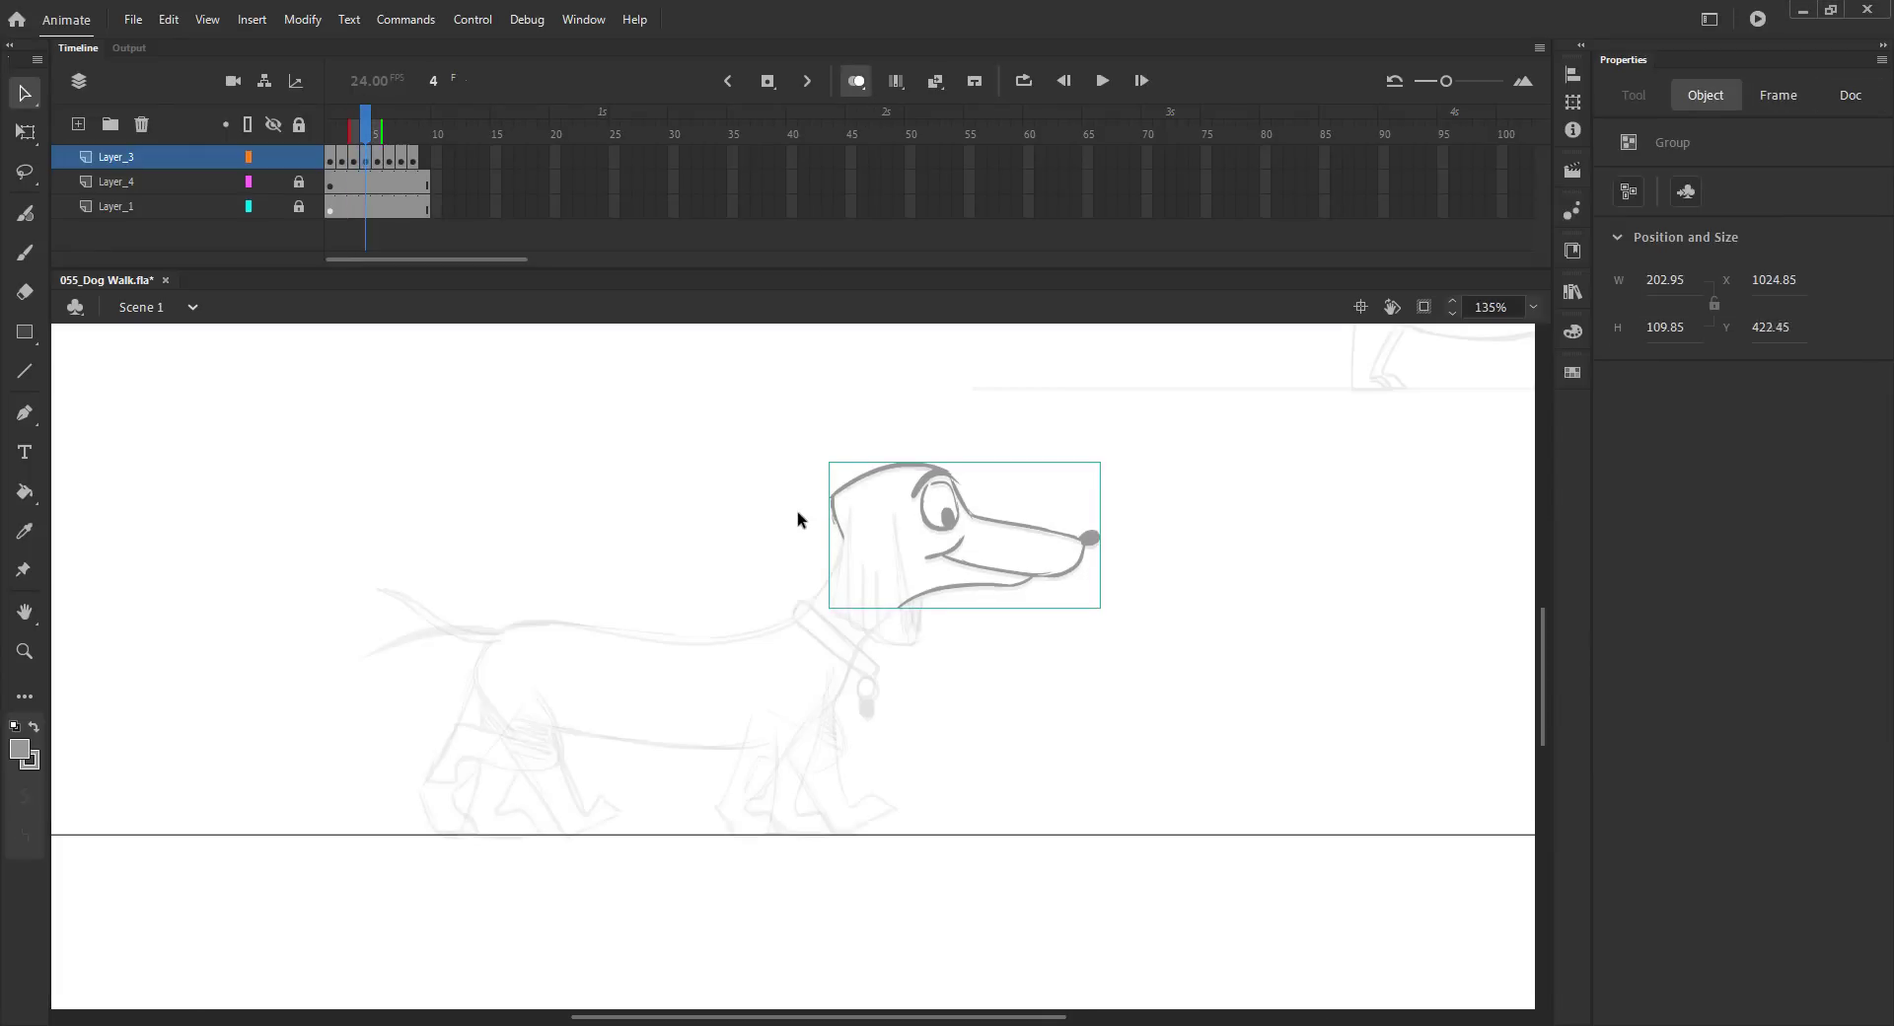
# Step: Save the file, rotate the head slightly with Free Transform, and adjust the onion skin range
pyautogui.hotkey('ctrl', 's')
pyautogui.press('q')
pyautogui.moveTo(1114, 444); pyautogui.dragTo(1111, 433)
pyautogui.click(1141, 496)
pyautogui.press('v')
pyautogui.click(856, 82)
pyautogui.moveTo(337, 136)
pyautogui.mouseDown()
pyautogui.moveTo(394, 146)
pyautogui.moveTo(367, 146)
pyautogui.mouseUp()
pyautogui.click(857, 82)
# Step: Sketch the back line and a hind leg stroke on frame 4
pyautogui.press('b')
pyautogui.moveTo(854, 651); pyautogui.dragTo(881, 618)
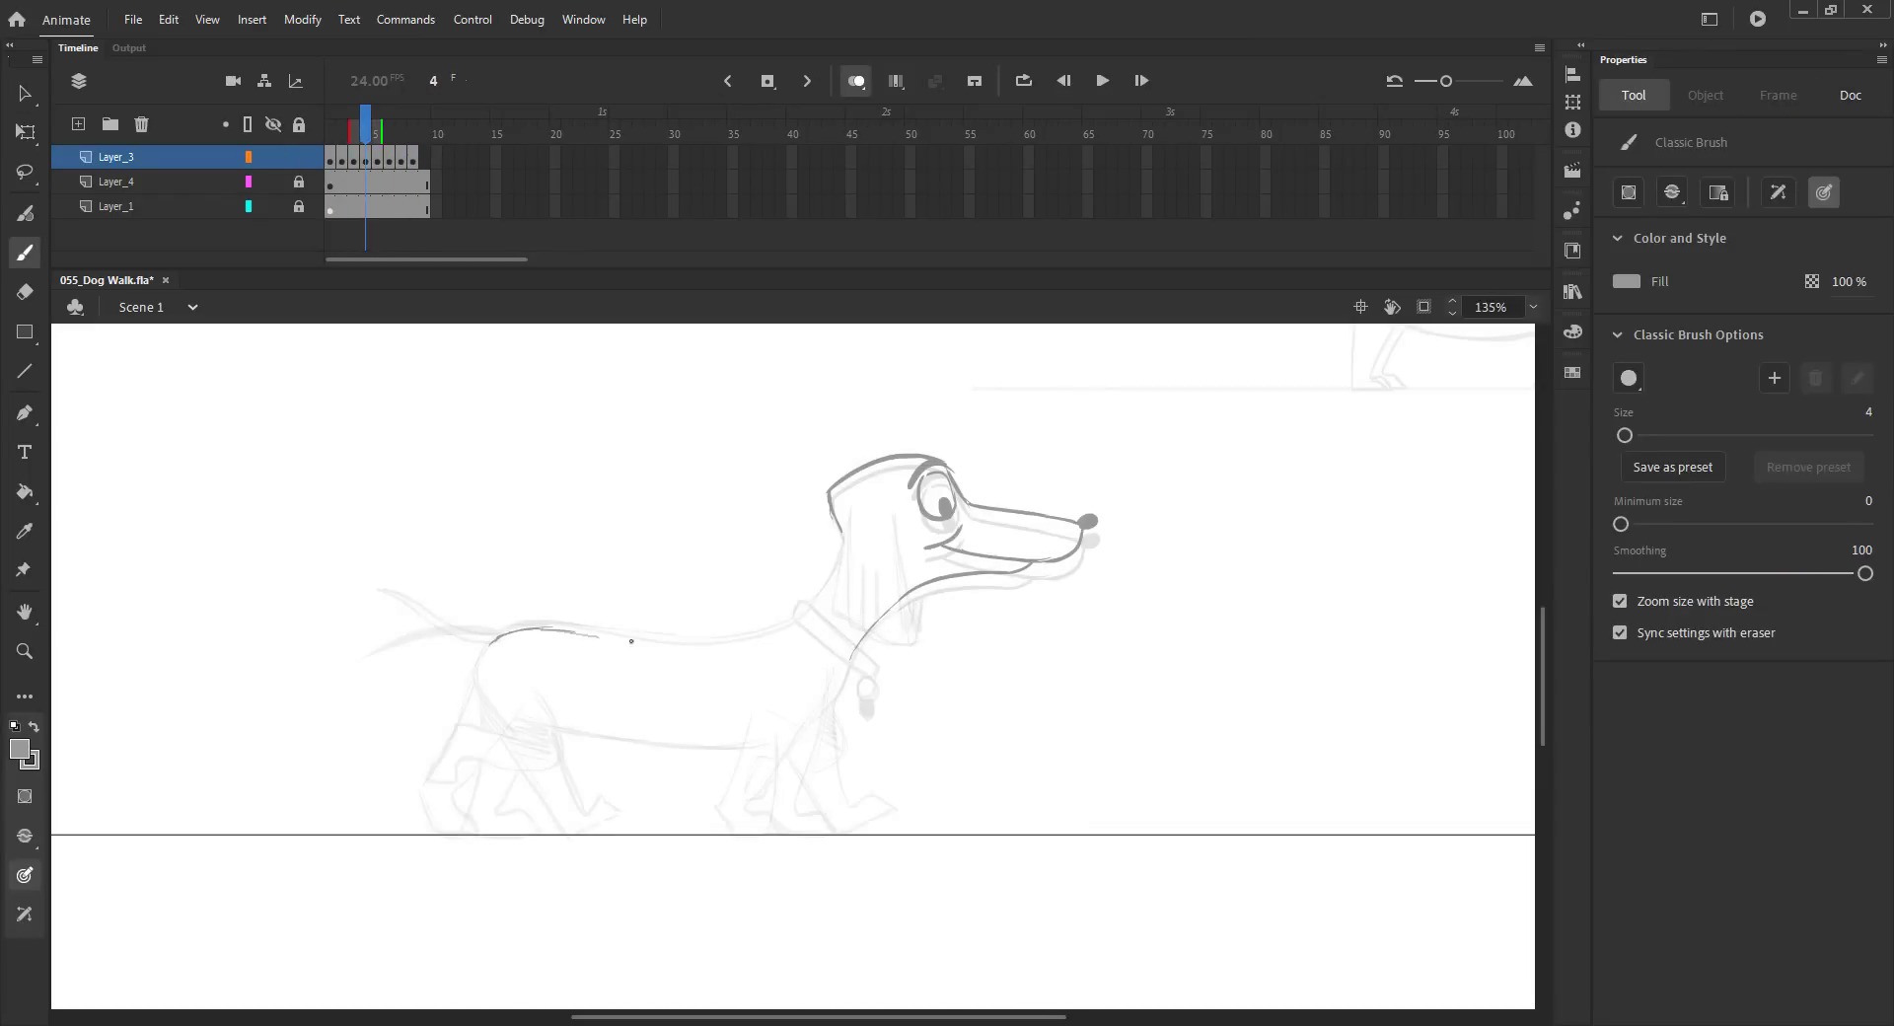
pyautogui.moveTo(684, 639)
pyautogui.mouseDown()
pyautogui.moveTo(814, 591)
pyautogui.moveTo(839, 528)
pyautogui.moveTo(763, 624)
pyautogui.mouseUp()
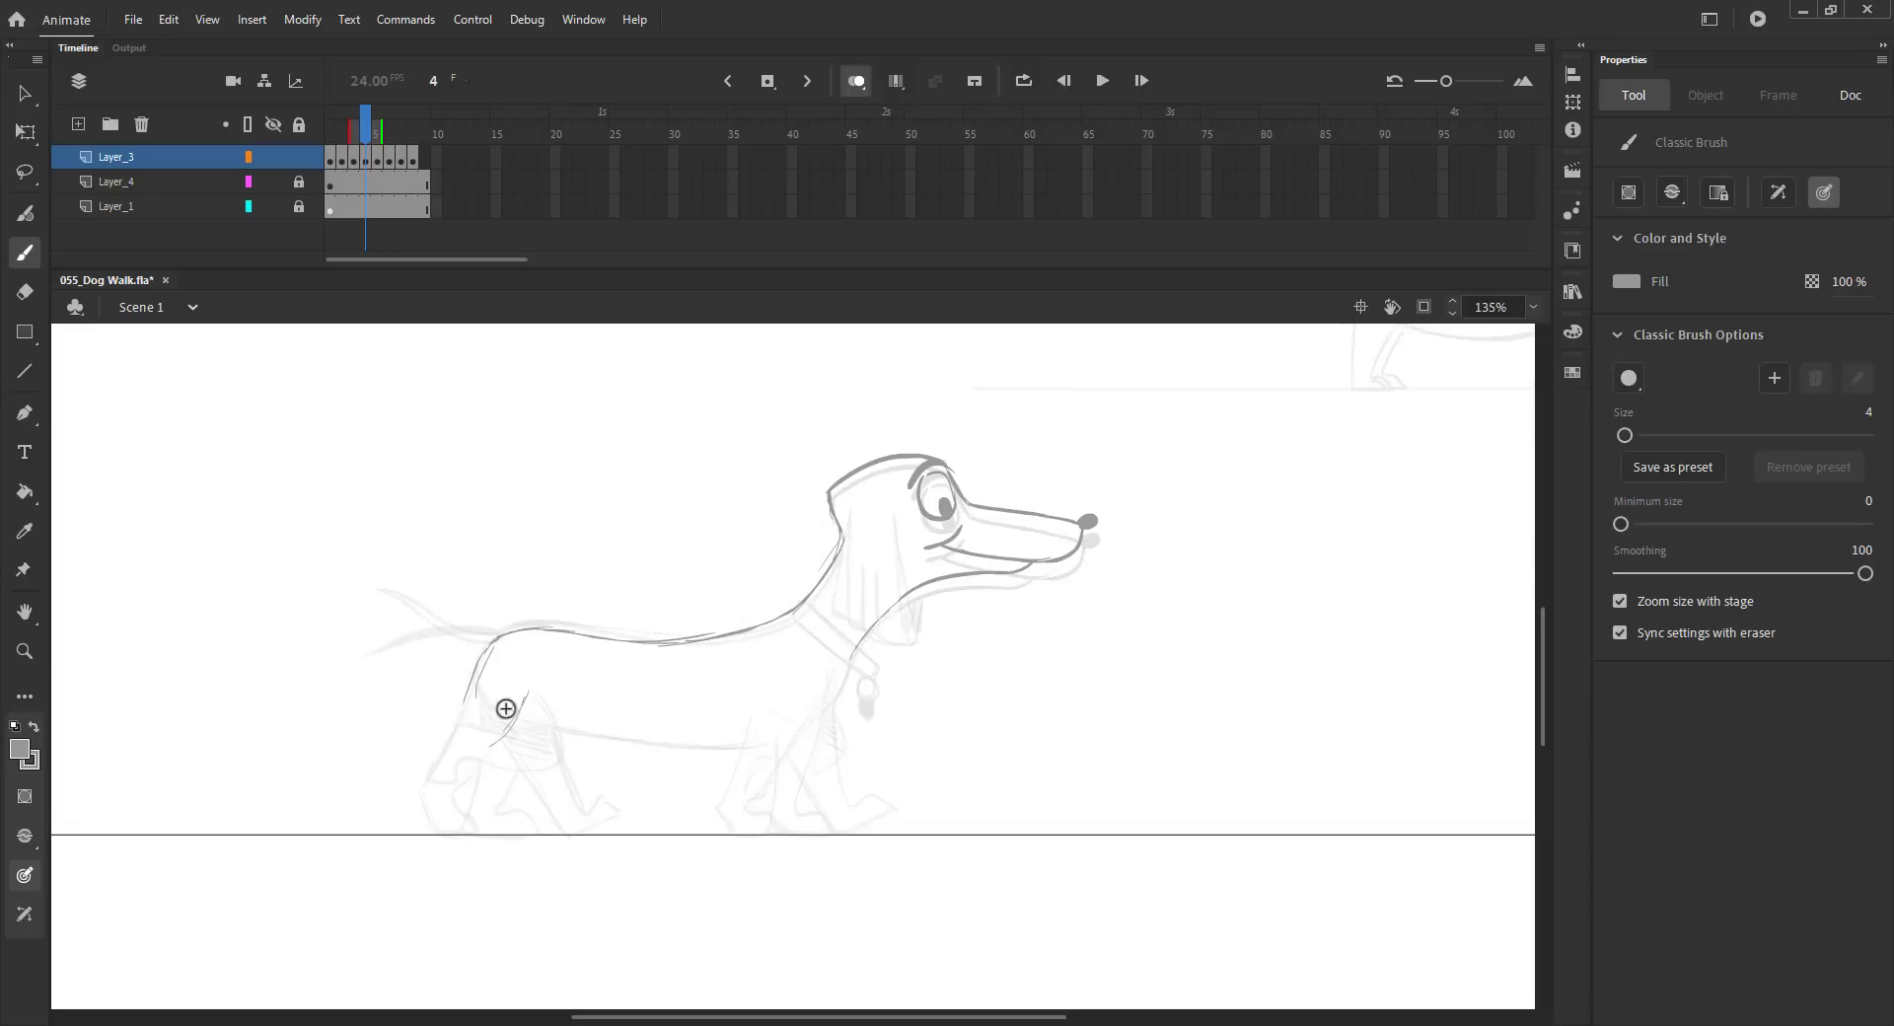
pyautogui.moveTo(506, 739); pyautogui.dragTo(446, 761)
pyautogui.press(',')
pyautogui.press('.')
# Step: Undo the last three strokes and redraw the raised hind paw on frame 4
pyautogui.hotkey('ctrl', 'z')
pyautogui.hotkey('ctrl', 'z')
pyautogui.hotkey('ctrl', 'z')
pyautogui.hotkey('ctrl', 'z')
pyautogui.hotkey('ctrl', 'z')
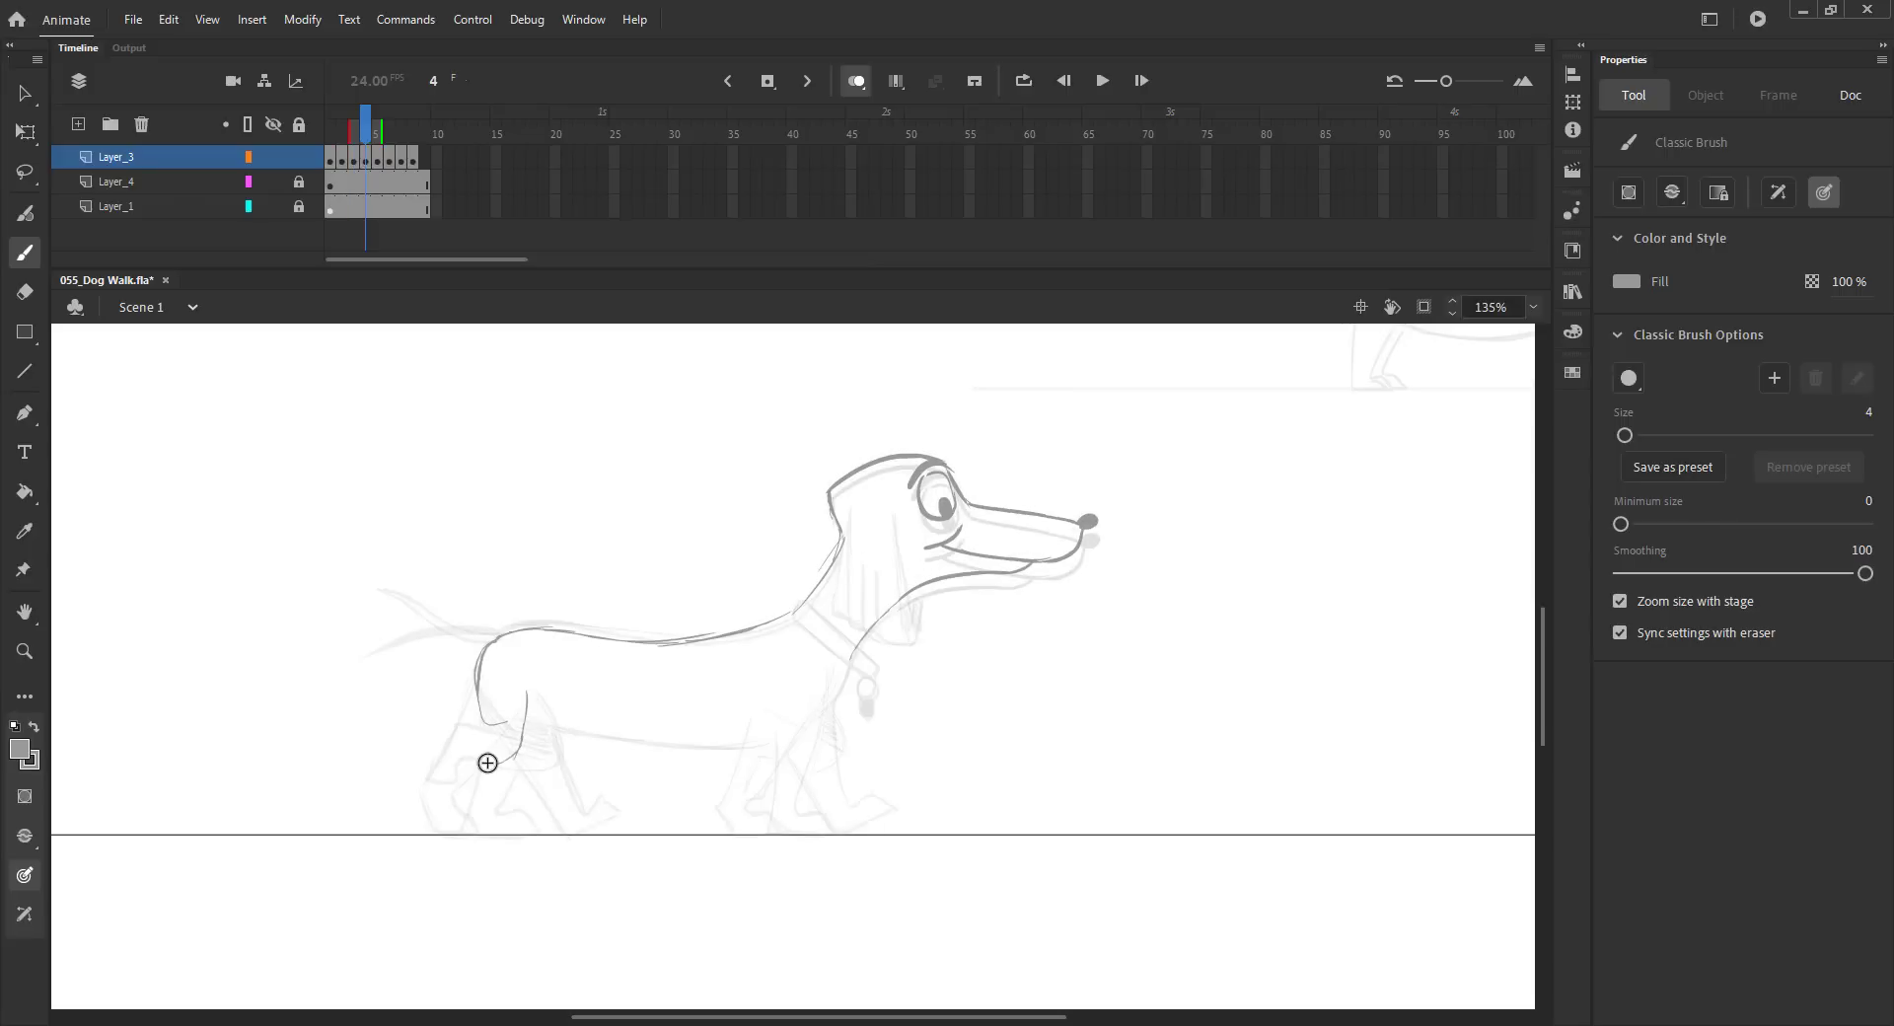
pyautogui.moveTo(479, 761); pyautogui.dragTo(436, 740)
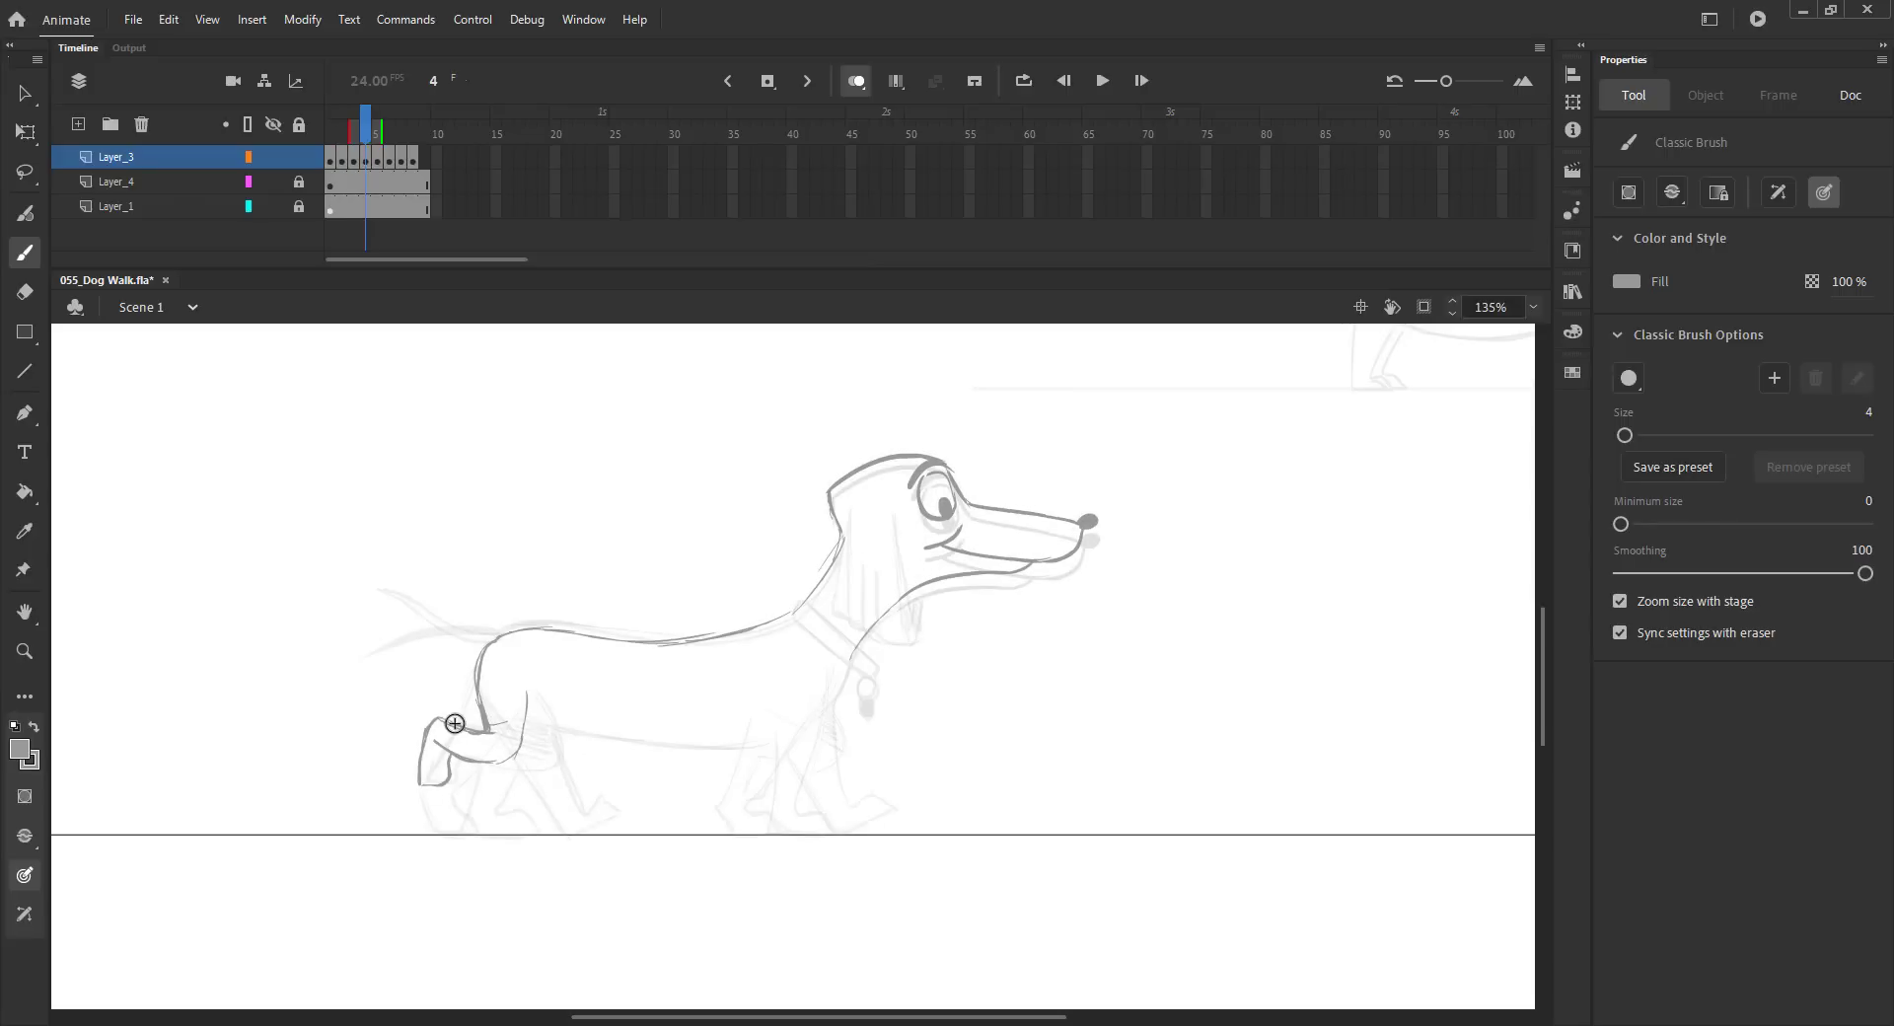
# Step: Draw the belly line and front leg on frame 4 and flip between neighbouring frames to compare
pyautogui.moveTo(528, 726)
pyautogui.mouseDown()
pyautogui.moveTo(776, 720)
pyautogui.moveTo(807, 745)
pyautogui.mouseUp()
pyautogui.press(',')
pyautogui.press('.')
pyautogui.press('.')
pyautogui.press(',')
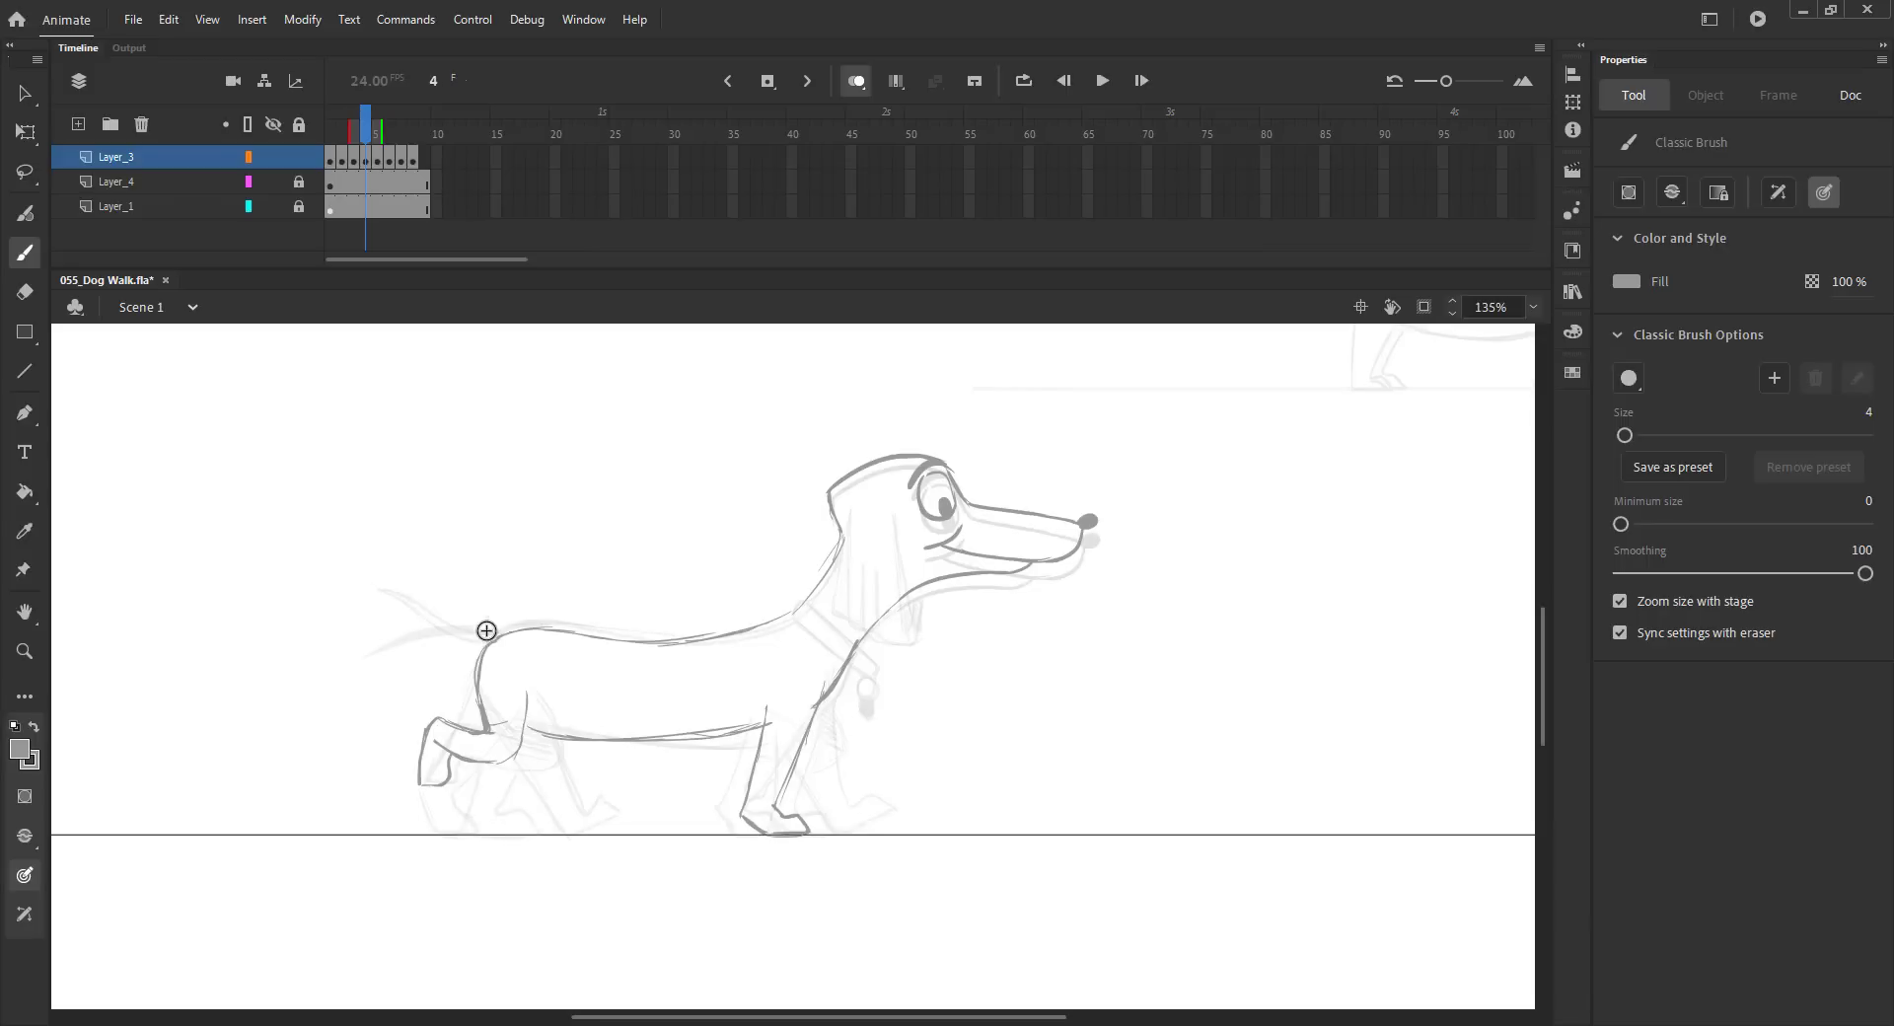
# Step: Draw the tail curving up from the rump on frame 4 and fill it with the Paint Bucket
pyautogui.moveTo(496, 639)
pyautogui.mouseDown()
pyautogui.moveTo(448, 644)
pyautogui.moveTo(376, 596)
pyautogui.mouseUp()
pyautogui.press('.')
pyautogui.press(',')
pyautogui.press('.')
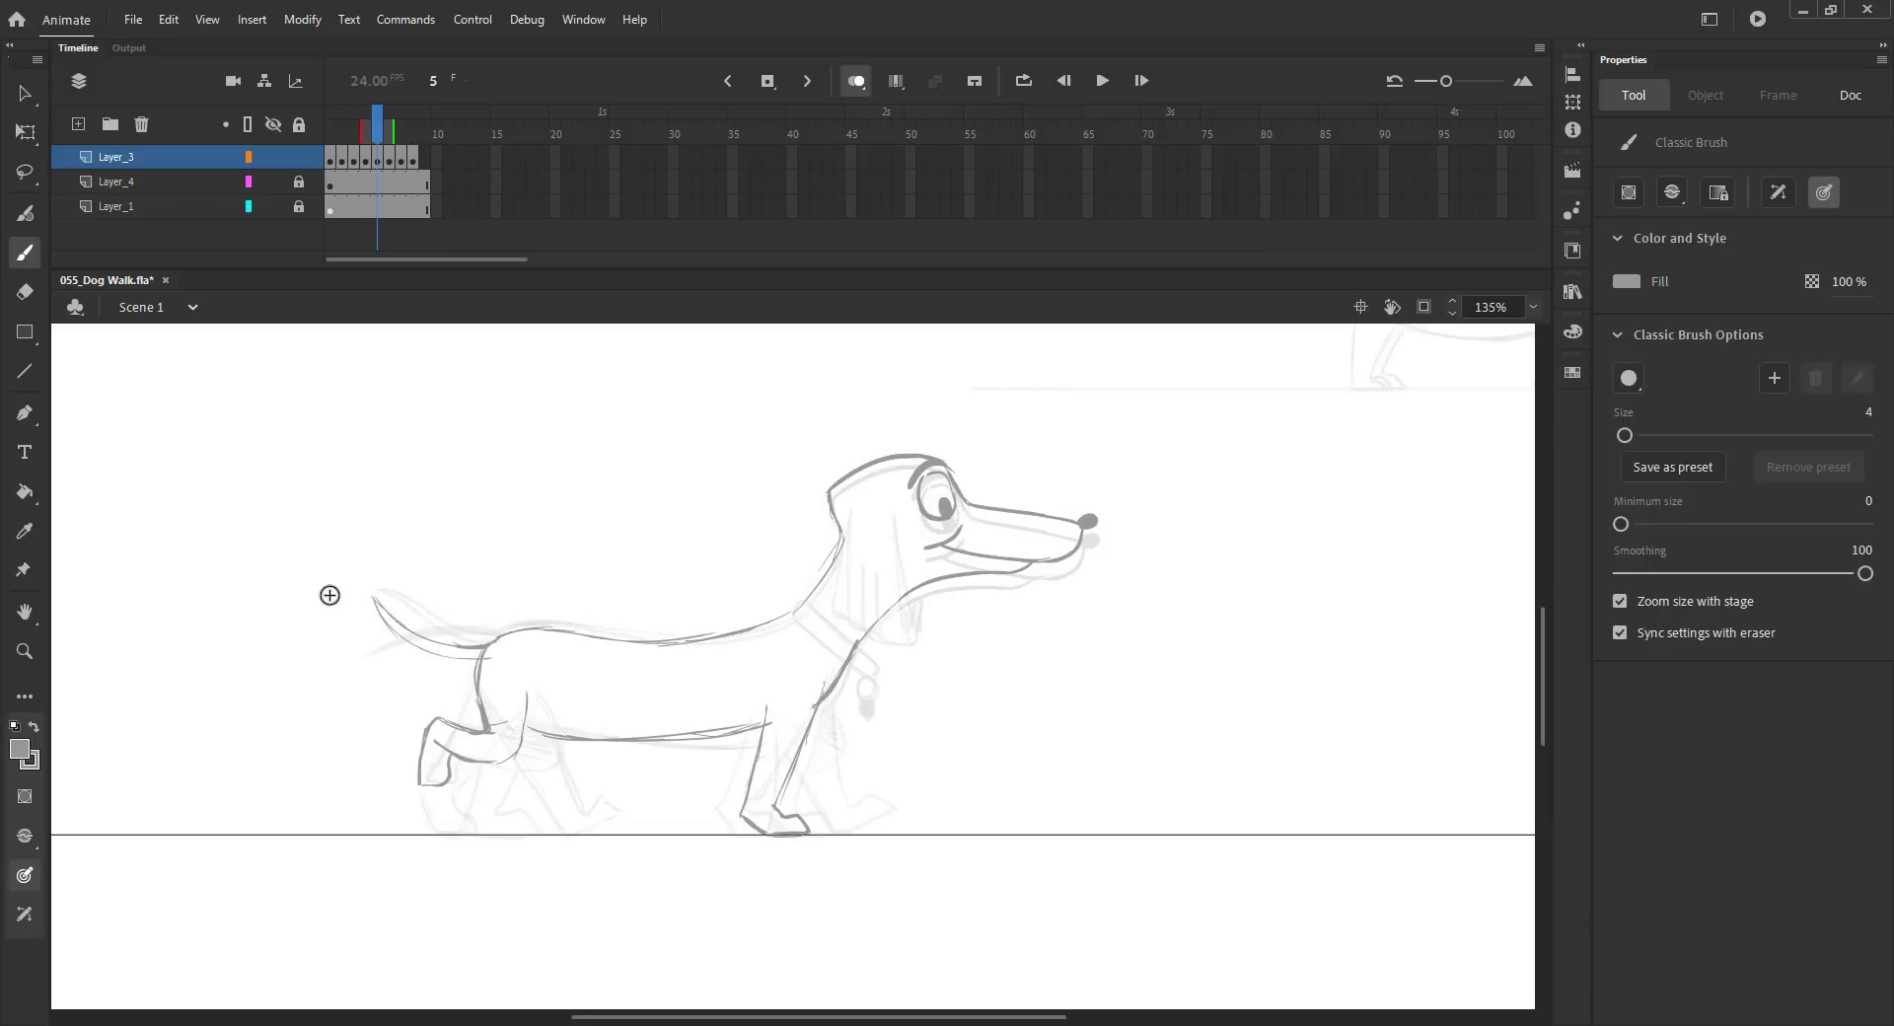
pyautogui.press('k')
pyautogui.click(424, 641)
pyautogui.press('v')
pyautogui.press(',')
pyautogui.press('.')
pyautogui.press('b')
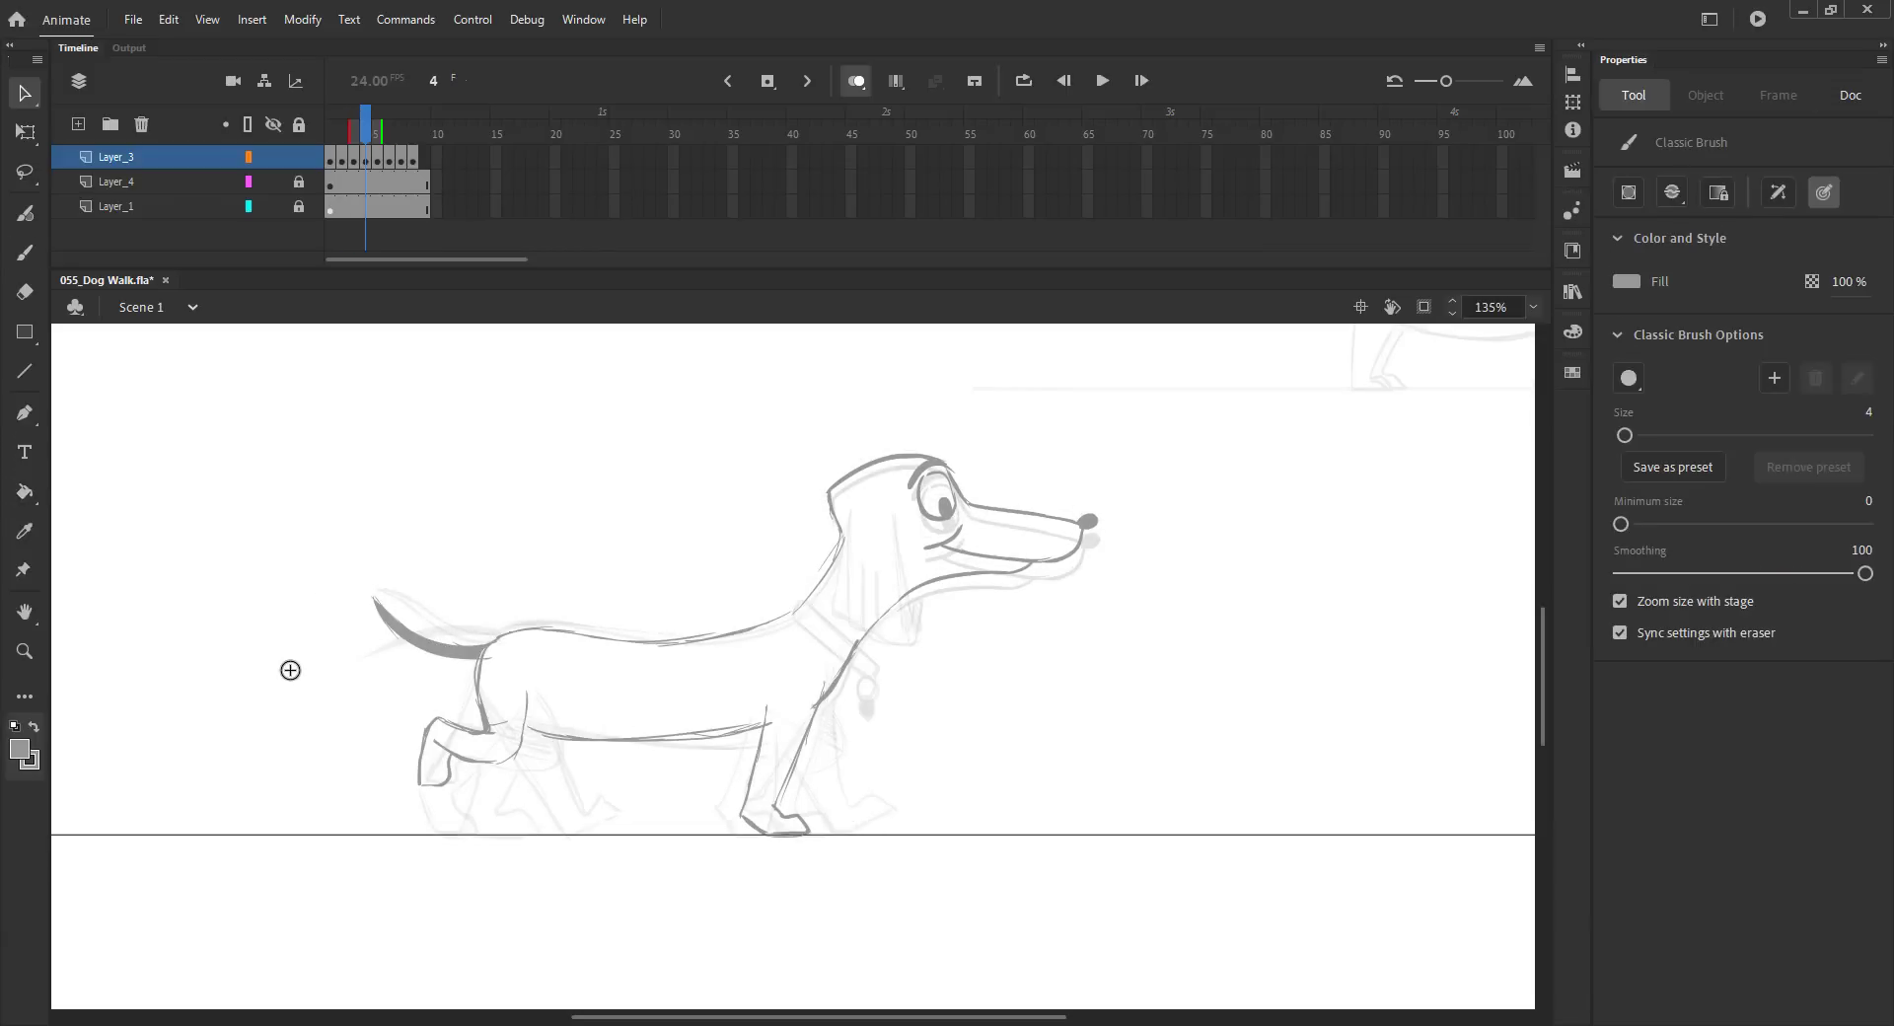
# Step: Sketch the hatched far hind leg and far front leg on frame 4, then save the file
pyautogui.press(',')
pyautogui.press('.')
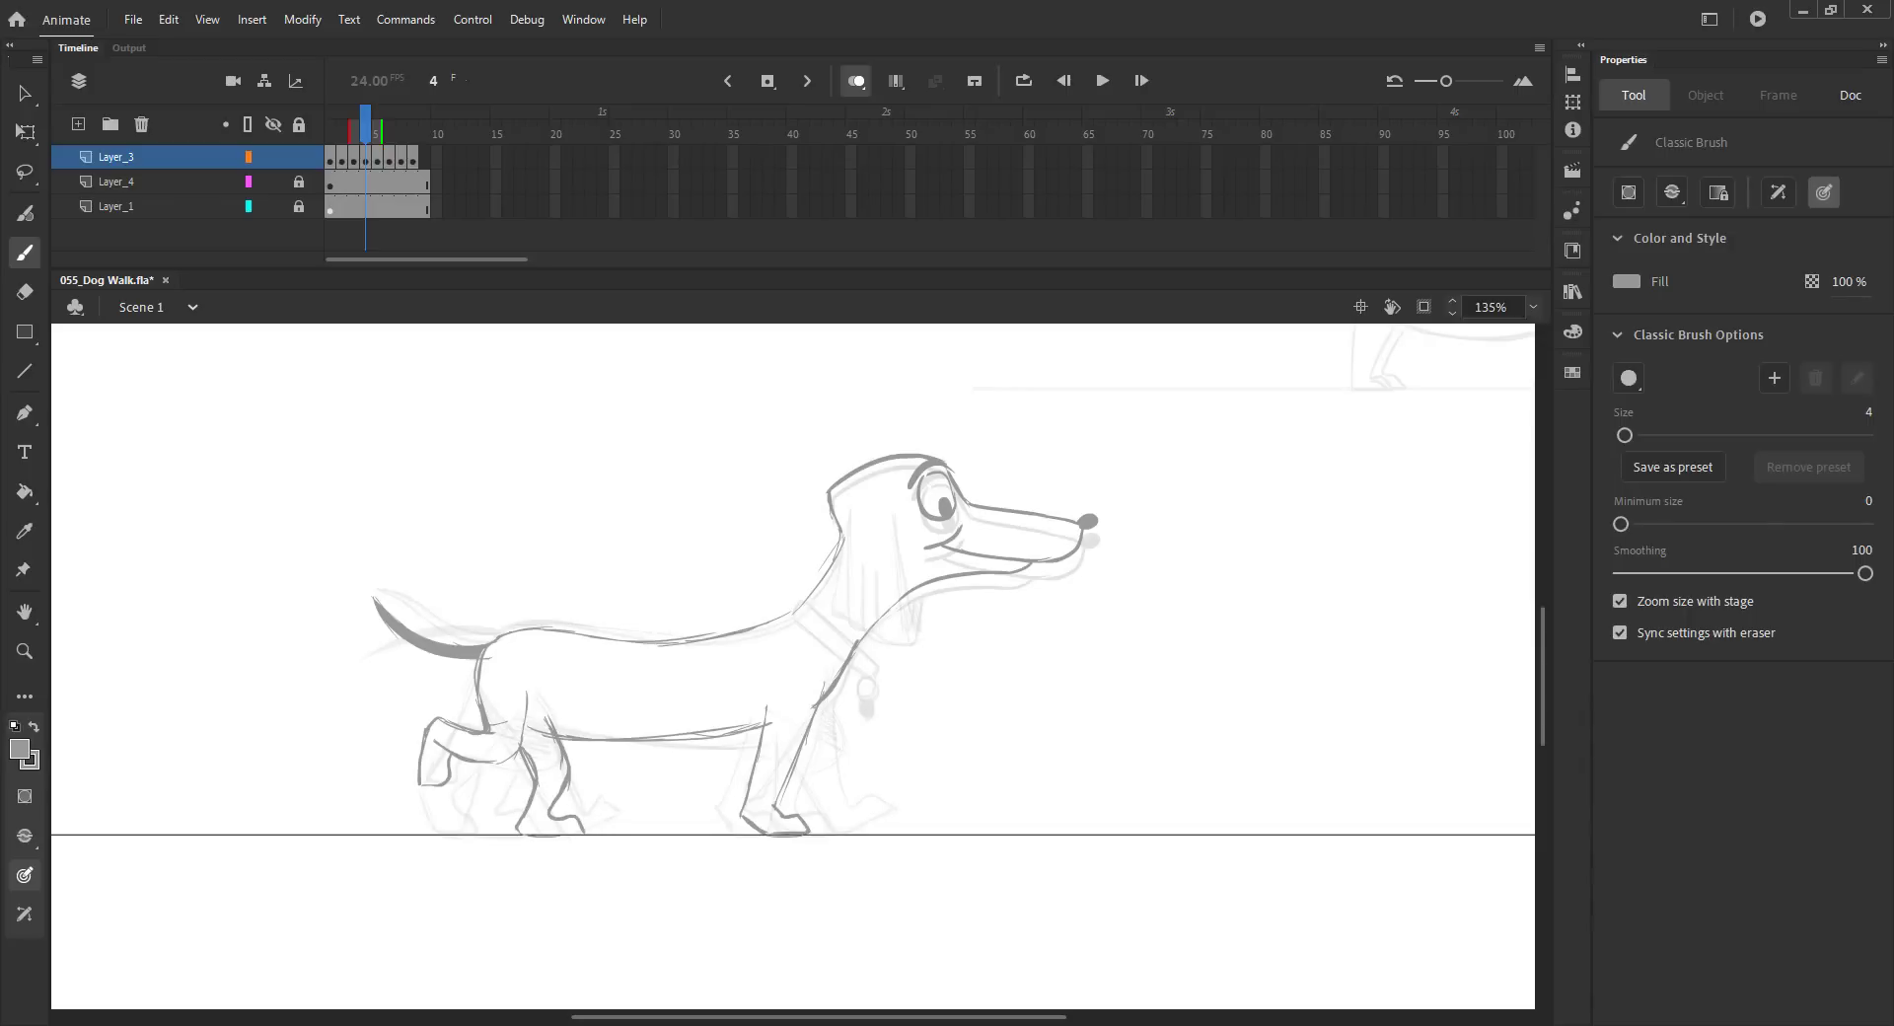
pyautogui.moveTo(521, 738); pyautogui.dragTo(563, 720)
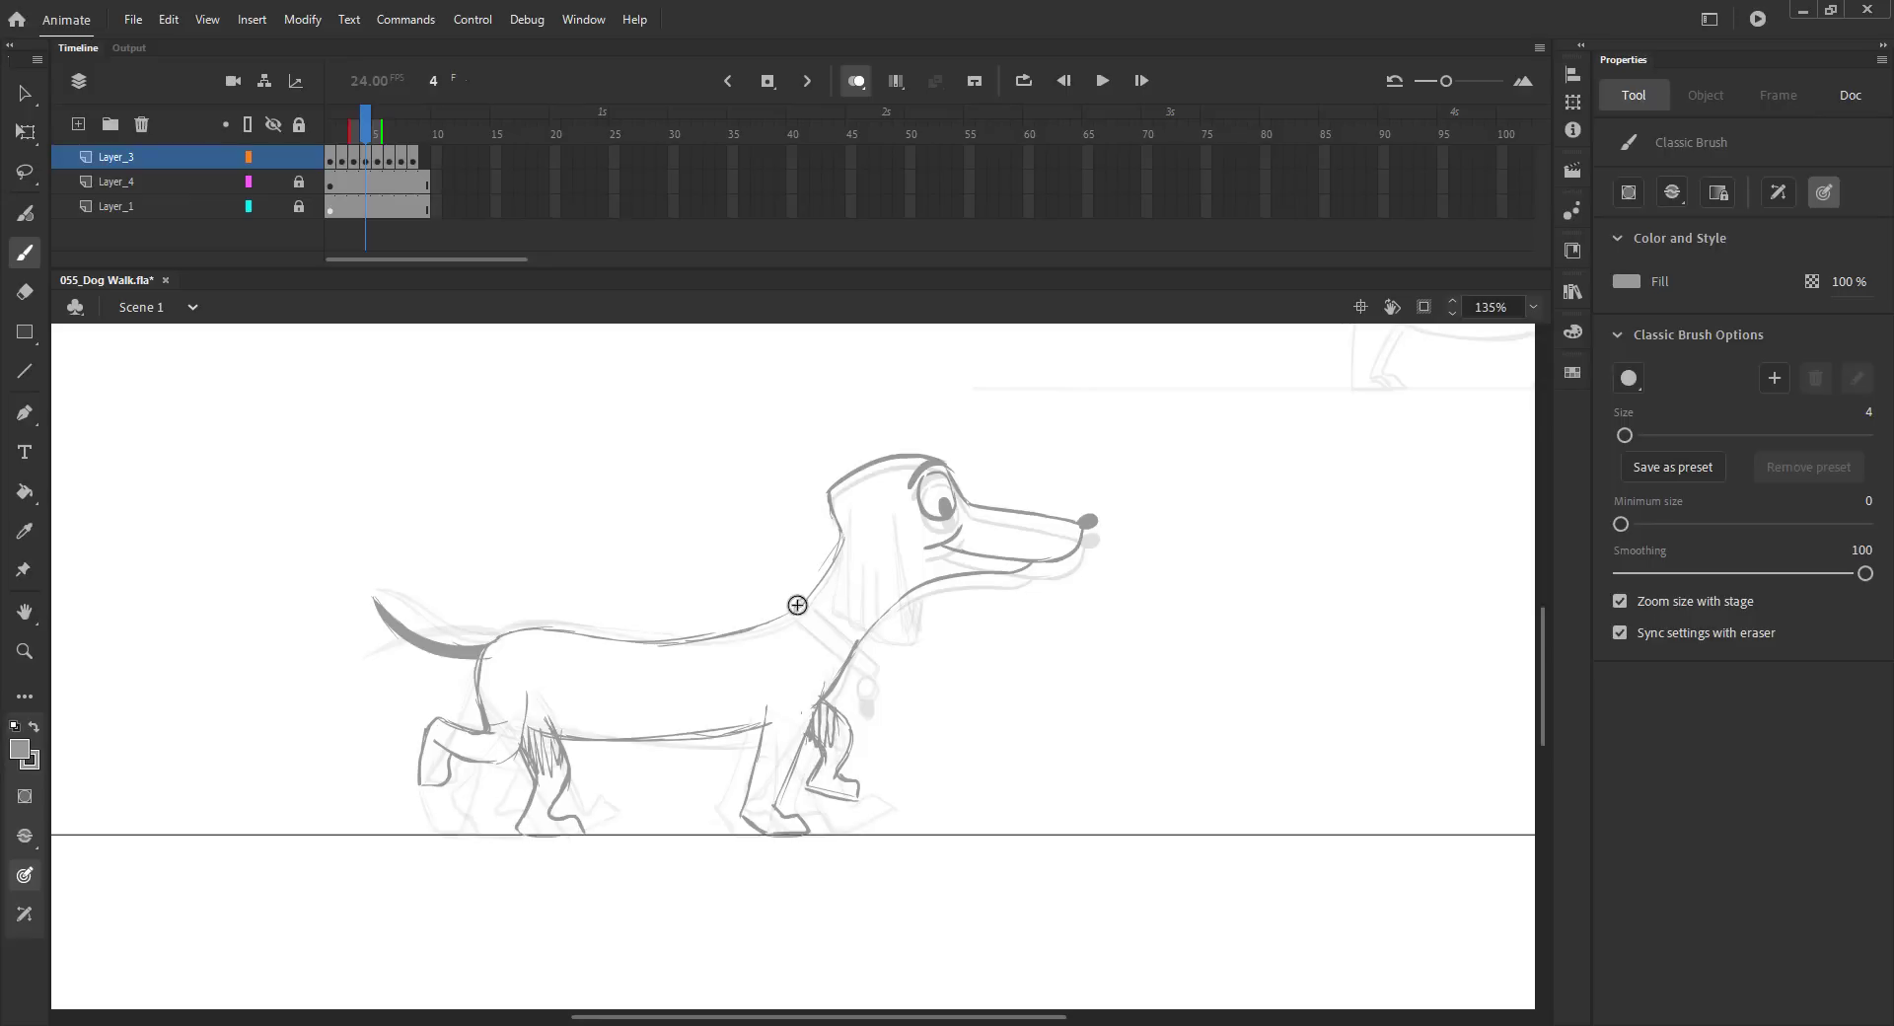
pyautogui.moveTo(823, 609); pyautogui.dragTo(875, 651)
pyautogui.hotkey('ctrl', '2')
pyautogui.hotkey('ctrl', 's')
pyautogui.press('v')
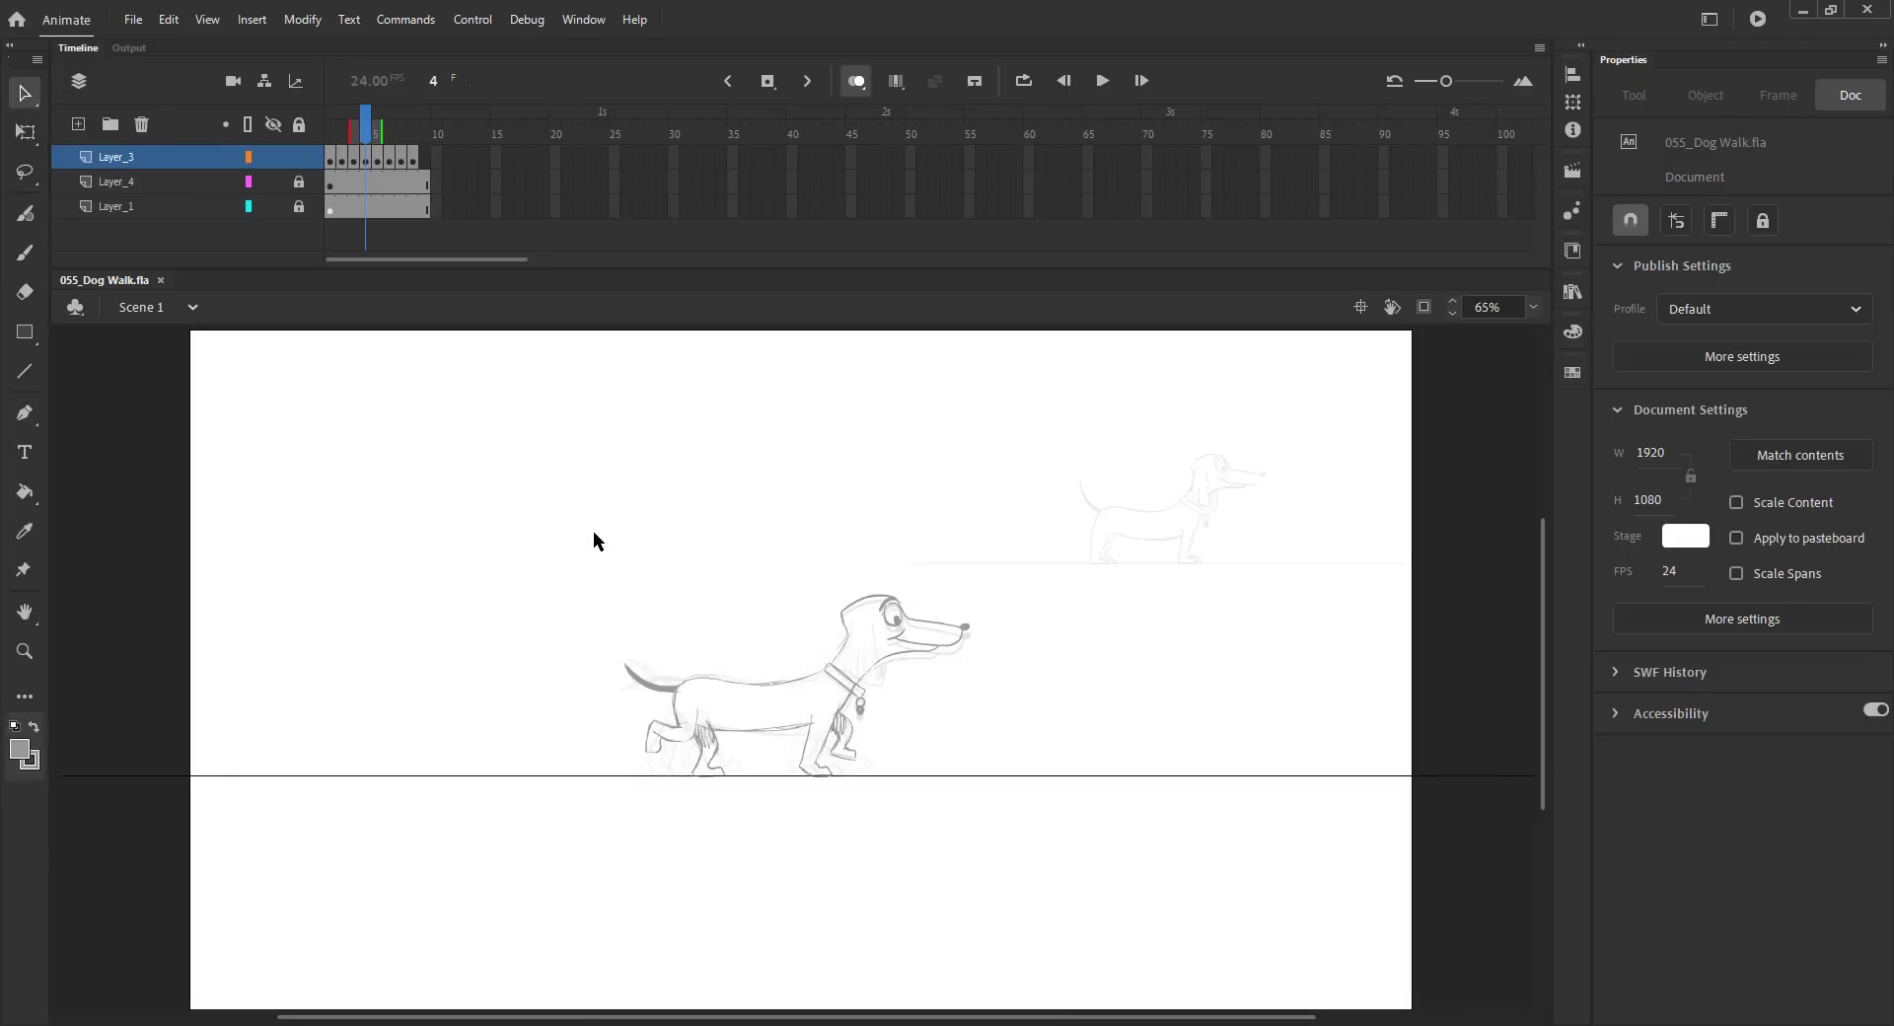
# Step: Insert two extra frames in the sketch layer's timeline and step between frames 4 and 9
pyautogui.click(864, 87)
pyautogui.moveTo(380, 129); pyautogui.dragTo(395, 150)
pyautogui.press('F5')
pyautogui.press('F5')
pyautogui.click(367, 160)
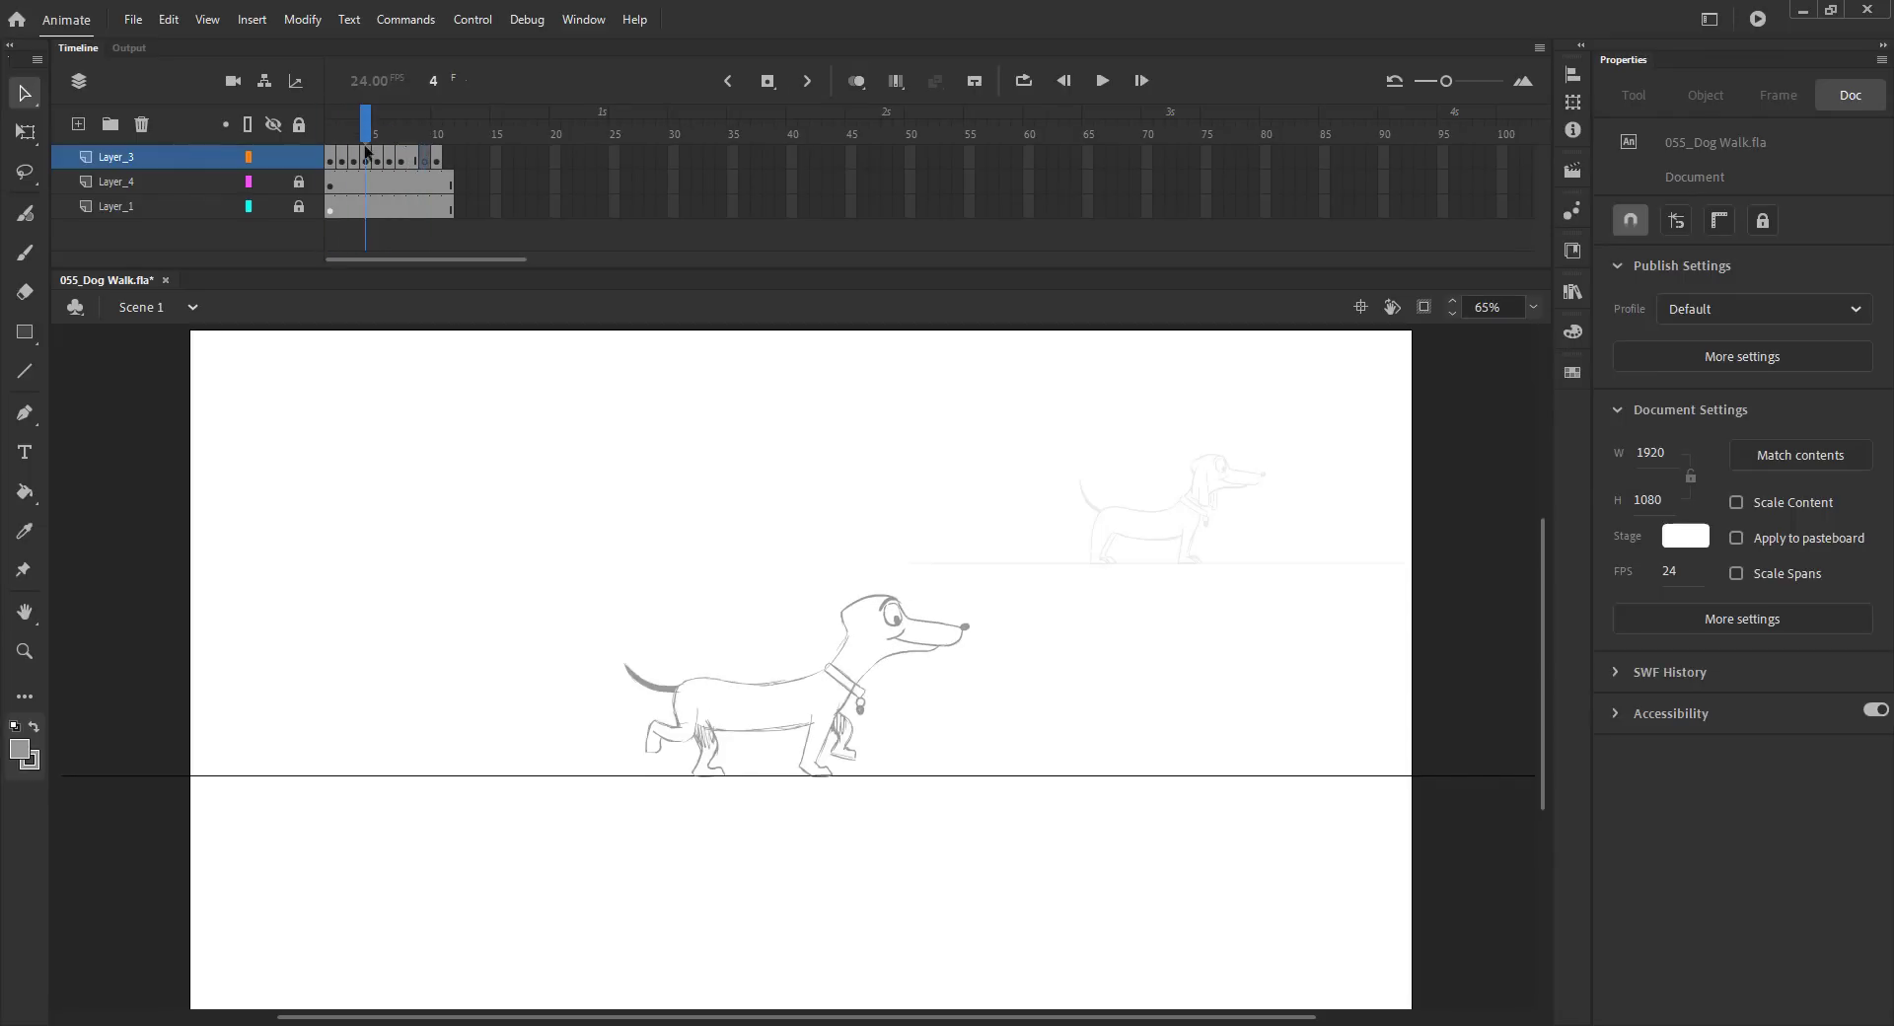
pyautogui.click(408, 156)
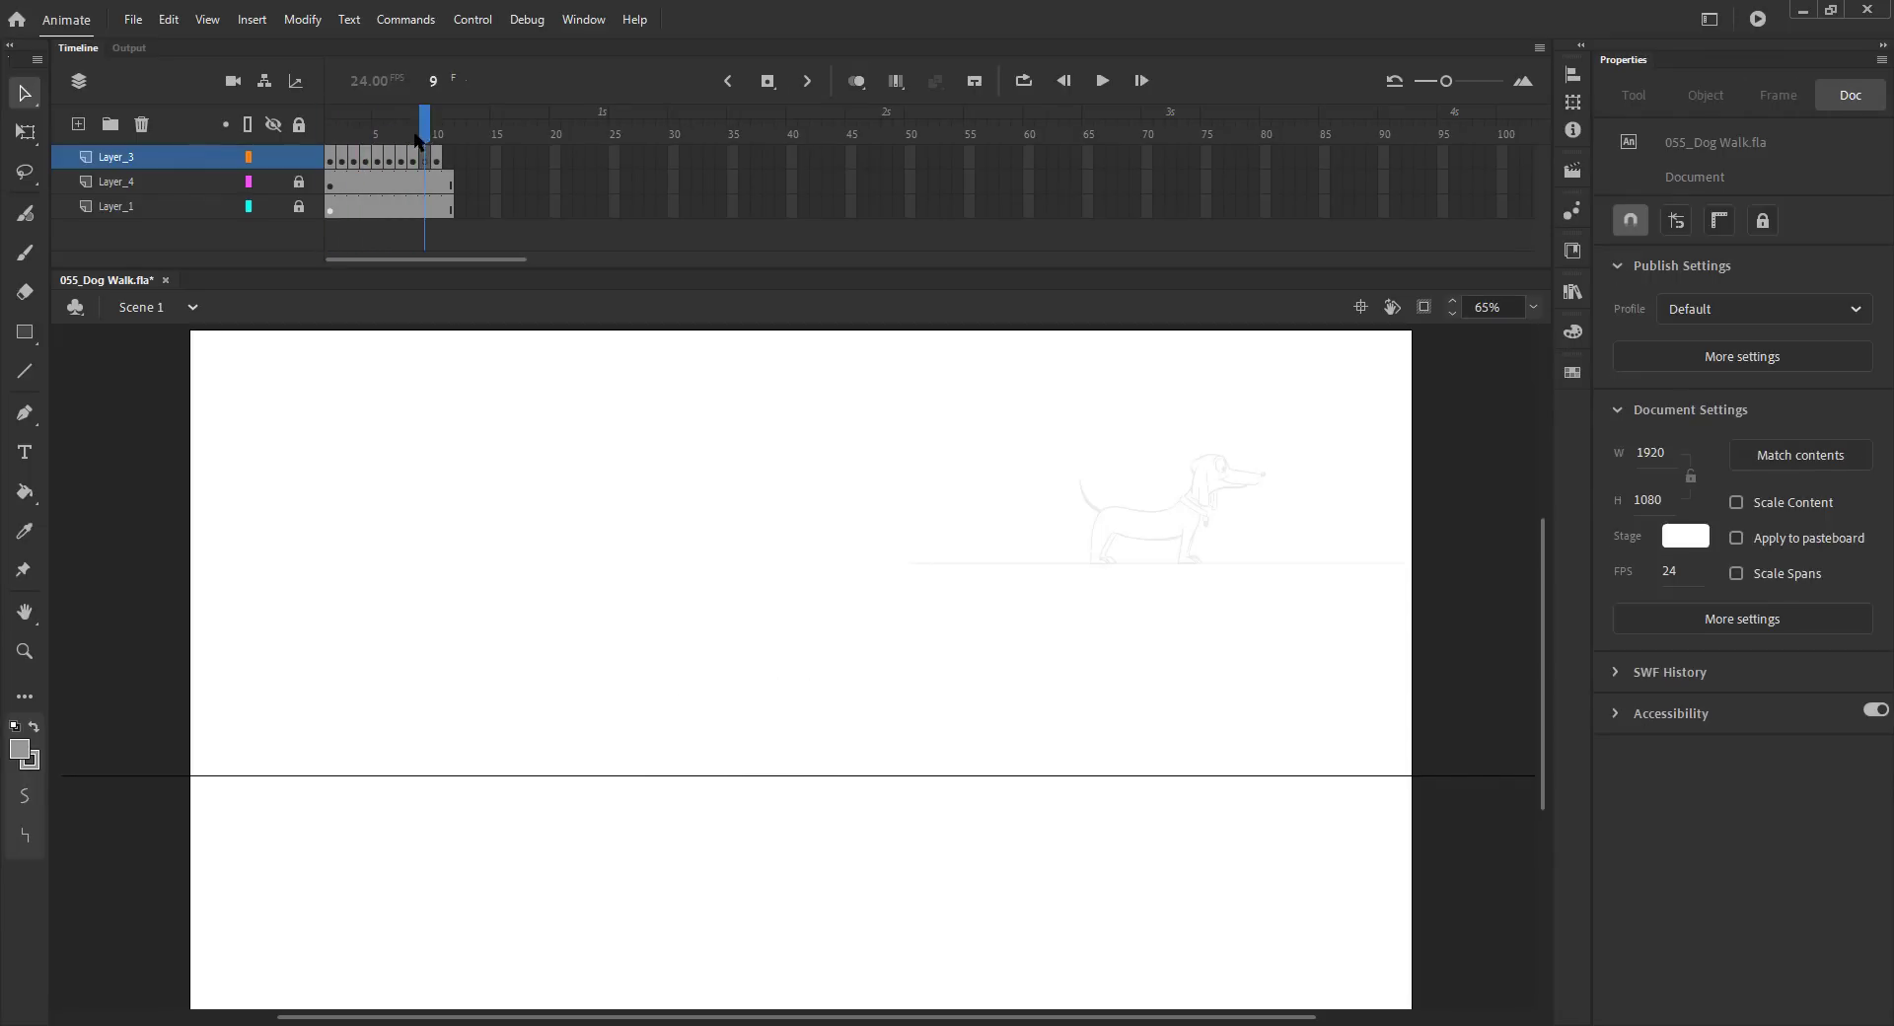
pyautogui.click(367, 158)
pyautogui.press(',')
pyautogui.press('.')
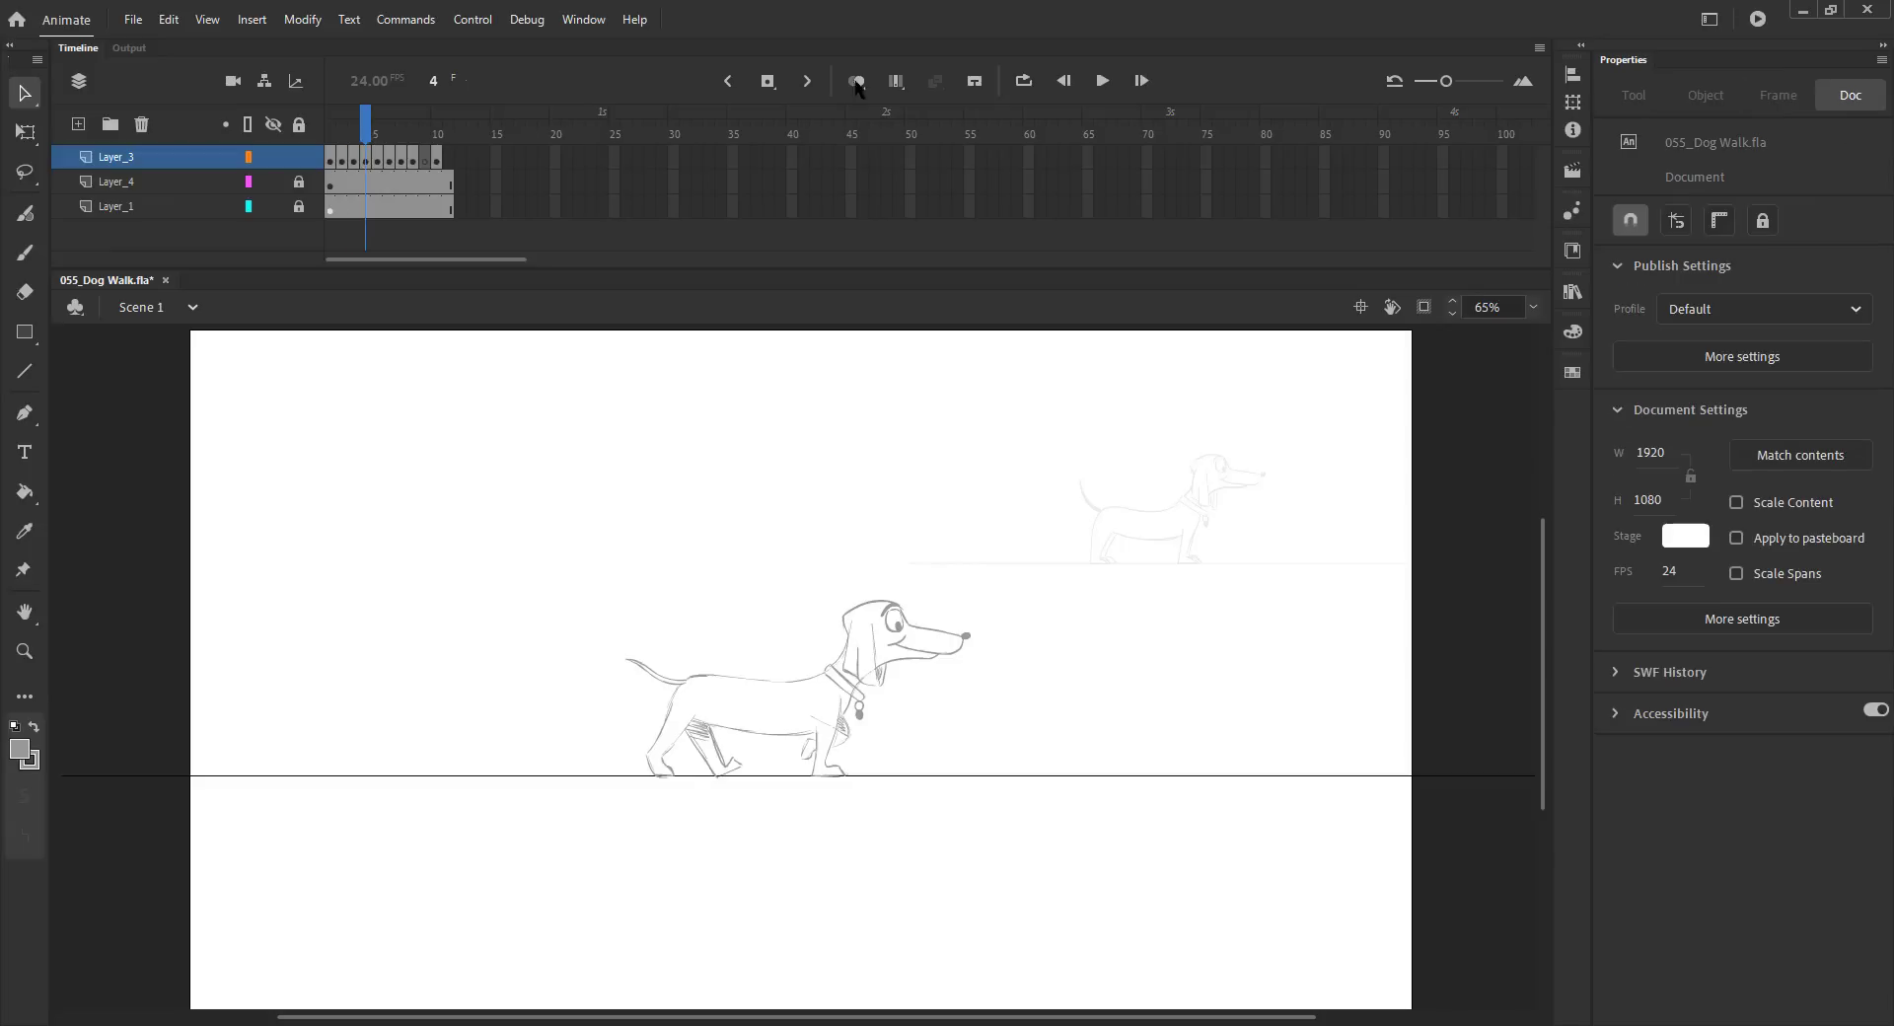
# Step: Redraw the front leg strokes on frame 4 with onion skinning on
pyautogui.click(856, 81)
pyautogui.hotkey('ctrl', 'space')
pyautogui.moveTo(769, 575); pyautogui.dragTo(962, 735)
pyautogui.press(',')
pyautogui.press('.')
pyautogui.press('.')
pyautogui.press(',')
pyautogui.press('b')
pyautogui.moveTo(834, 538); pyautogui.dragTo(861, 760)
pyautogui.moveTo(791, 641)
pyautogui.mouseDown()
pyautogui.moveTo(798, 774)
pyautogui.moveTo(865, 776)
pyautogui.mouseUp()
pyautogui.moveTo(884, 685); pyautogui.dragTo(861, 780)
pyautogui.hotkey('ctrl', '2')
pyautogui.click(856, 81)
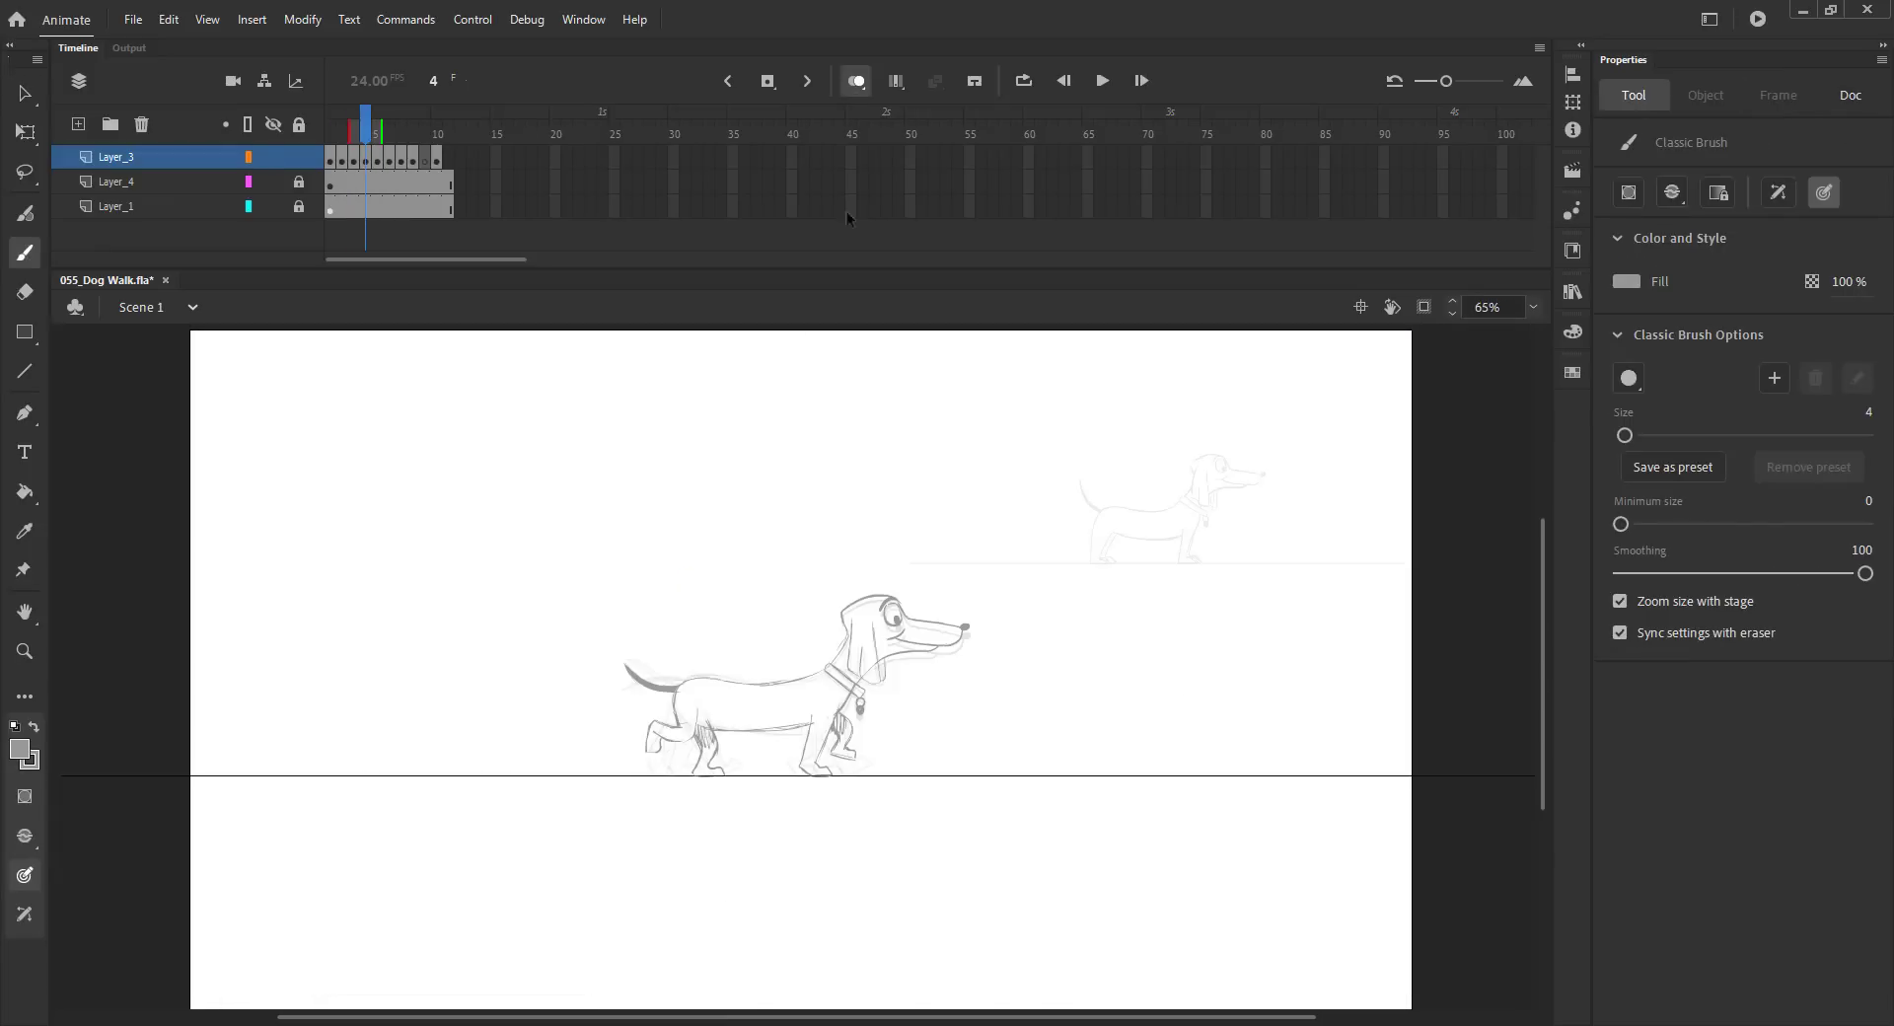
# Step: Copy the head from frame 4, paste it in place on frame 9, and save
pyautogui.moveTo(367, 126); pyautogui.dragTo(414, 164)
pyautogui.click(366, 161)
pyautogui.press('v')
pyautogui.moveTo(988, 741); pyautogui.dragTo(928, 592)
pyautogui.hotkey('ctrl', 'c')
pyautogui.press('.')
pyautogui.hotkey('ctrl', 'shift', 'v')
pyautogui.hotkey('ctrl', 's')
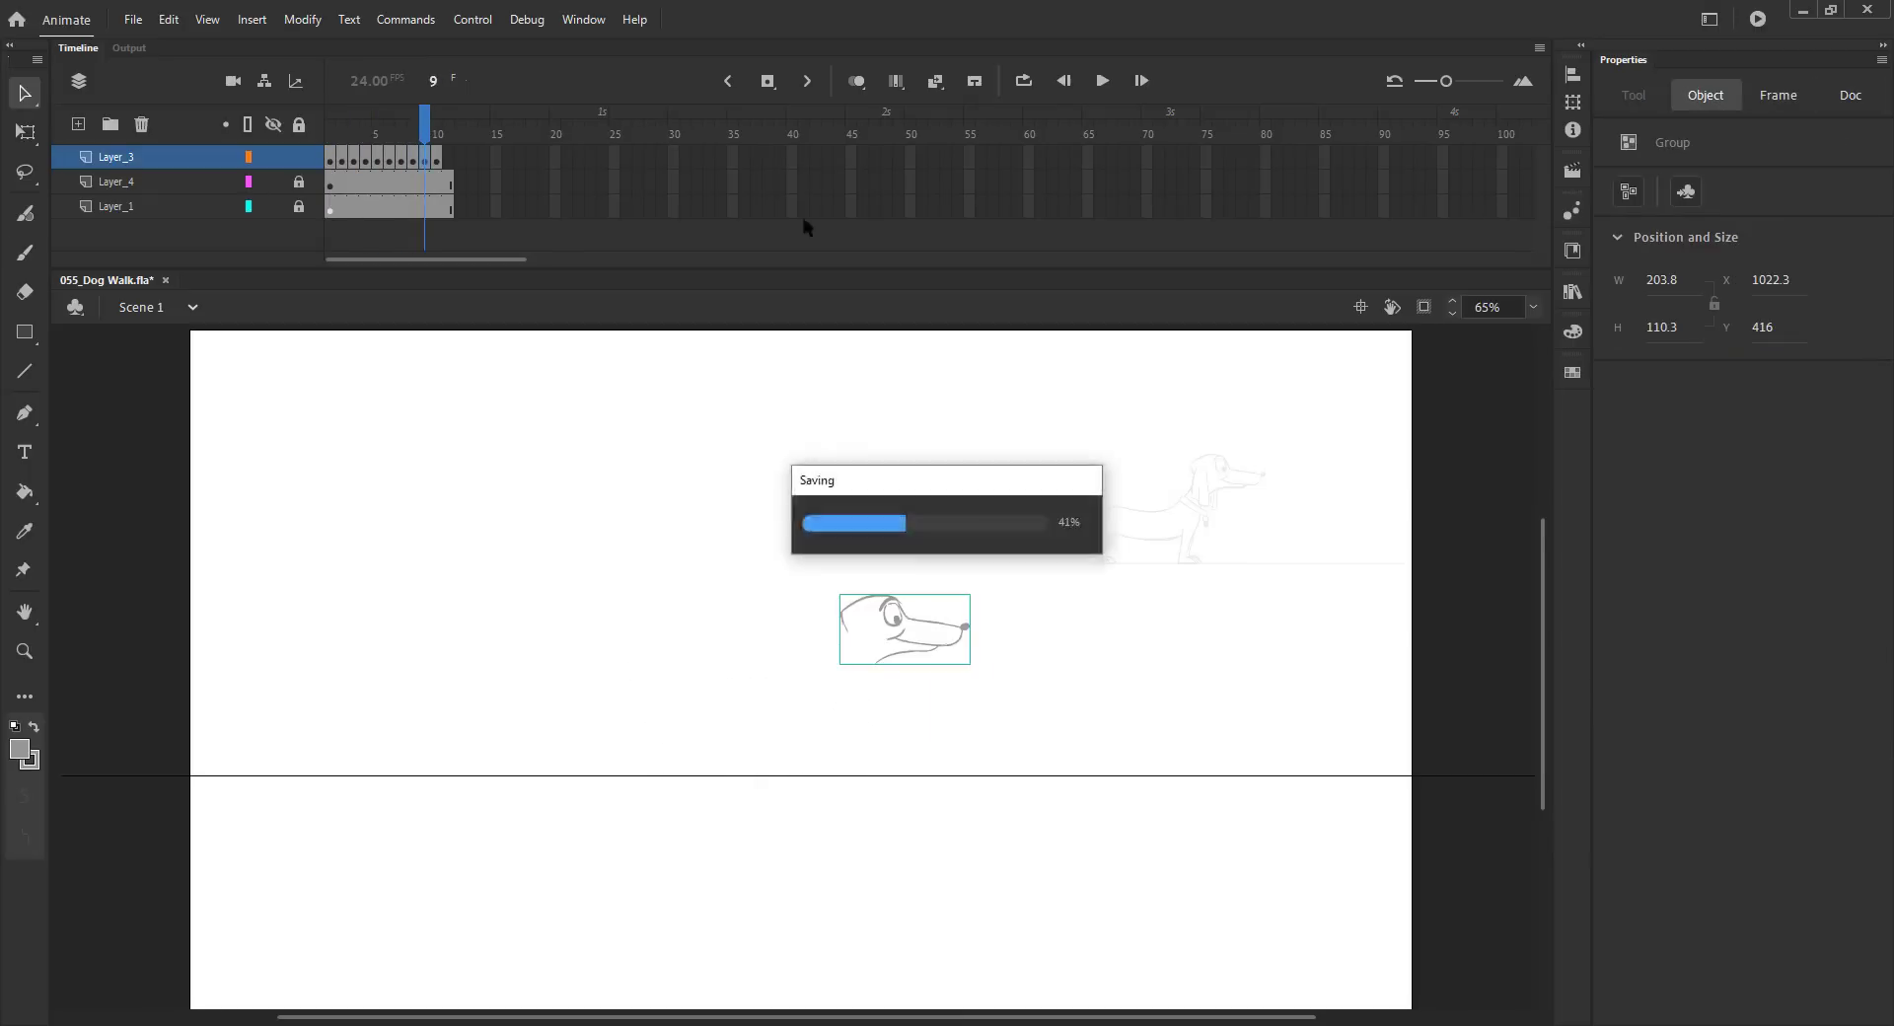
# Step: Sketch the neck, chest, front leg and hind leg of the next pose on frame 9 with onion skinning
pyautogui.click(856, 80)
pyautogui.press('z')
pyautogui.moveTo(440, 127); pyautogui.dragTo(427, 127)
pyautogui.moveTo(562, 589); pyautogui.dragTo(1000, 835)
pyautogui.press('b')
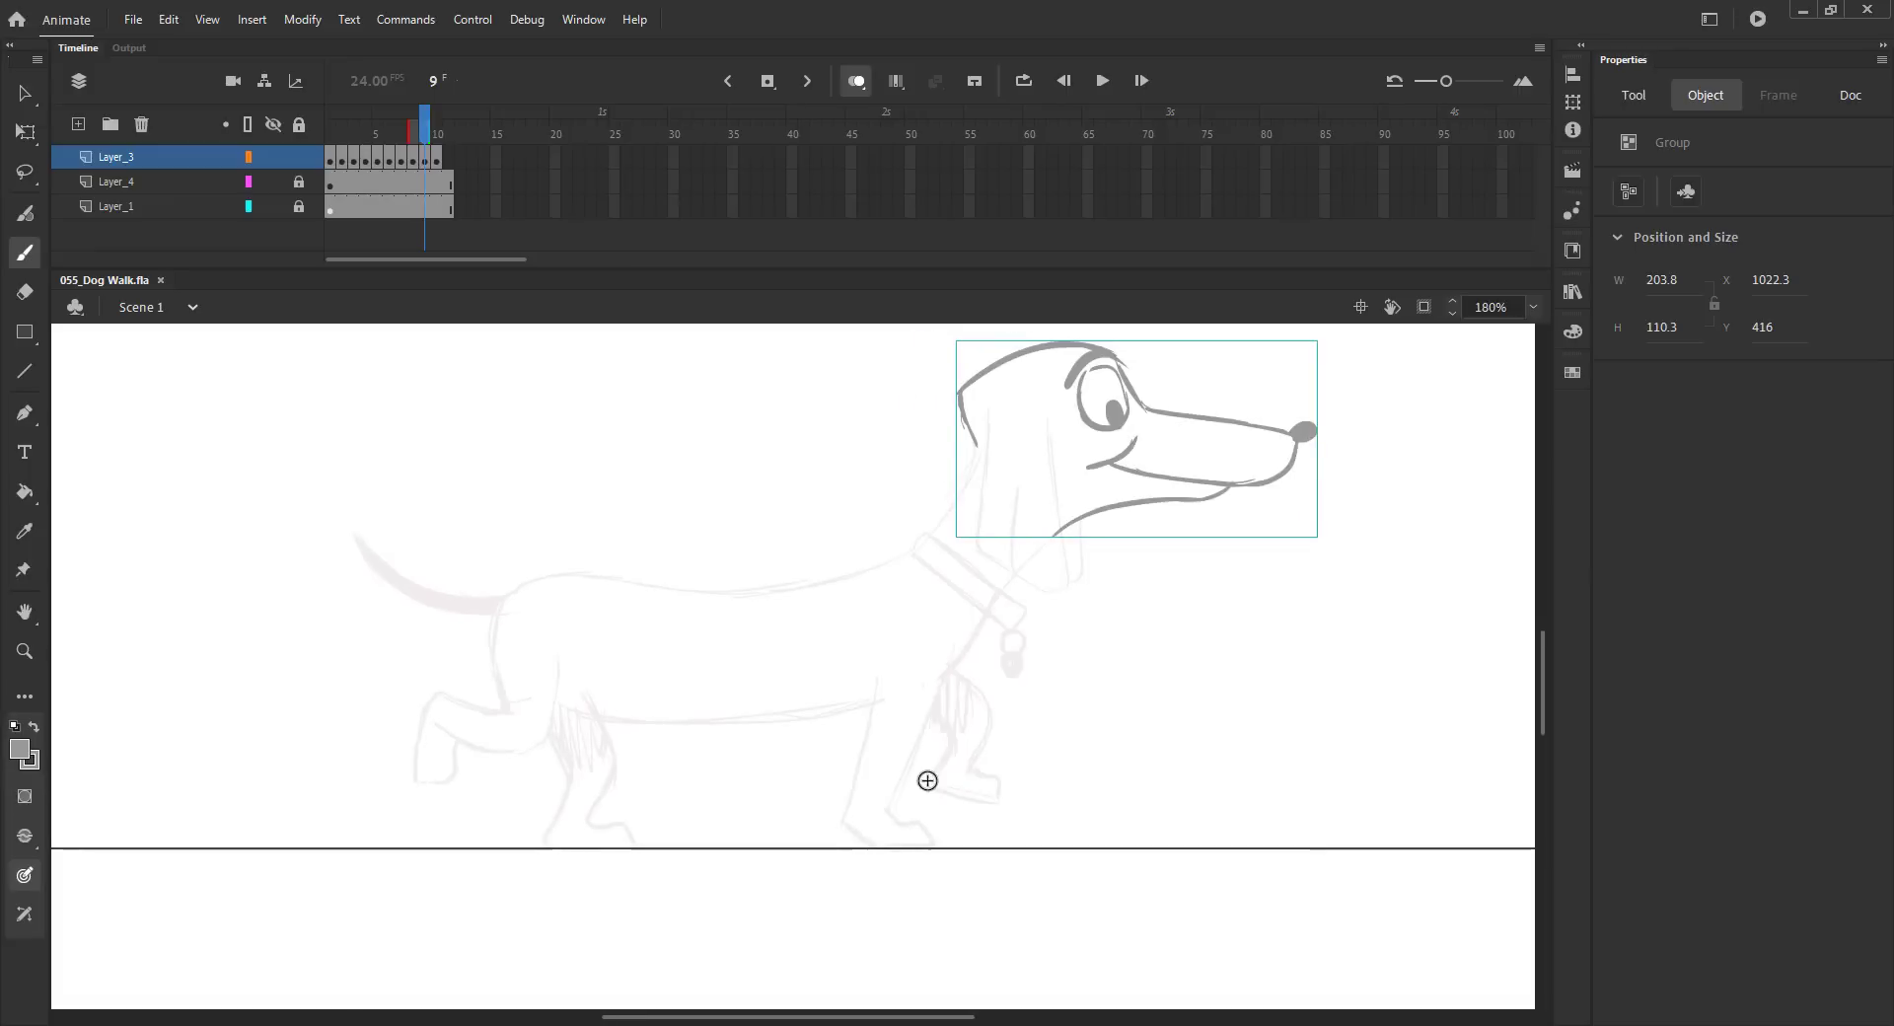
pyautogui.moveTo(971, 471); pyautogui.dragTo(922, 553)
pyautogui.moveTo(1074, 523)
pyautogui.mouseDown()
pyautogui.moveTo(960, 659)
pyautogui.moveTo(982, 695)
pyautogui.moveTo(928, 790)
pyautogui.moveTo(991, 784)
pyautogui.mouseUp()
pyautogui.moveTo(893, 702)
pyautogui.mouseDown()
pyautogui.moveTo(765, 719)
pyautogui.moveTo(558, 705)
pyautogui.mouseUp()
pyautogui.moveTo(591, 810); pyautogui.dragTo(586, 819)
pyautogui.moveTo(523, 684)
pyautogui.mouseDown()
pyautogui.moveTo(558, 804)
pyautogui.moveTo(539, 845)
pyautogui.mouseUp()
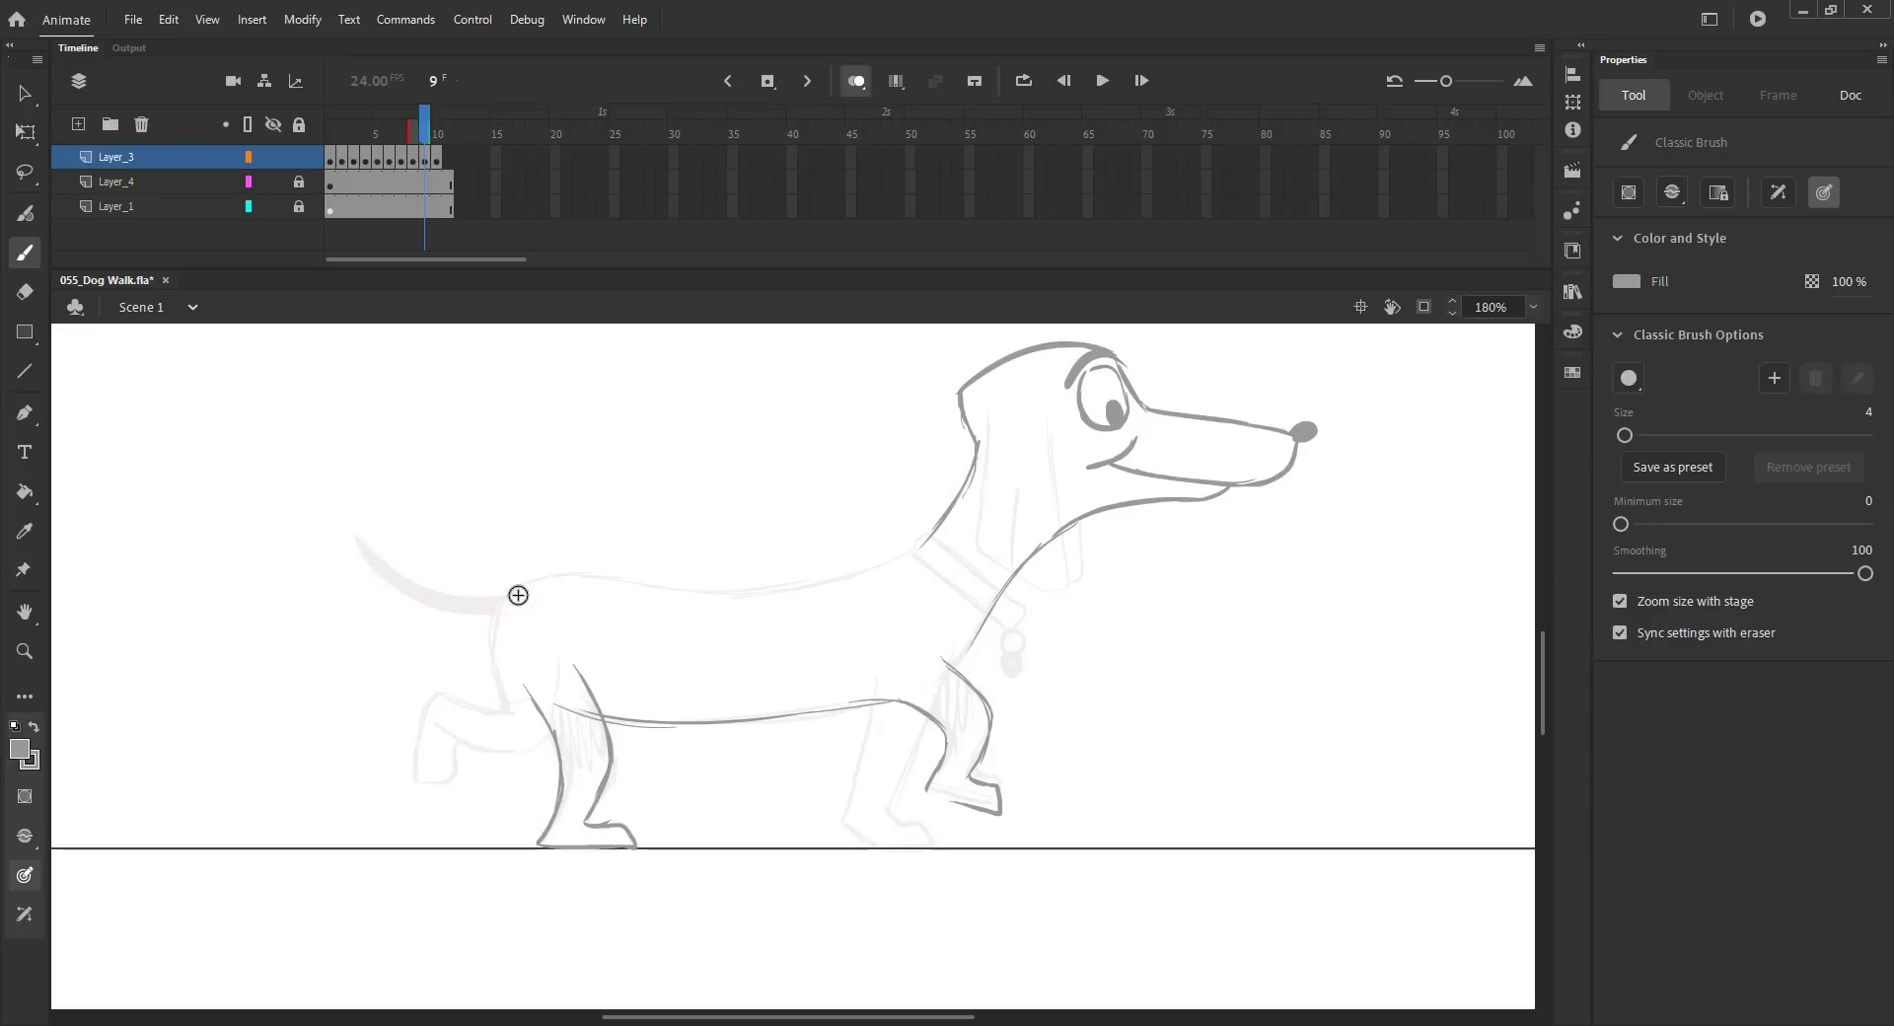
# Step: Sketch the raised hind paw, back line, belly and far legs on frame 9
pyautogui.moveTo(460, 748); pyautogui.dragTo(430, 786)
pyautogui.moveTo(453, 740); pyautogui.dragTo(550, 734)
pyautogui.moveTo(497, 608)
pyautogui.mouseDown()
pyautogui.moveTo(573, 574)
pyautogui.moveTo(691, 589)
pyautogui.mouseUp()
pyautogui.moveTo(657, 585)
pyautogui.mouseDown()
pyautogui.moveTo(900, 558)
pyautogui.moveTo(923, 537)
pyautogui.moveTo(1015, 624)
pyautogui.mouseUp()
pyautogui.moveTo(915, 555); pyautogui.dragTo(949, 581)
pyautogui.moveTo(1012, 654); pyautogui.dragTo(1010, 656)
pyautogui.moveTo(855, 783); pyautogui.dragTo(872, 708)
pyautogui.moveTo(840, 814); pyautogui.dragTo(856, 840)
pyautogui.moveTo(928, 719)
pyautogui.mouseDown()
pyautogui.moveTo(892, 781)
pyautogui.moveTo(914, 848)
pyautogui.mouseUp()
# Step: Delete the content of frame 8, clear its keyframe, and save the file
pyautogui.click(411, 158)
pyautogui.press('Delete')
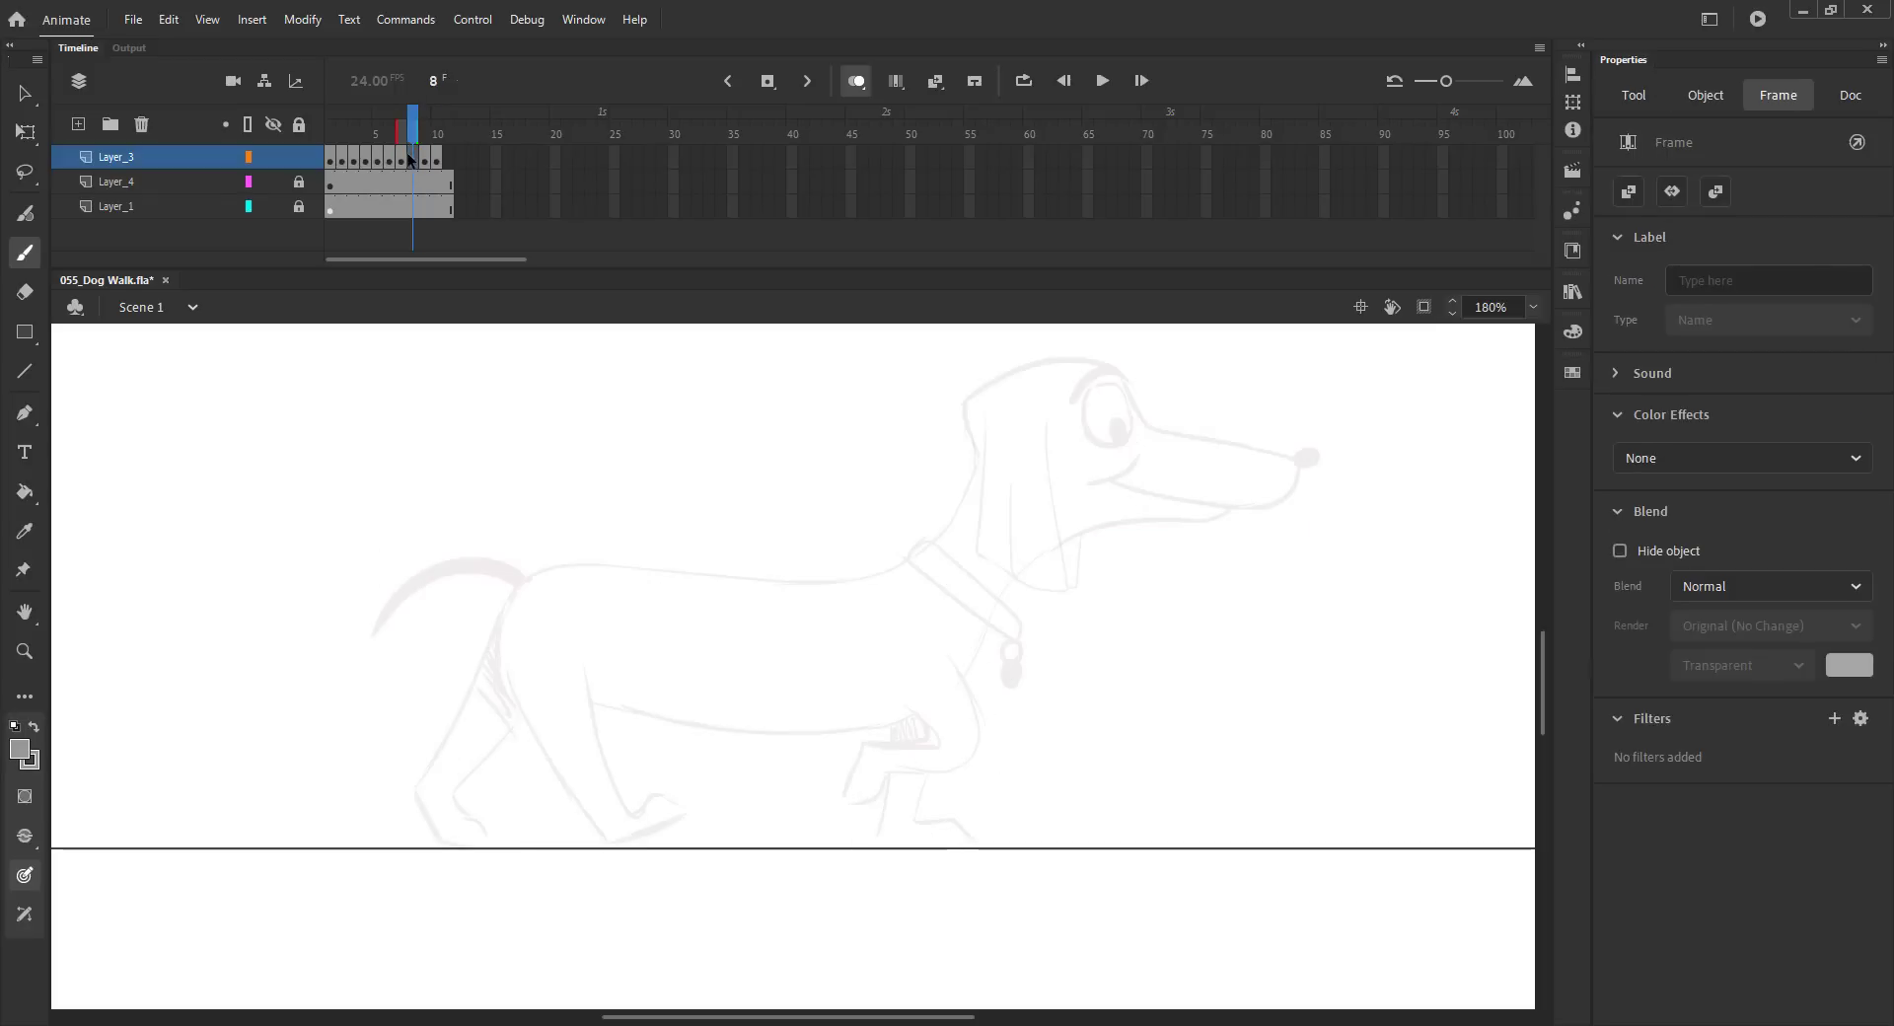
pyautogui.click(412, 160)
pyautogui.hotkey('shift', 'F6')
pyautogui.moveTo(414, 134); pyautogui.dragTo(442, 136)
pyautogui.hotkey('ctrl', 's')
pyautogui.press(',')
pyautogui.press('.')
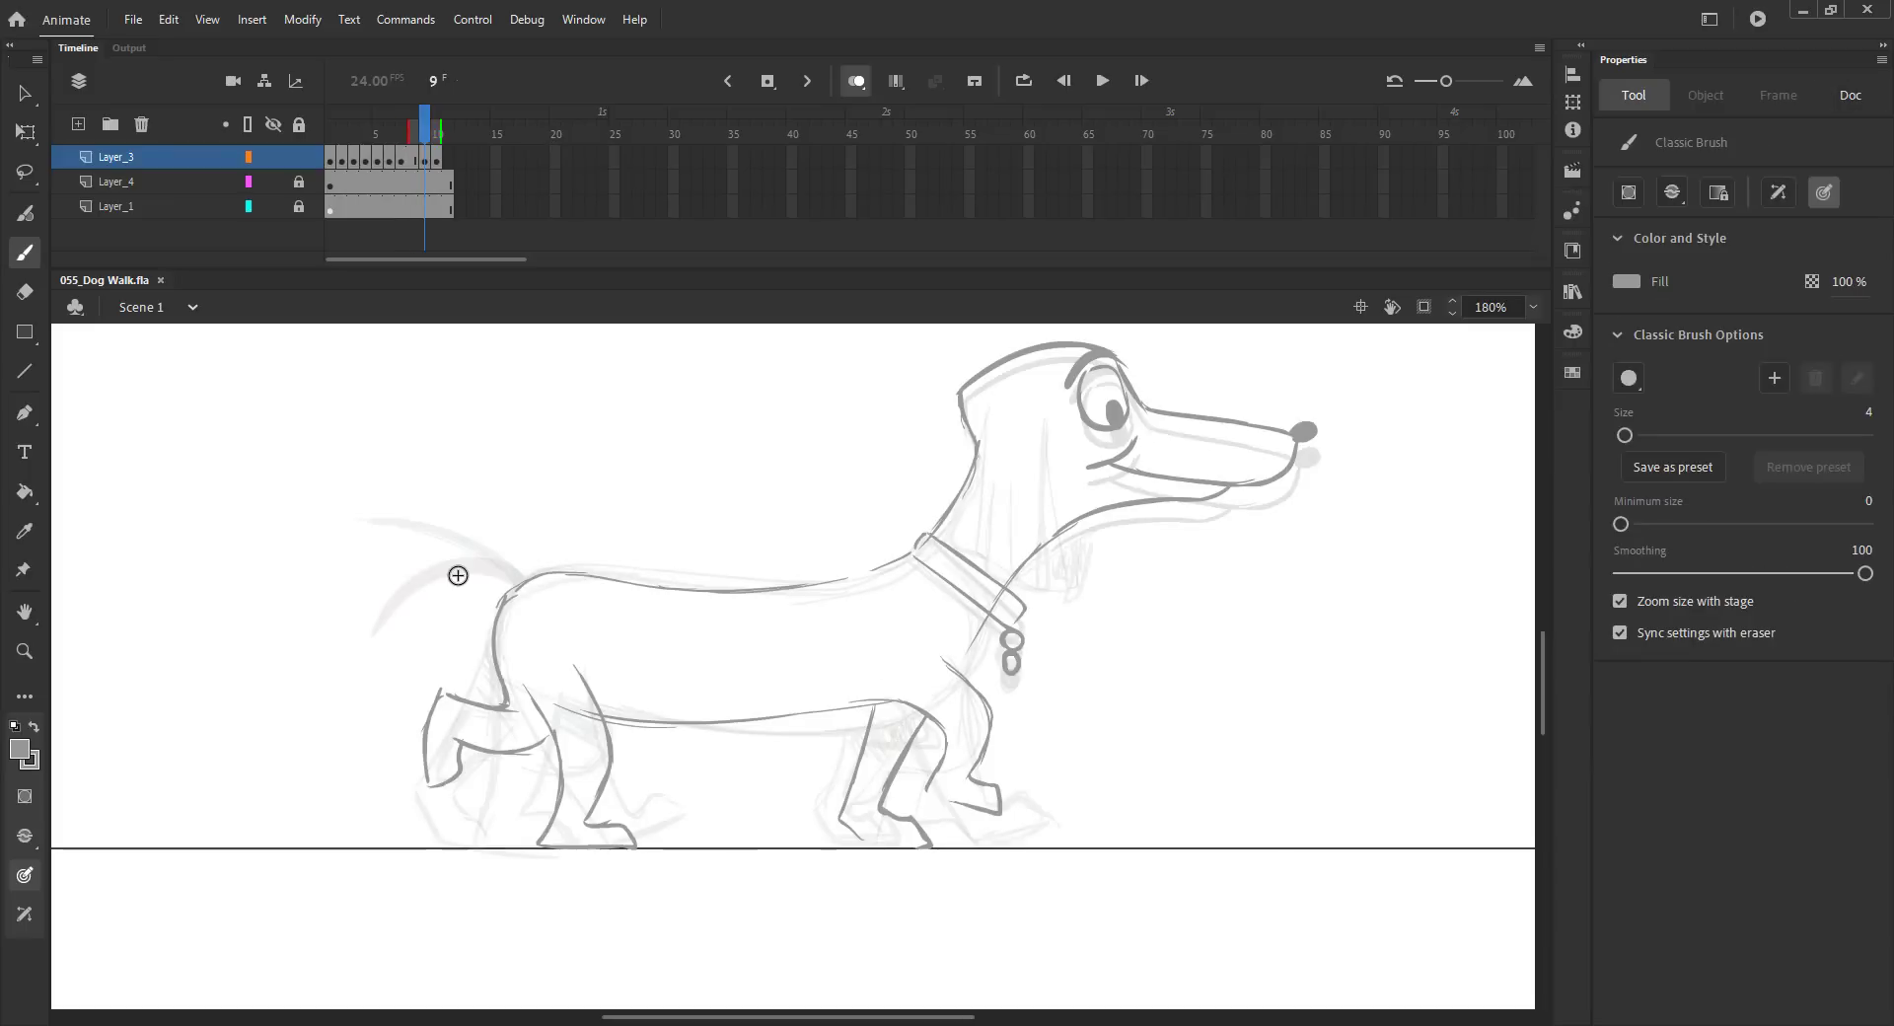
# Step: Draw the tail curving up from the rump on frame 9 and fill it with the Paint Bucket
pyautogui.moveTo(513, 590); pyautogui.dragTo(356, 567)
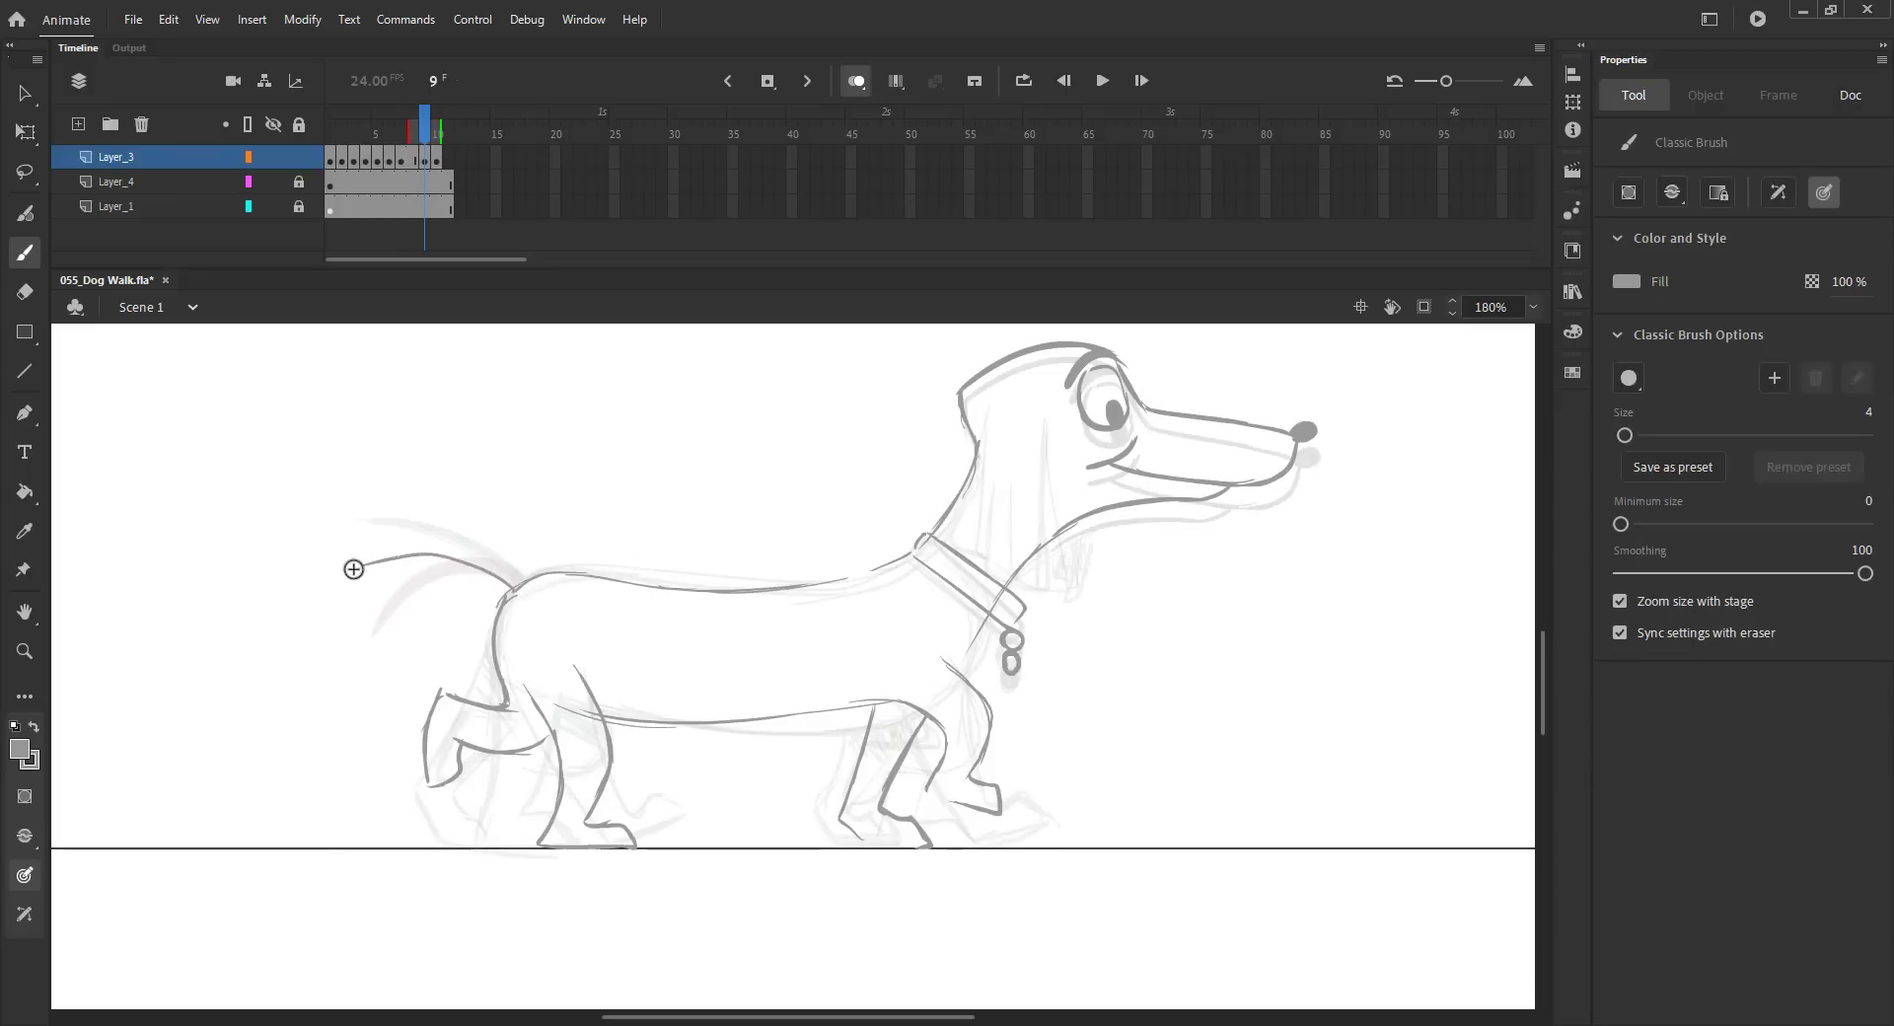
pyautogui.press('k')
pyautogui.click(414, 602)
pyautogui.press(',')
pyautogui.press('.')
# Step: Add hatching to the legs and sketch the drooping ear on frame 9
pyautogui.press('.')
pyautogui.press(',')
pyautogui.press('b')
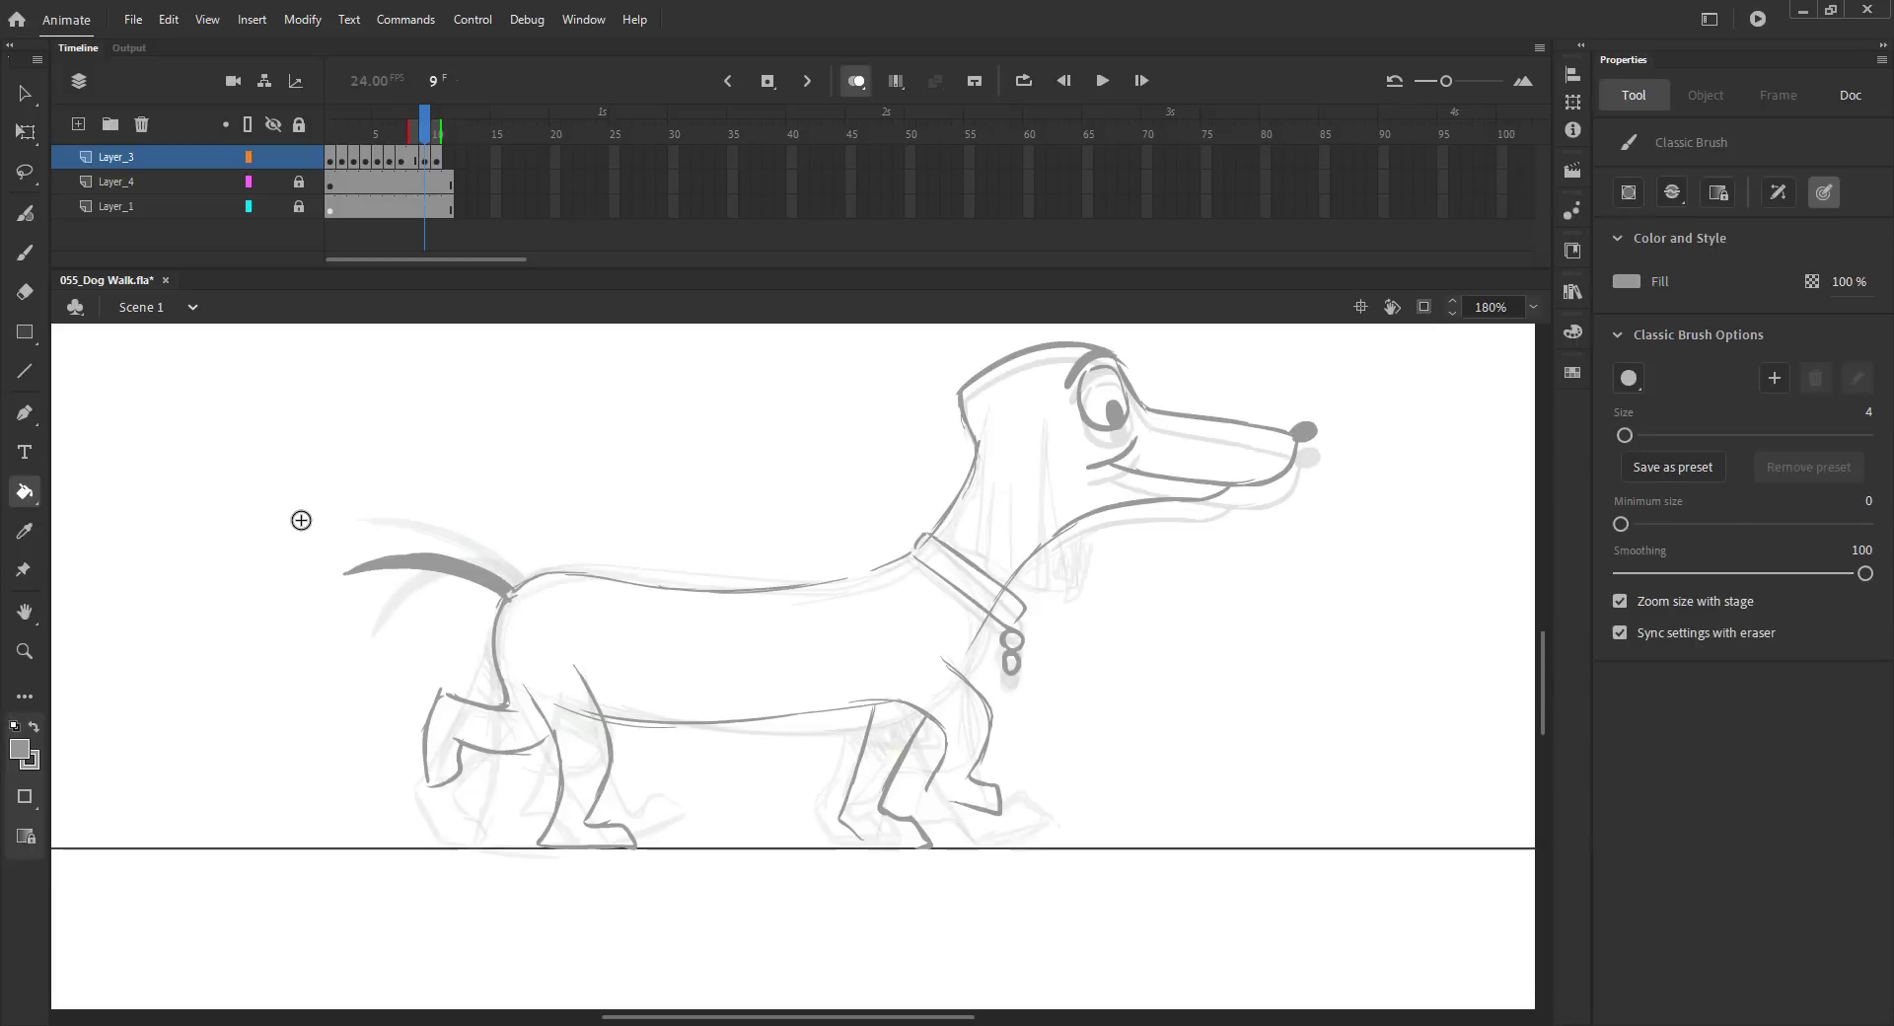
pyautogui.press('.')
pyautogui.press(',')
pyautogui.moveTo(521, 677); pyautogui.dragTo(554, 723)
pyautogui.moveTo(896, 718); pyautogui.dragTo(873, 735)
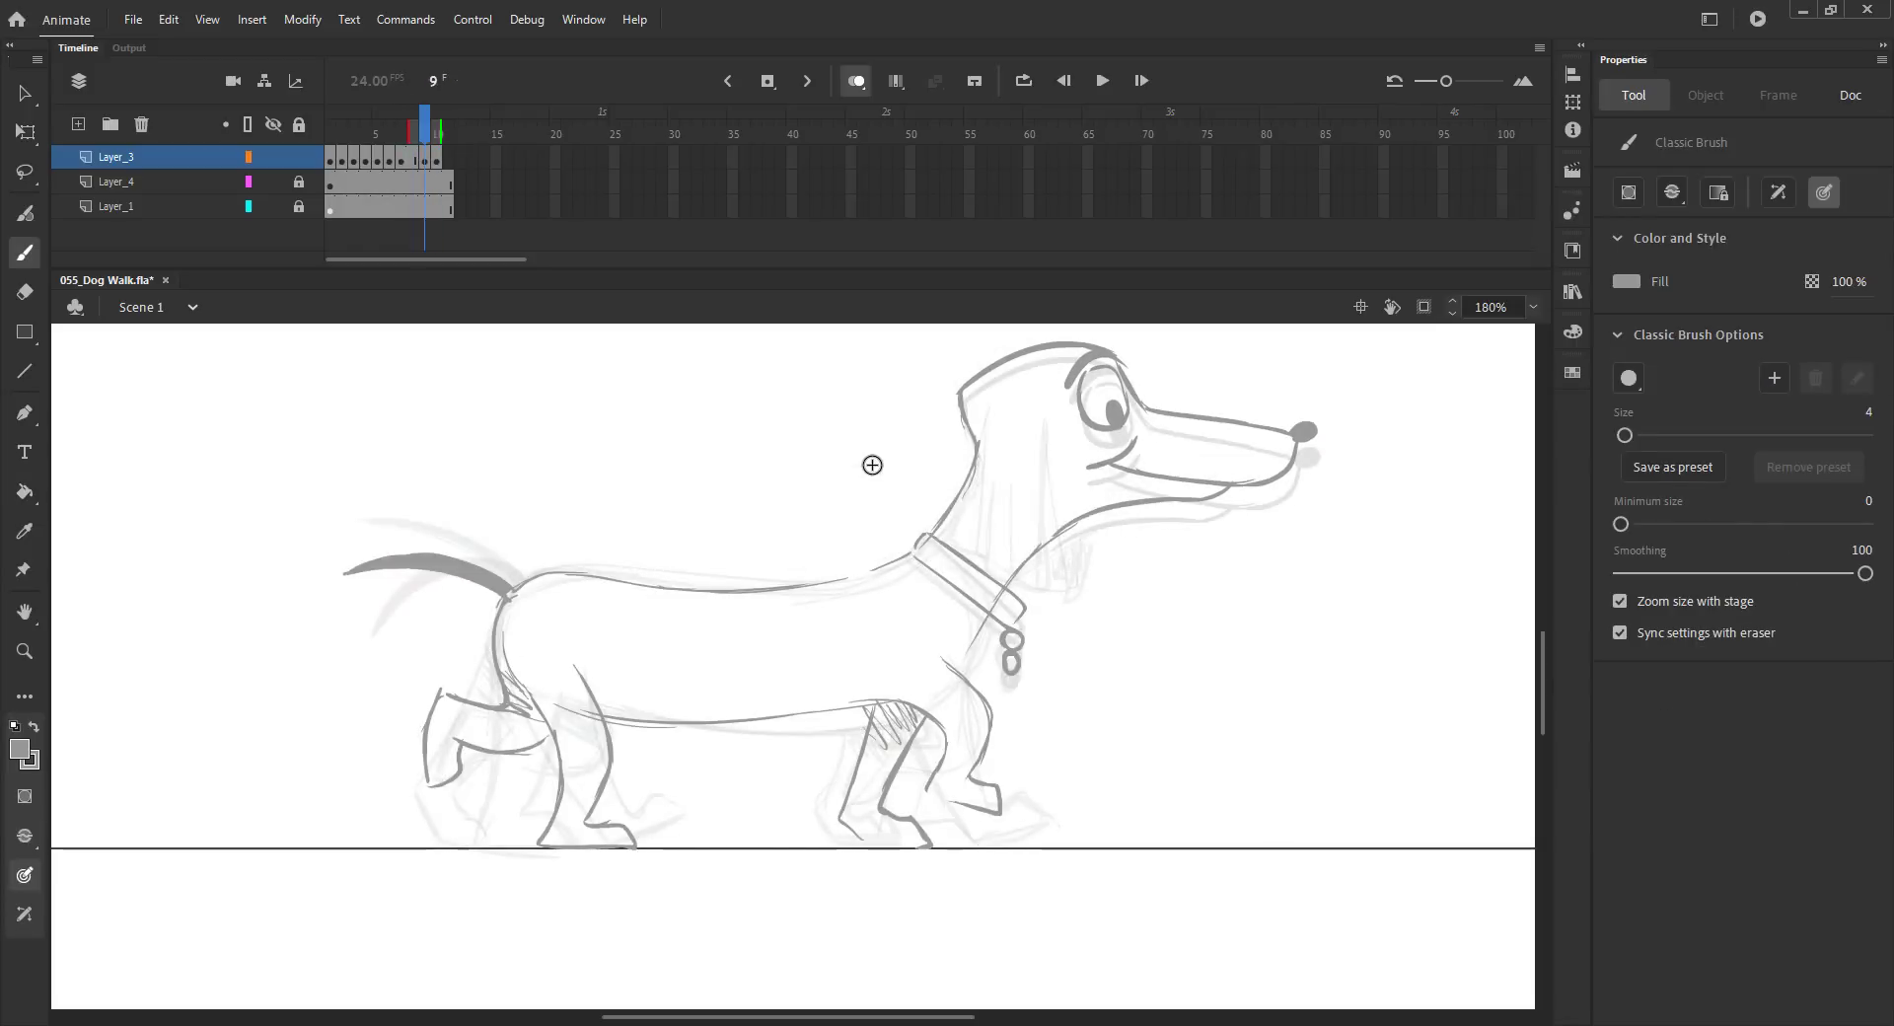
pyautogui.moveTo(1045, 426); pyautogui.dragTo(1053, 570)
pyautogui.moveTo(985, 415)
pyautogui.mouseDown()
pyautogui.moveTo(971, 508)
pyautogui.moveTo(1050, 591)
pyautogui.moveTo(1082, 592)
pyautogui.mouseUp()
pyautogui.press('.')
# Step: Fit the stage in view and play back the walk cycle
pyautogui.hotkey('ctrl', '2')
pyautogui.press('v')
pyautogui.press('Return')
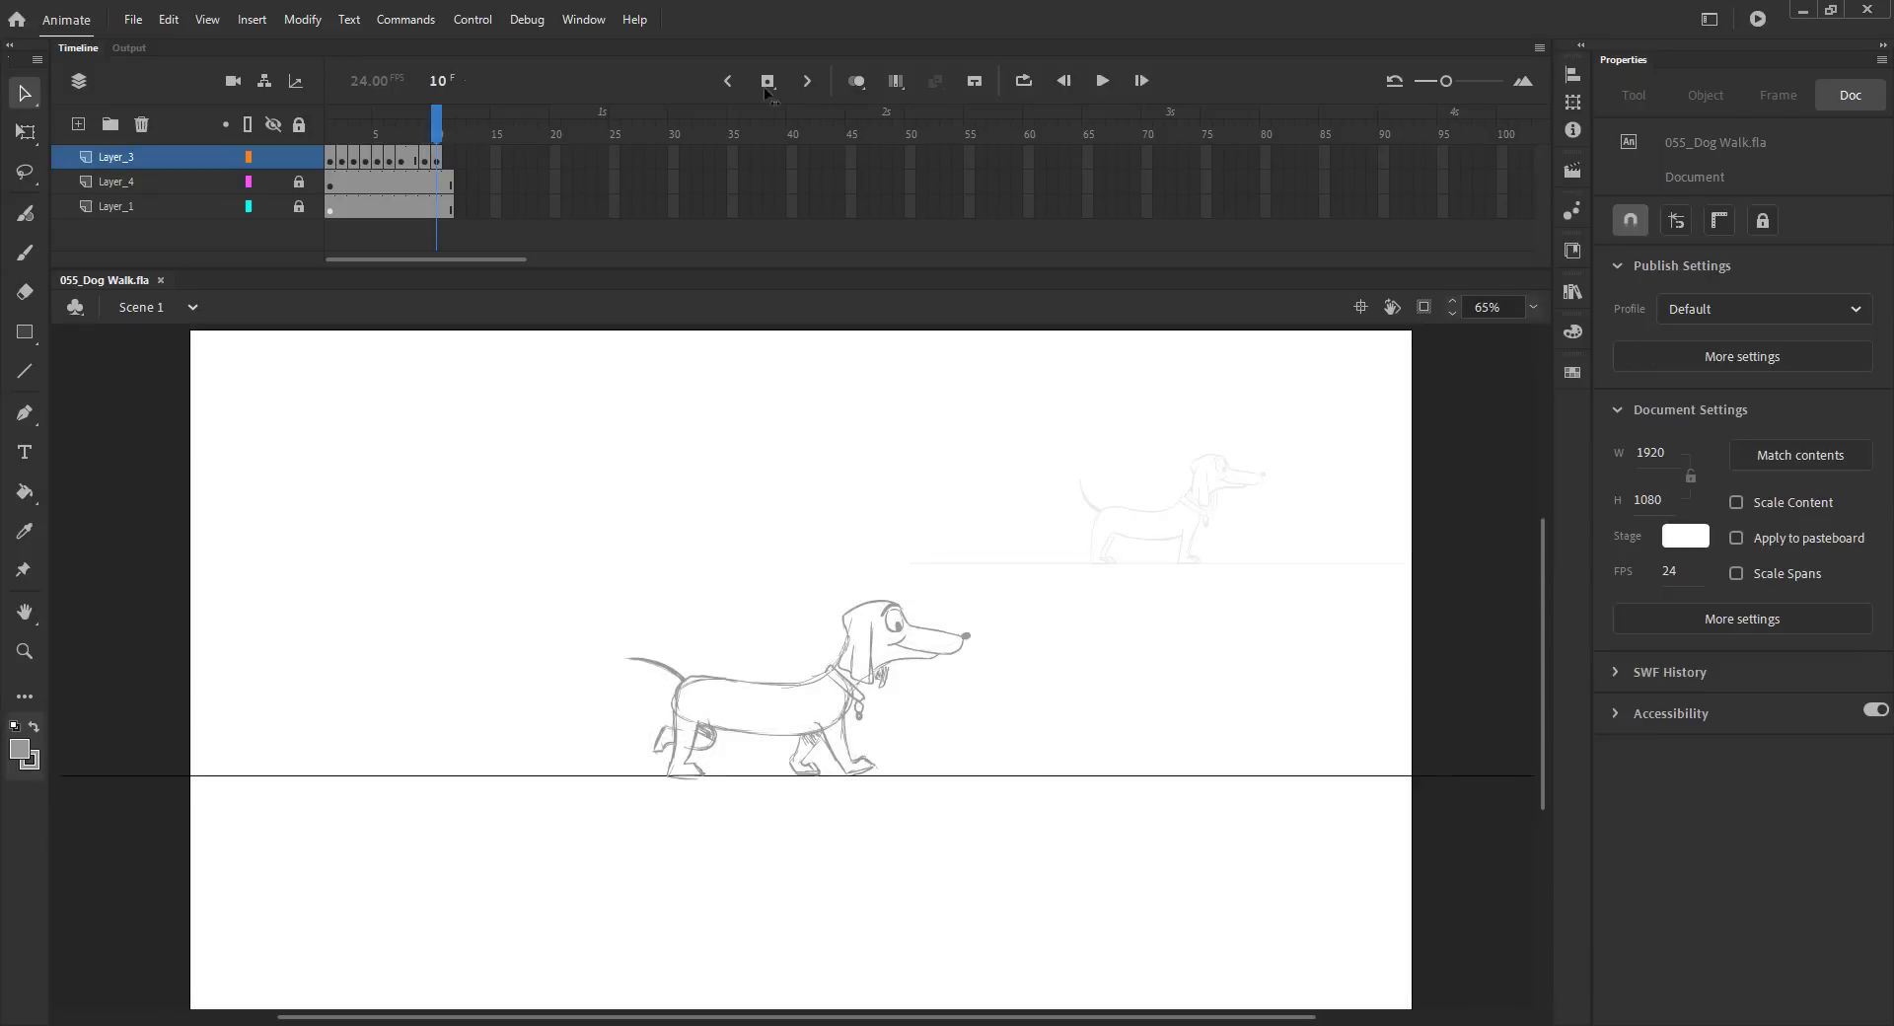
# Step: Insert three frames after each of the keyframes to lengthen the pose timings
pyautogui.press('F5')
pyautogui.press('F5')
pyautogui.press('F5')
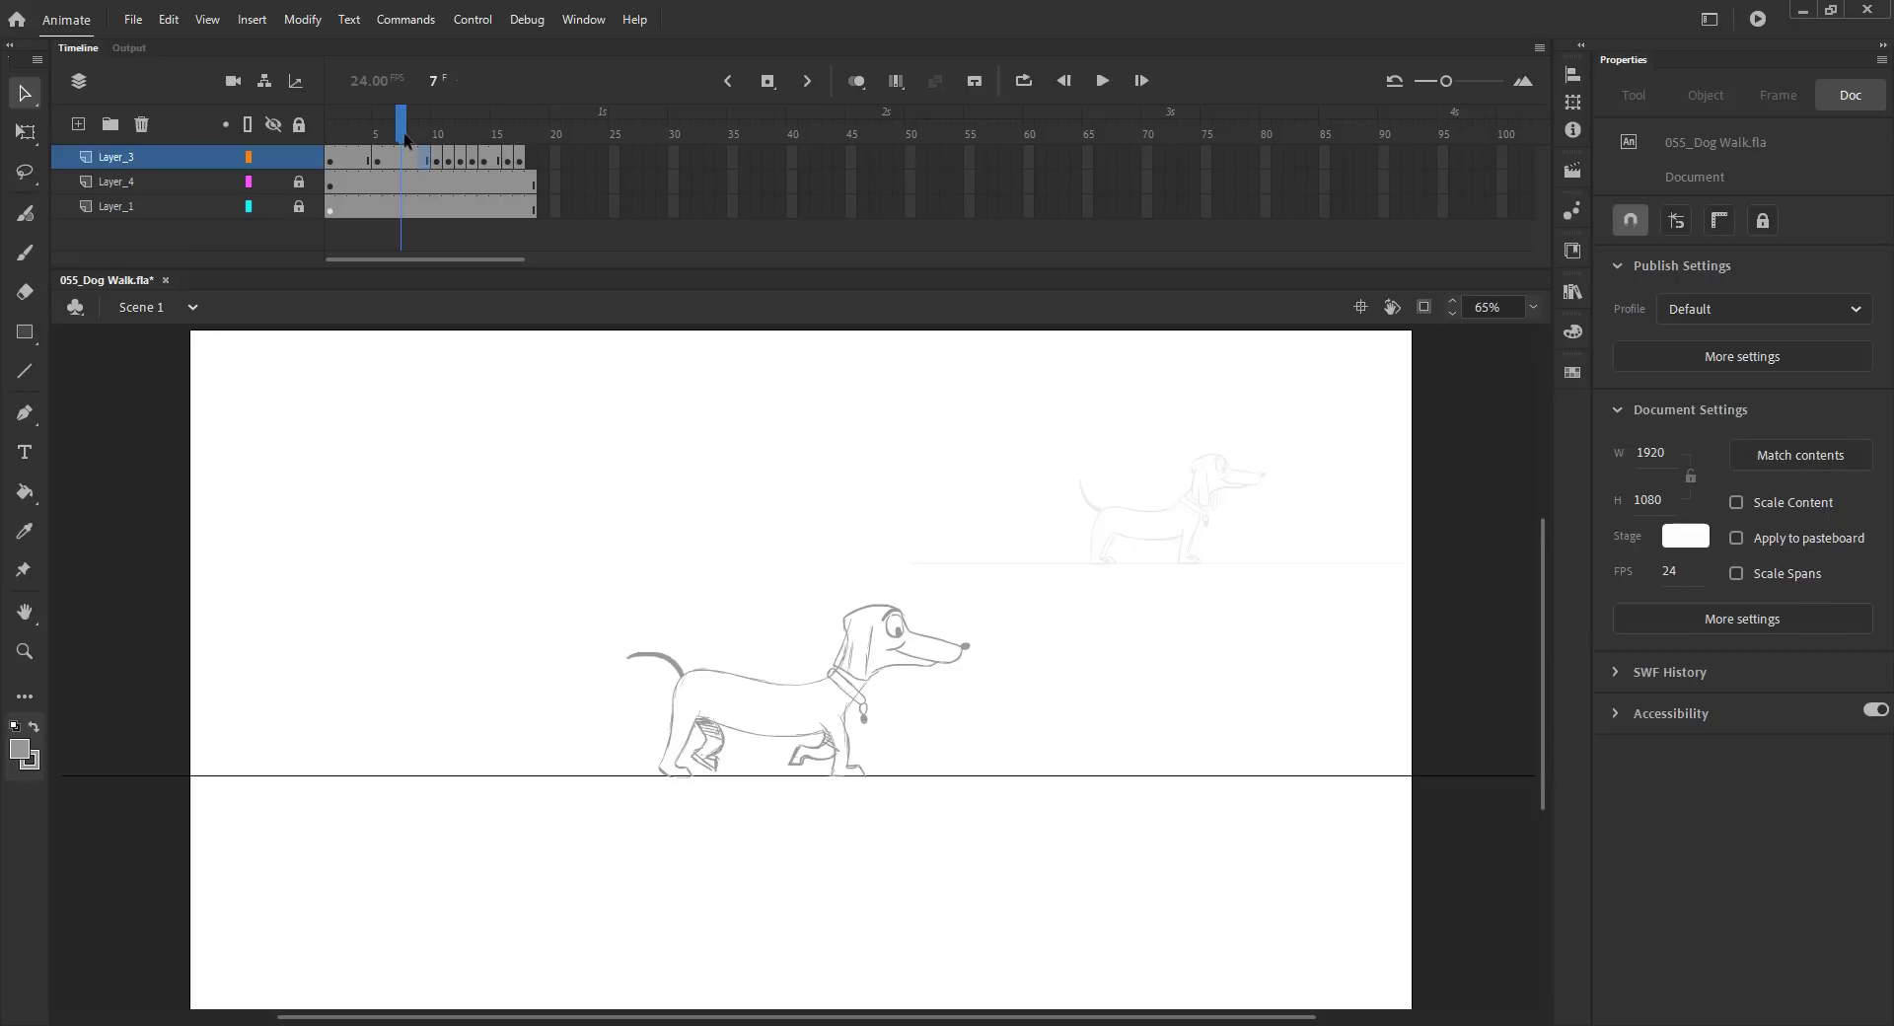
pyautogui.click(421, 133)
pyautogui.press('F5')
pyautogui.press('F5')
pyautogui.press('F5')
pyautogui.click(473, 132)
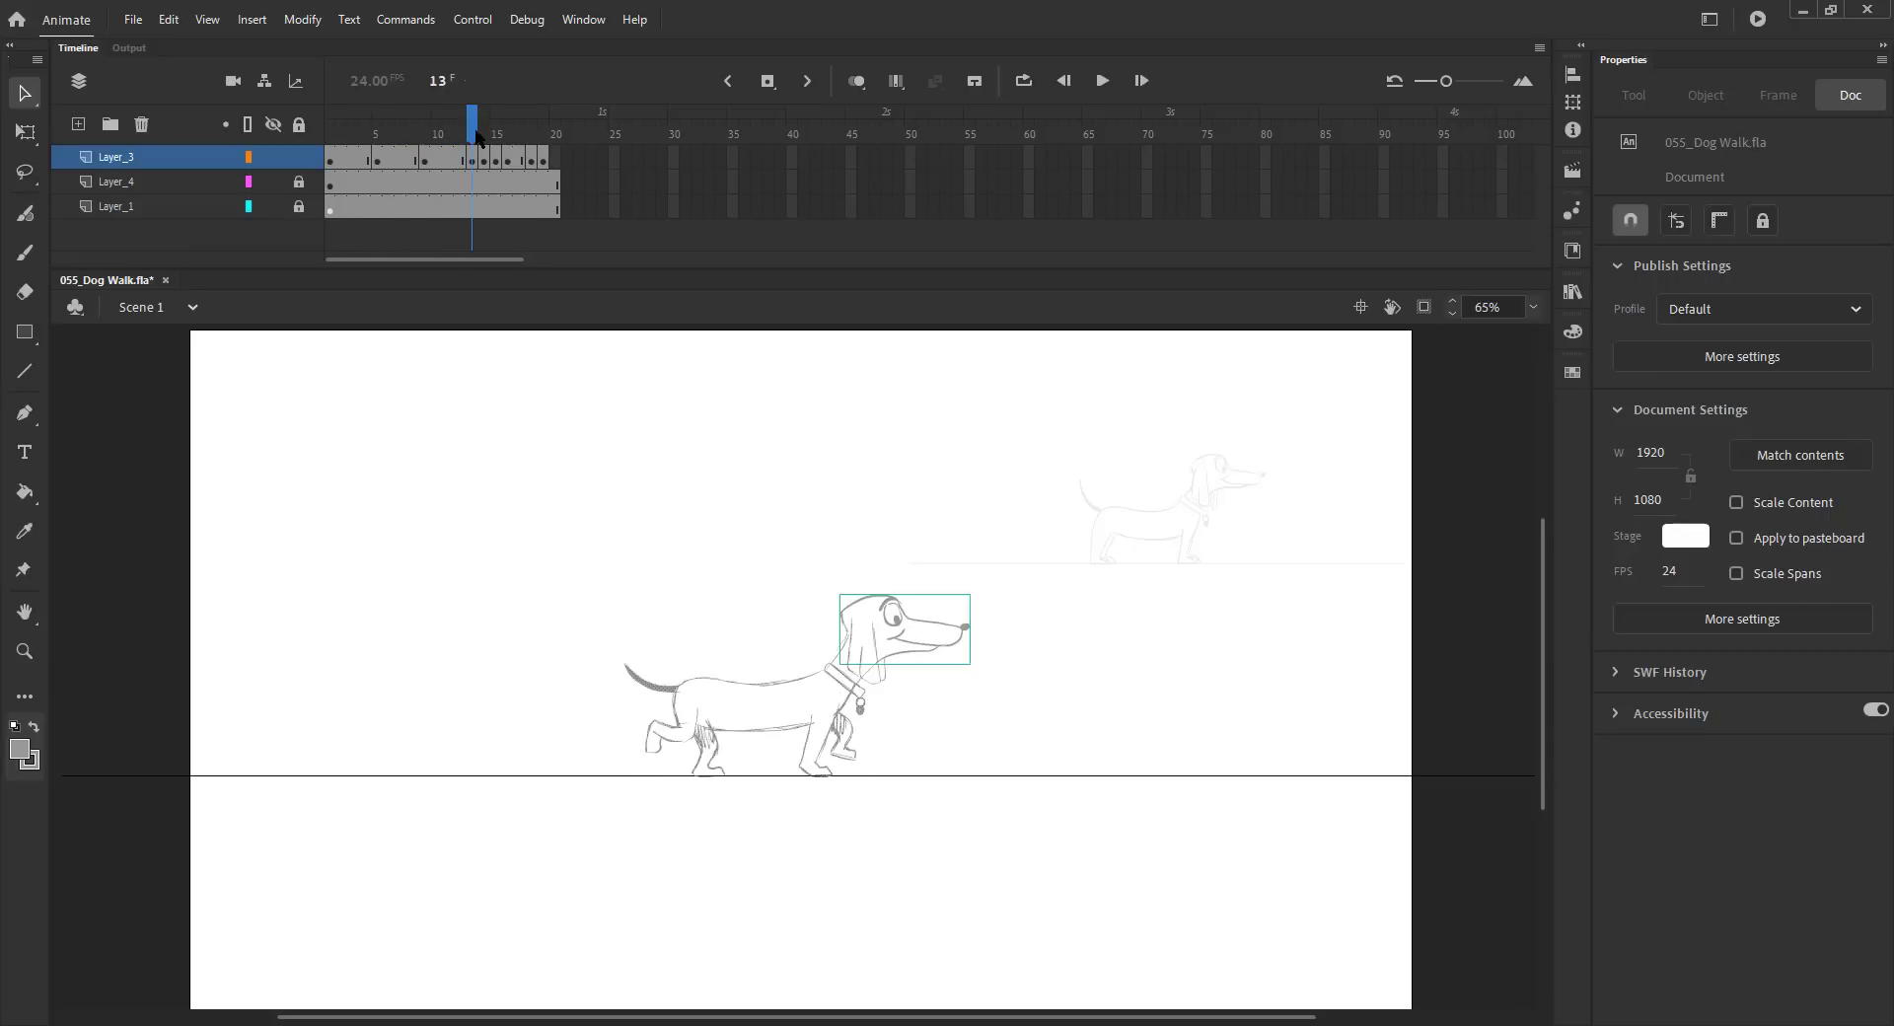
# Step: Insert extra frames after the next keyframes, undoing one stray insertion, to extend their pose holds
pyautogui.press('F5')
pyautogui.press('F5')
pyautogui.press('F5')
pyautogui.click(520, 129)
pyautogui.press('F5')
pyautogui.press('F5')
pyautogui.press('F5')
pyautogui.press('F5')
pyautogui.click(544, 128)
pyautogui.hotkey('ctrl', 'z')
pyautogui.click(567, 127)
# Step: Extend the remaining keyframes with more frames and remove one frame from the final pose
pyautogui.press('F5')
pyautogui.press('F5')
pyautogui.press('F5')
pyautogui.click(626, 126)
pyautogui.press('F5')
pyautogui.press('F5')
pyautogui.click(661, 124)
pyautogui.press('F5')
pyautogui.press('F5')
pyautogui.press('F5')
pyautogui.click(720, 131)
pyautogui.hotkey('shift', 'F5')
# Step: Play back the retimed walk cycle and save the file
pyautogui.moveTo(708, 158)
pyautogui.mouseDown()
pyautogui.moveTo(744, 206)
pyautogui.moveTo(468, 150)
pyautogui.moveTo(725, 153)
pyautogui.mouseUp()
pyautogui.press('Return')
pyautogui.hotkey('ctrl', 's')
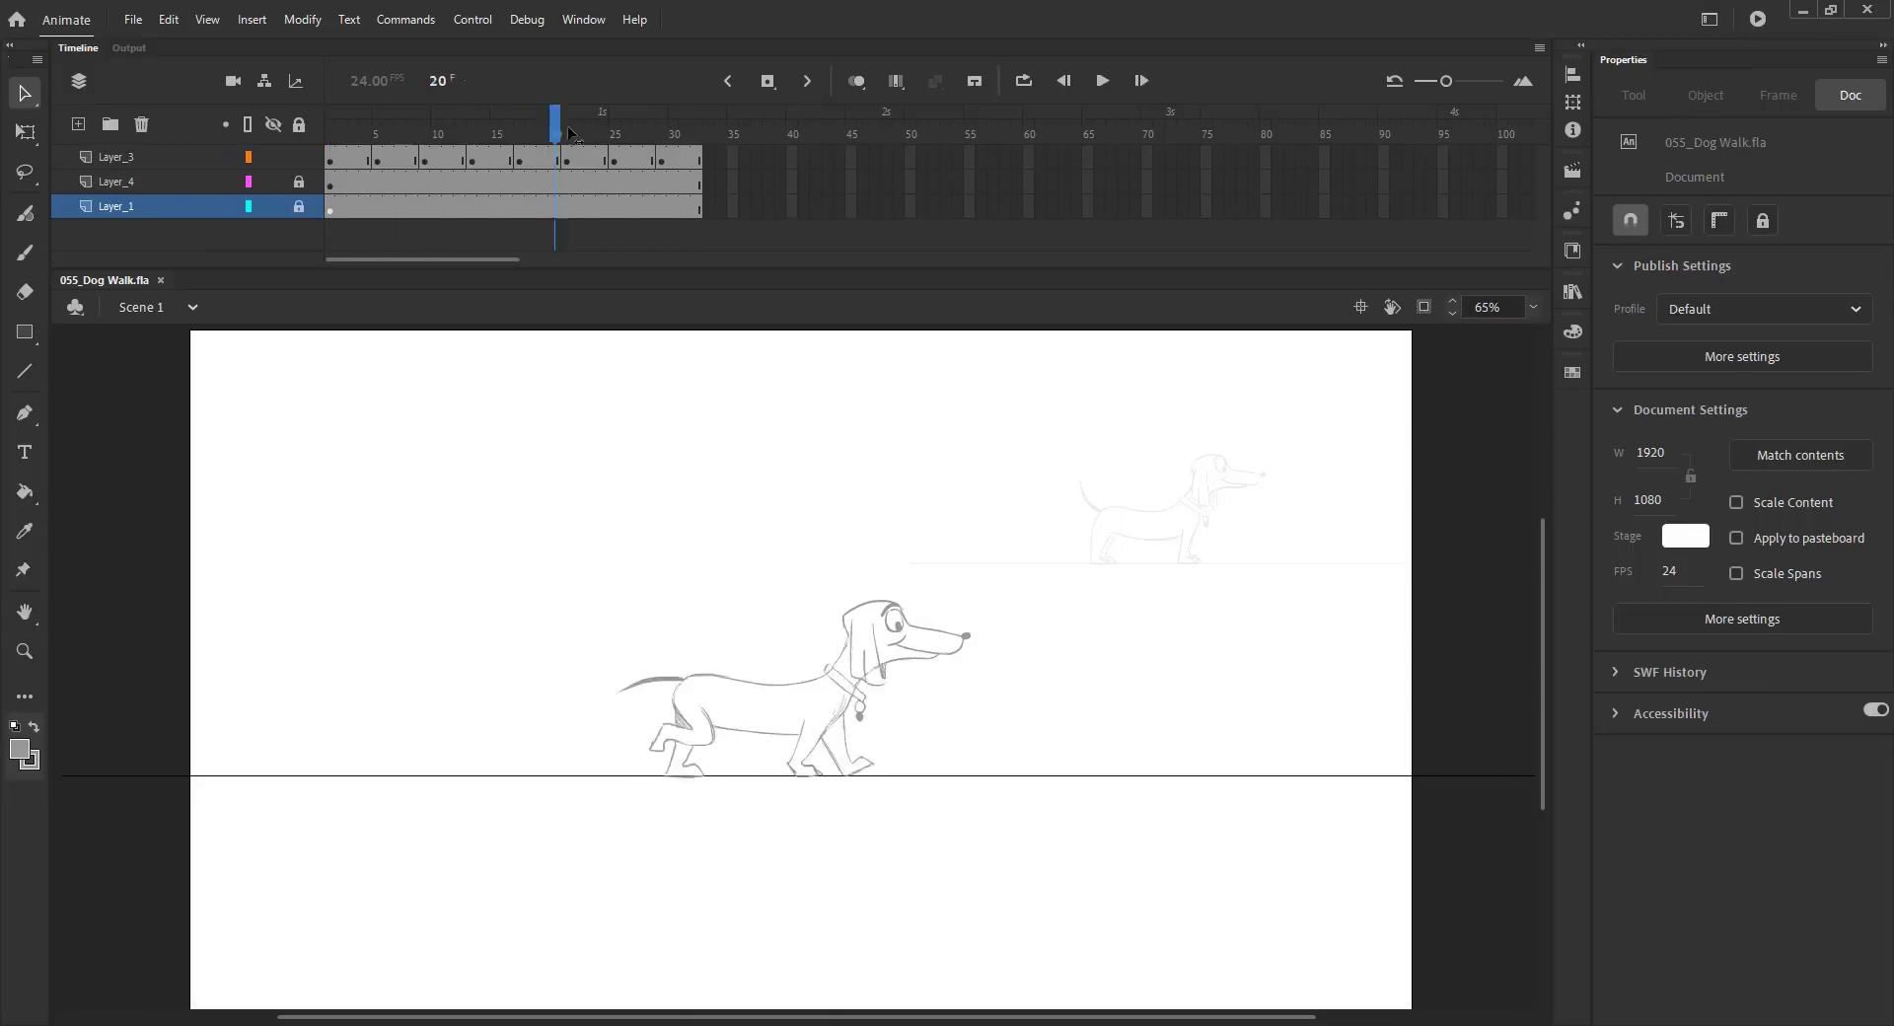
# Step: Zoom in on the back and hind leg junction on frame 12 and apply the Paint Bucket there
pyautogui.moveTo(348, 136); pyautogui.dragTo(461, 148)
pyautogui.press('z')
pyautogui.moveTo(597, 628); pyautogui.dragTo(761, 712)
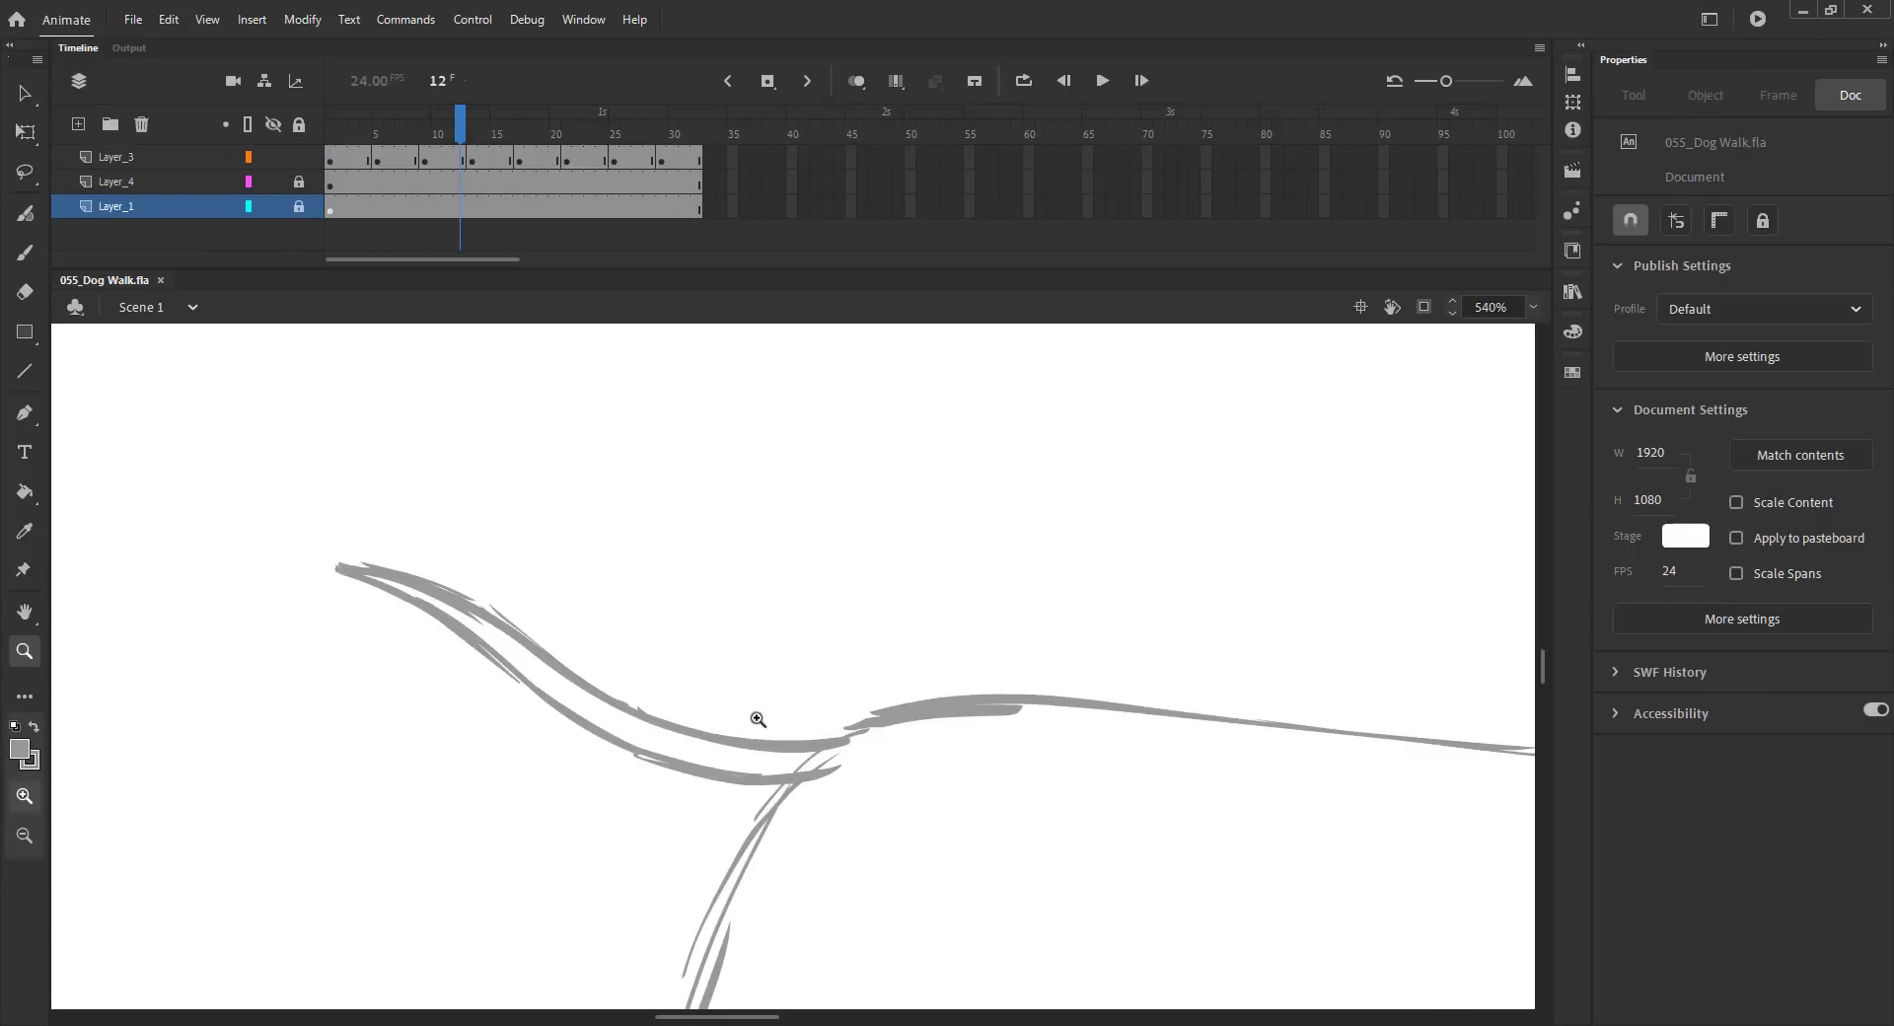
pyautogui.press('k')
pyautogui.click(707, 759)
pyautogui.press('Escape')
pyautogui.click(147, 164)
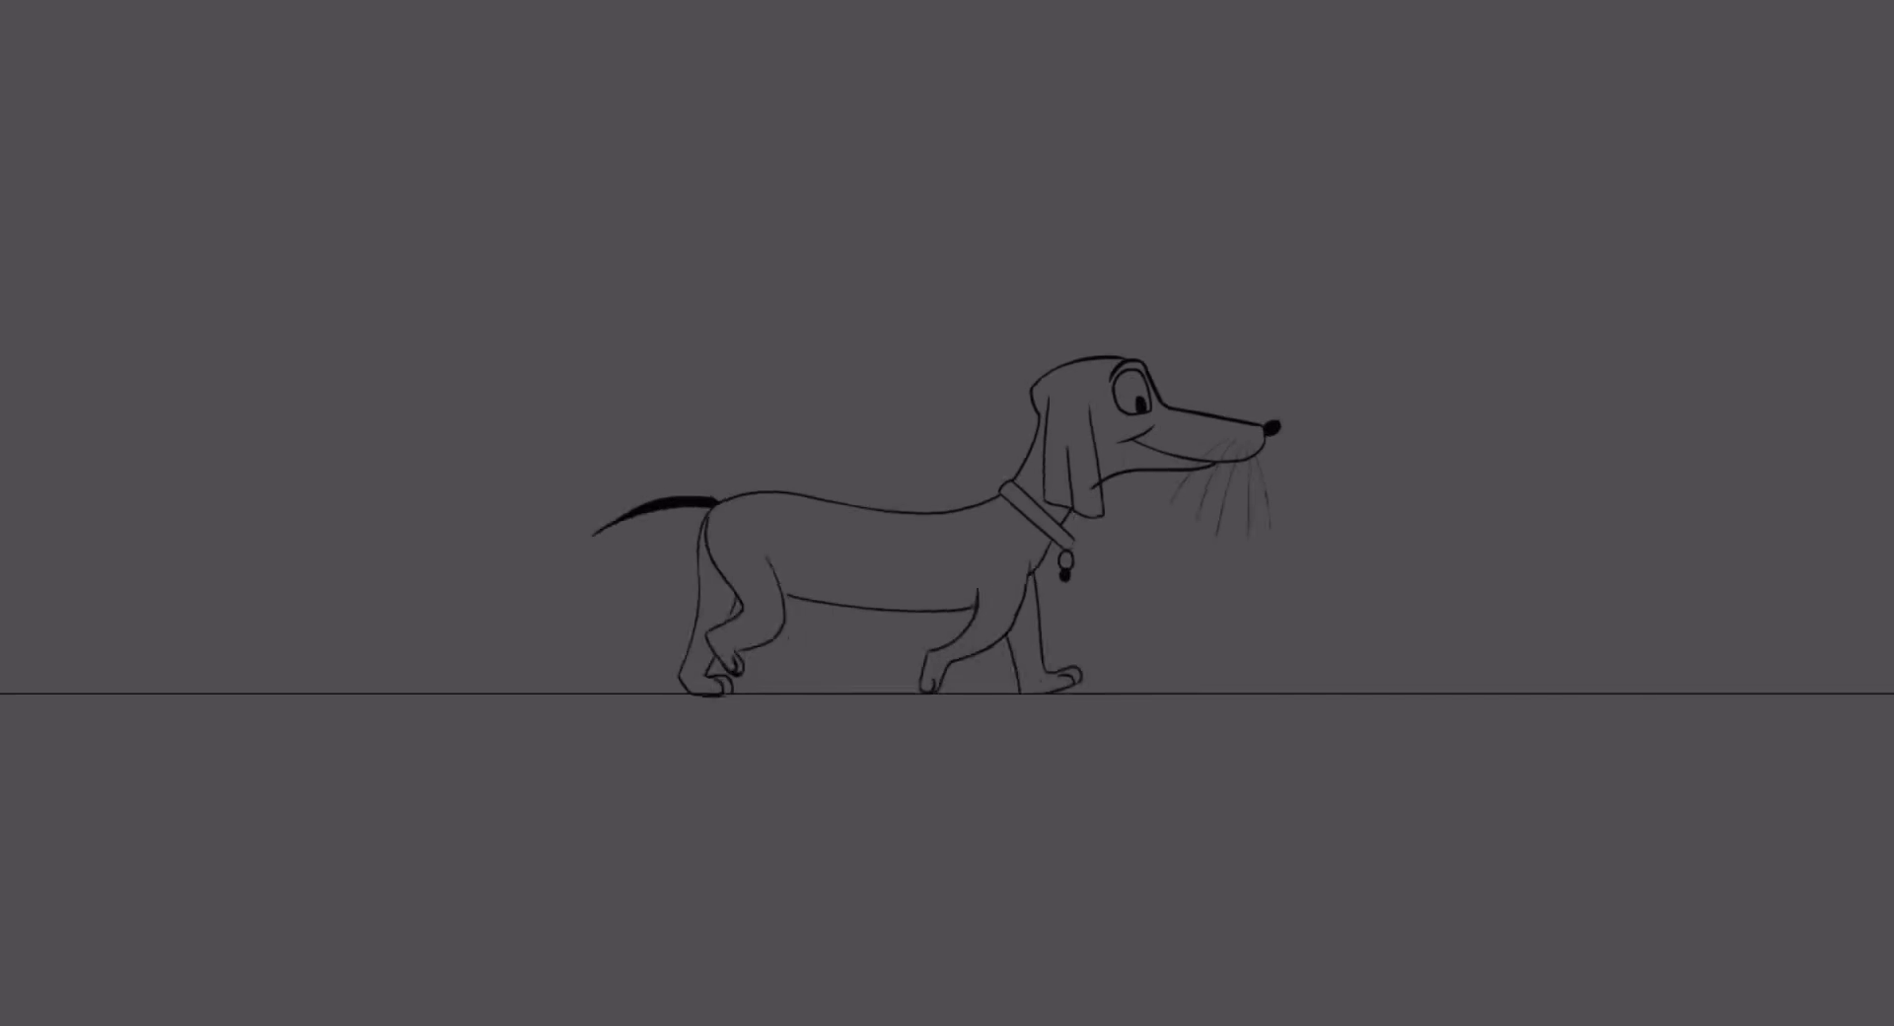